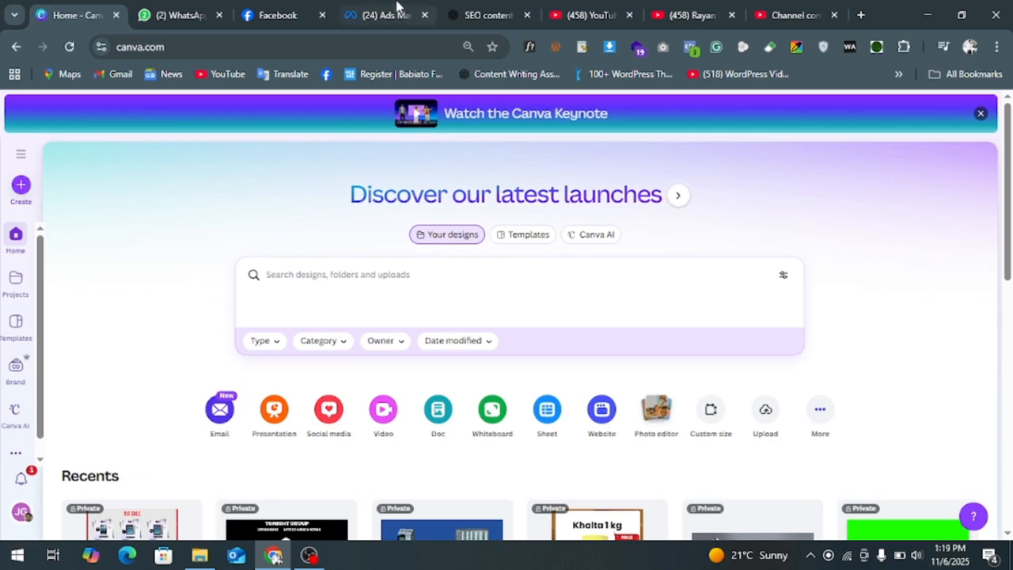
# Open Ads Manager from Facebook in a new browser tab, and switch to the already loaded Ads Manager campaigns page.
pyautogui.click(276, 6)
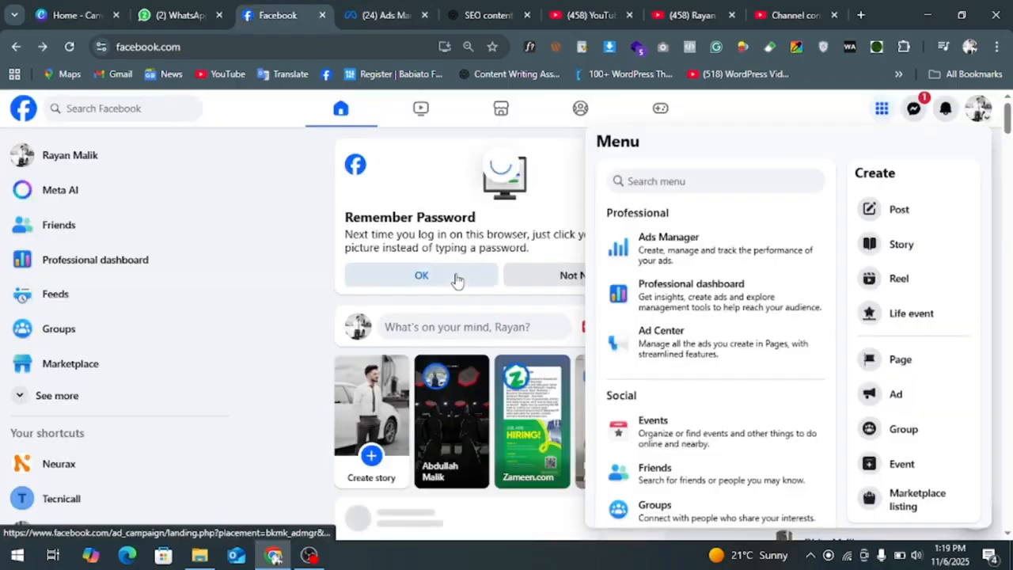
pyautogui.click(882, 110)
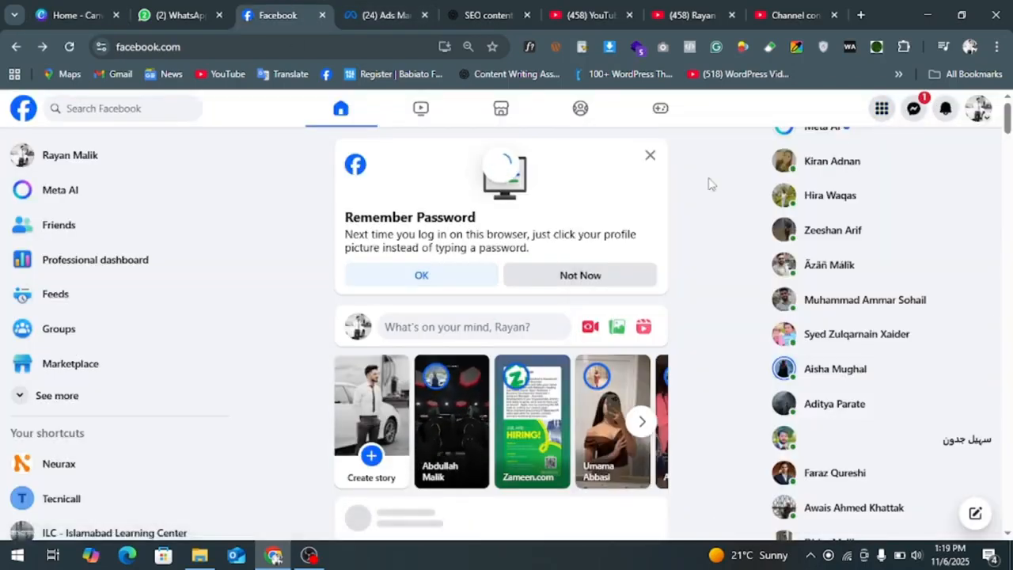
pyautogui.click(882, 111)
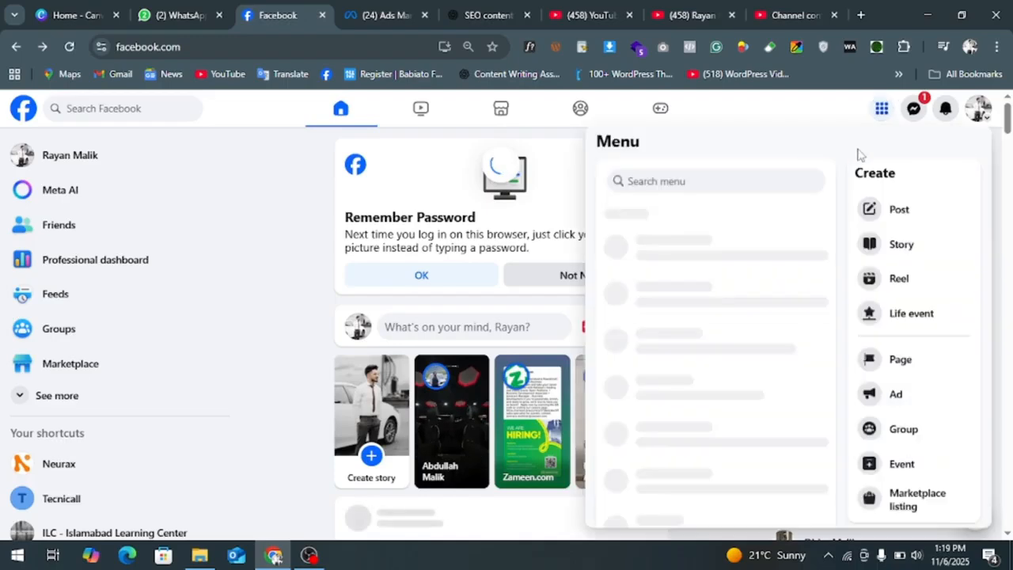
pyautogui.rightClick(710, 247)
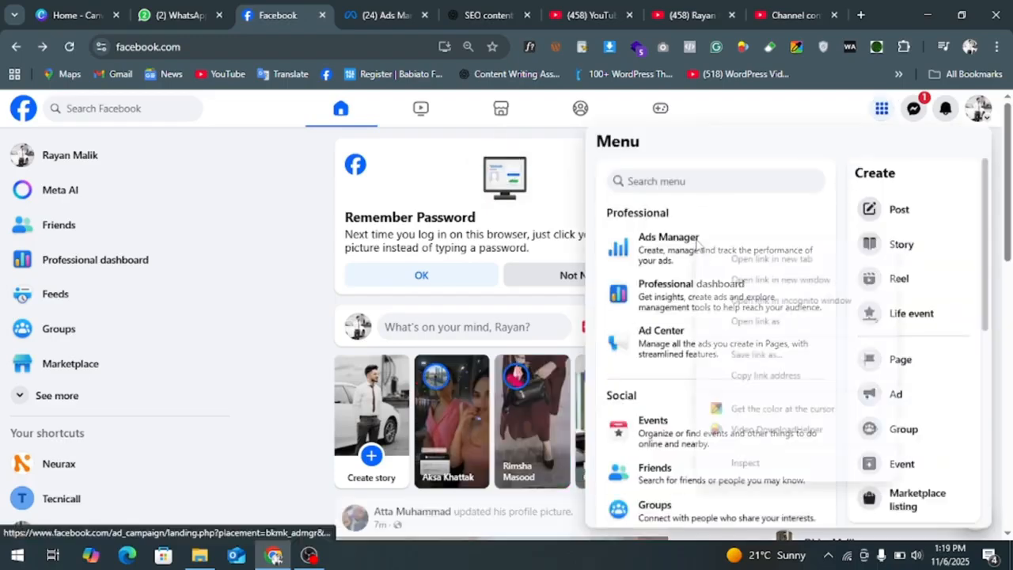
pyautogui.click(724, 260)
pyautogui.click(437, 13)
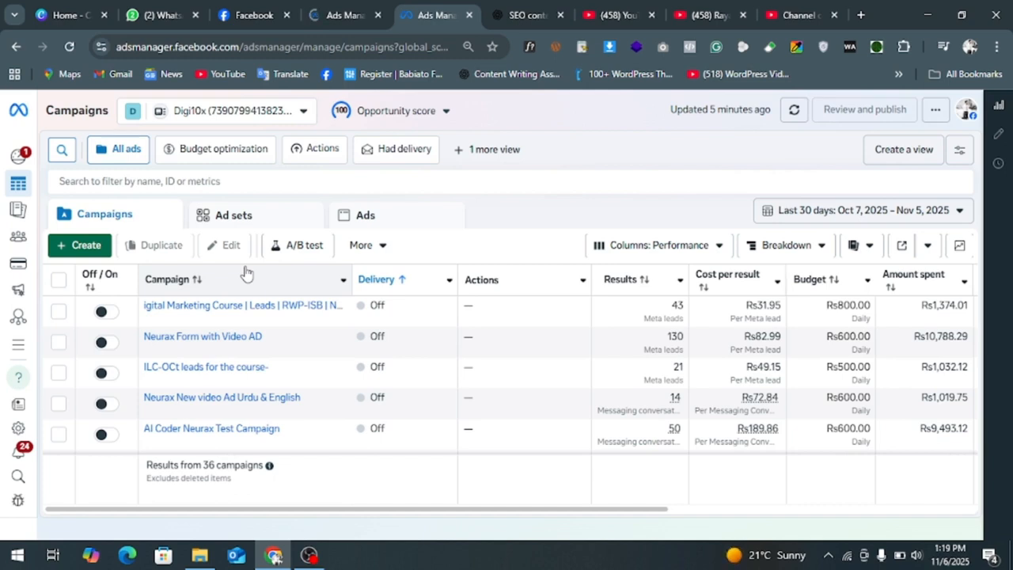
# Switch to ChatGPT and review the campaign strategy in the "Meta Ads expert help" chat back to its course poster prompt.
pyautogui.click(566, 6)
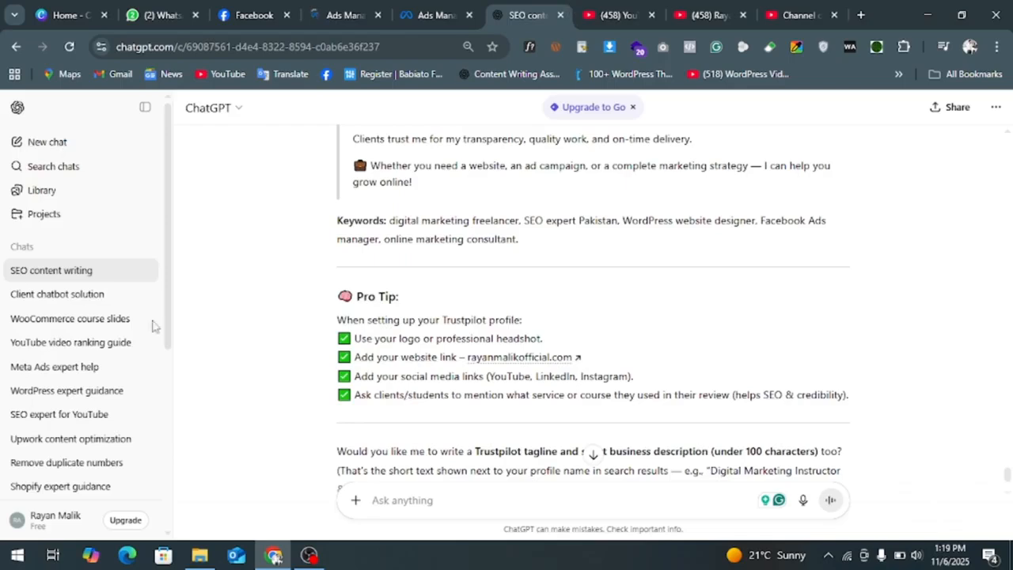
pyautogui.click(86, 372)
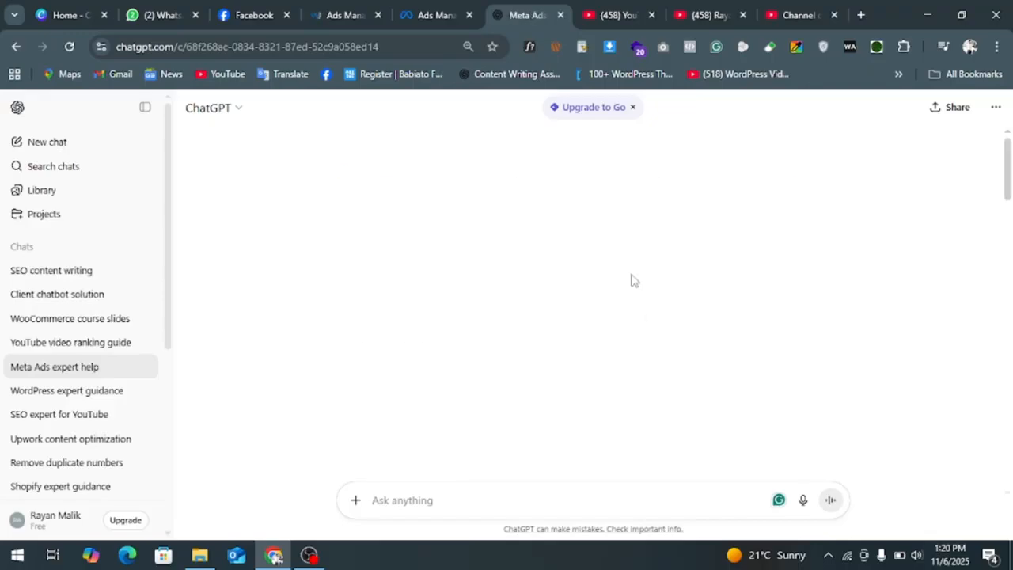
pyautogui.scroll(1, 579, 322)
pyautogui.scroll(10, 579, 322)
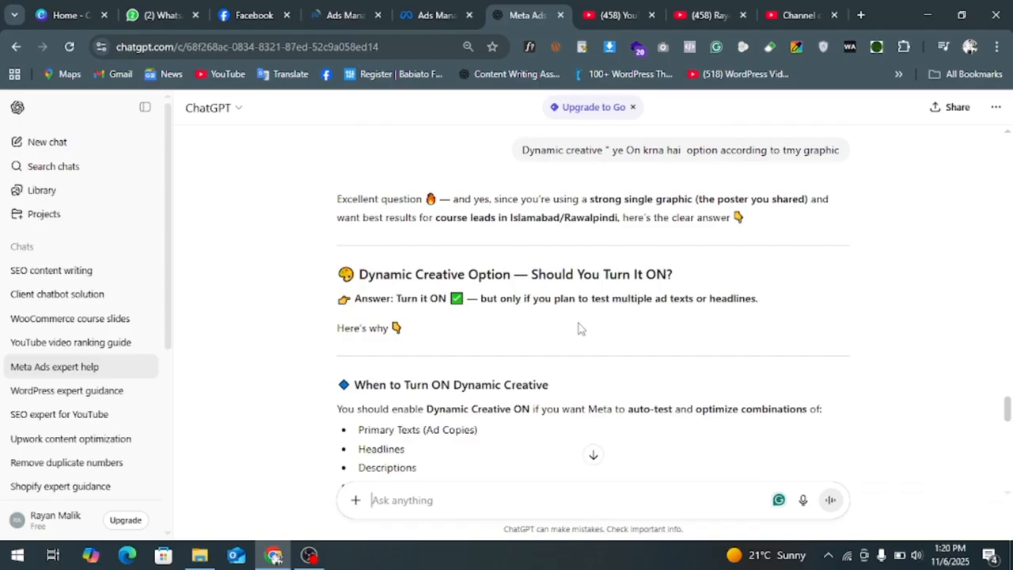
pyautogui.scroll(-10, 579, 328)
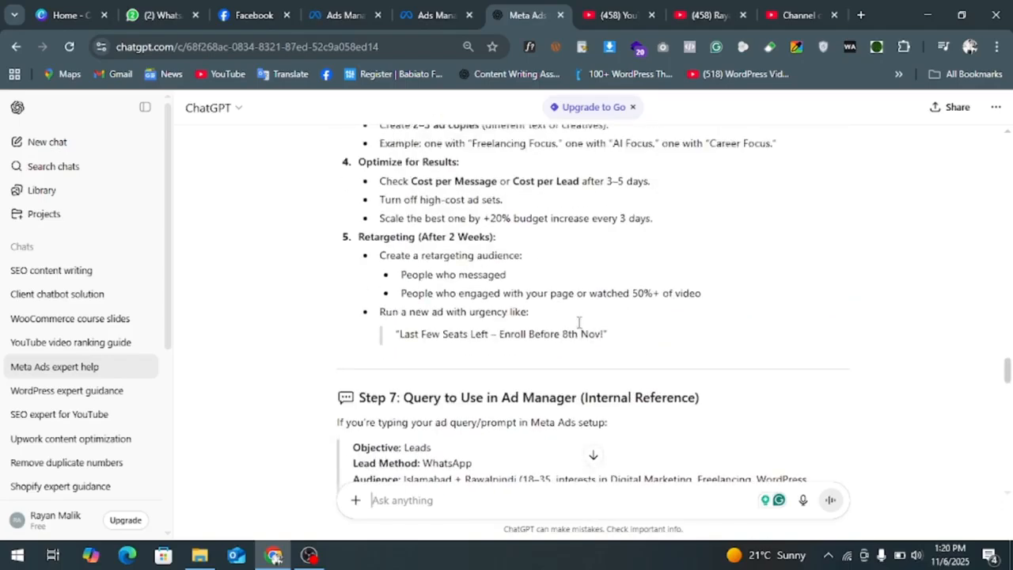
pyautogui.scroll(-10, 579, 328)
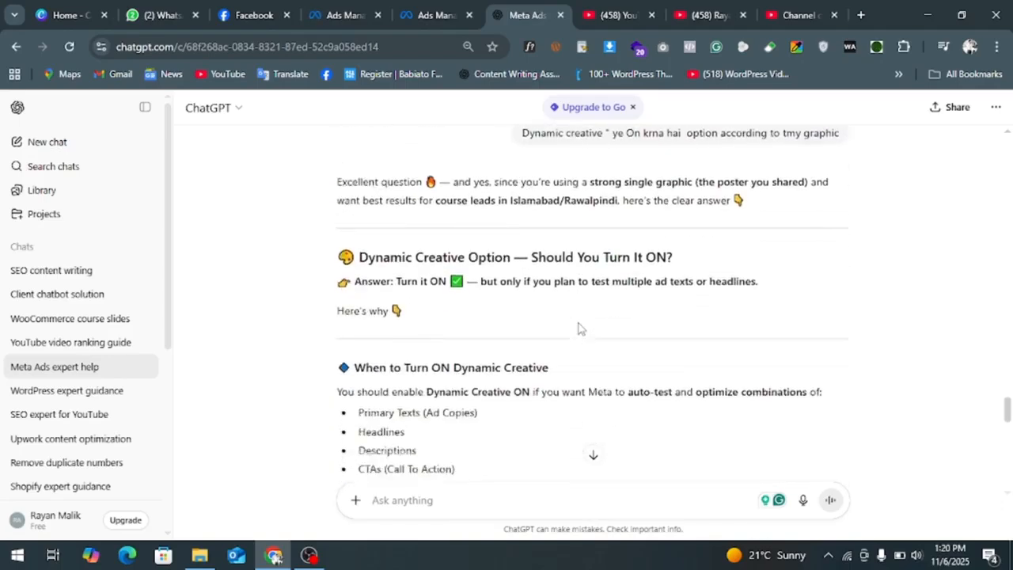
pyautogui.scroll(1, 579, 329)
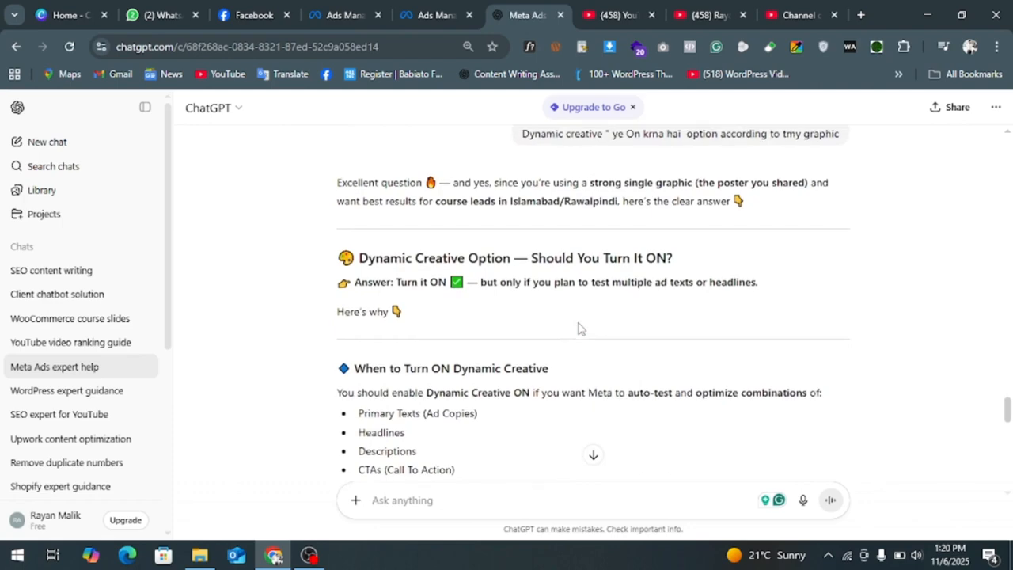
pyautogui.scroll(10, 578, 327)
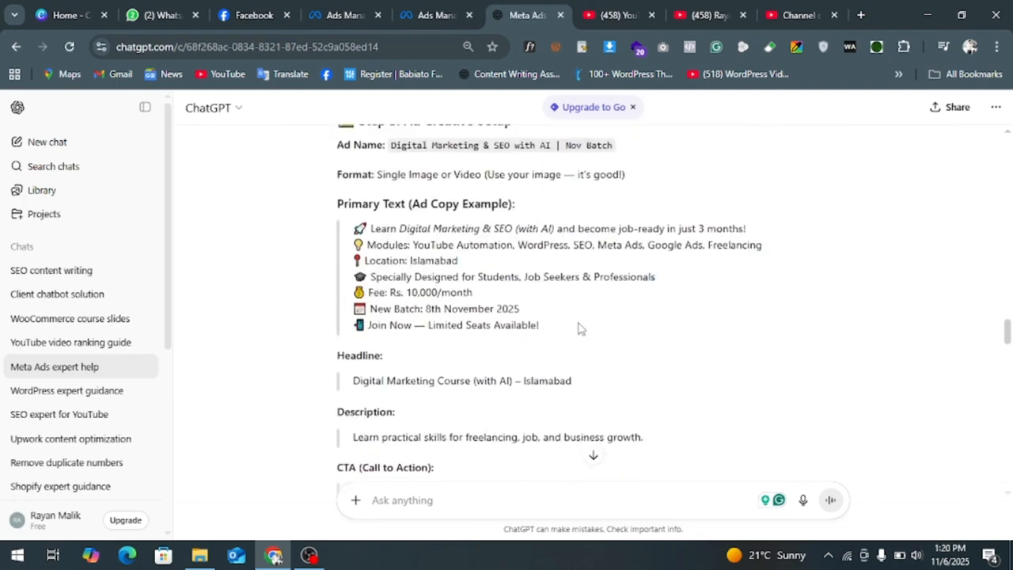
pyautogui.scroll(10, 579, 327)
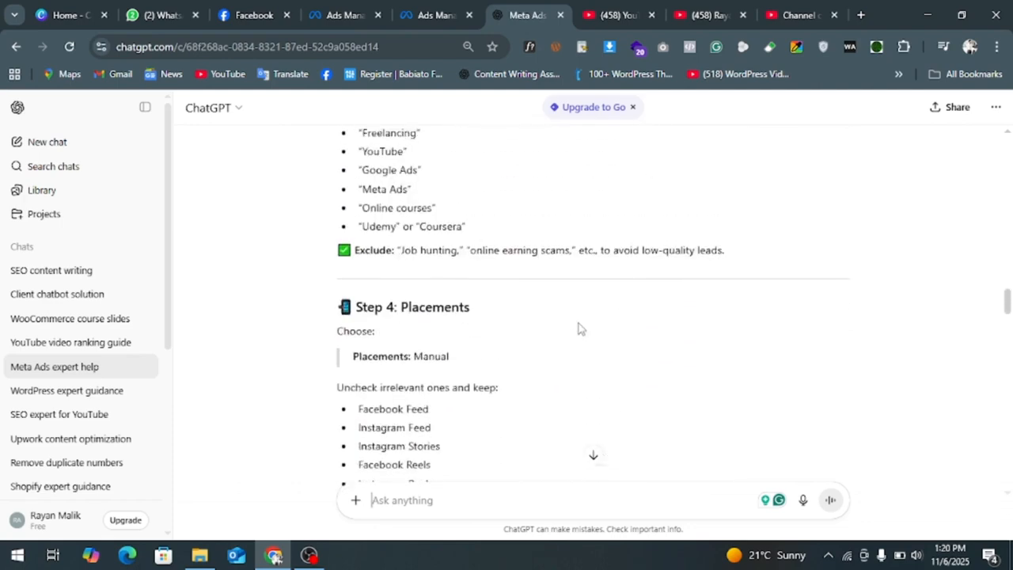
pyautogui.scroll(10, 579, 328)
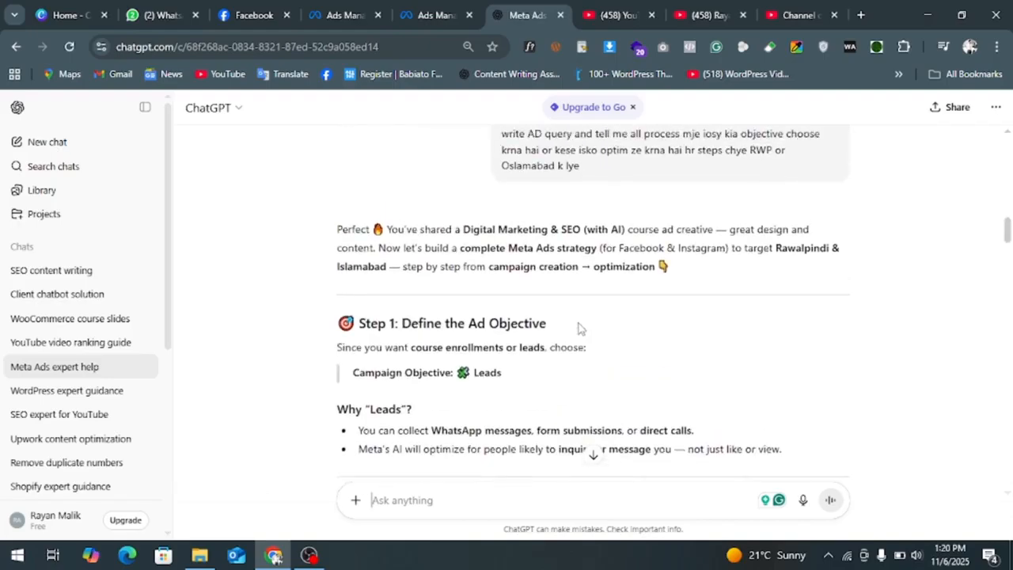
pyautogui.scroll(3, 578, 328)
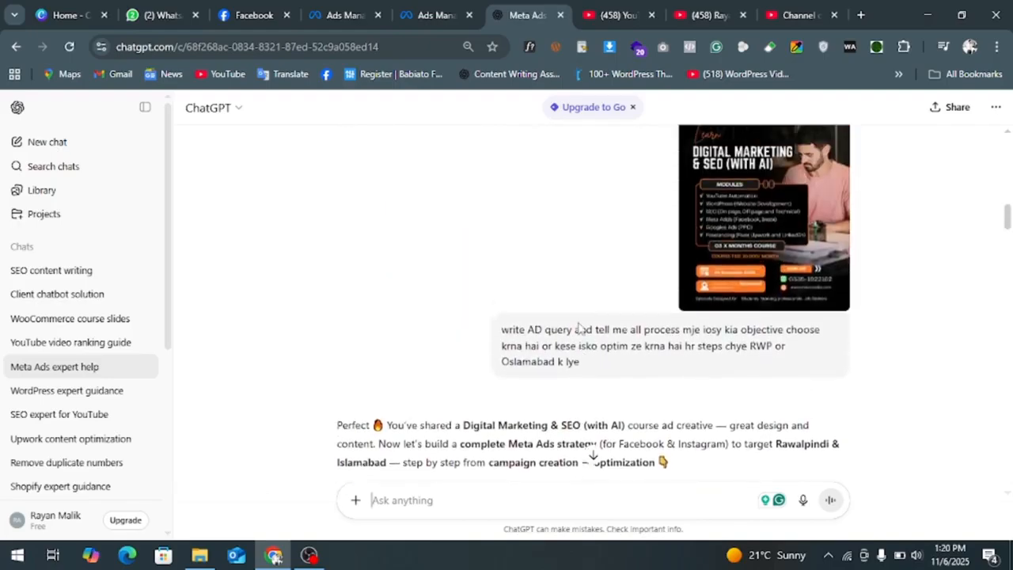
# Inspect the Digital Marketing & SEO course poster enlarged, and highlight the ad query prompt beneath it.
pyautogui.click(730, 204)
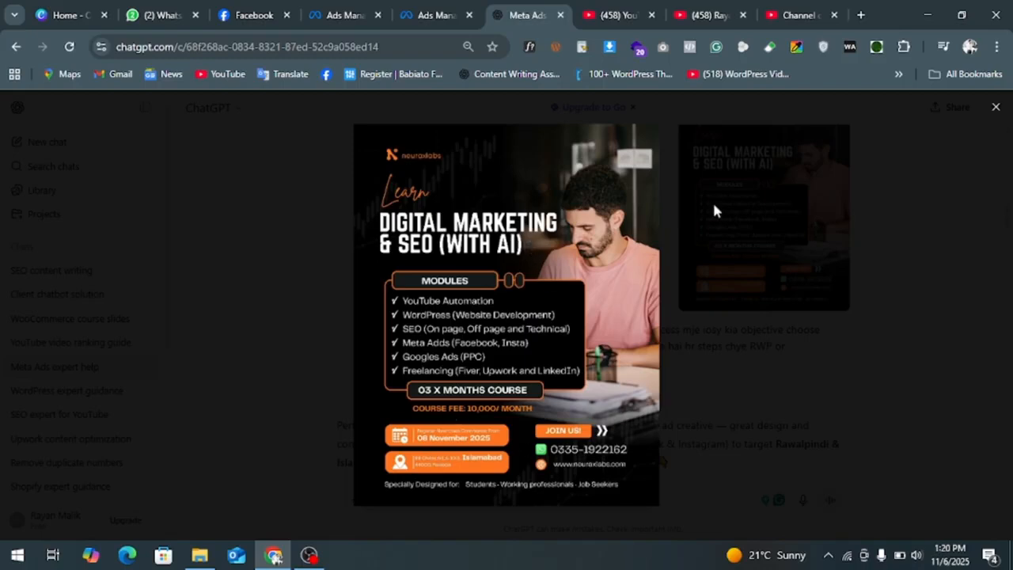
pyautogui.click(918, 162)
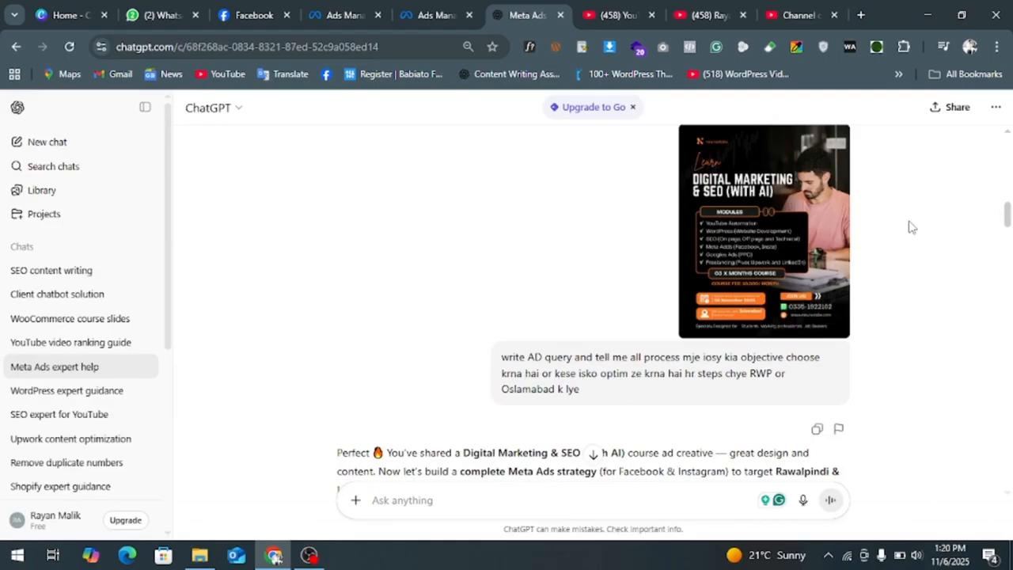
pyautogui.scroll(-1, 908, 227)
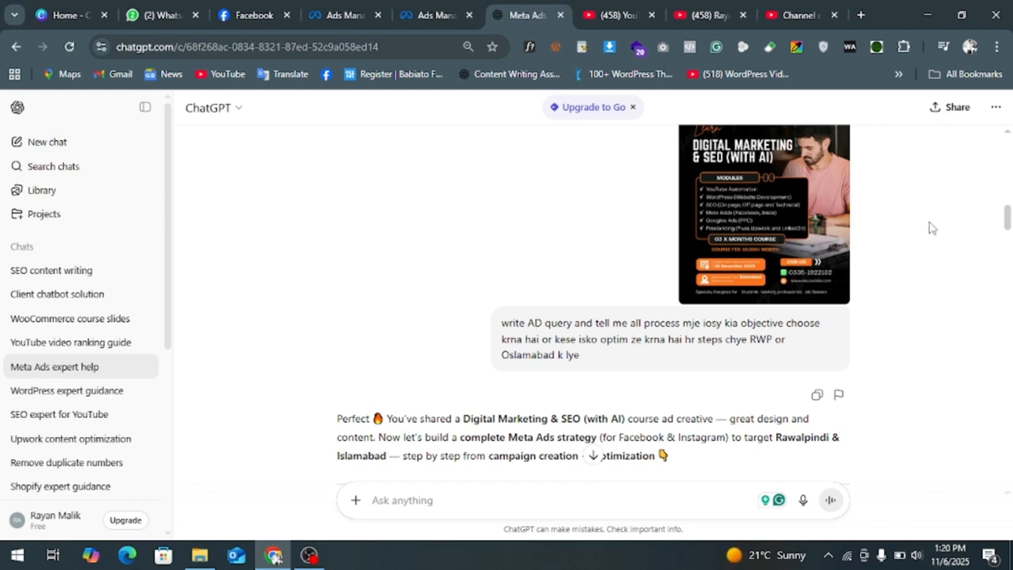
pyautogui.moveTo(589, 359); pyautogui.dragTo(484, 316)
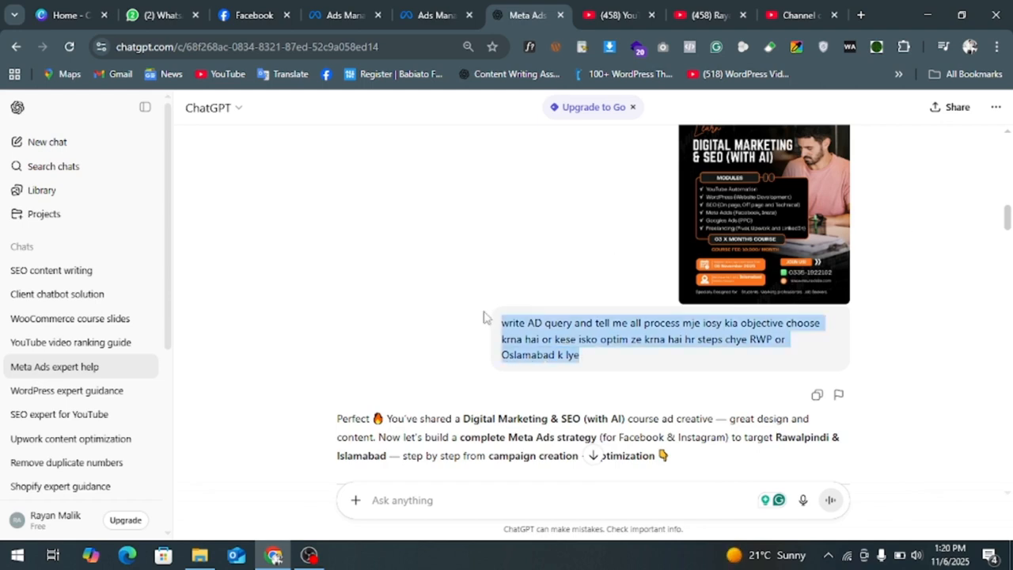
pyautogui.scroll(3, 577, 334)
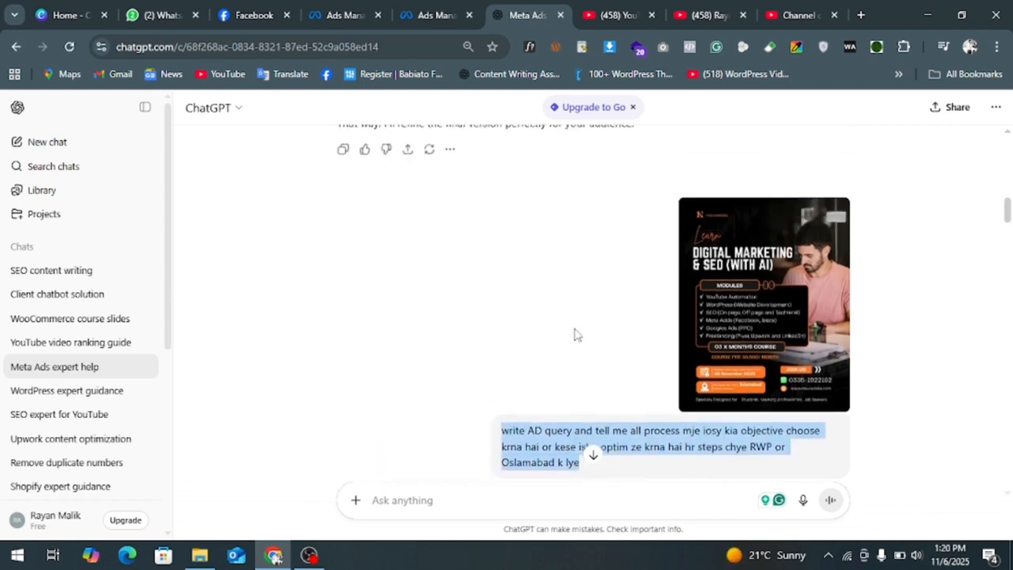
pyautogui.click(412, 499)
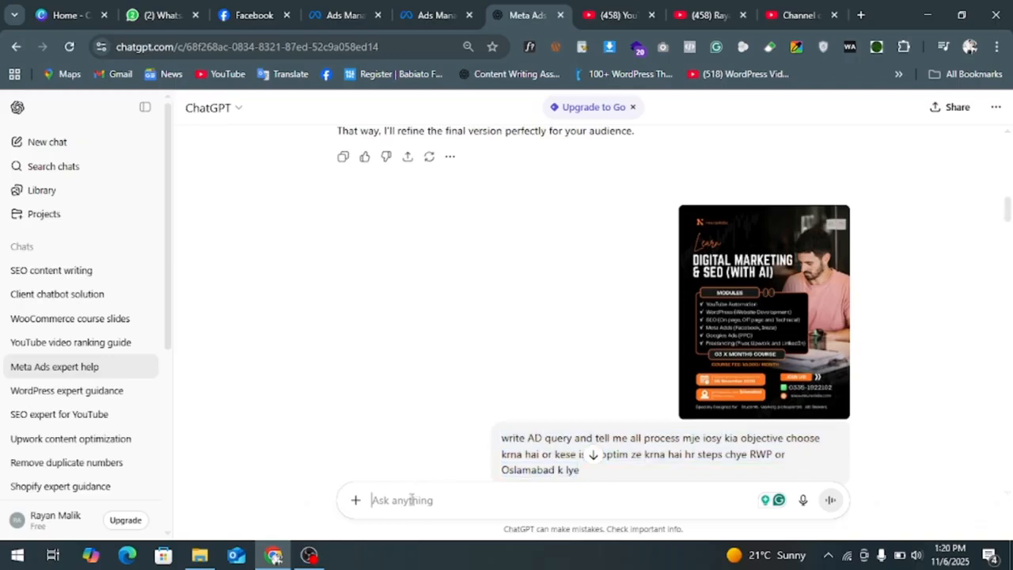
pyautogui.write('act a')
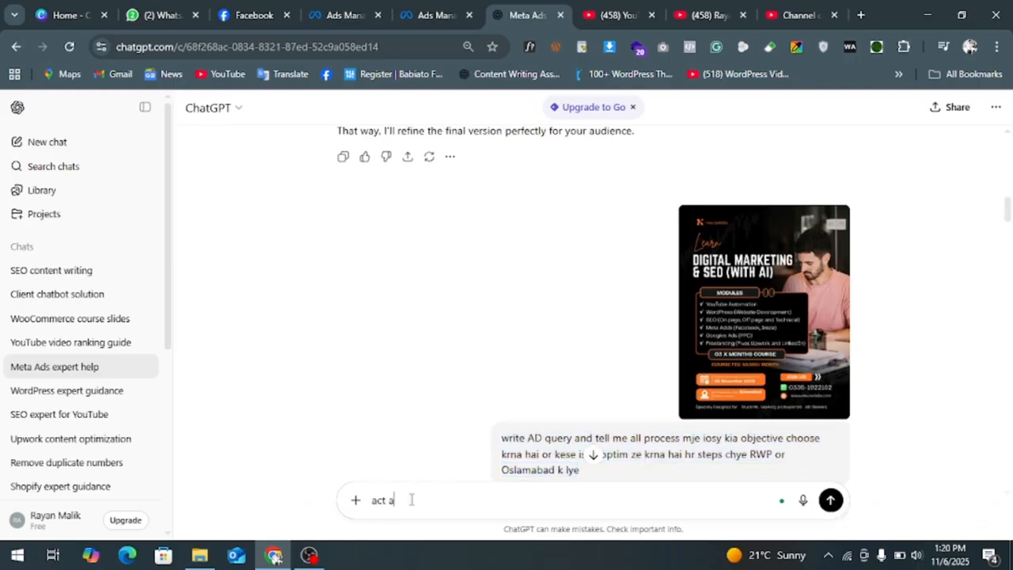
pyautogui.write('s a MEtr')
pyautogui.press('BackSpace')
pyautogui.press('BackSpace')
pyautogui.write('eta')
pyautogui.press('BackSpace')
pyautogui.press('BackSpace')
pyautogui.press('BackSpace')
pyautogui.write('ta Ads Expert')
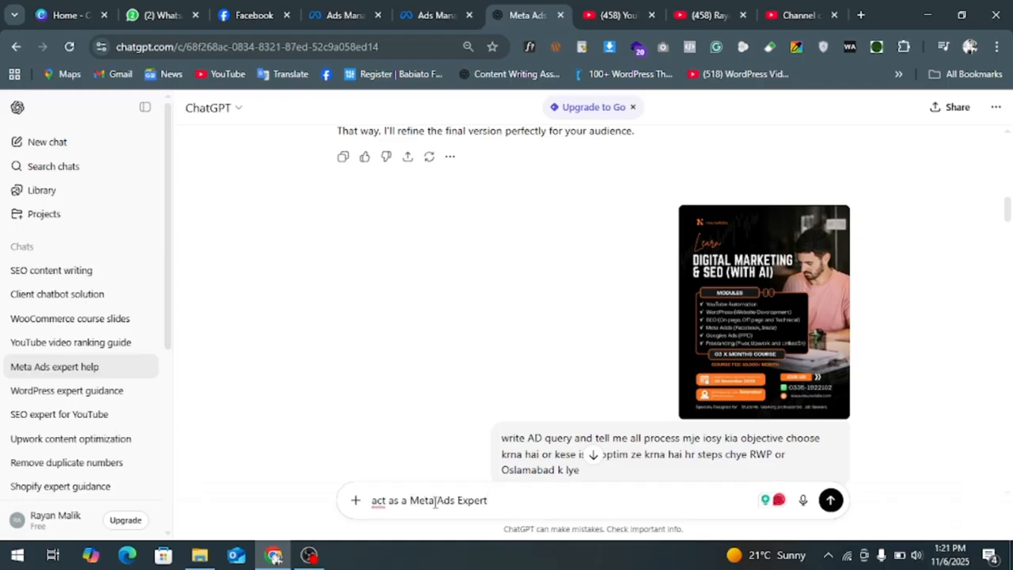
pyautogui.moveTo(492, 500); pyautogui.dragTo(371, 501)
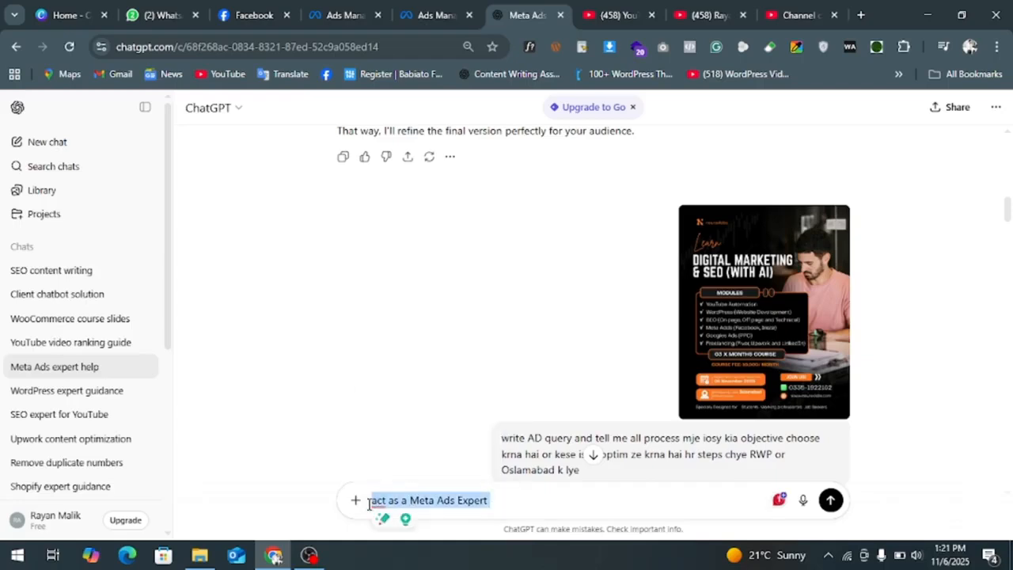
pyautogui.press('BackSpace')
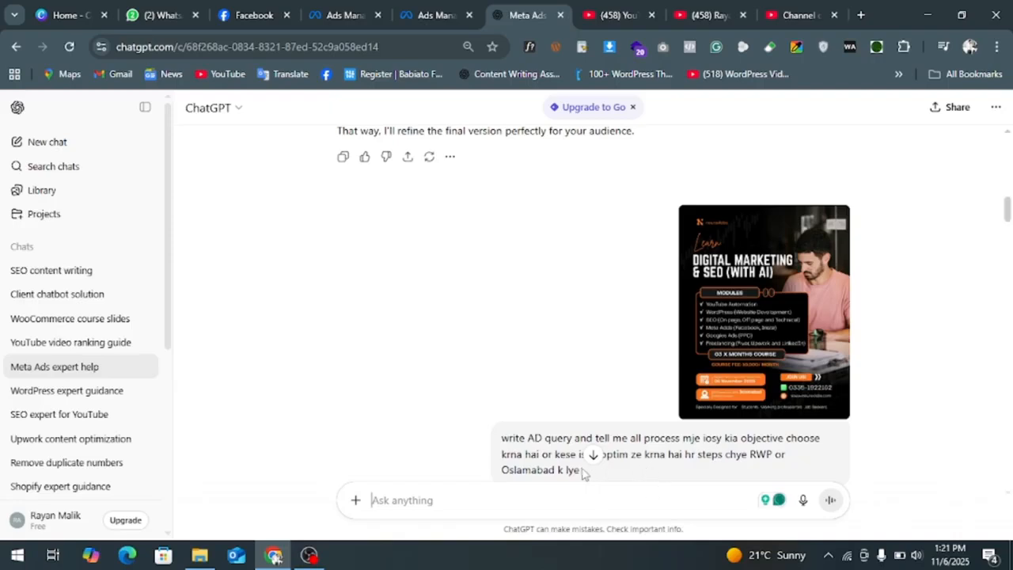
# Select the ad query prompt text, save the enlarged Digital Marketing & SEO poster image to the computer and close its preview.
pyautogui.moveTo(573, 469); pyautogui.dragTo(502, 438)
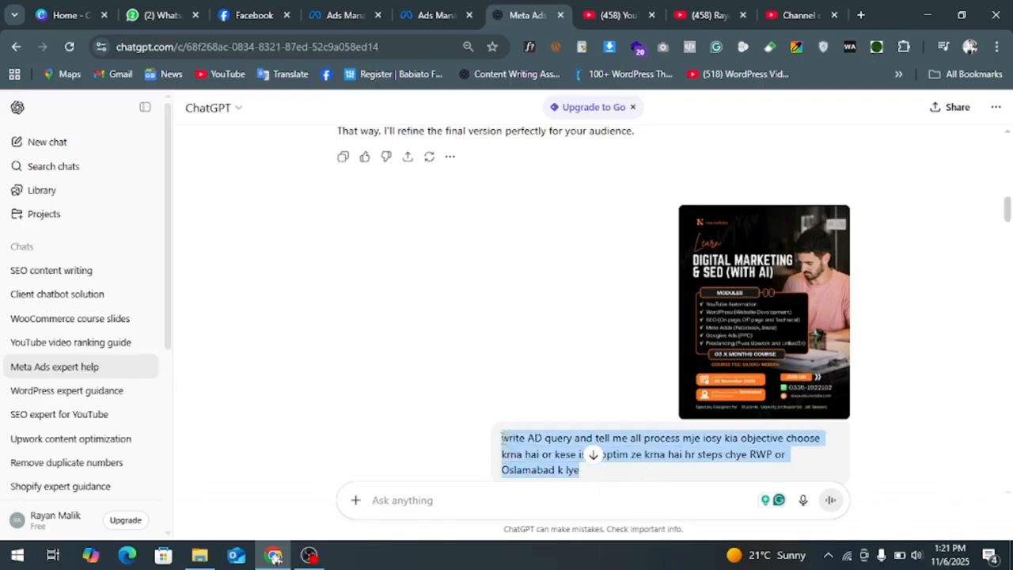
pyautogui.click(747, 308)
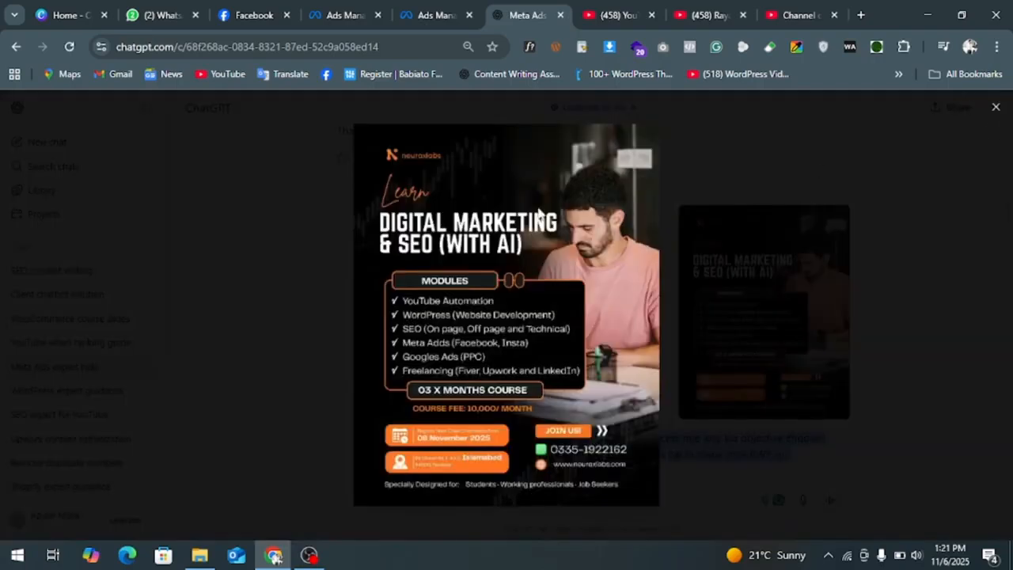
pyautogui.rightClick(538, 209)
pyautogui.click(570, 250)
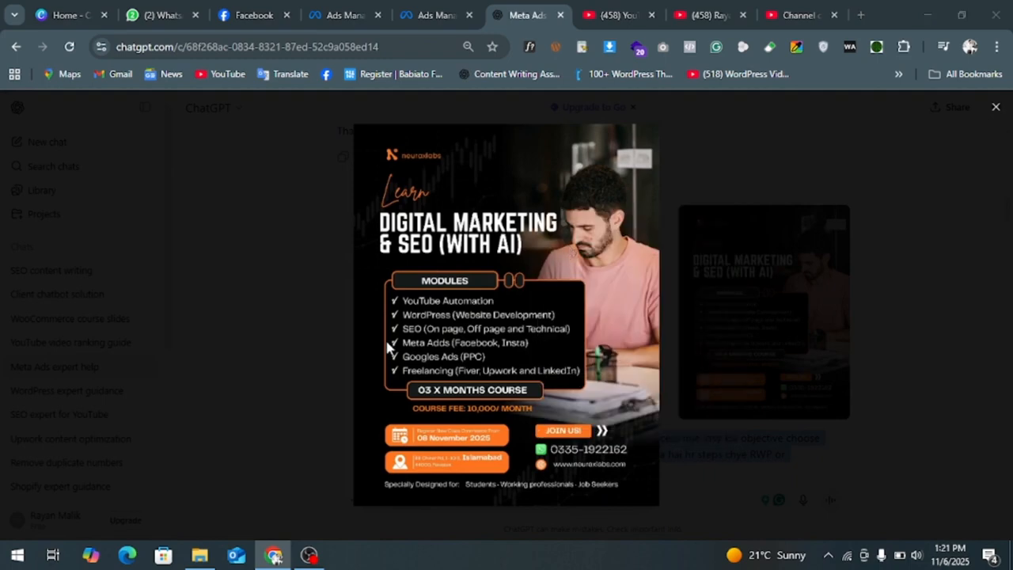
pyautogui.click(375, 327)
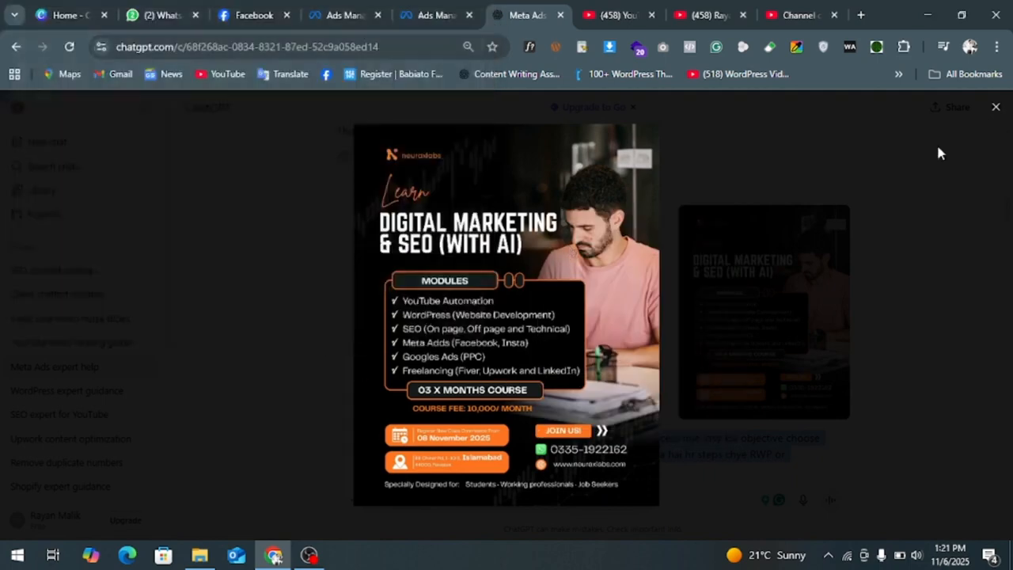
pyautogui.click(995, 106)
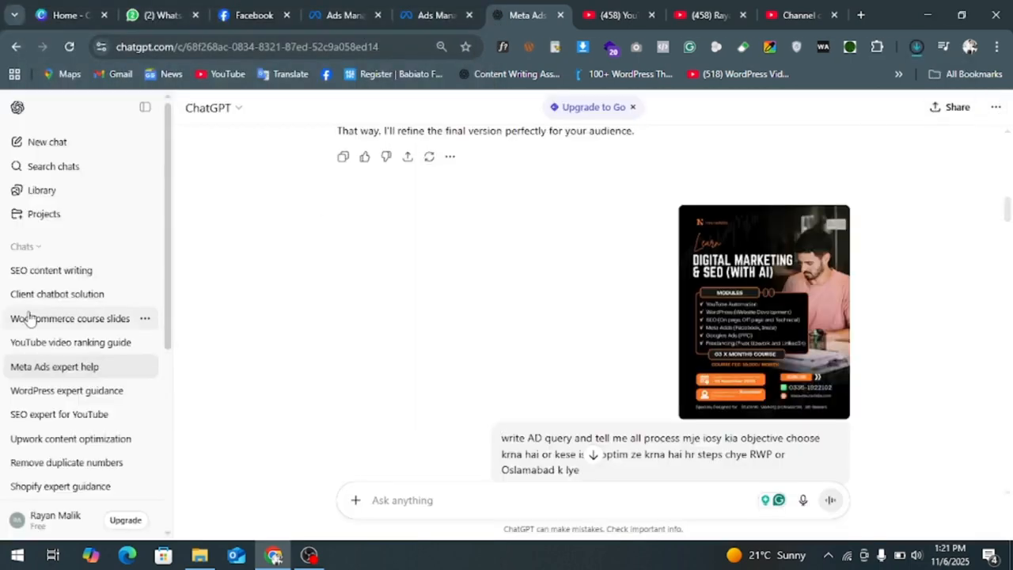
# Start a new ChatGPT chat and send the prompt "act as meta ad expert".
pyautogui.click(46, 142)
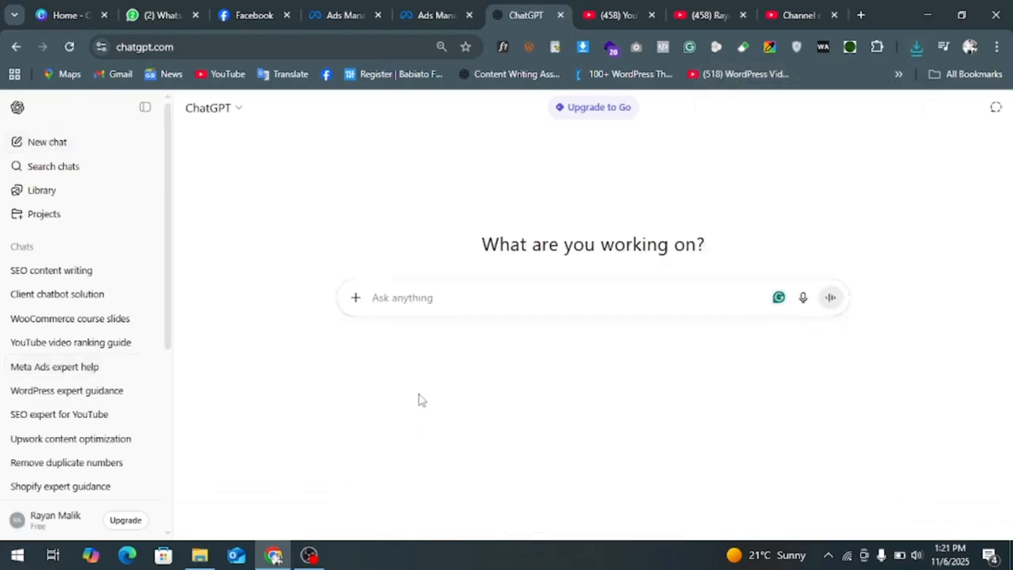
pyautogui.write('act as ')
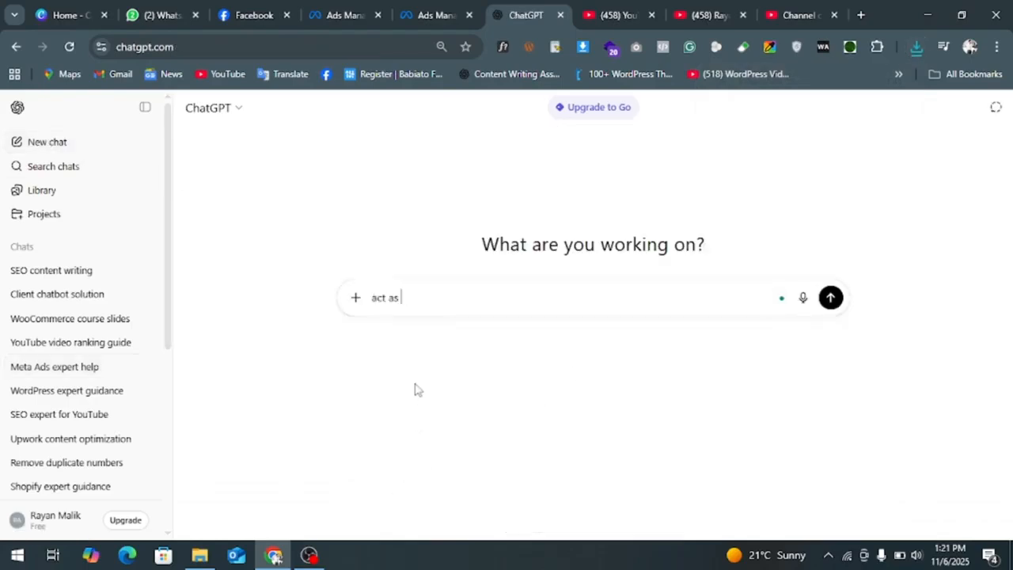
pyautogui.write('meta ad expert to get')
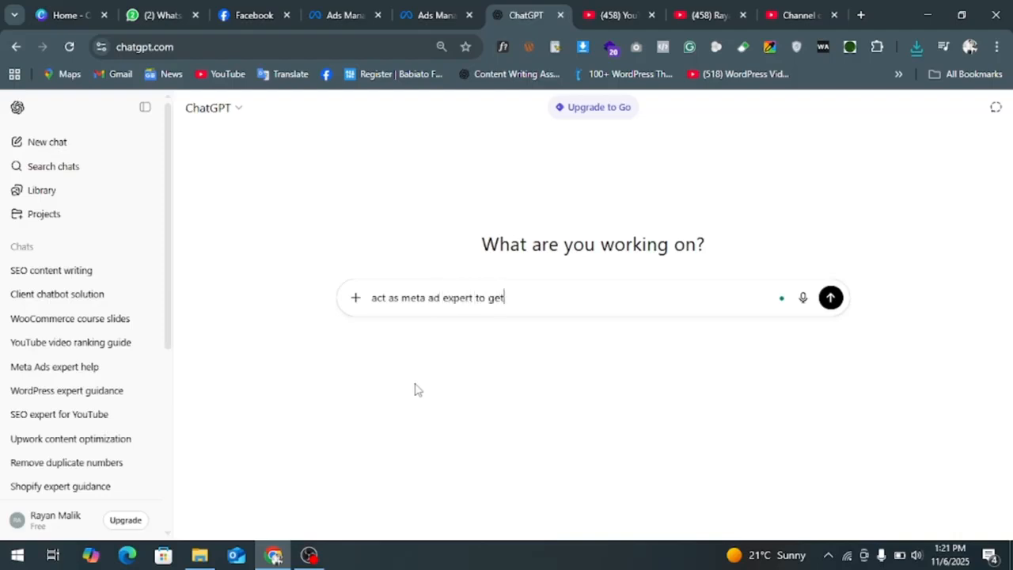
pyautogui.press('BackSpace')
pyautogui.press('BackSpace')
pyautogui.press('BackSpace')
pyautogui.press('BackSpace')
pyautogui.press('Return')
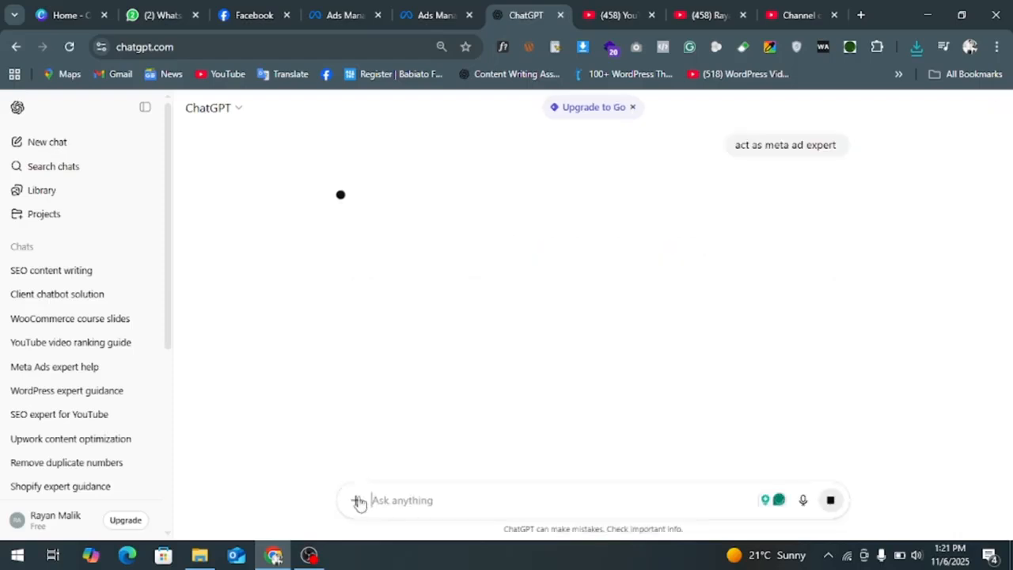
# Attach the Digital Marketing & SEO poster "WhatsApp Image 2025-10-27 at 10.54.07 PM" from Downloads to the chat message.
pyautogui.click(356, 500)
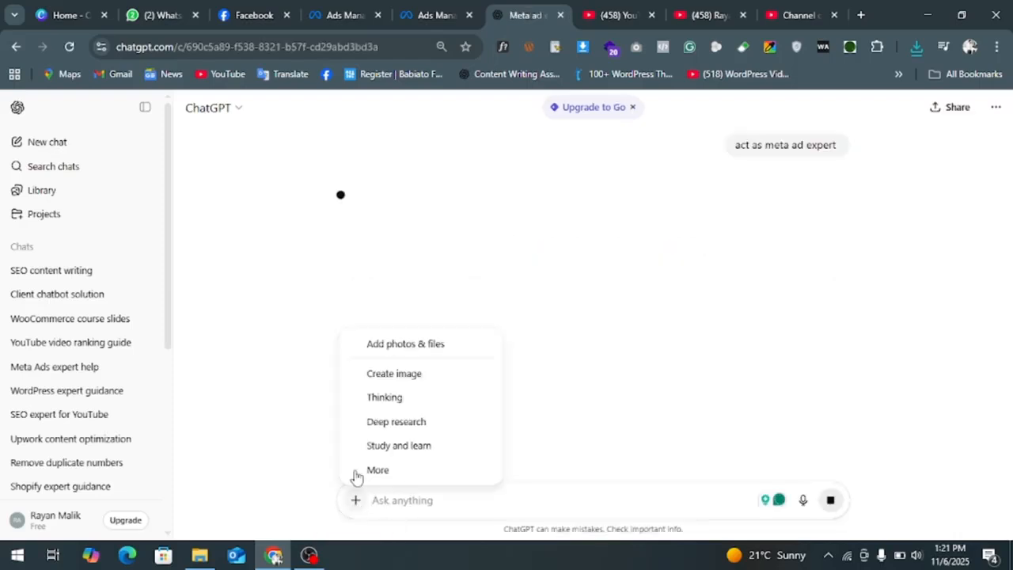
pyautogui.click(391, 346)
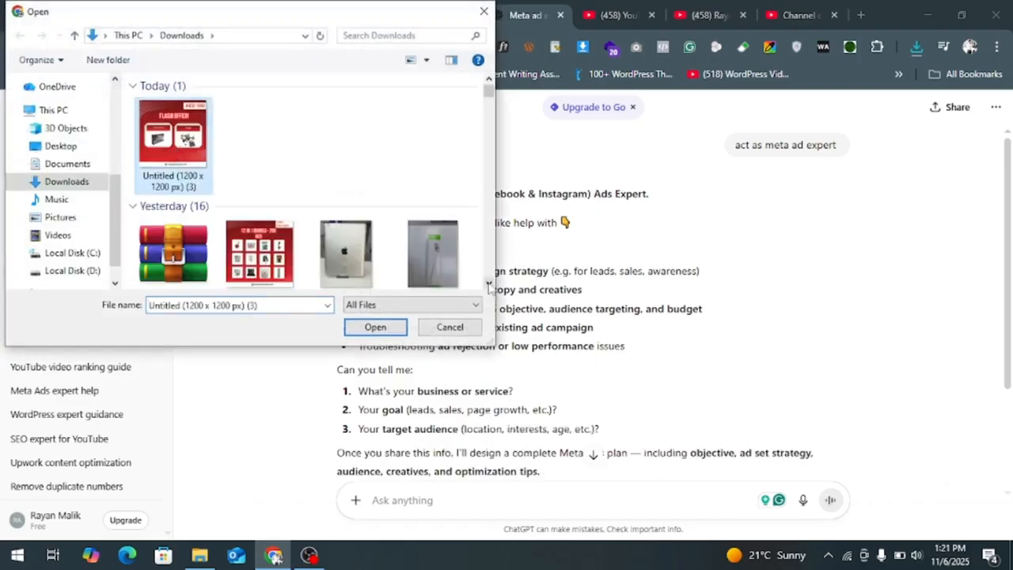
pyautogui.scroll(-4, 489, 286)
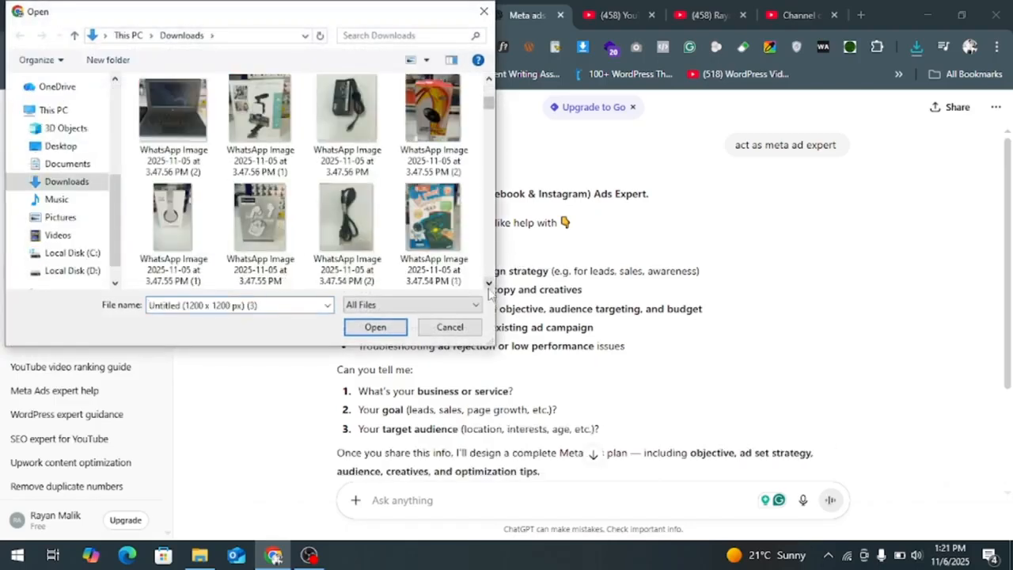
pyautogui.scroll(-4, 489, 287)
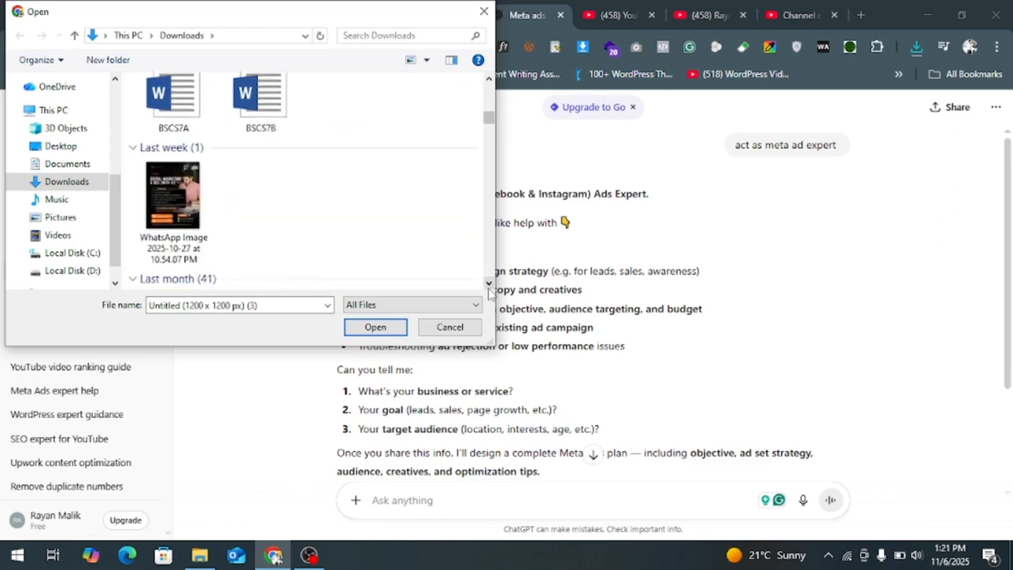
pyautogui.doubleClick(179, 190)
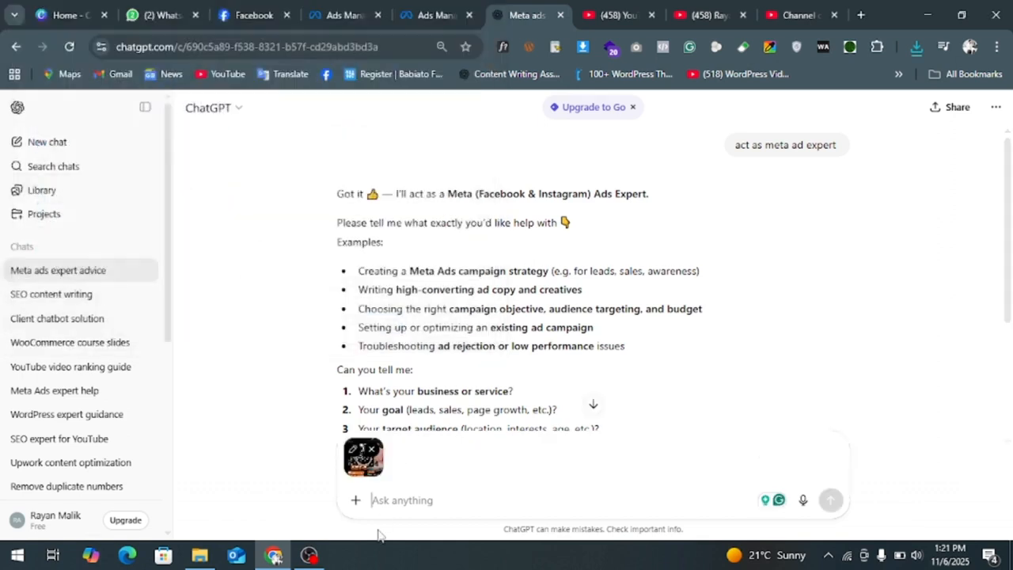
# Draft a prompt starting "write a AD query to run this ad", stating that the client wants students located in RWP, Islamabad.
pyautogui.write('write AD query and tell me all process mje iosy kia objective choose krna hai or kese isko optimize krna hai hr steps chye RWP or Oslamabad k lye')
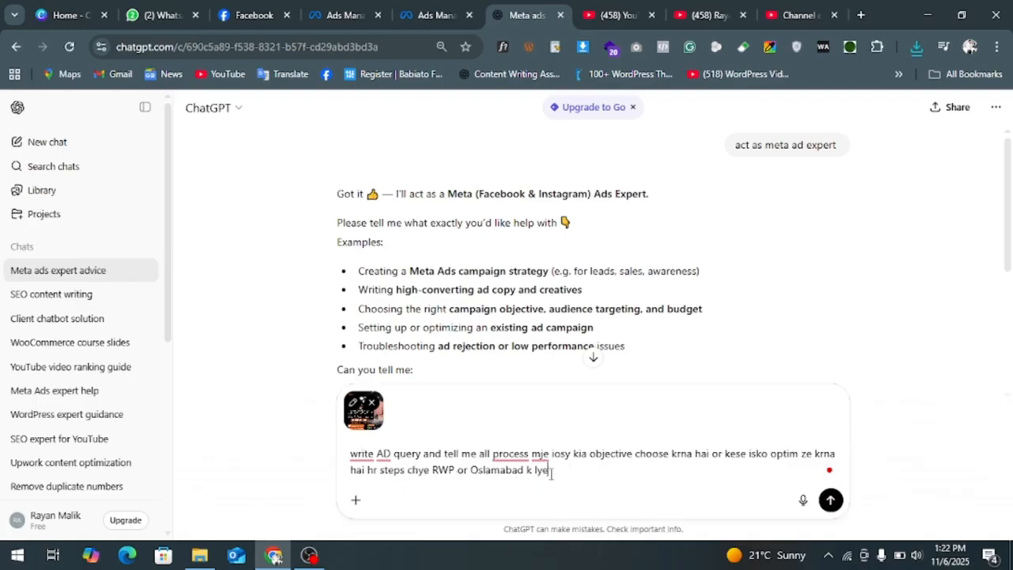
pyautogui.moveTo(547, 471); pyautogui.dragTo(346, 457)
pyautogui.write('write a  A')
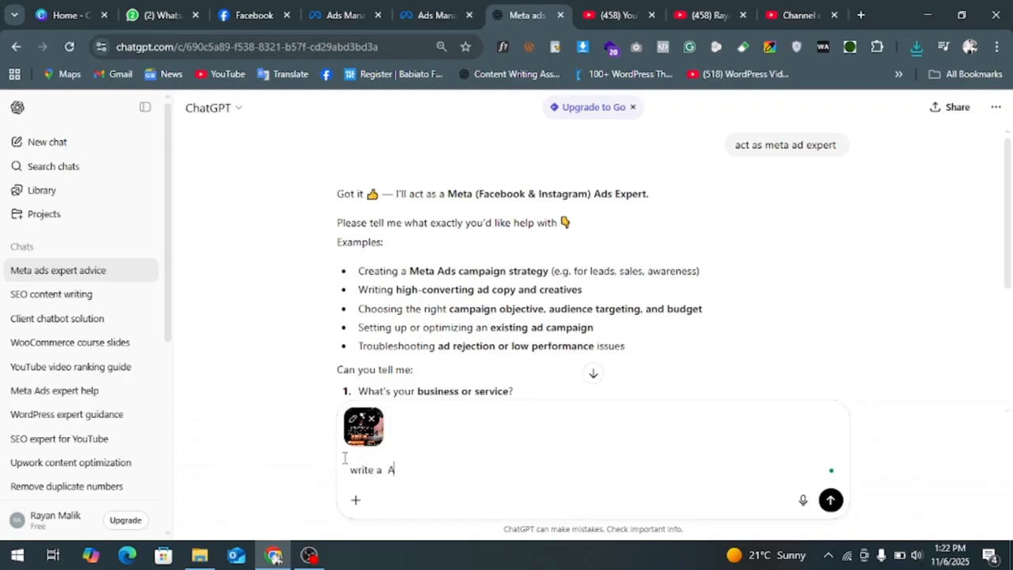
pyautogui.write('D query to run this ad')
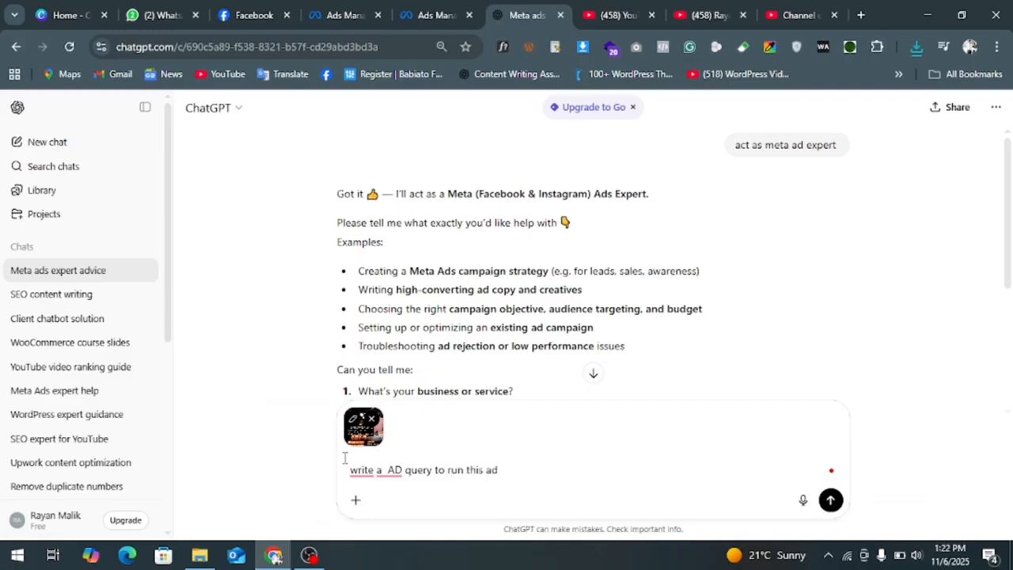
pyautogui.write('. clients ki q')
pyautogui.write('equirements s')
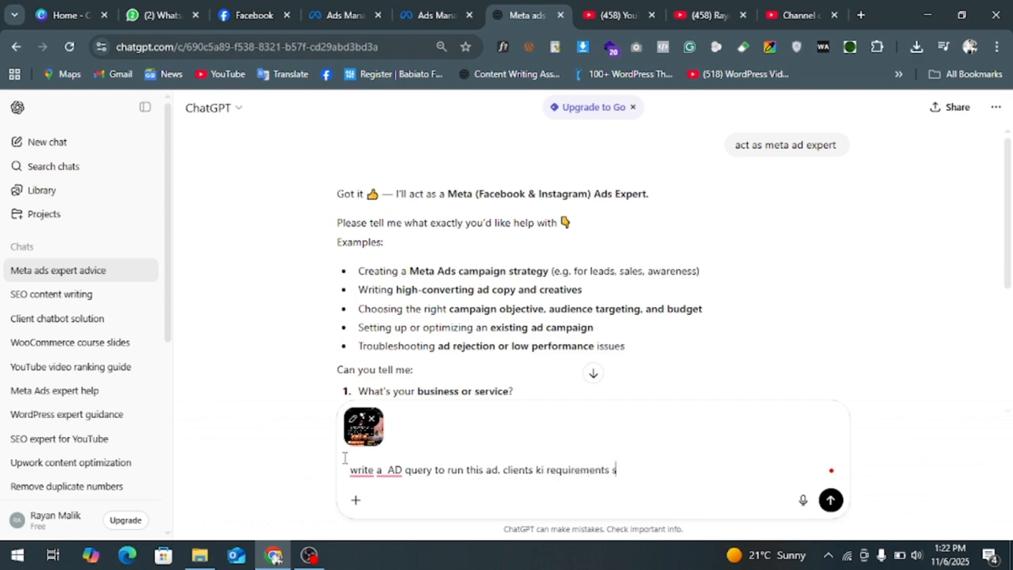
pyautogui.write('ye hai usy Students ch')
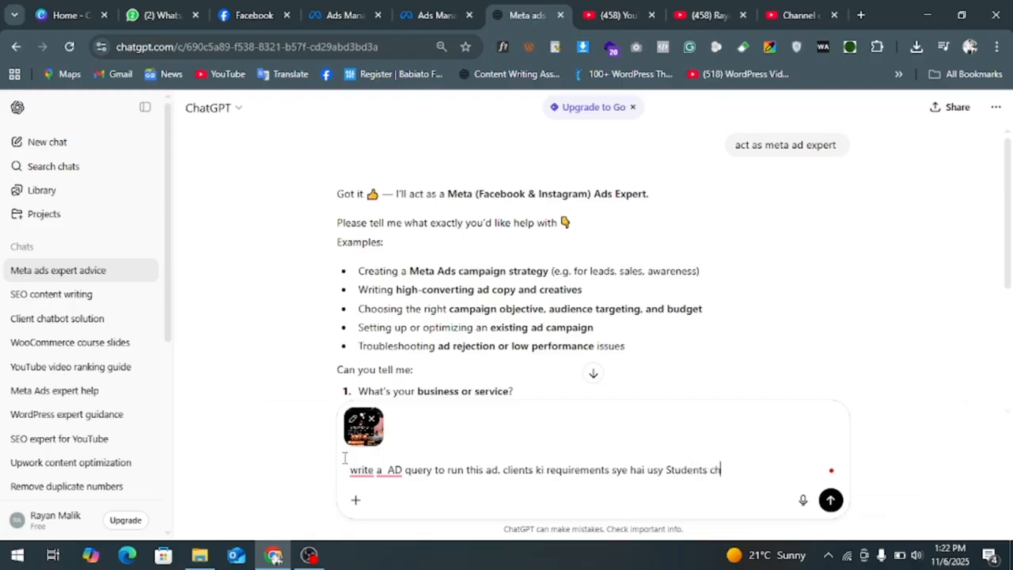
pyautogui.write('ye wo b location uski RWP')
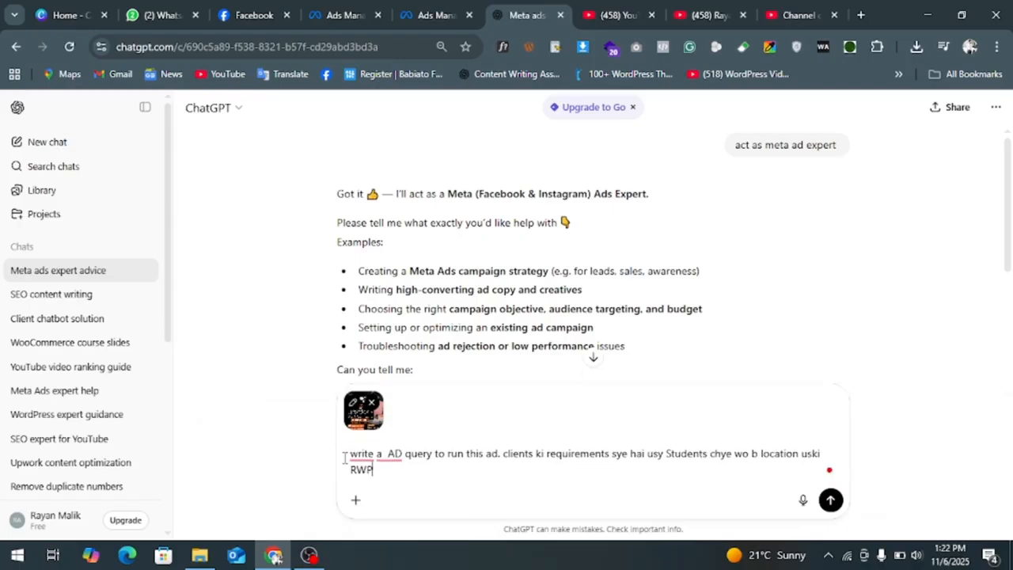
pyautogui.write(', Islamabad ki, mje al')
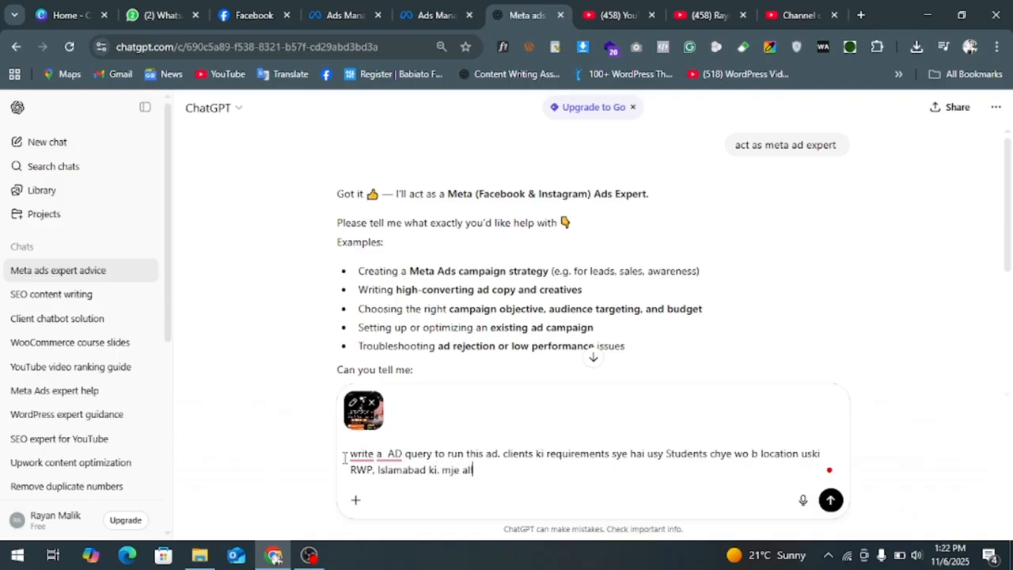
# Complete the prompt by asking for the whole process, which objective to choose and different kinds of AD content, and send it.
pyautogui.write('l process chye isk ak')
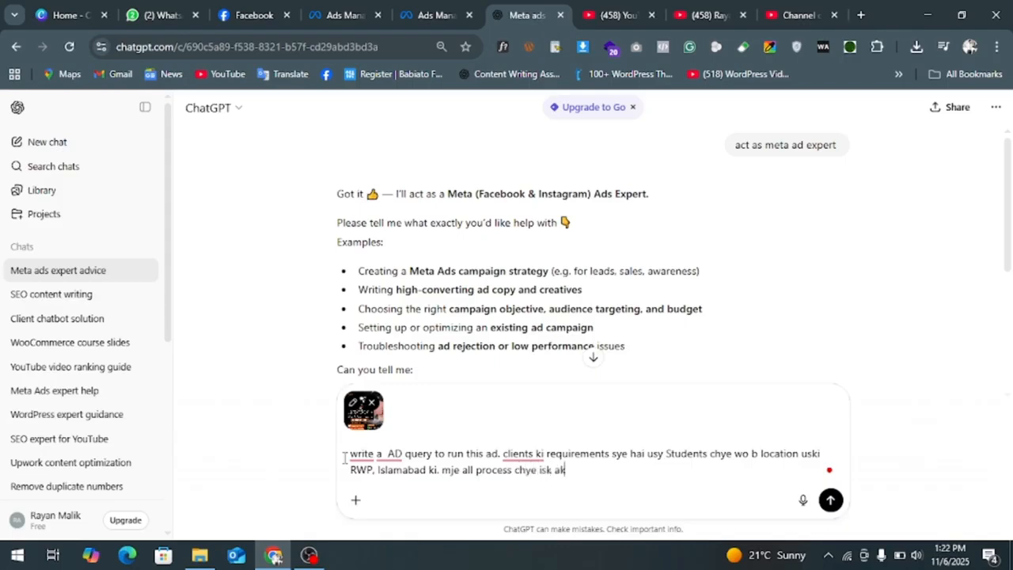
pyautogui.write('onsa objective choos ekr')
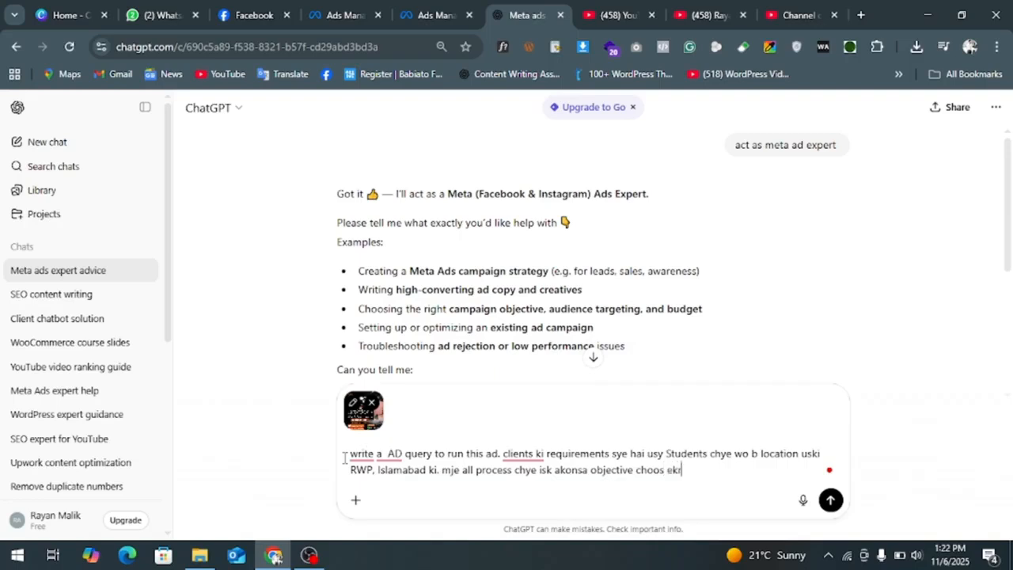
pyautogui.write('na hai or hr tra ka AD ')
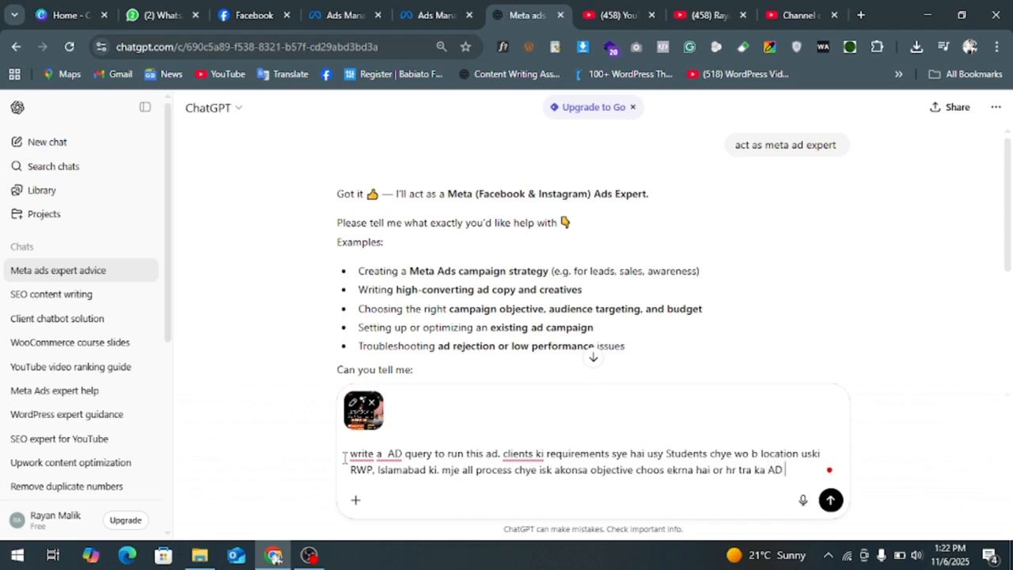
pyautogui.write('content')
pyautogui.write(' chye with ')
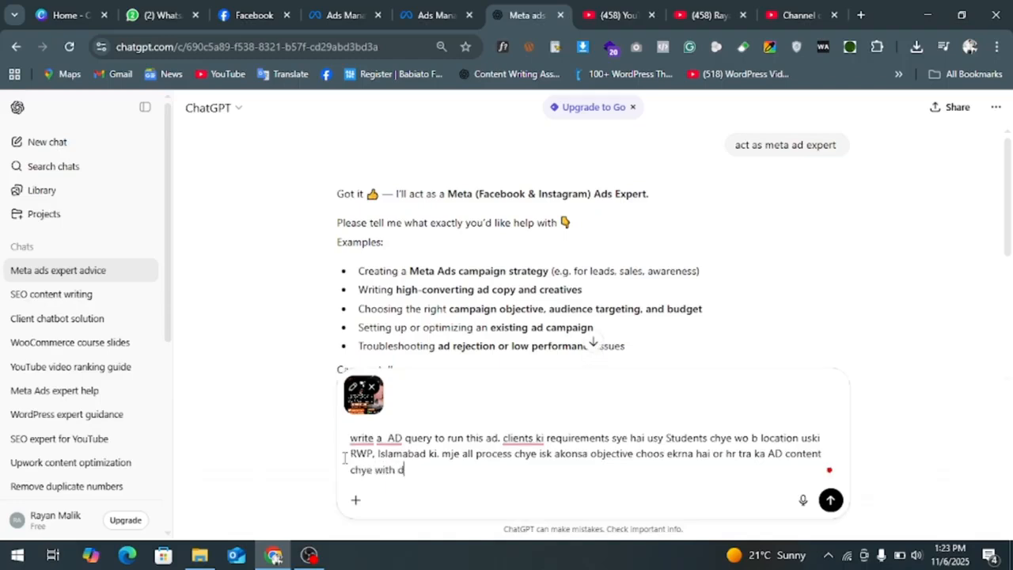
pyautogui.write('different content k')
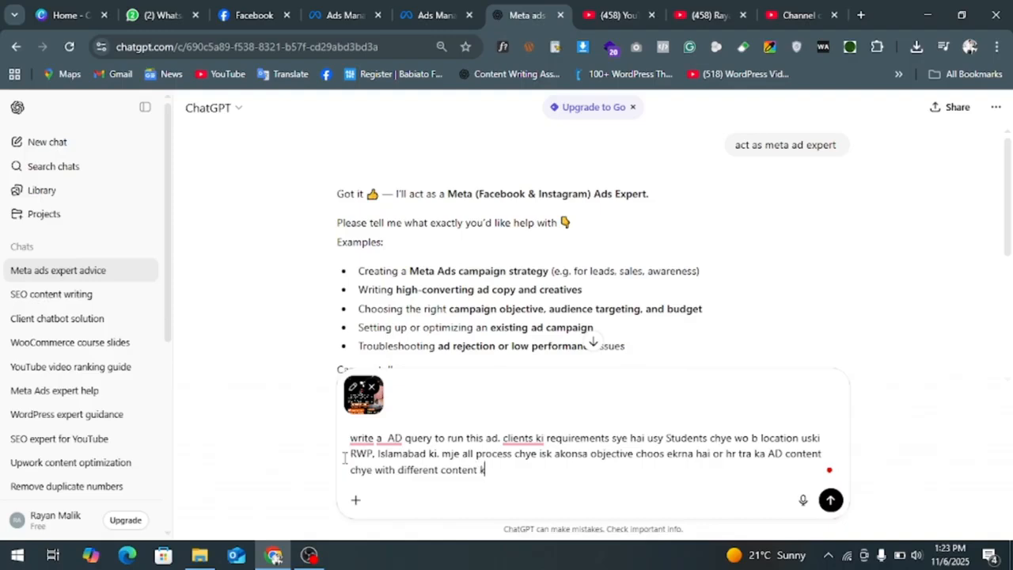
pyautogui.write('y sath')
pyautogui.press('Return')
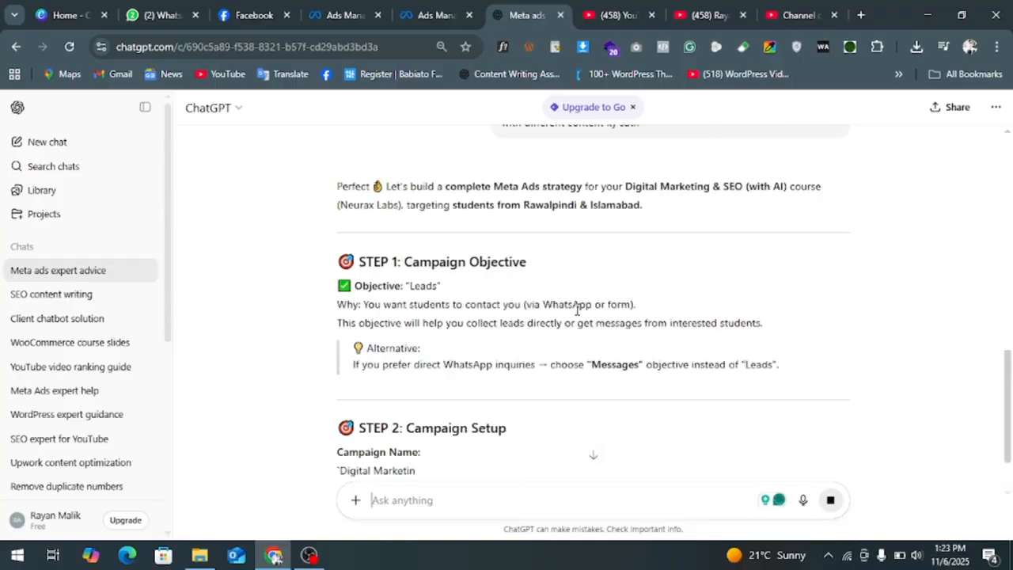
# Skim the generated Meta Ads strategy down to the ad creatives section, and return to the Step 1 campaign objective.
pyautogui.scroll(-4, 651, 320)
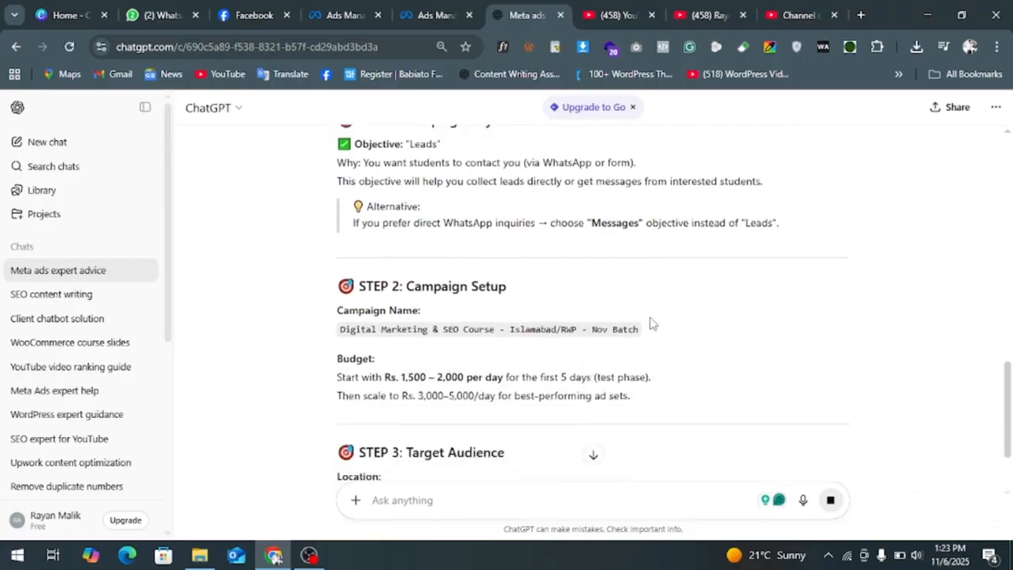
pyautogui.scroll(-5, 651, 323)
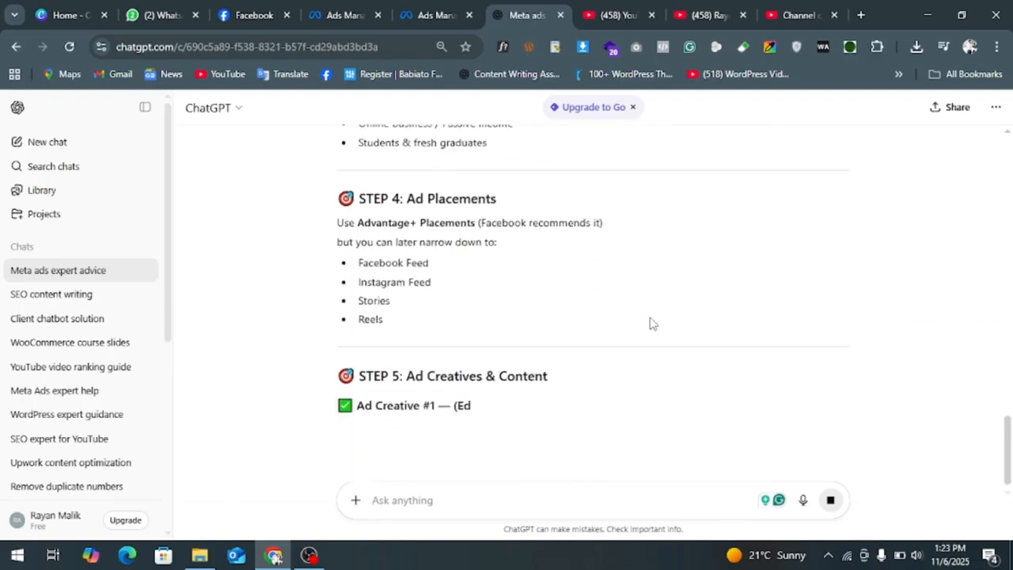
pyautogui.scroll(8, 651, 323)
pyautogui.scroll(6, 651, 323)
pyautogui.scroll(-4, 651, 323)
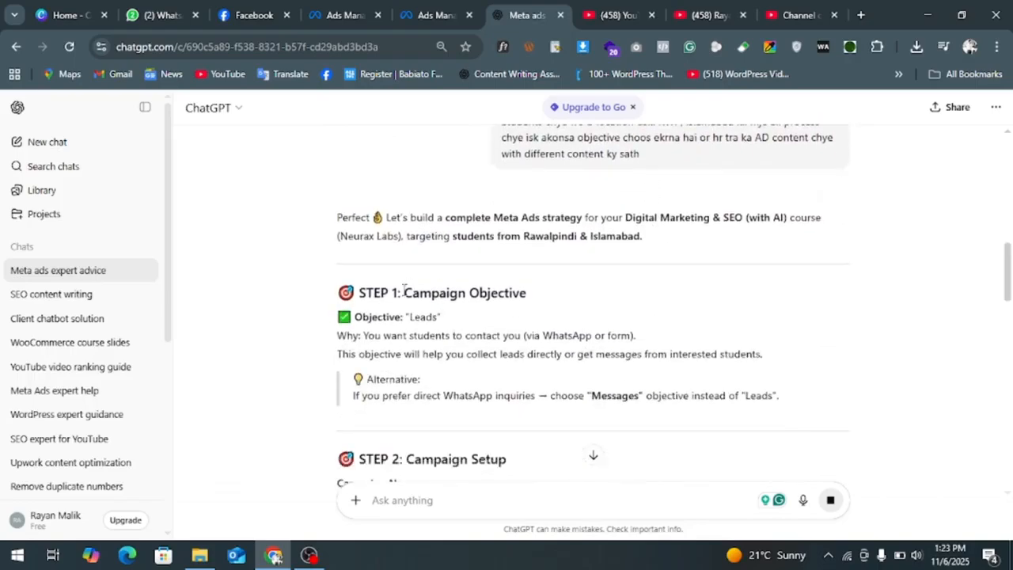
# Switch to Ads Manager, start a new campaign and compare its campaign objective choices with Step 1 of the ChatGPT strategy.
pyautogui.click(455, 8)
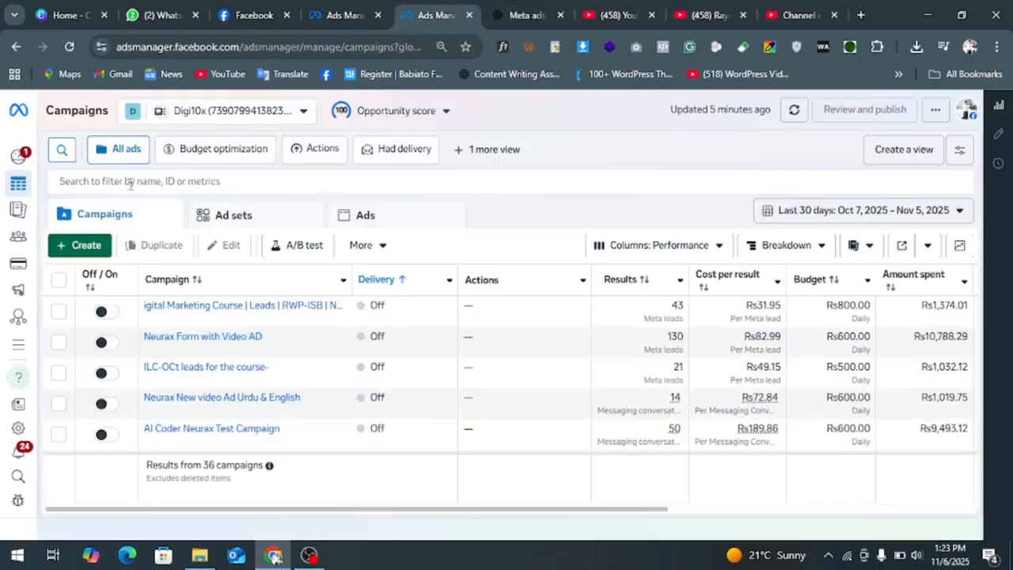
pyautogui.click(85, 245)
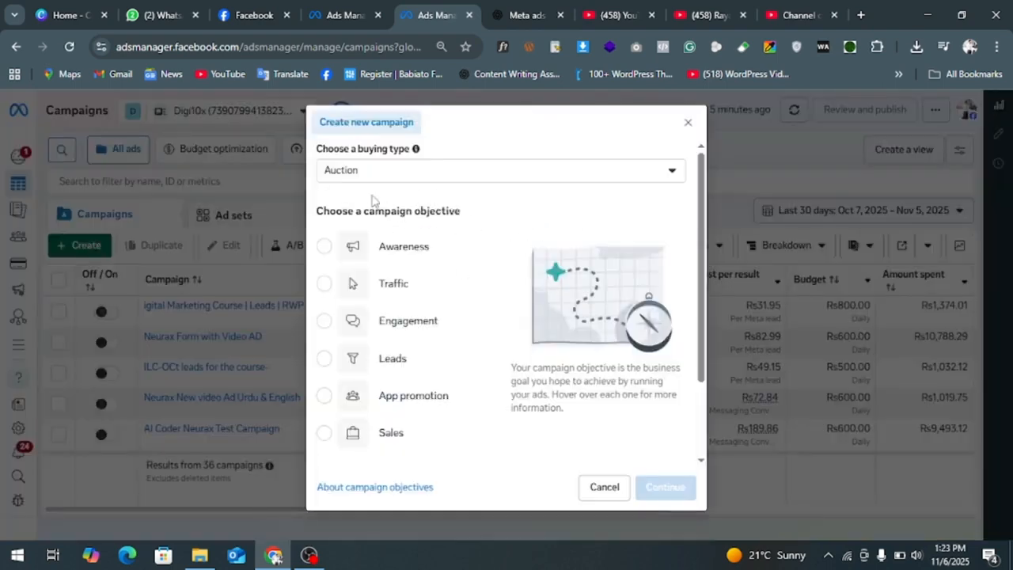
pyautogui.moveTo(342, 211); pyautogui.dragTo(457, 211)
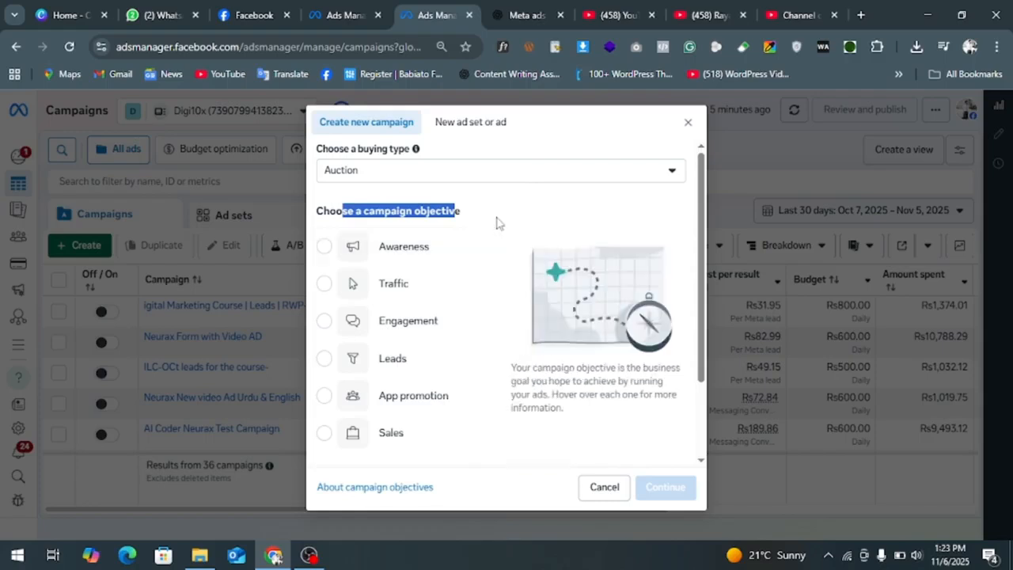
pyautogui.click(542, 13)
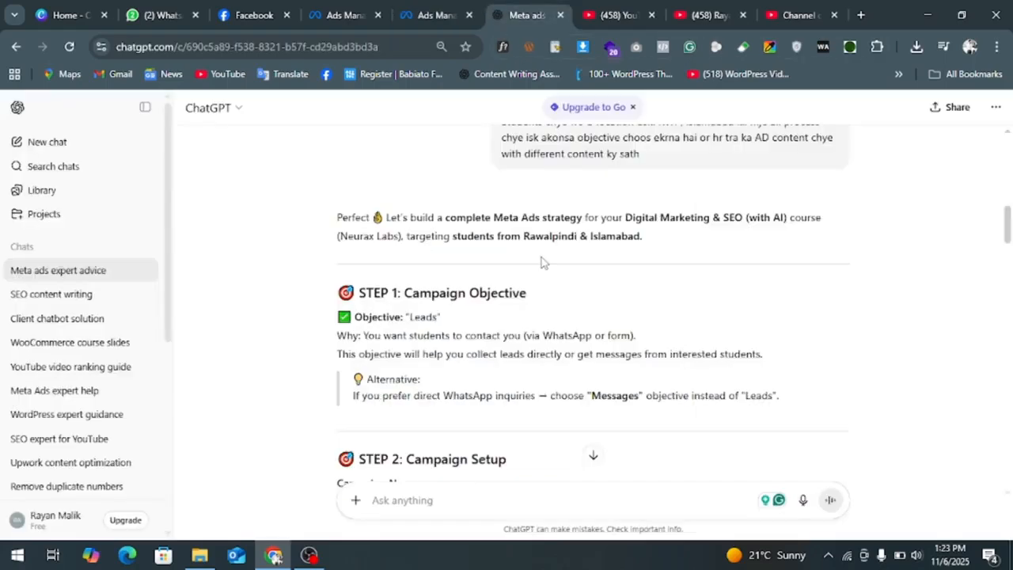
pyautogui.click(434, 12)
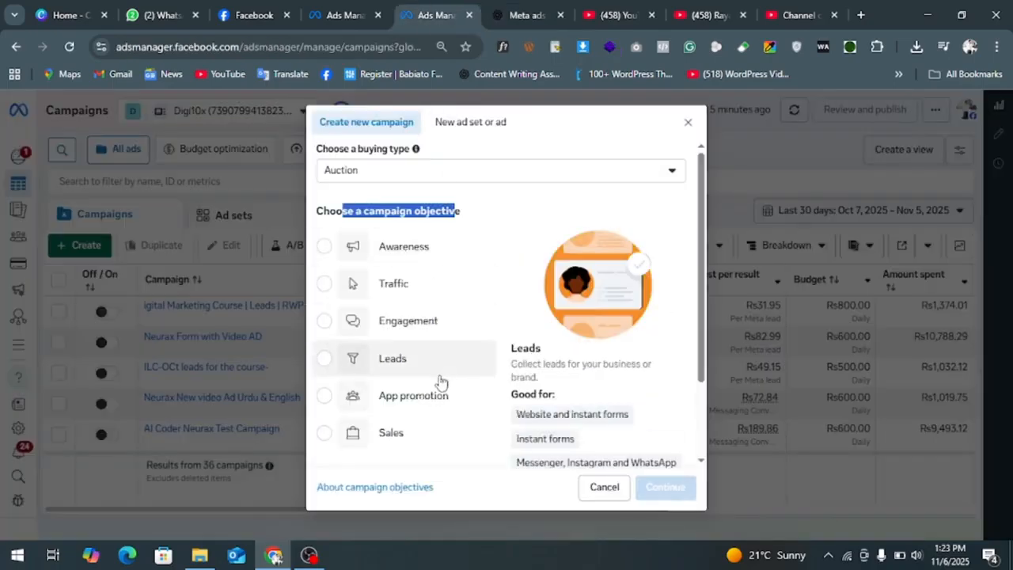
# Switch to ChatGPT and examine the recommended campaign objective in Step 1 and the reason given for it.
pyautogui.click(535, 12)
pyautogui.scroll(-1, 454, 387)
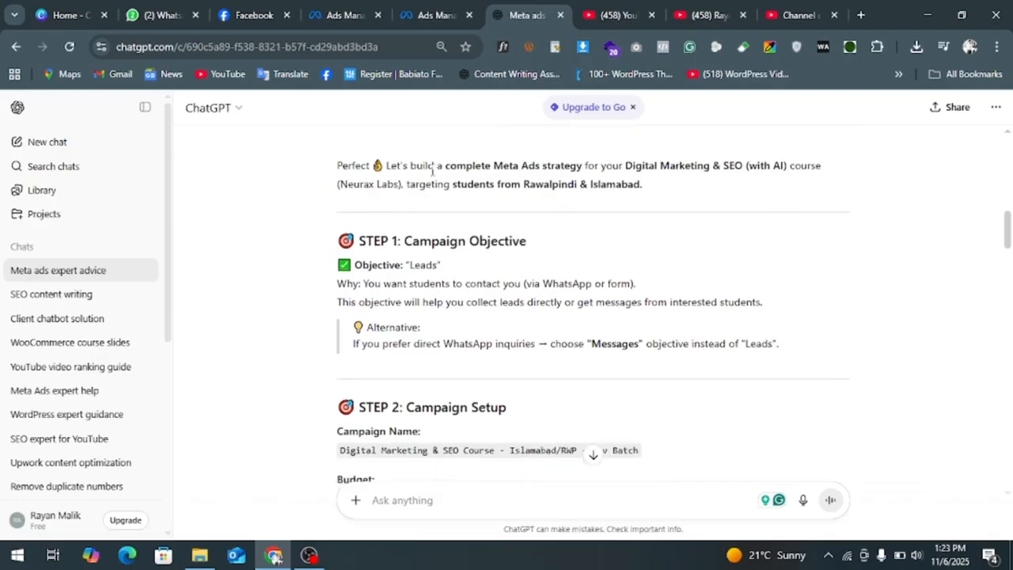
pyautogui.moveTo(404, 240); pyautogui.dragTo(554, 244)
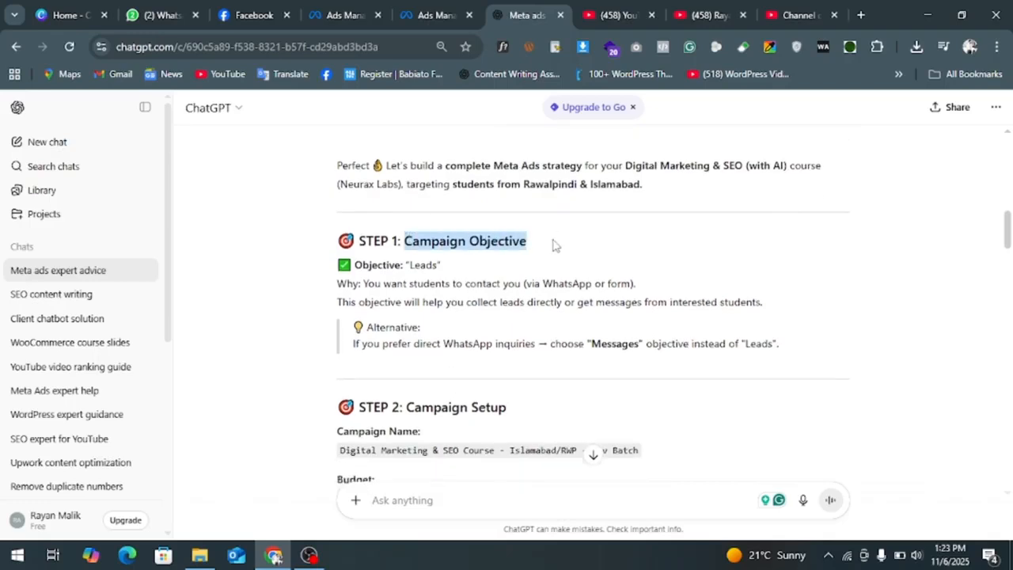
pyautogui.moveTo(355, 265); pyautogui.dragTo(523, 285)
pyautogui.click(366, 287)
pyautogui.click(617, 283)
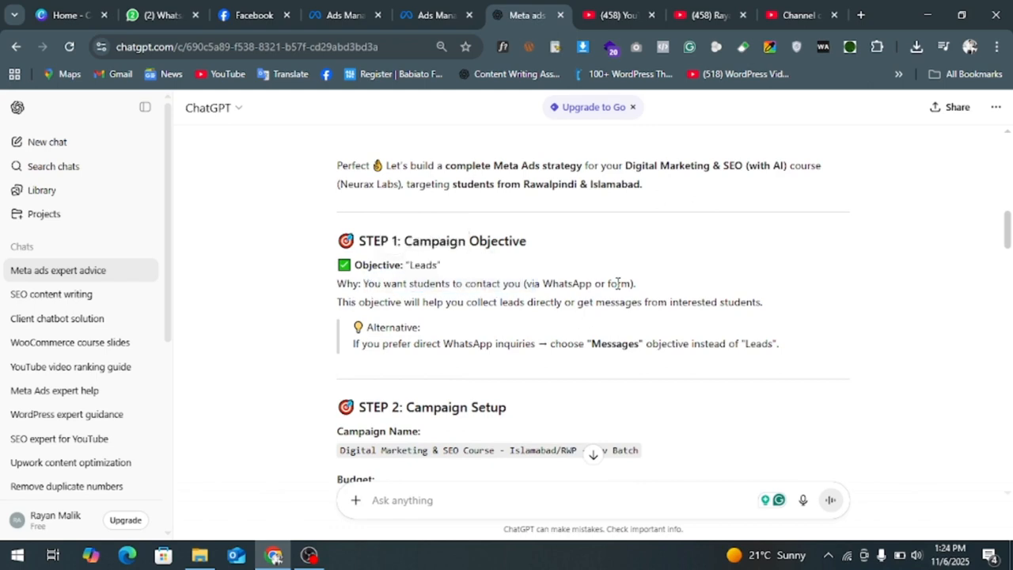
pyautogui.moveTo(637, 285)
pyautogui.mouseDown()
pyautogui.moveTo(534, 289)
pyautogui.moveTo(644, 293)
pyautogui.mouseUp()
# Examine the alternative objective for direct WhatsApp inquiries, and recheck the reason for the recommended objective above the Step 2 campaign setup.
pyautogui.scroll(-1, 742, 316)
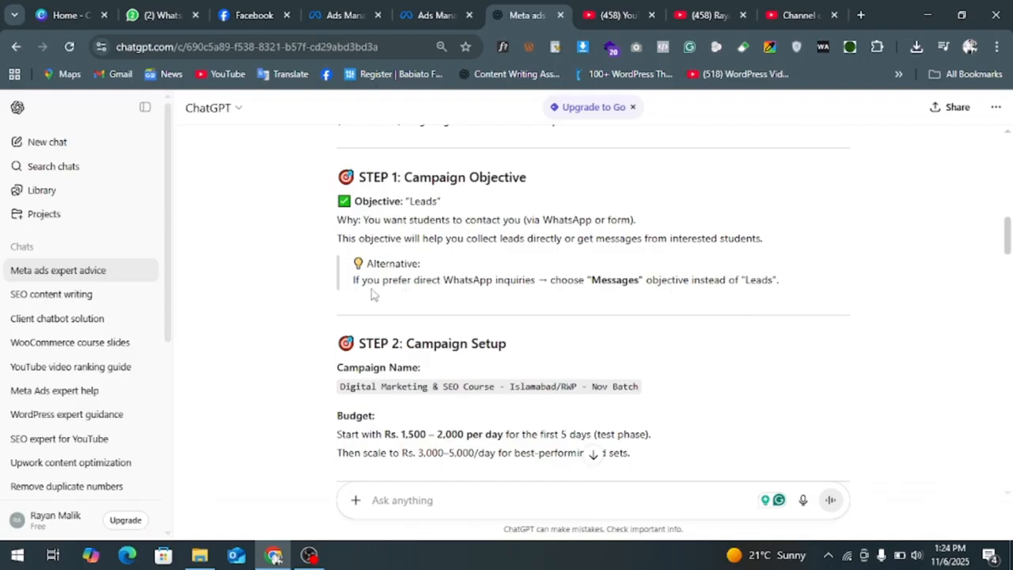
pyautogui.moveTo(419, 281); pyautogui.dragTo(459, 282)
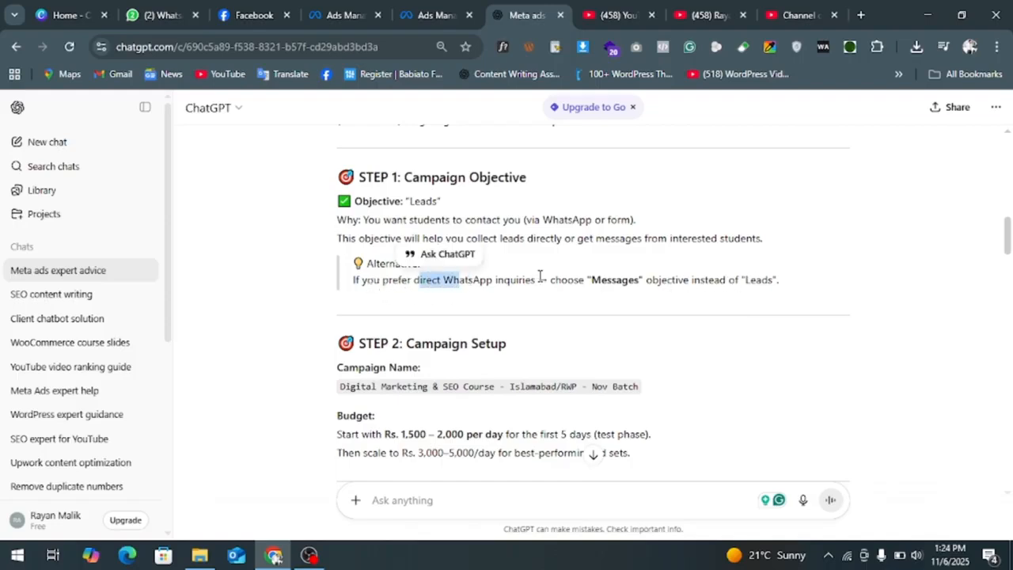
pyautogui.doubleClick(598, 280)
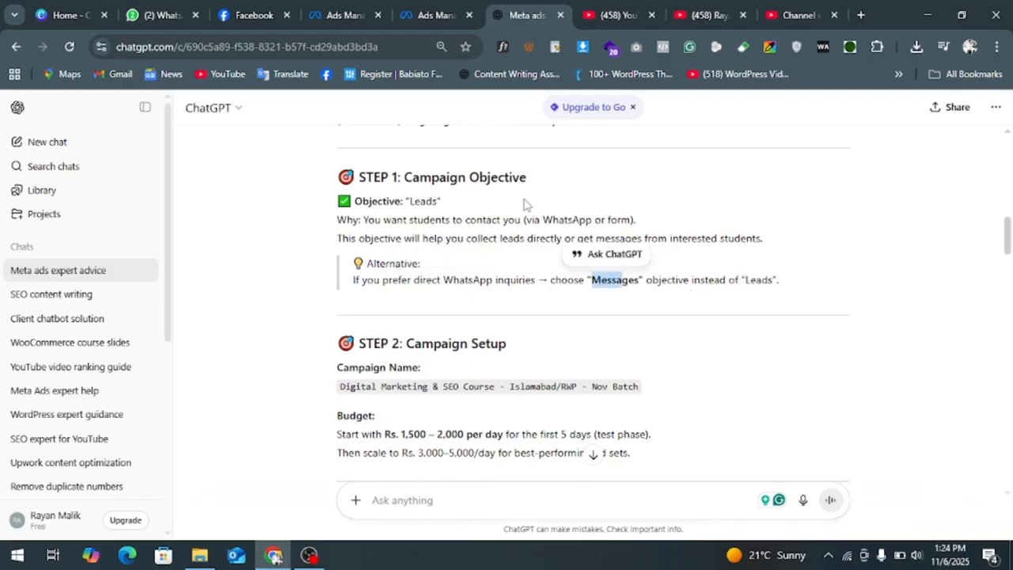
pyautogui.scroll(-1, 473, 242)
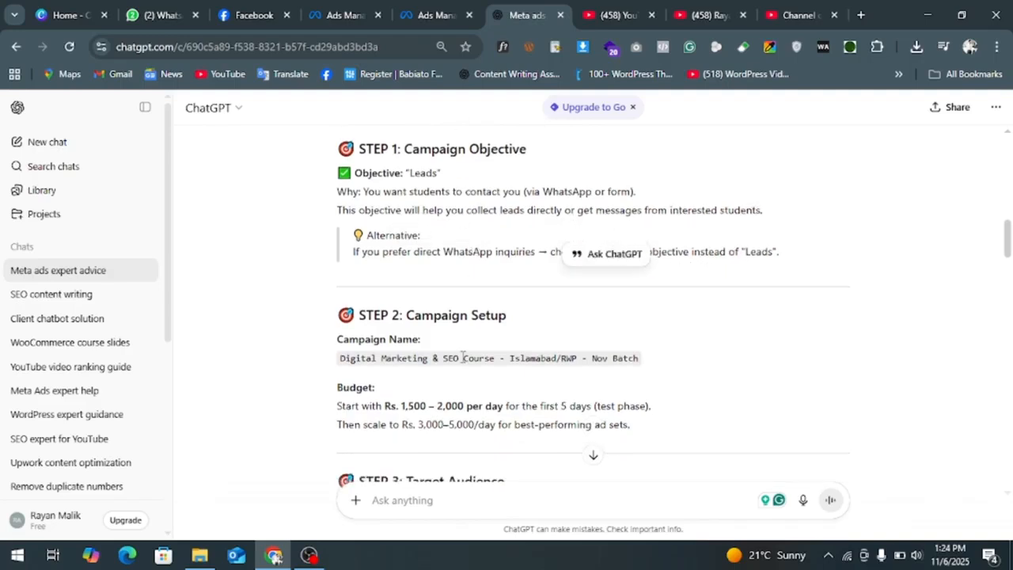
pyautogui.moveTo(477, 191); pyautogui.dragTo(408, 192)
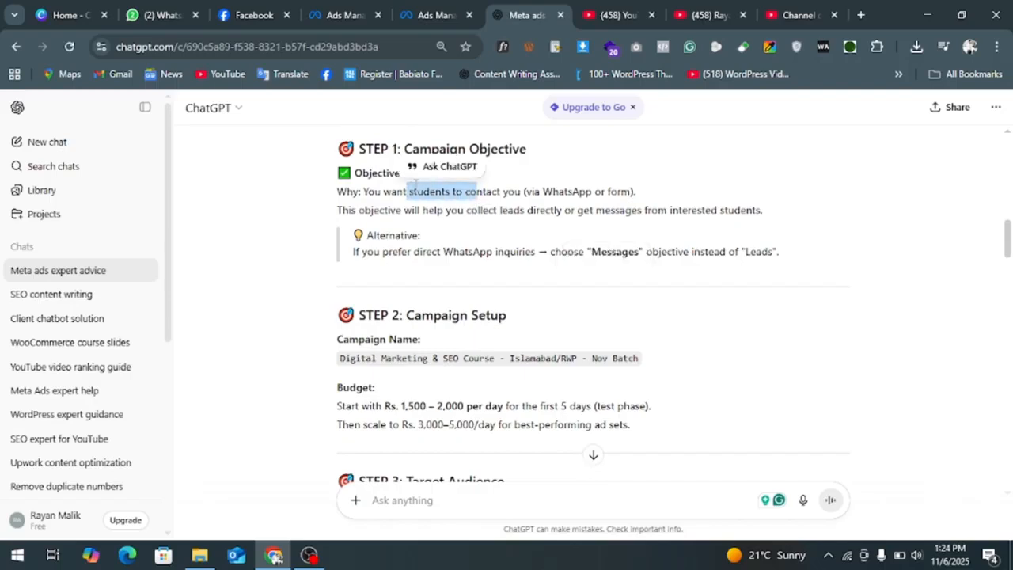
pyautogui.click(480, 194)
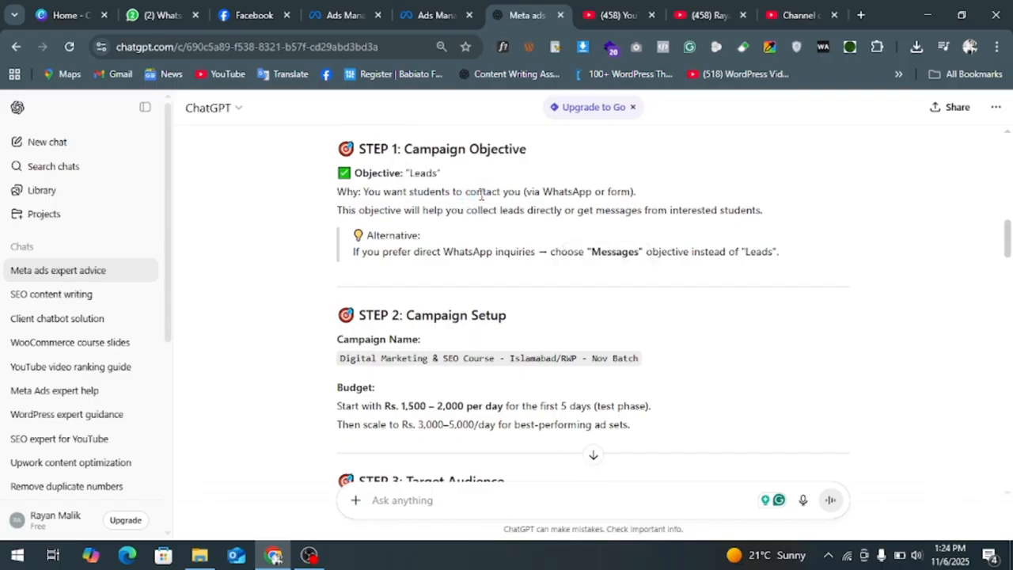
# Review the objective recommendation in Step 1, check it against the campaign objective choices in Ads Manager, and return to ChatGPT.
pyautogui.moveTo(437, 173); pyautogui.dragTo(412, 173)
pyautogui.moveTo(674, 208); pyautogui.dragTo(724, 202)
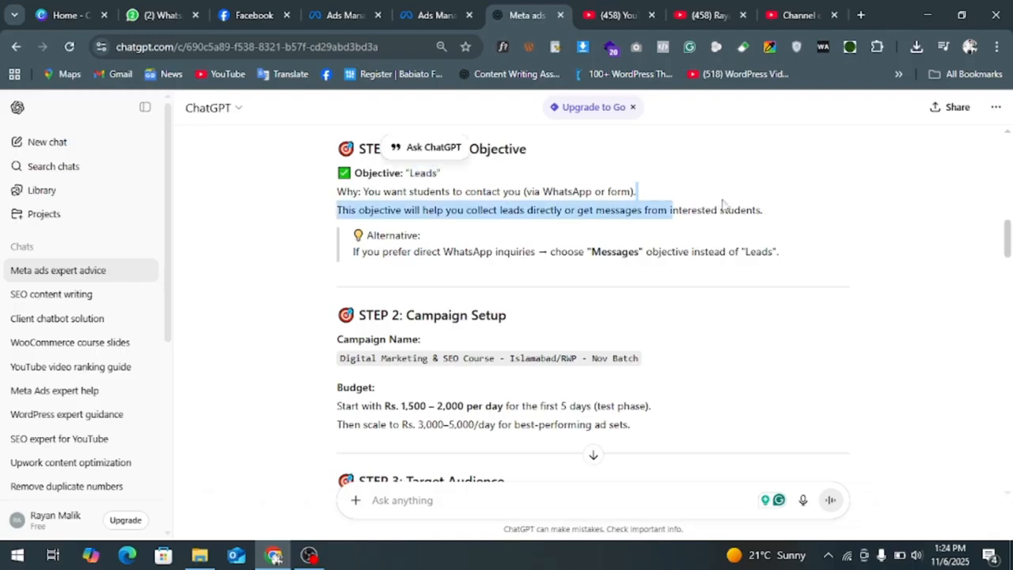
pyautogui.click(631, 206)
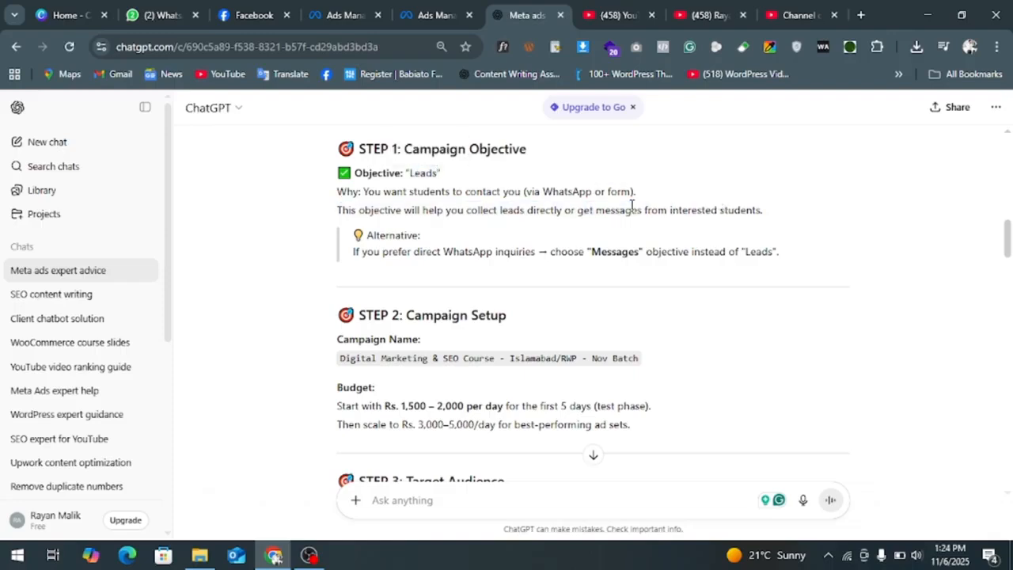
pyautogui.click(431, 14)
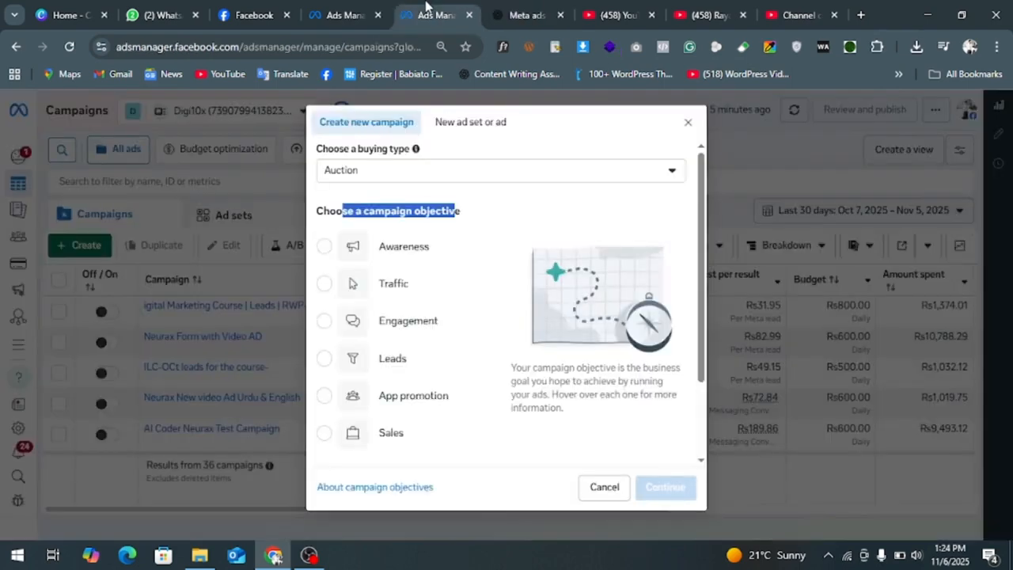
pyautogui.click(526, 15)
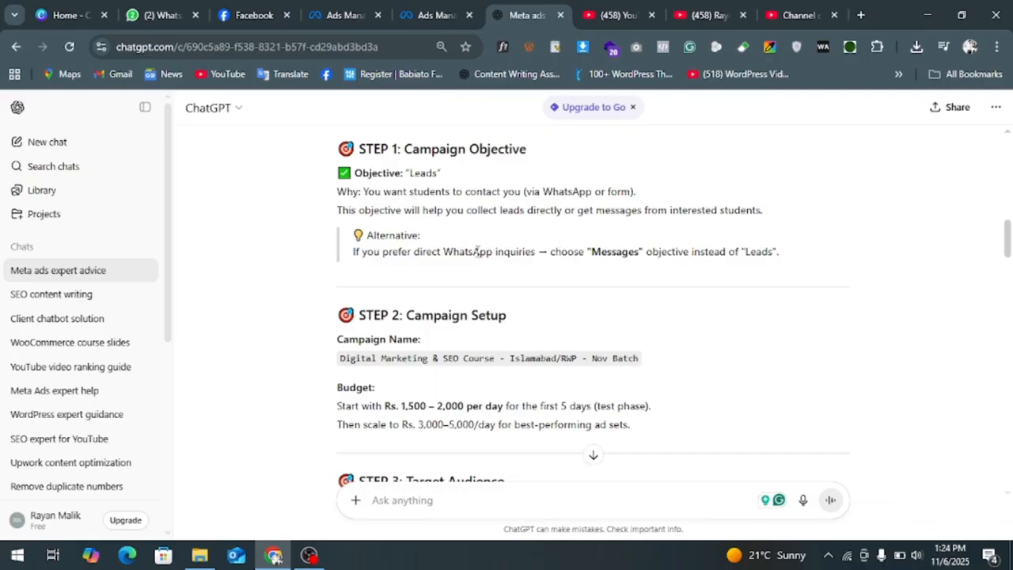
# Examine the suggested campaign name and the starting and scaling budgets in Step 2 of the strategy.
pyautogui.scroll(-2, 471, 288)
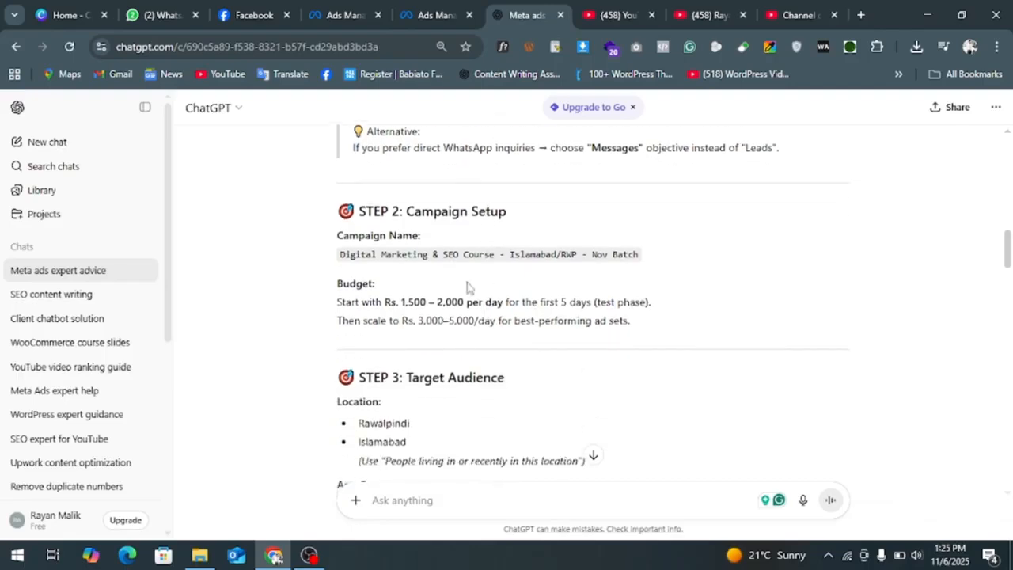
pyautogui.moveTo(356, 240); pyautogui.dragTo(521, 255)
pyautogui.moveTo(337, 303); pyautogui.dragTo(408, 339)
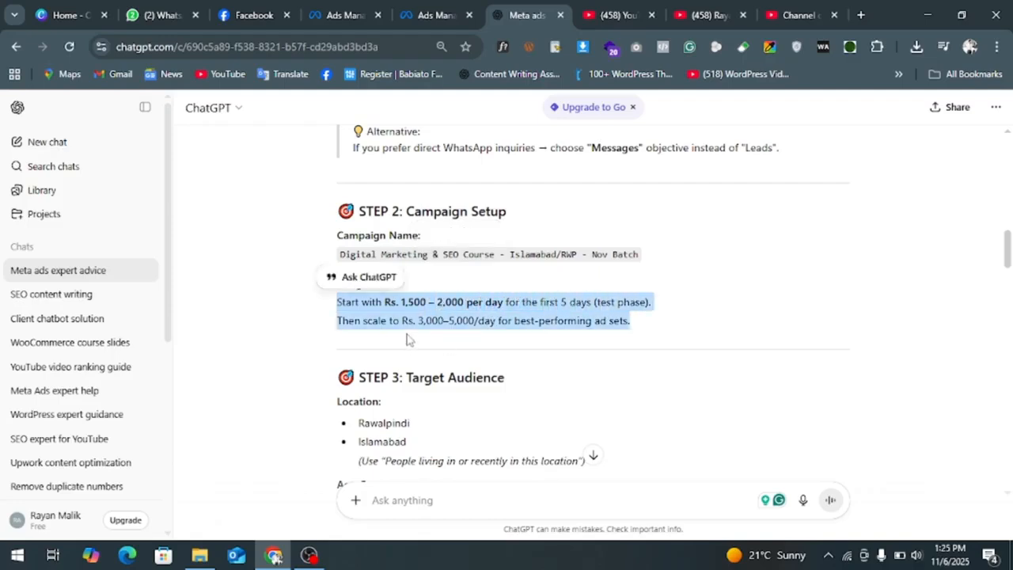
pyautogui.click(427, 325)
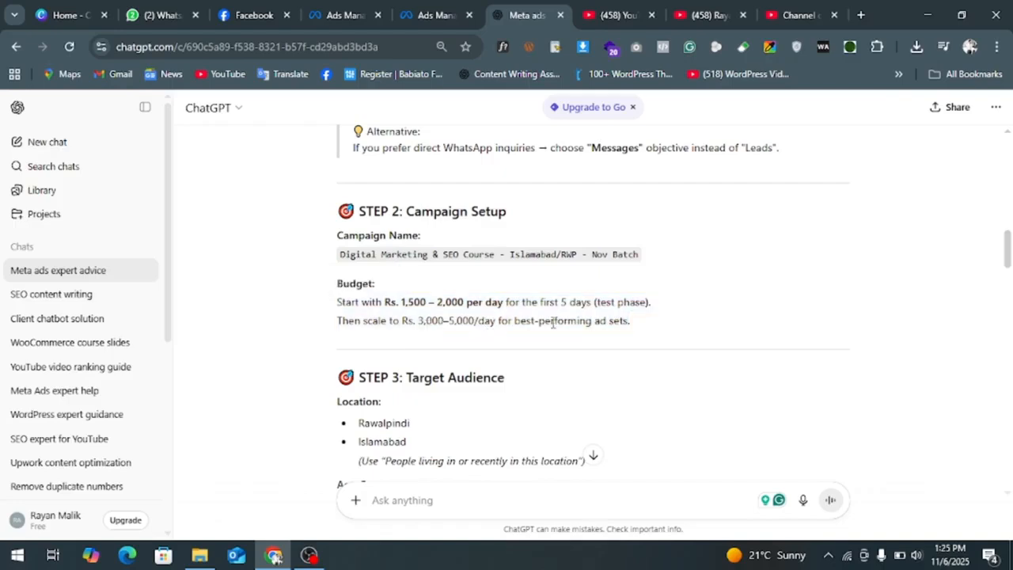
pyautogui.scroll(-1, 604, 321)
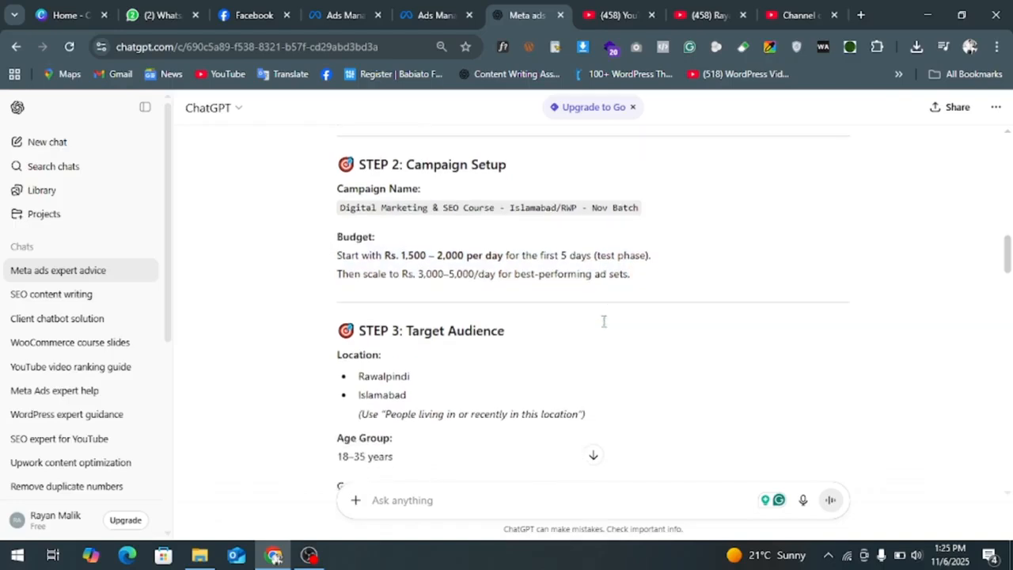
pyautogui.moveTo(376, 258); pyautogui.dragTo(426, 257)
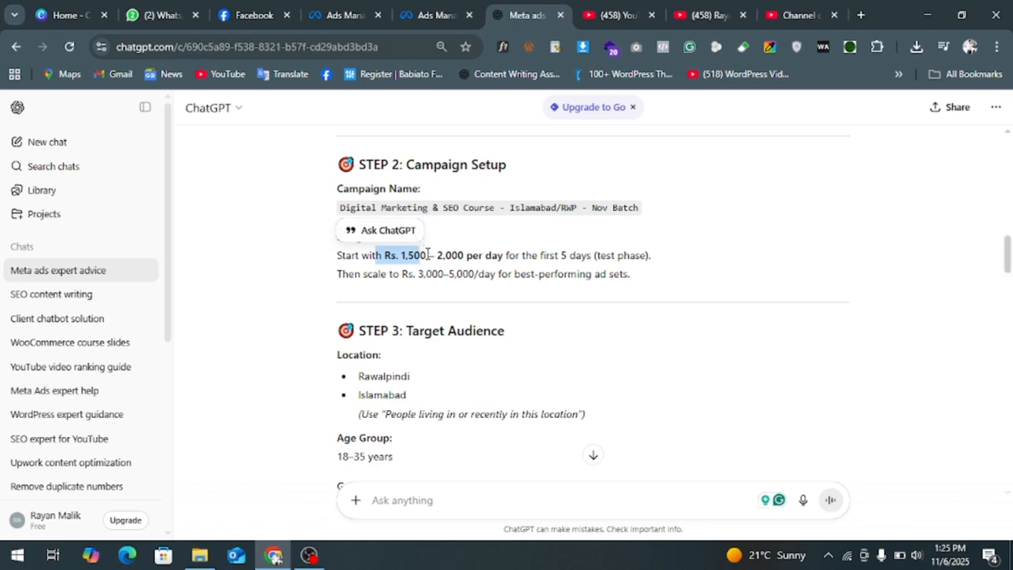
pyautogui.moveTo(427, 254); pyautogui.dragTo(491, 258)
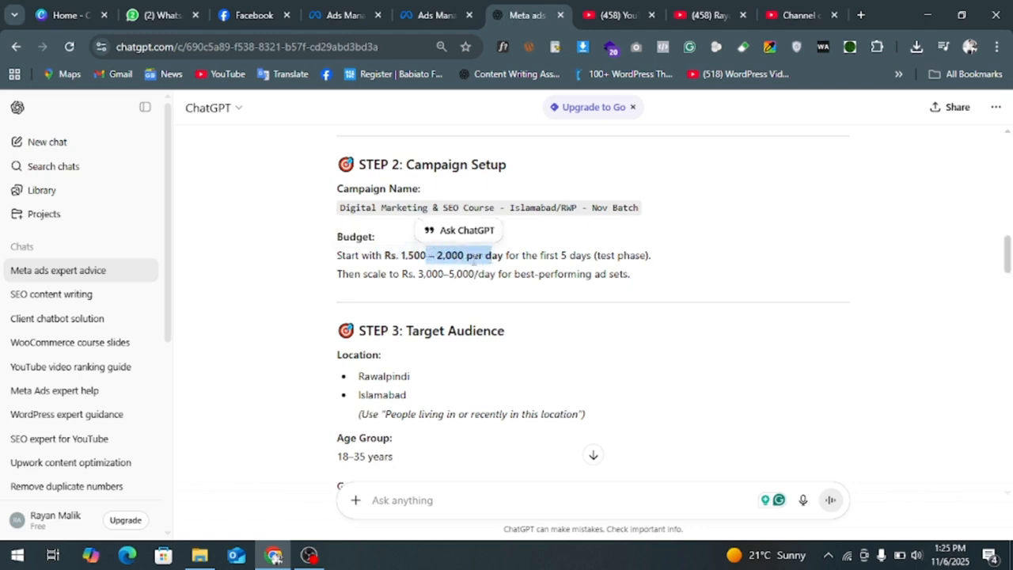
pyautogui.click(475, 260)
# Read the location, age group and gender recommendations under the Step 3 target audience.
pyautogui.scroll(-3, 473, 262)
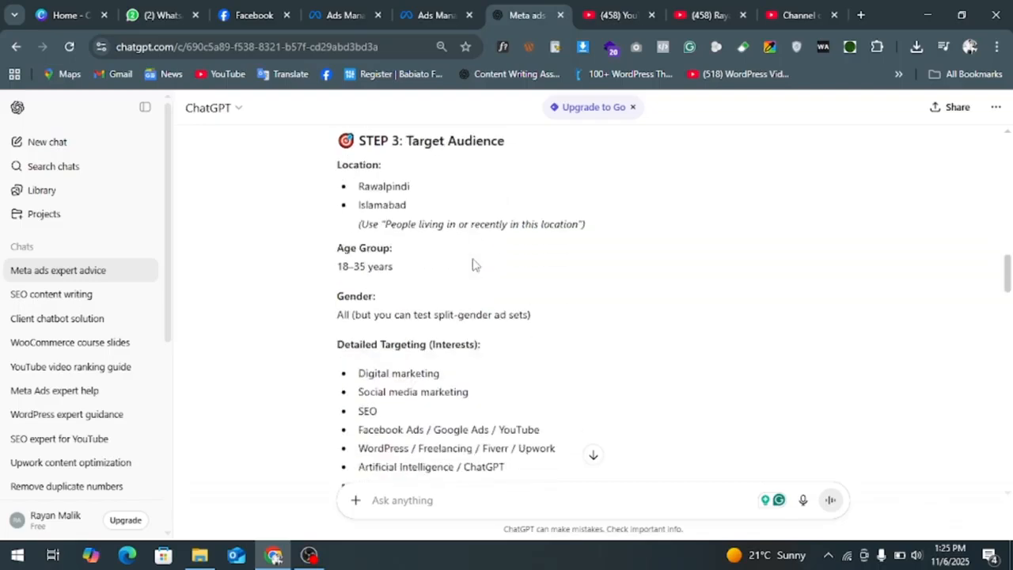
pyautogui.scroll(1, 473, 262)
pyautogui.moveTo(417, 224); pyautogui.dragTo(486, 224)
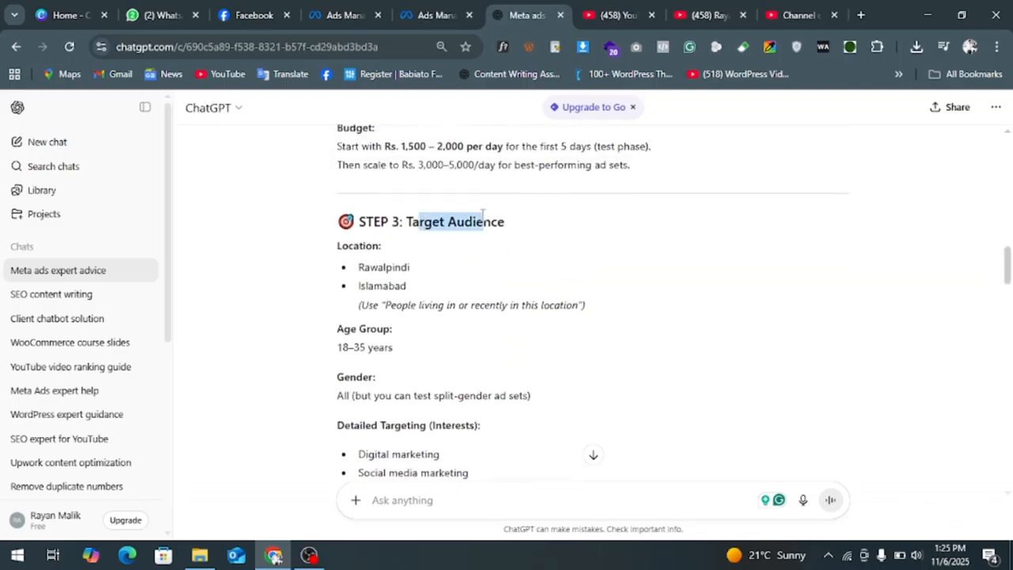
pyautogui.click(323, 271)
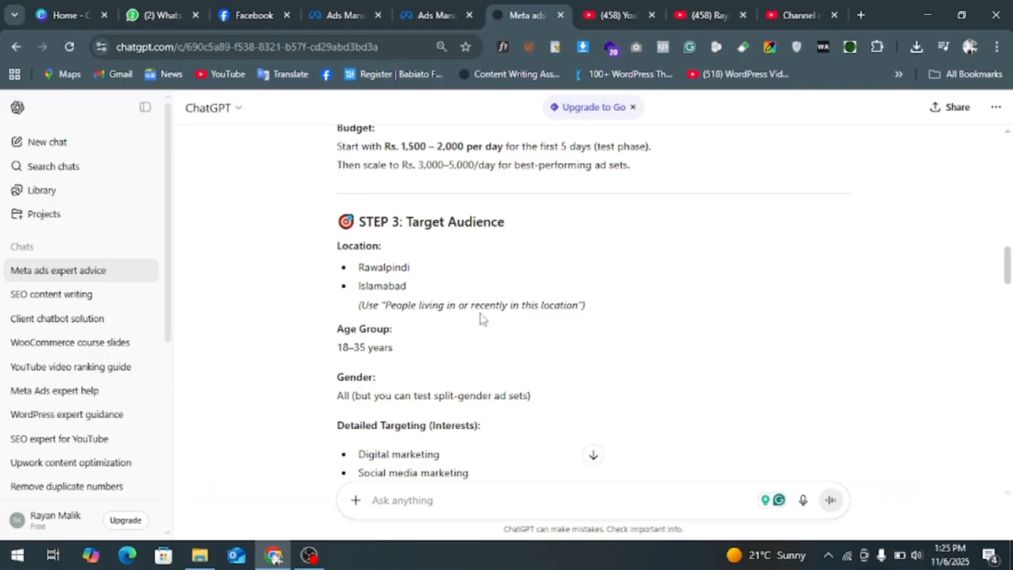
pyautogui.scroll(-3, 518, 301)
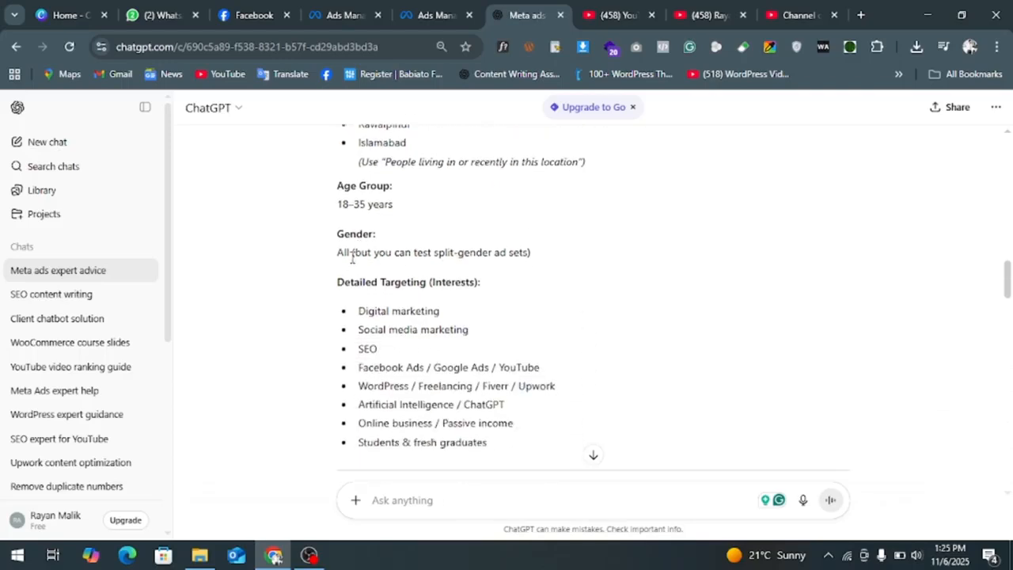
pyautogui.scroll(-1, 440, 257)
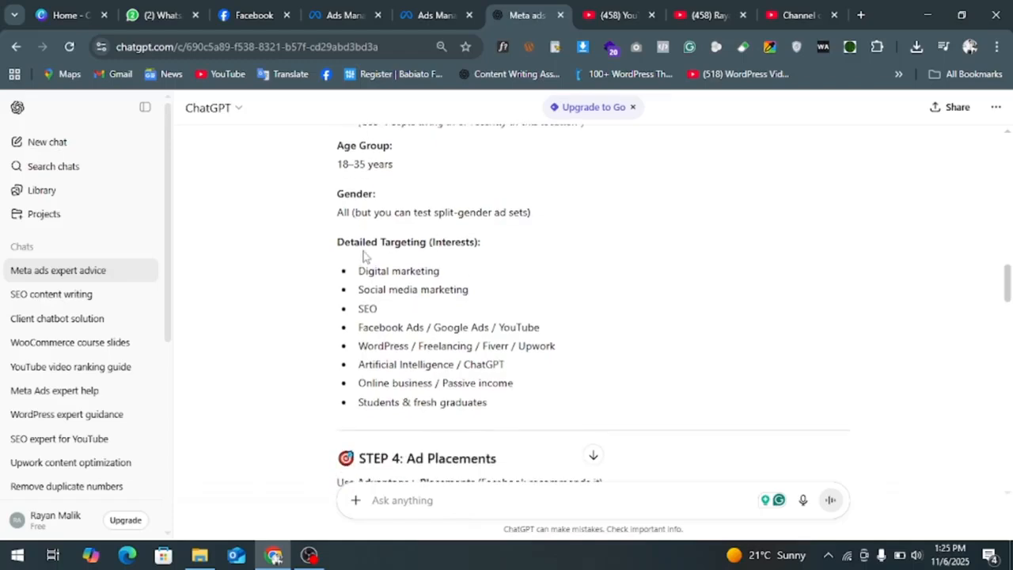
# Examine the list of detailed targeting interests recommended for the target audience.
pyautogui.moveTo(370, 242); pyautogui.dragTo(437, 249)
pyautogui.moveTo(349, 281); pyautogui.dragTo(411, 292)
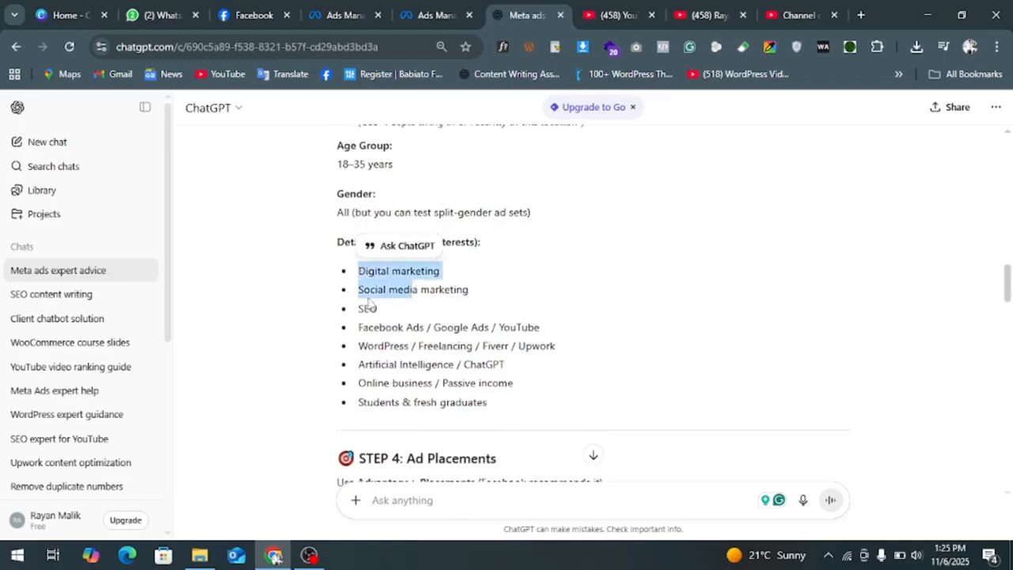
pyautogui.moveTo(373, 323); pyautogui.dragTo(426, 329)
pyautogui.moveTo(400, 363); pyautogui.dragTo(359, 236)
pyautogui.scroll(-1, 439, 364)
pyautogui.click(504, 351)
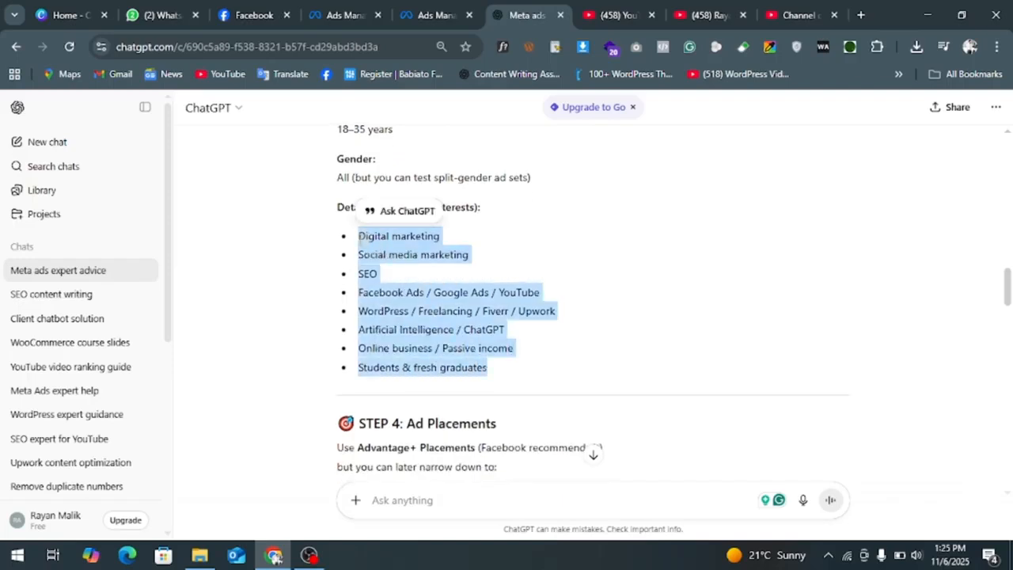
pyautogui.click(390, 288)
# Examine the Step 4 ad placements, covering the Advantage+ recommendation and the individual placements for narrowing down.
pyautogui.scroll(-2, 392, 290)
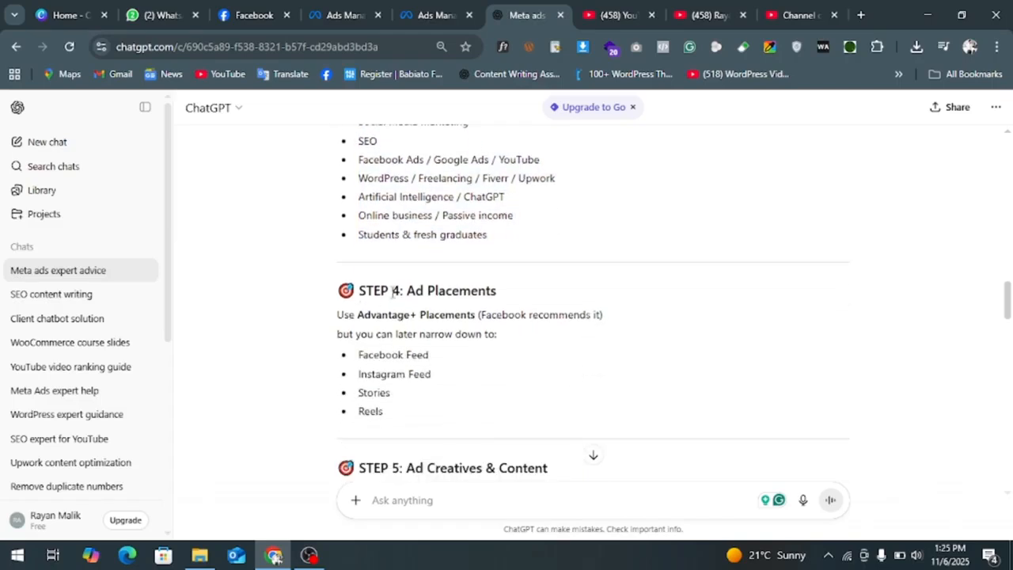
pyautogui.moveTo(359, 355); pyautogui.dragTo(428, 356)
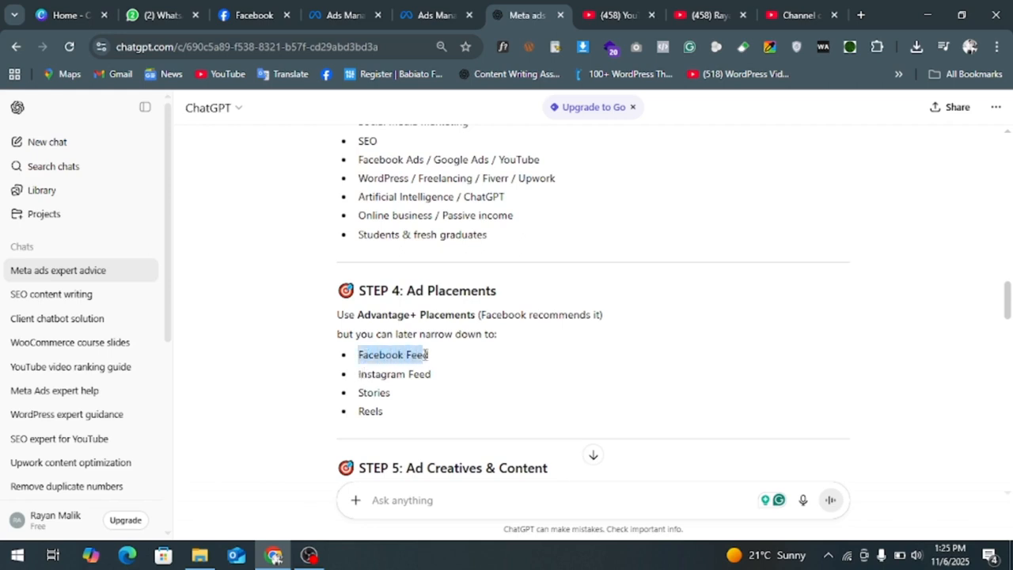
pyautogui.moveTo(359, 374); pyautogui.dragTo(430, 375)
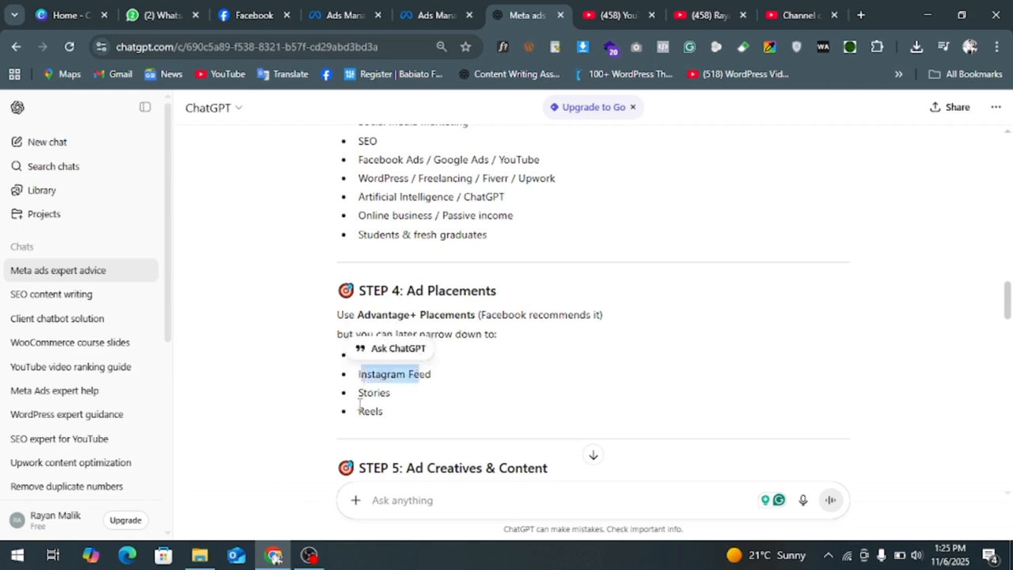
pyautogui.moveTo(366, 393); pyautogui.dragTo(392, 393)
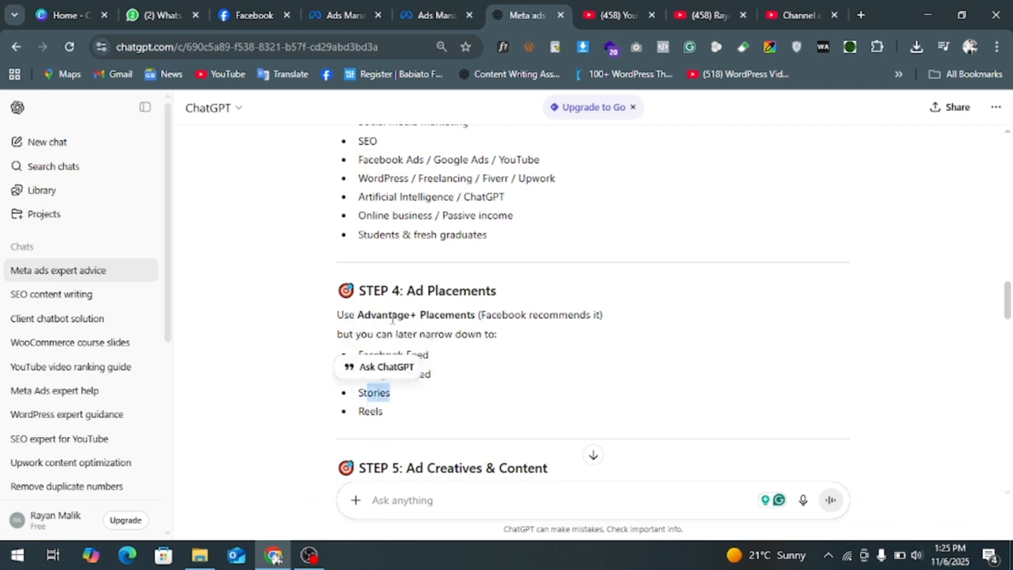
pyautogui.click(517, 316)
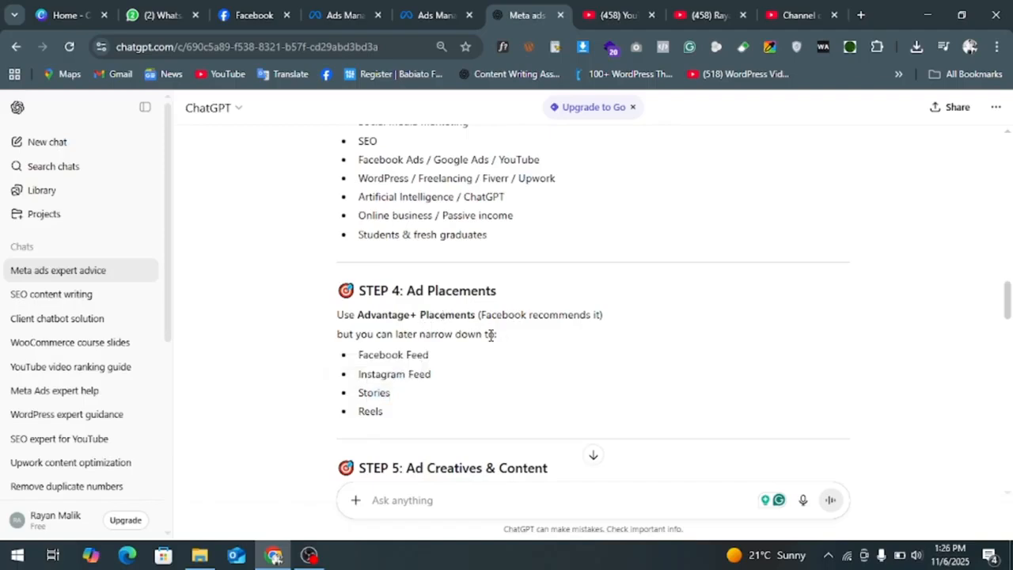
pyautogui.scroll(-1, 489, 369)
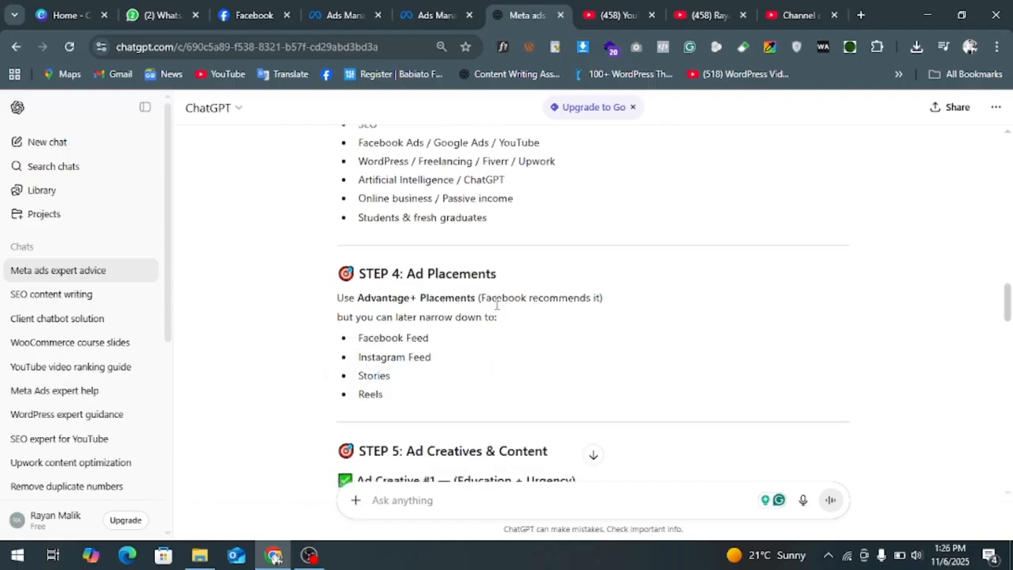
pyautogui.moveTo(480, 298); pyautogui.dragTo(573, 293)
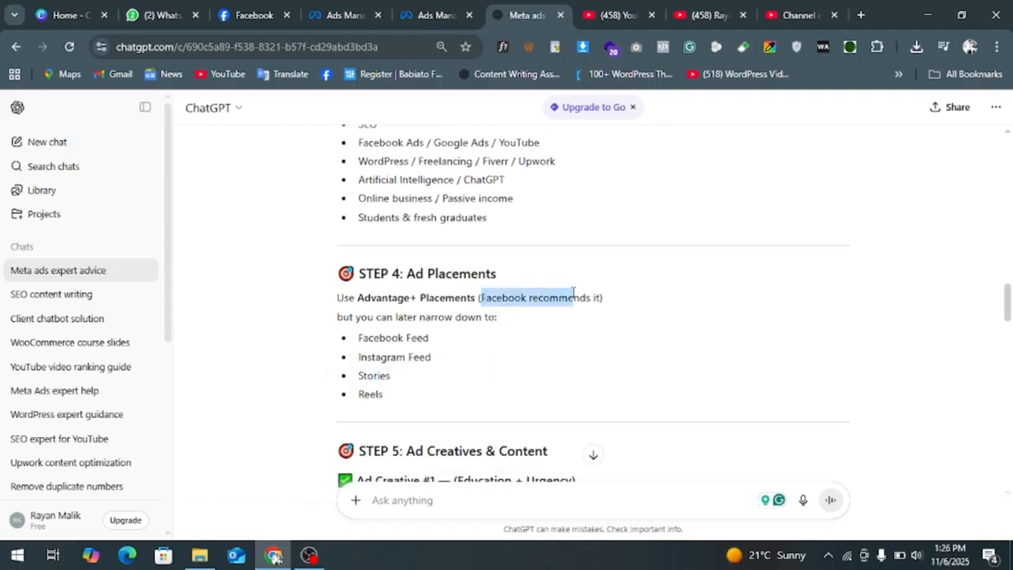
pyautogui.click(435, 317)
# Read through the three ad creatives in Step 5, including their headlines, primary texts and calls to action.
pyautogui.scroll(-2, 429, 323)
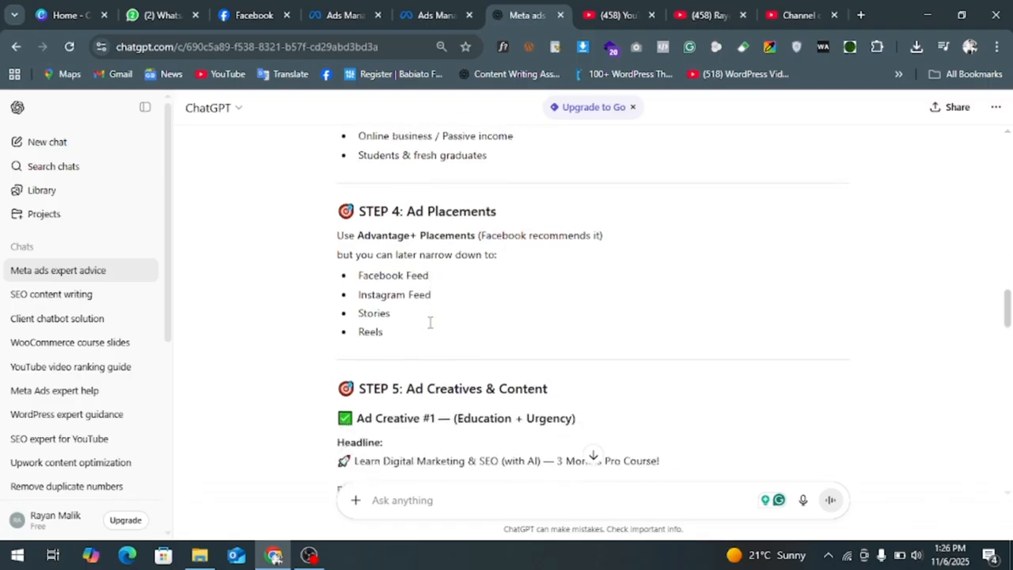
pyautogui.scroll(-1, 519, 317)
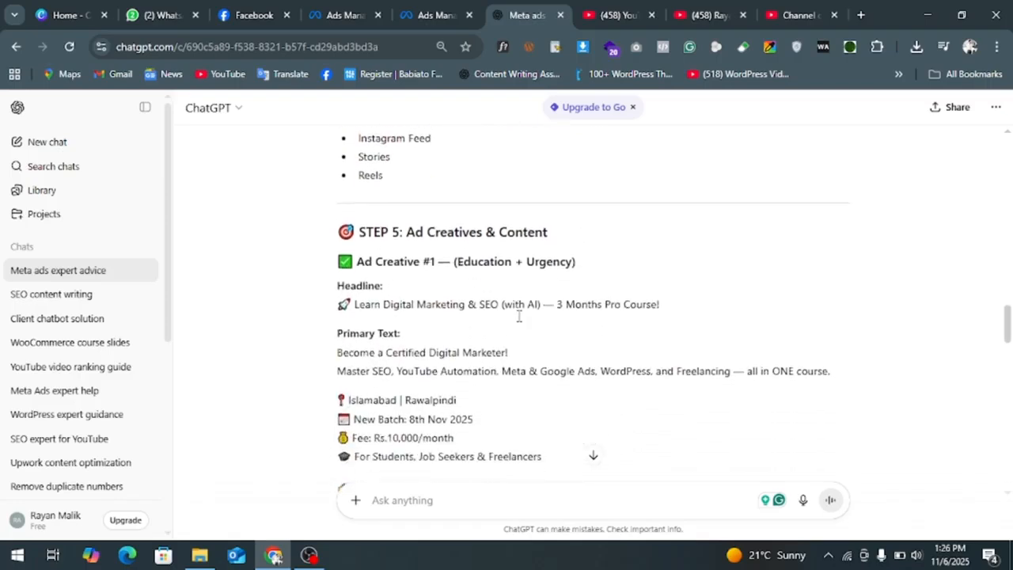
pyautogui.moveTo(354, 286); pyautogui.dragTo(432, 286)
pyautogui.moveTo(360, 334); pyautogui.dragTo(424, 334)
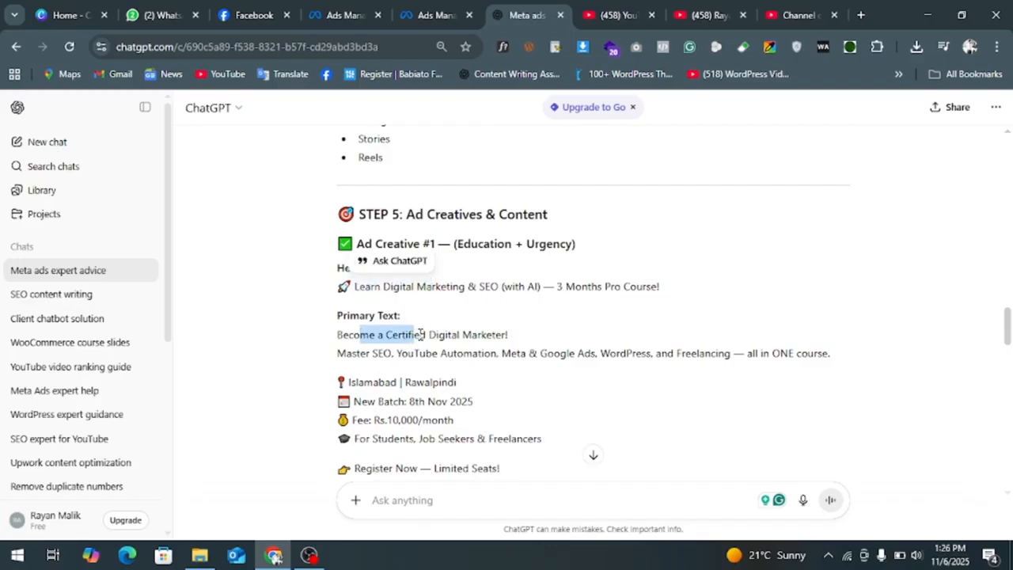
pyautogui.scroll(-2, 457, 445)
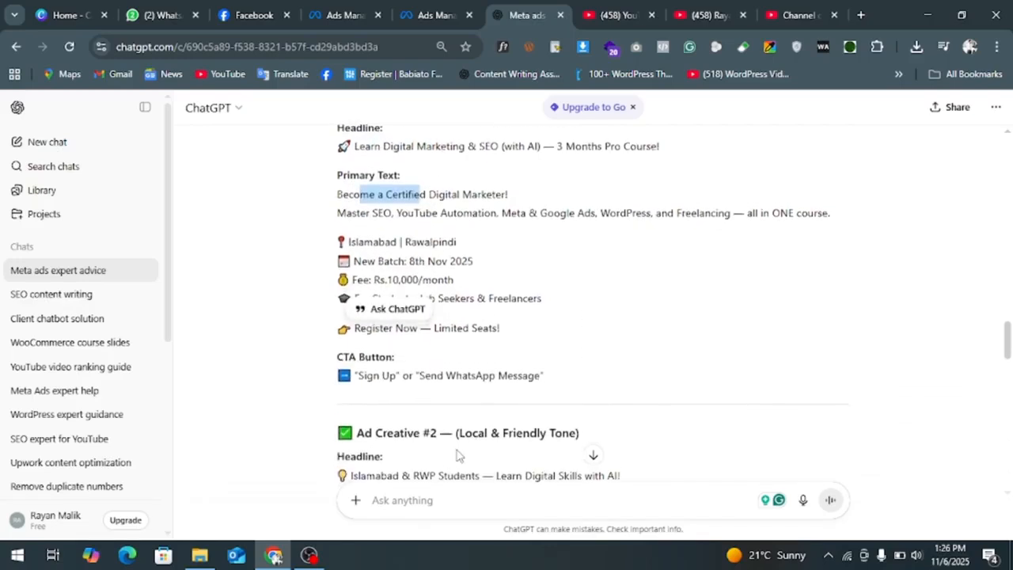
pyautogui.scroll(-2, 459, 450)
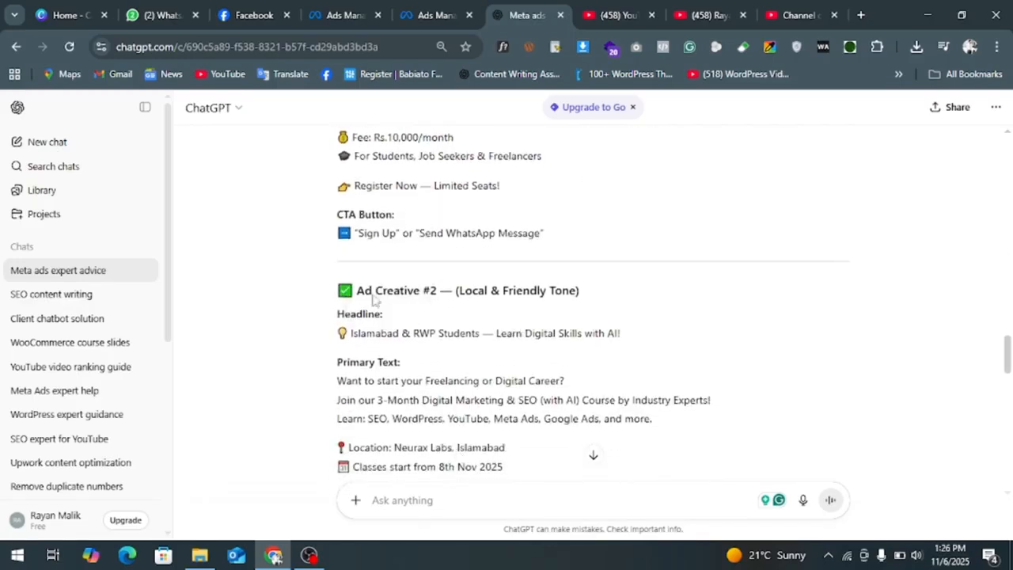
pyautogui.scroll(-3, 481, 288)
pyautogui.scroll(-1, 480, 288)
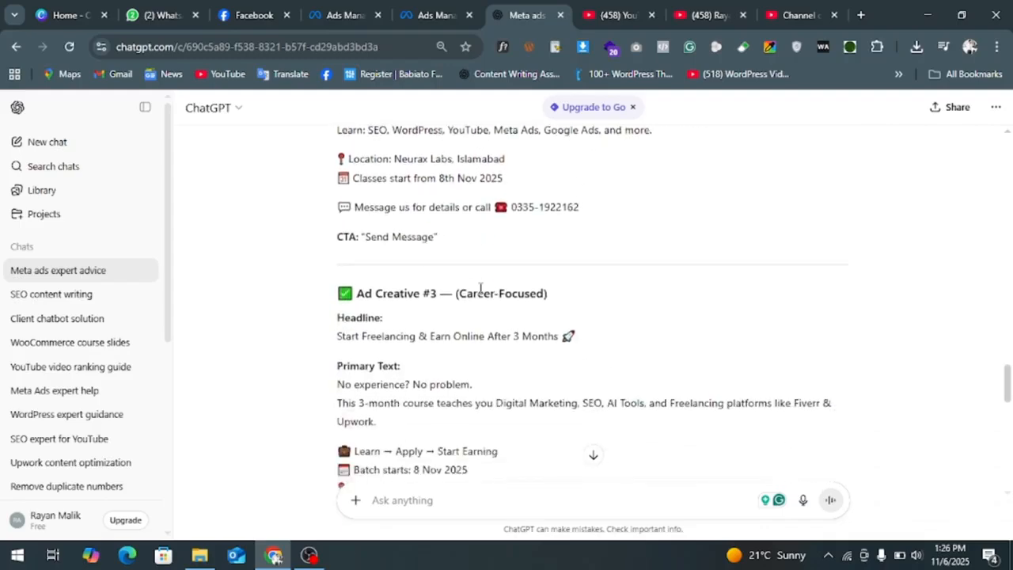
pyautogui.scroll(1, 481, 288)
pyautogui.scroll(-6, 480, 288)
pyautogui.scroll(3, 480, 288)
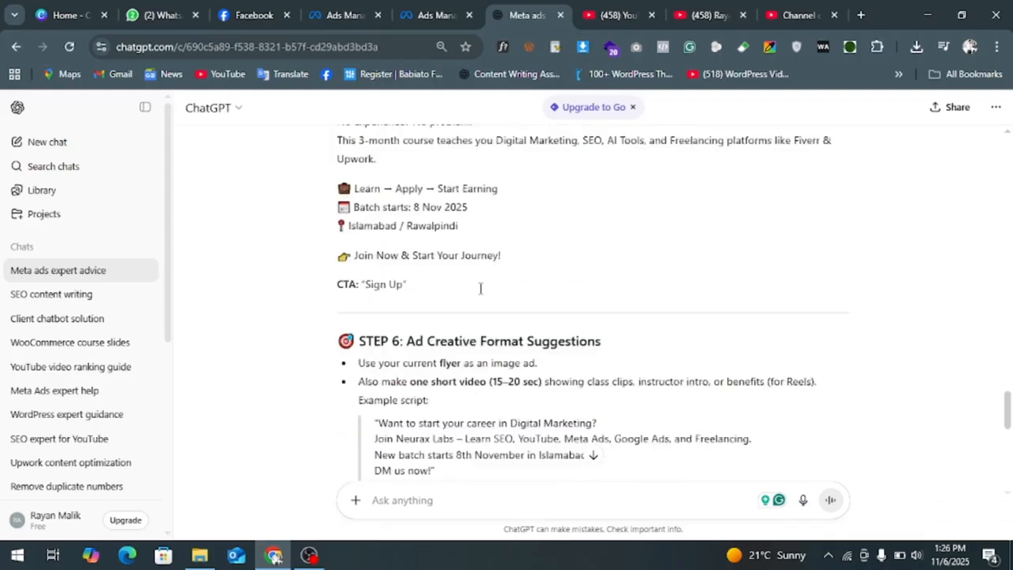
# Read the creative format suggestions, optimization strategy and retargeting advice in Steps 6 to 8.
pyautogui.scroll(1, 481, 294)
pyautogui.scroll(-3, 481, 294)
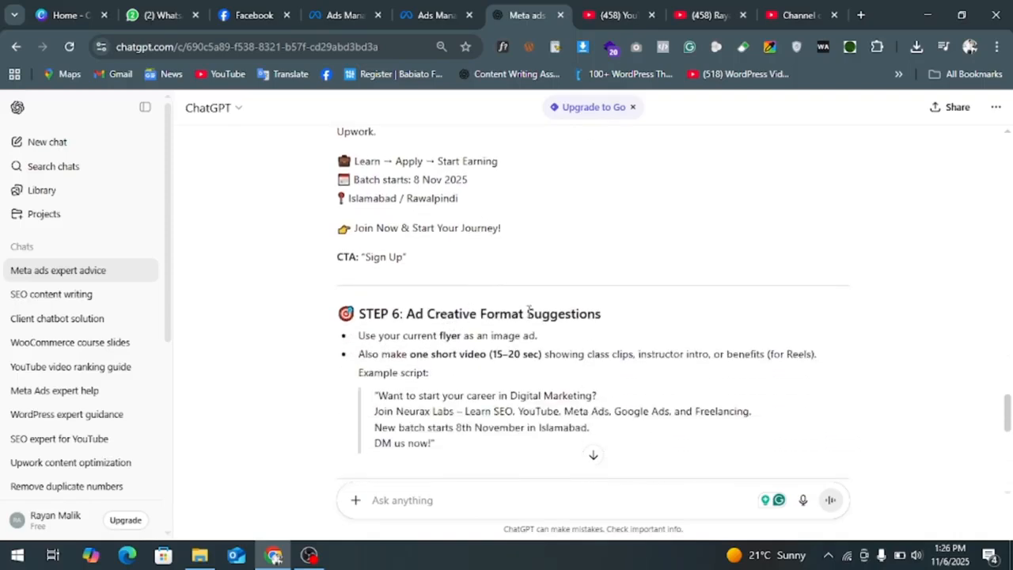
pyautogui.scroll(-1, 528, 310)
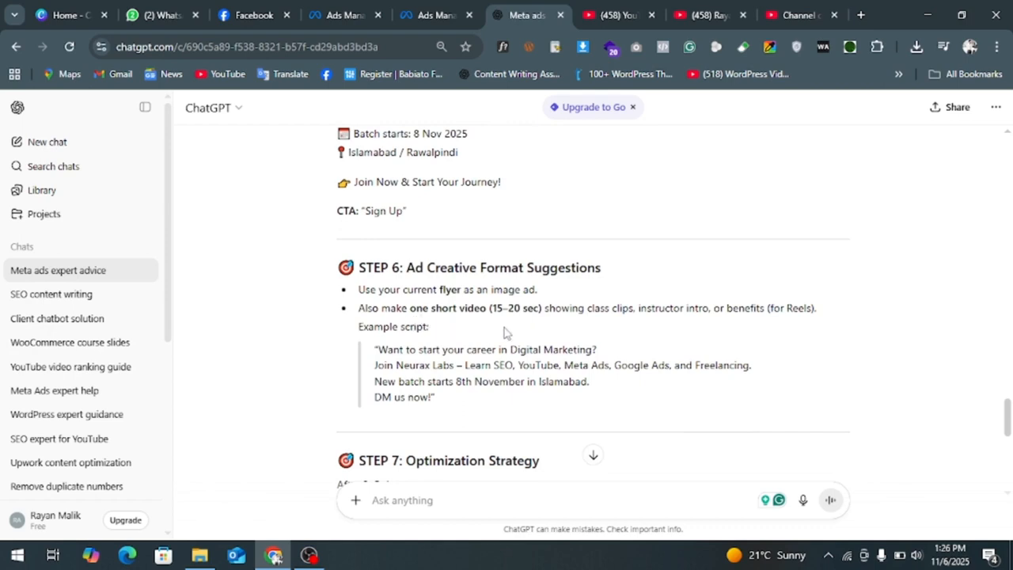
pyautogui.scroll(-2, 513, 325)
pyautogui.scroll(-2, 513, 324)
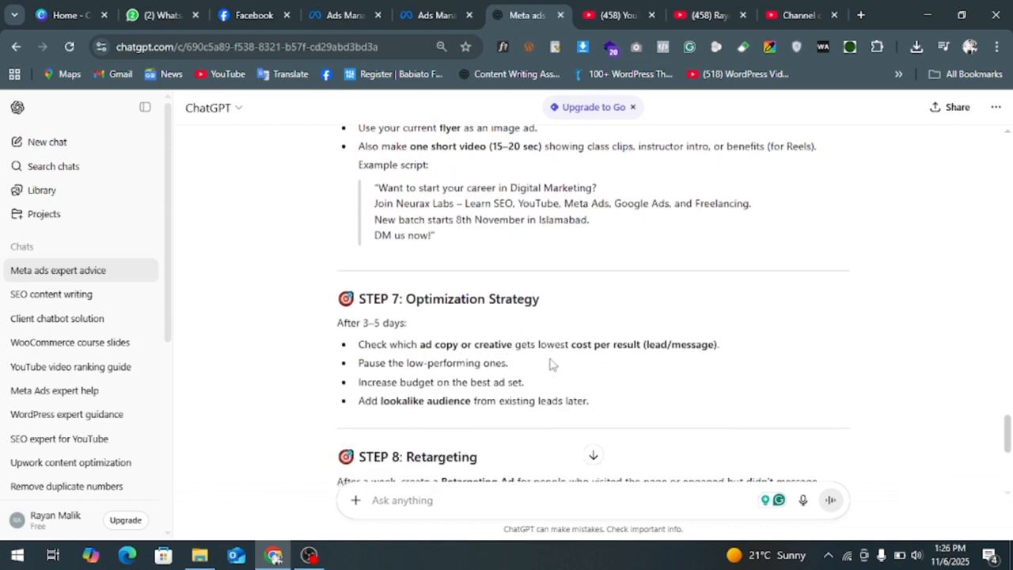
pyautogui.scroll(-3, 608, 358)
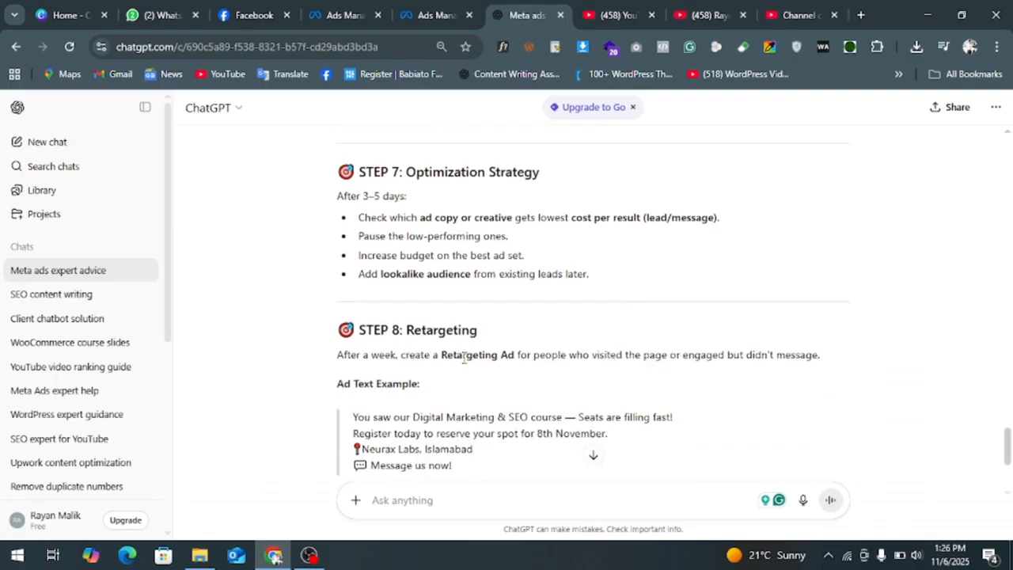
# Review the ChatGPT plan again, from the retargeting text back to the campaign setup, budget and target audience sections.
pyautogui.scroll(-4, 563, 350)
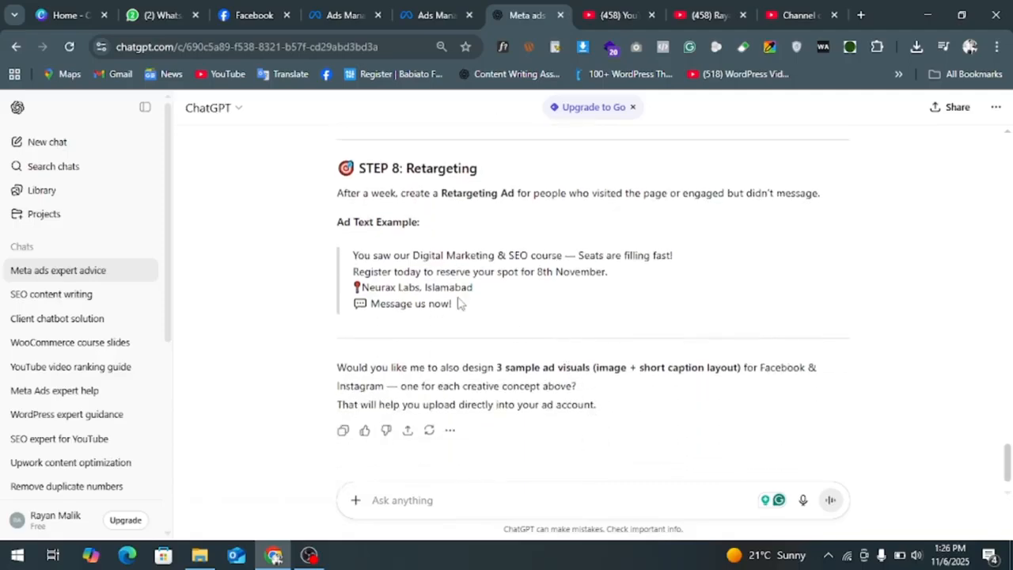
pyautogui.scroll(15, 461, 295)
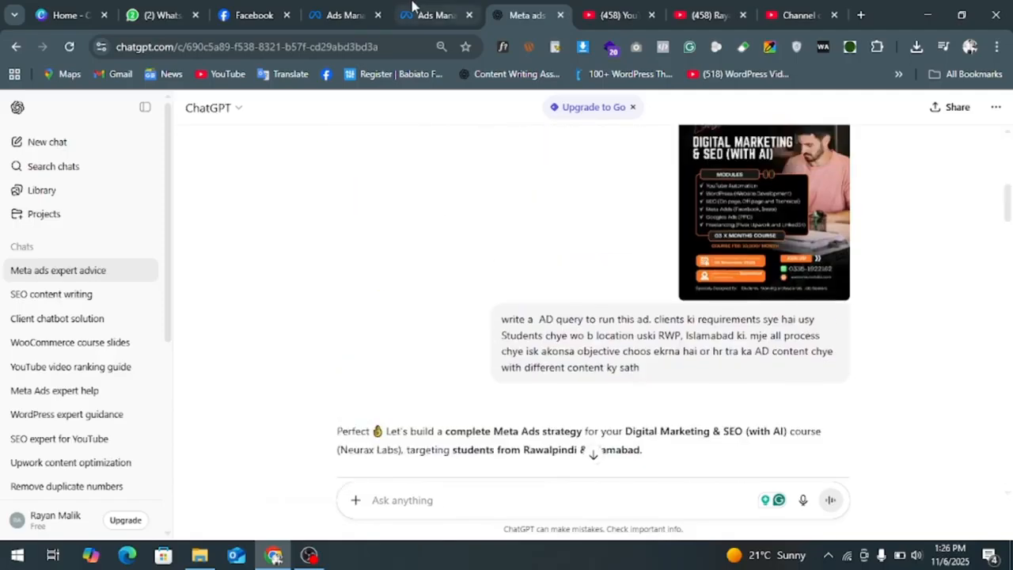
pyautogui.click(421, 8)
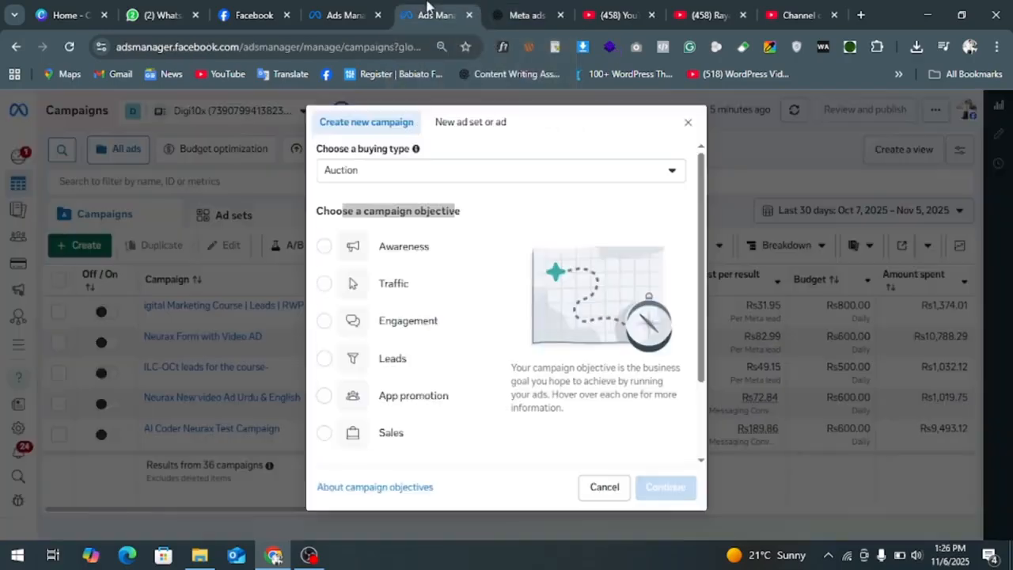
pyautogui.click(526, 14)
pyautogui.scroll(5, 499, 237)
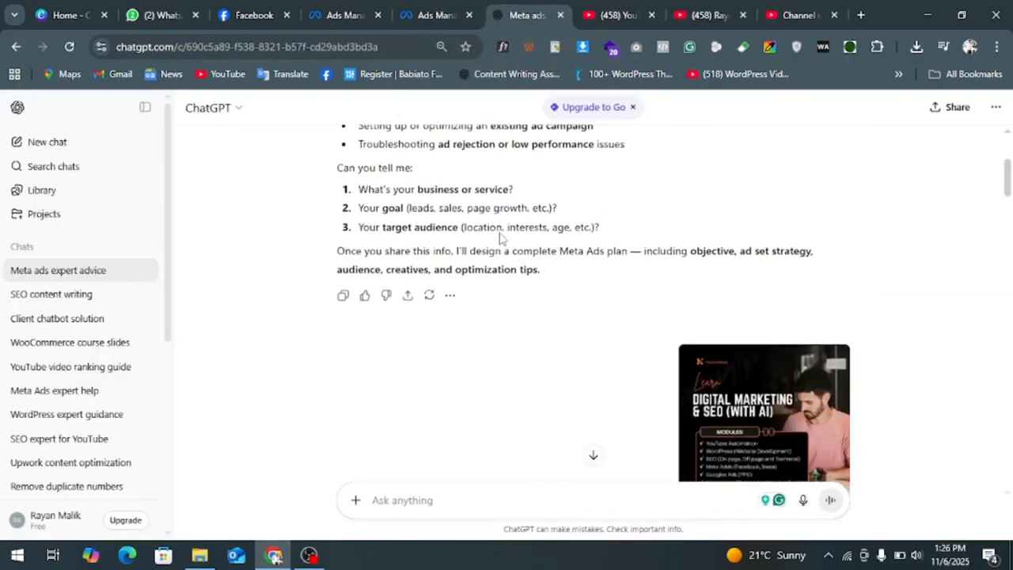
pyautogui.scroll(-5, 500, 237)
pyautogui.scroll(-3, 500, 231)
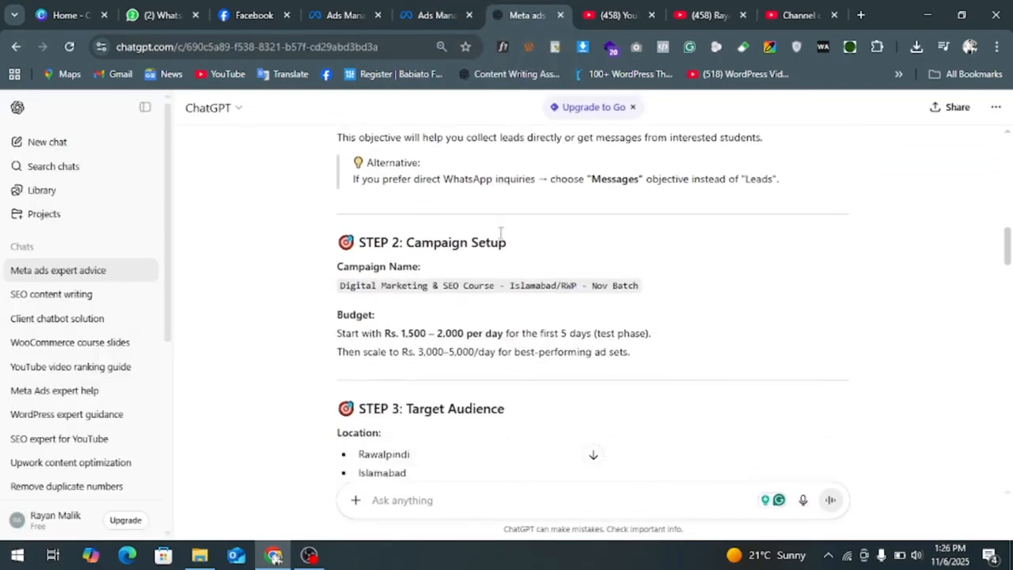
pyautogui.scroll(1, 500, 231)
pyautogui.scroll(-1, 452, 249)
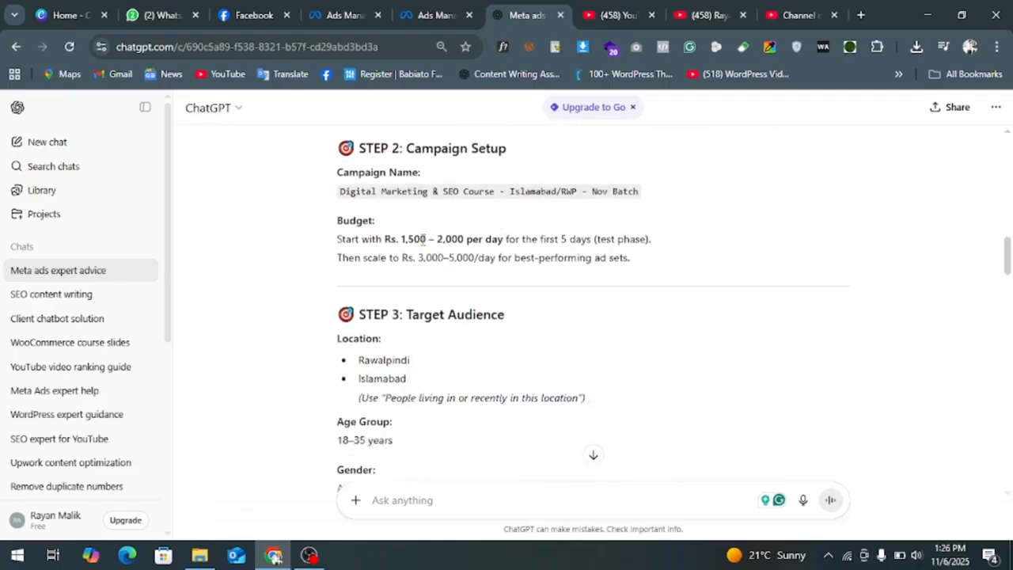
pyautogui.moveTo(418, 239); pyautogui.dragTo(506, 241)
pyautogui.scroll(-2, 504, 241)
pyautogui.scroll(-1, 504, 241)
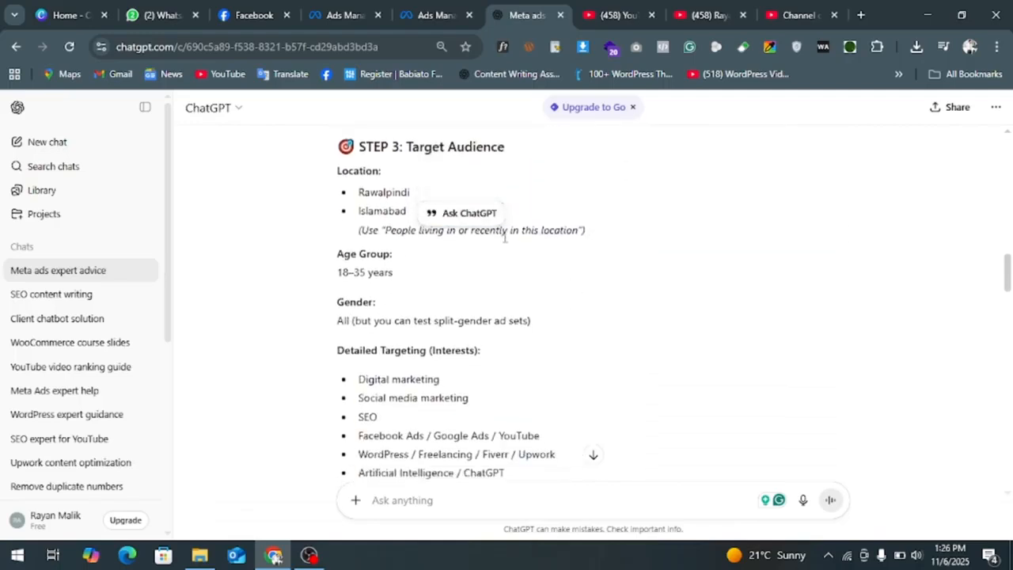
pyautogui.scroll(-1, 504, 238)
pyautogui.scroll(1, 504, 237)
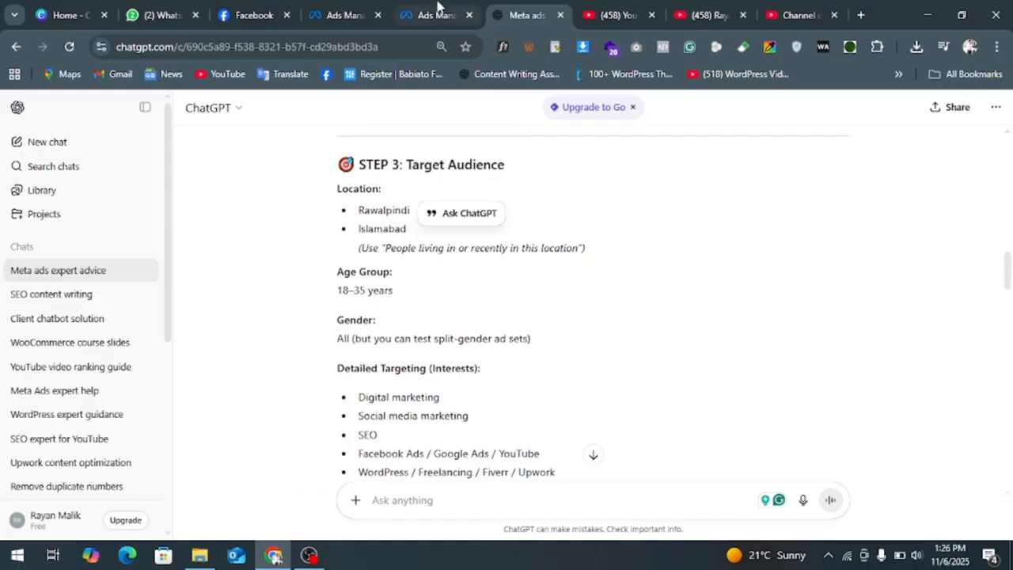
# Switch to Ads Manager and create the new campaign with the Leads objective.
pyautogui.click(435, 15)
pyautogui.scroll(-1, 443, 336)
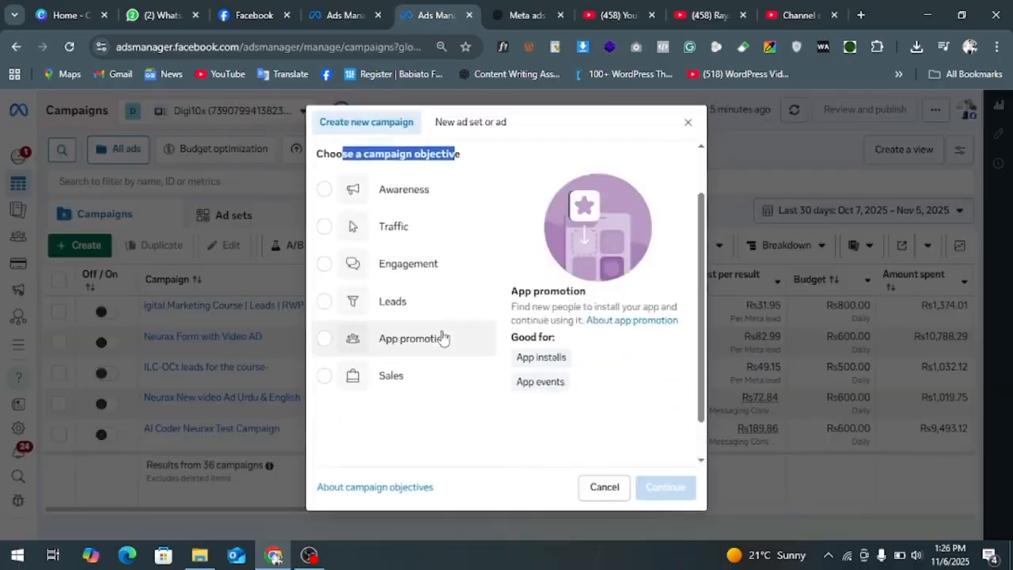
pyautogui.click(395, 304)
pyautogui.click(669, 486)
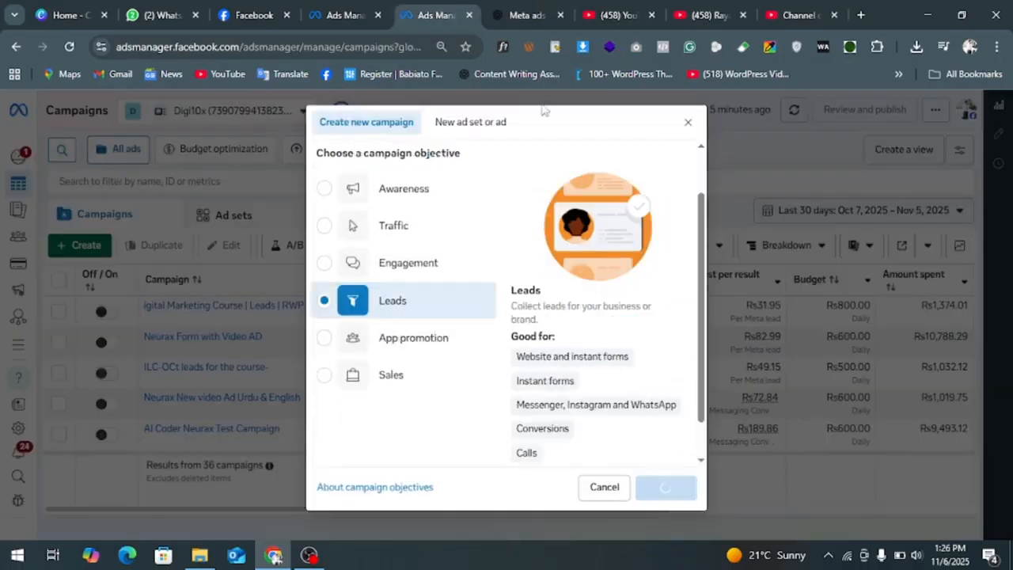
# Return to the ChatGPT plan and copy the campaign name suggested in Step 2.
pyautogui.click(525, 11)
pyautogui.scroll(6, 507, 290)
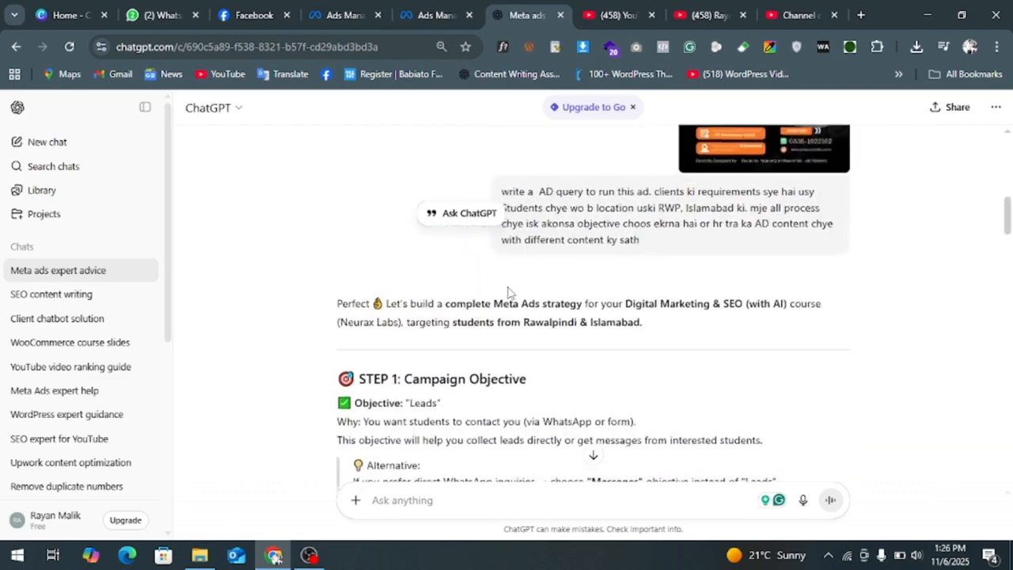
pyautogui.scroll(-3, 508, 293)
pyautogui.tripleClick(488, 335)
pyautogui.hotkey('ctrl', 'c')
pyautogui.scroll(-1, 488, 334)
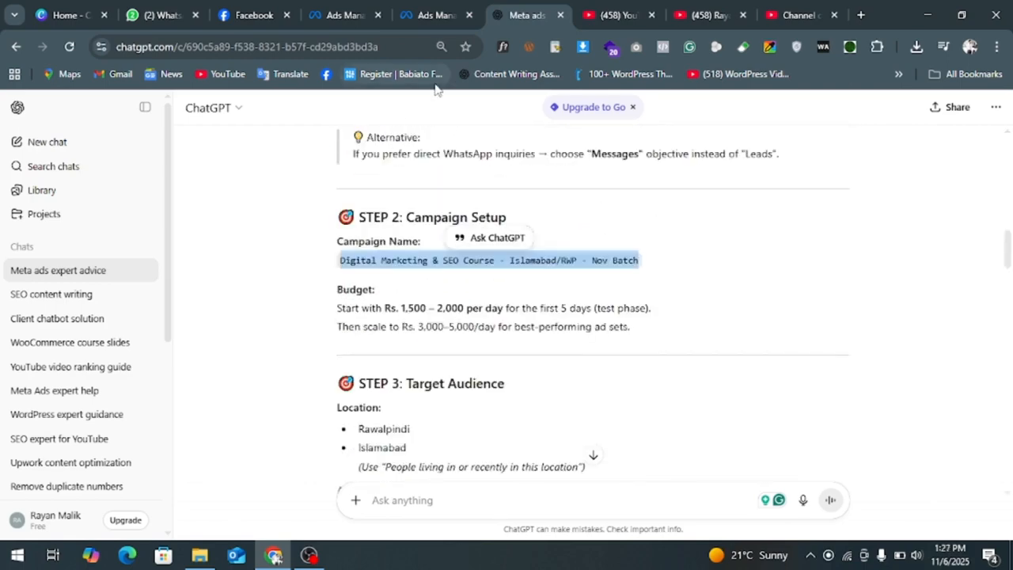
# In Ads Manager, replace the campaign name with the copied "Digital Marketing & SEO Course - Islamabad/RWP - Nov Batch".
pyautogui.click(440, 14)
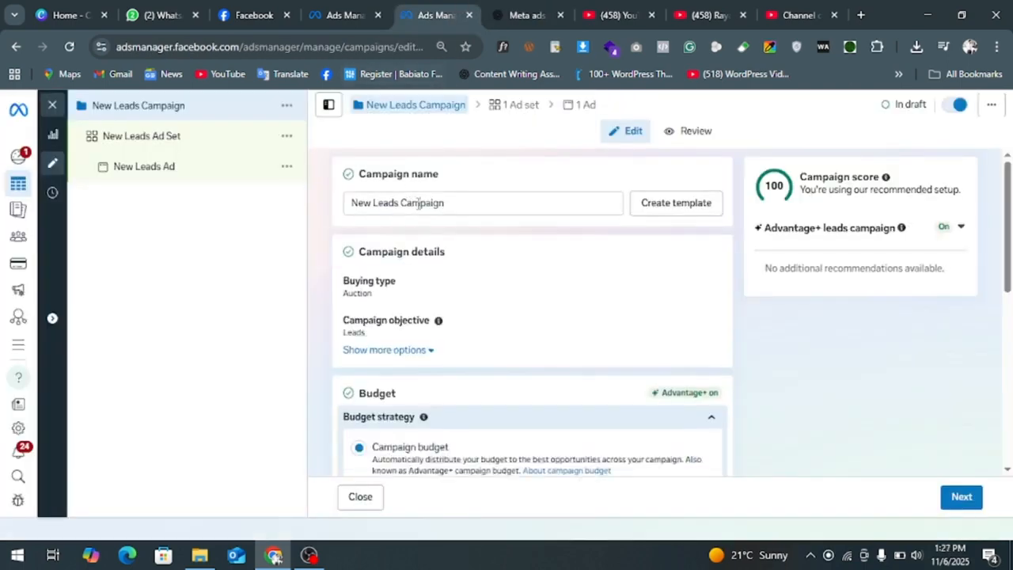
pyautogui.click(419, 202)
pyautogui.hotkey('ctrl', 'a')
pyautogui.hotkey('ctrl', 'v')
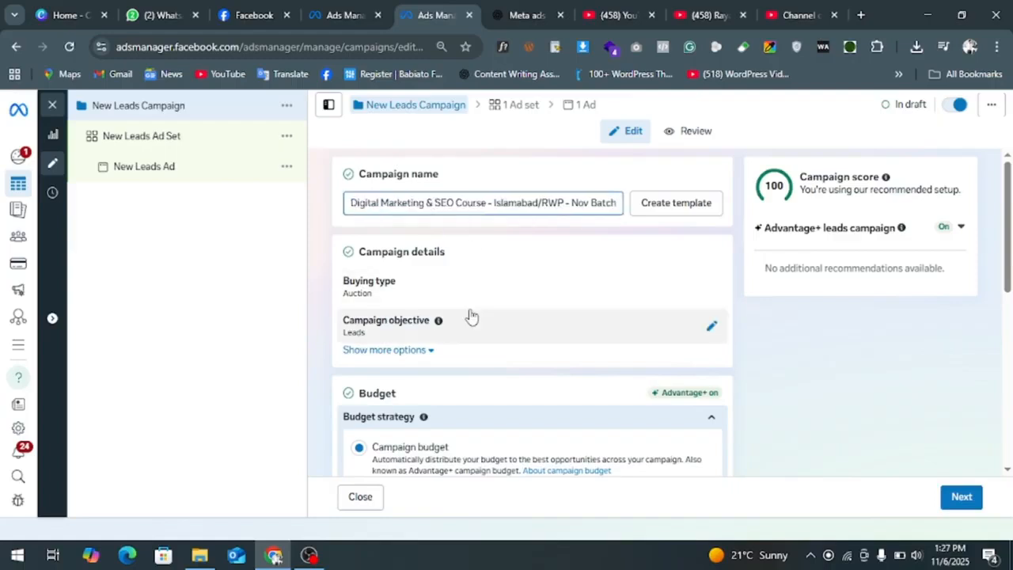
# Set the campaign's daily budget to Rs 1,500.
pyautogui.scroll(-3, 471, 315)
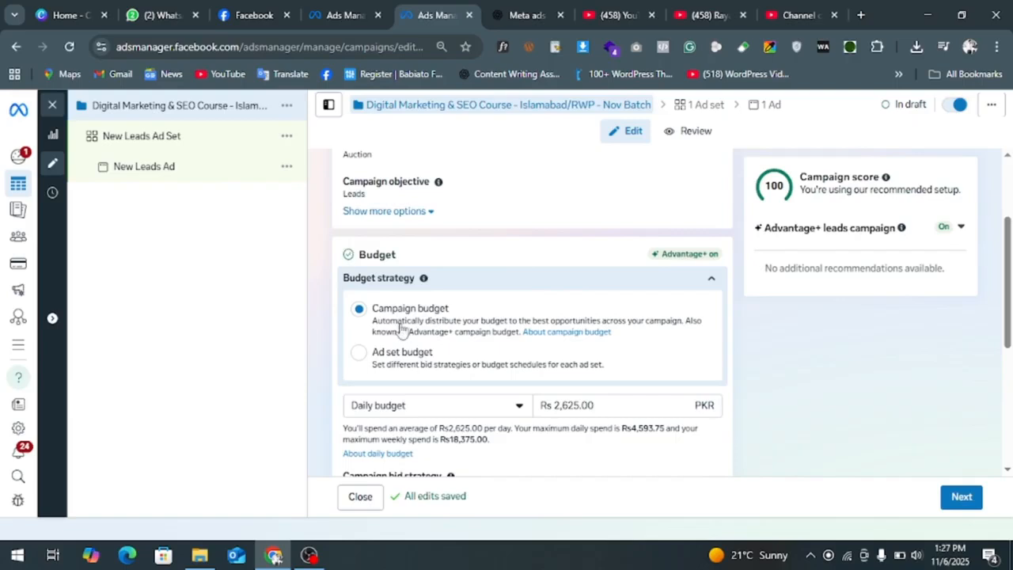
pyautogui.click(588, 408)
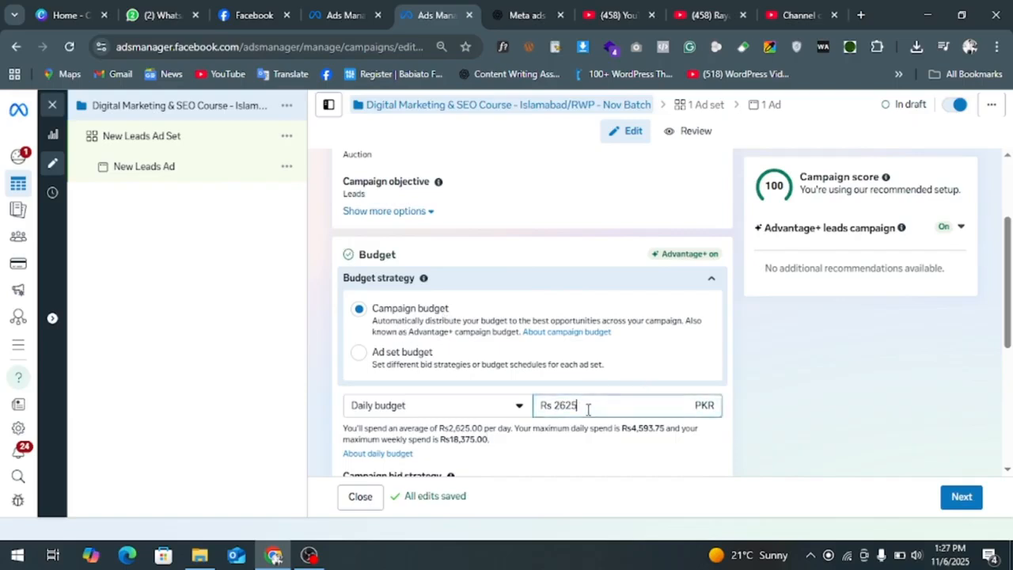
pyautogui.moveTo(587, 407); pyautogui.dragTo(531, 416)
pyautogui.write('1500')
pyautogui.click(758, 355)
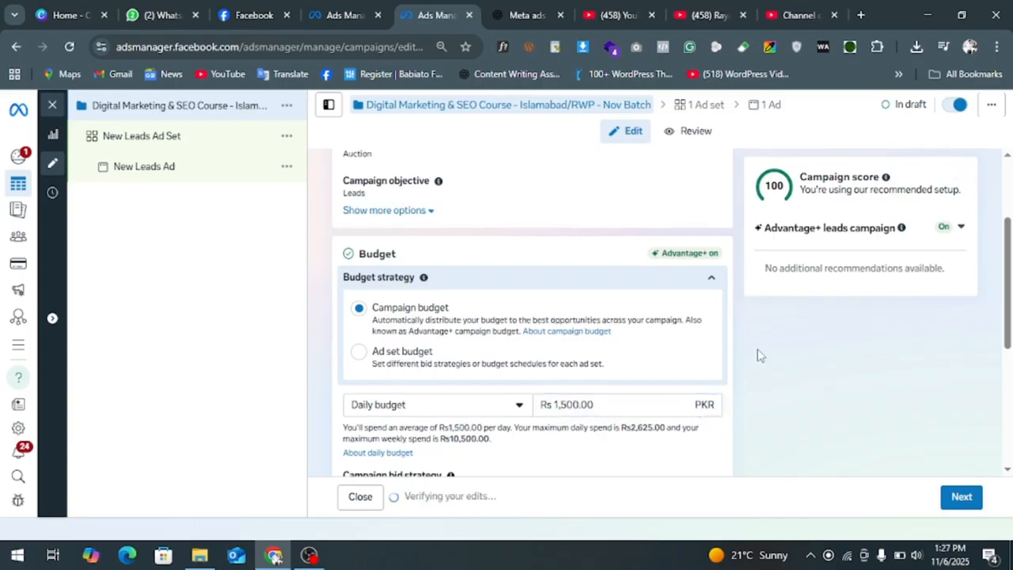
# Examine the remaining campaign settings, including the bid strategy choices, the A/B test and the special ad categories.
pyautogui.scroll(-1, 758, 354)
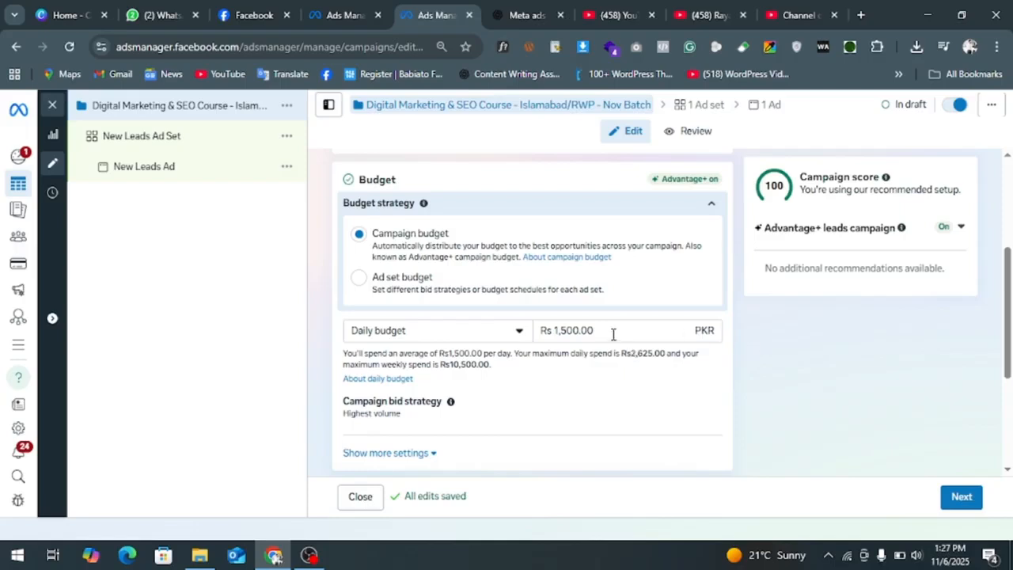
pyautogui.scroll(-3, 612, 334)
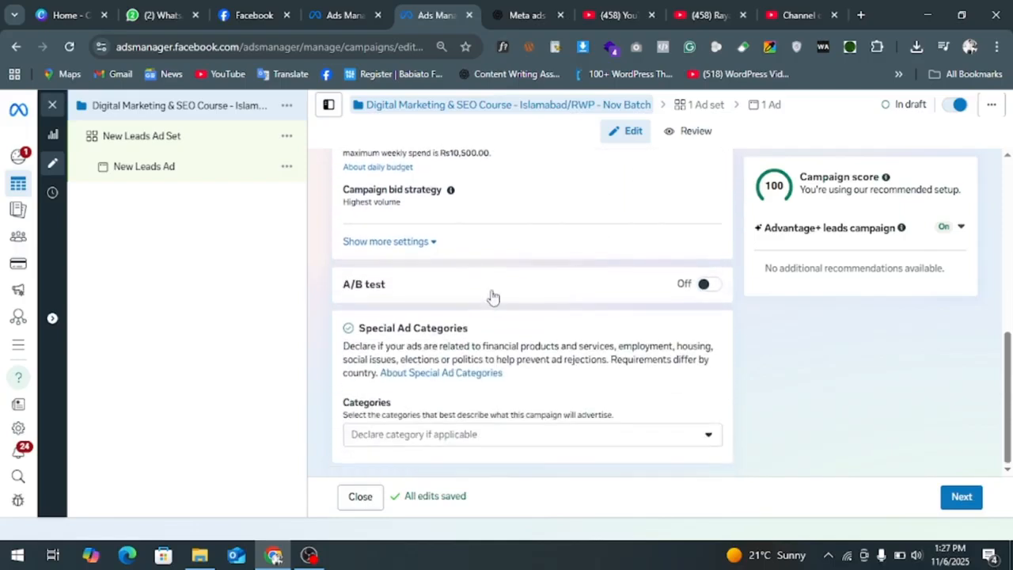
pyautogui.scroll(1, 574, 243)
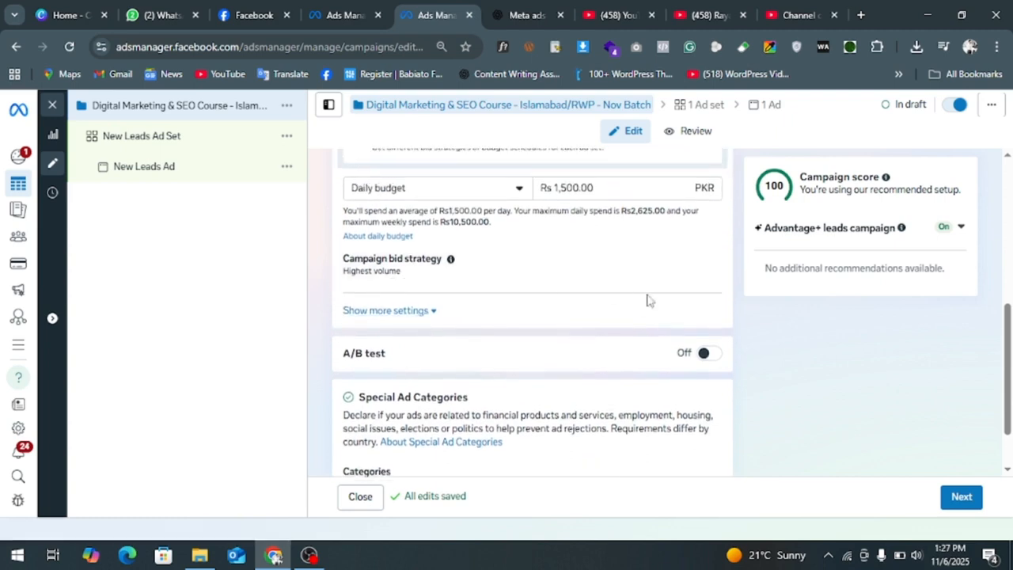
pyautogui.click(713, 268)
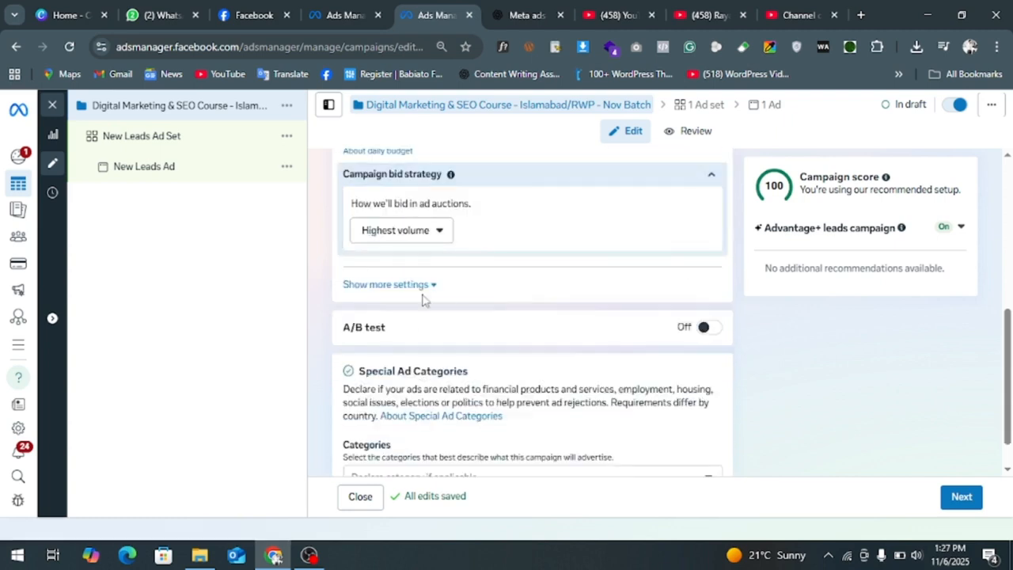
pyautogui.click(406, 237)
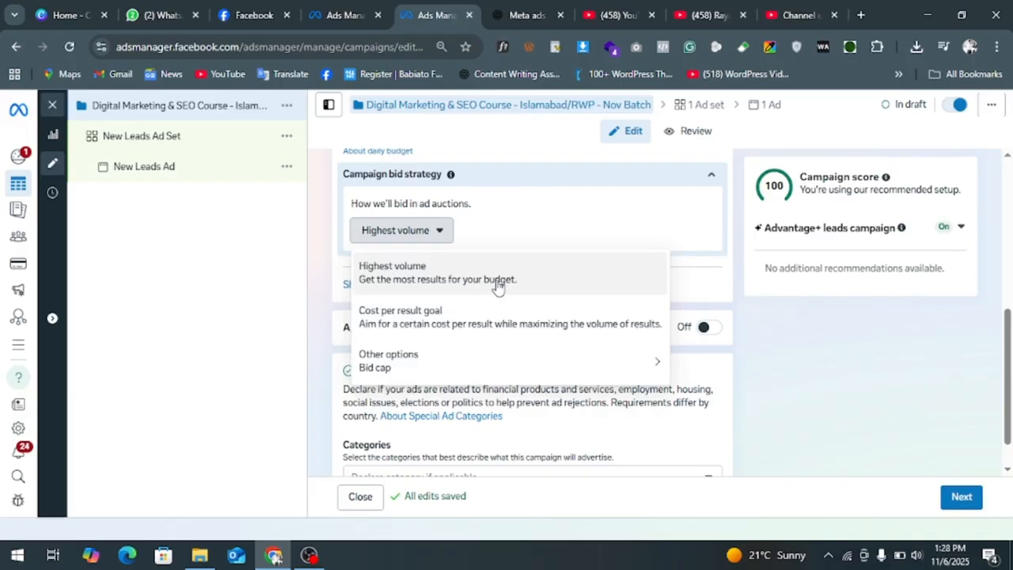
pyautogui.moveTo(451, 367)
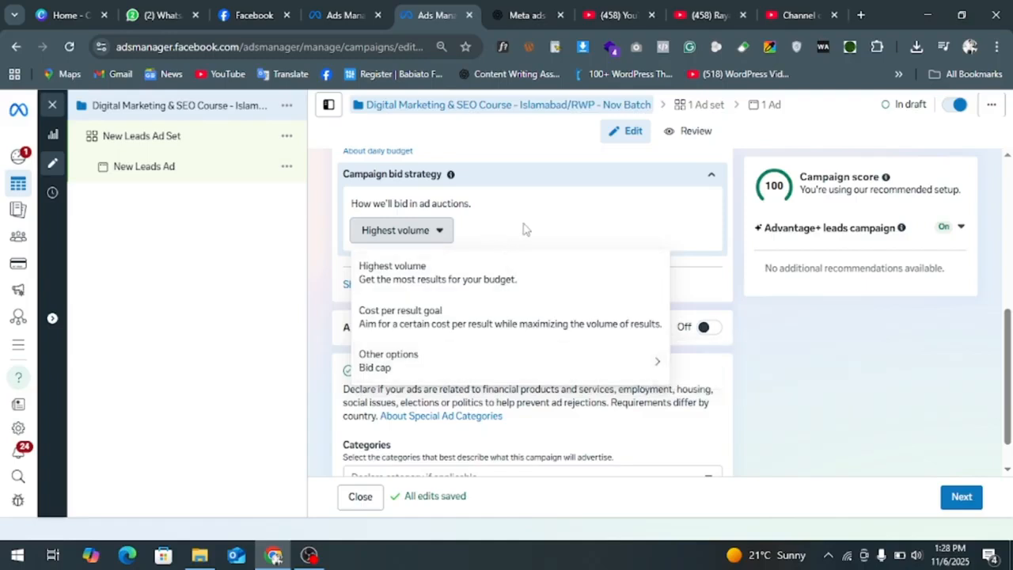
pyautogui.click(729, 315)
pyautogui.scroll(-1, 728, 314)
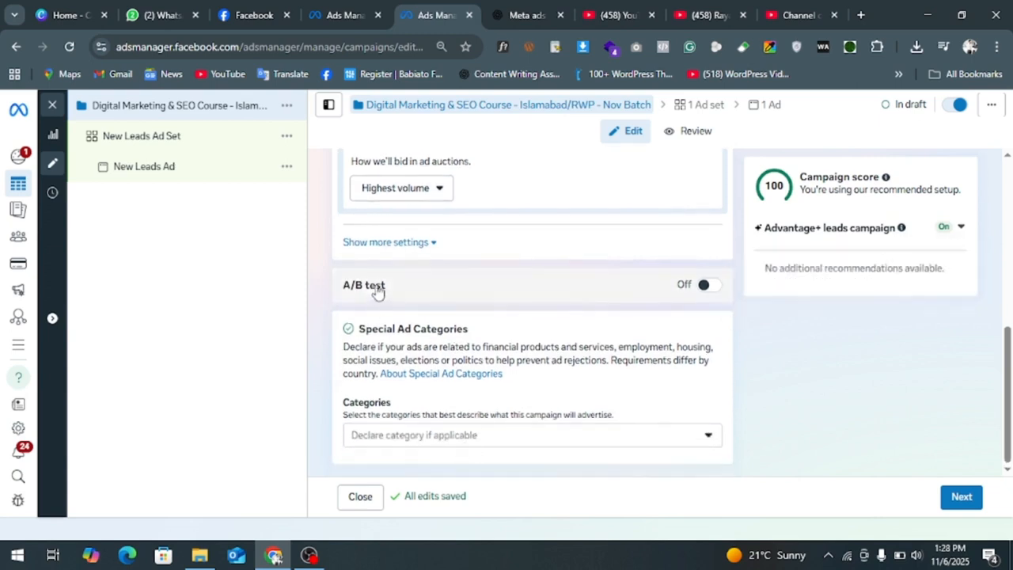
# Continue to the ad set and name it "Digital Marketing & SEO Course - Islamabad/RWP - Nov Batch".
pyautogui.click(968, 503)
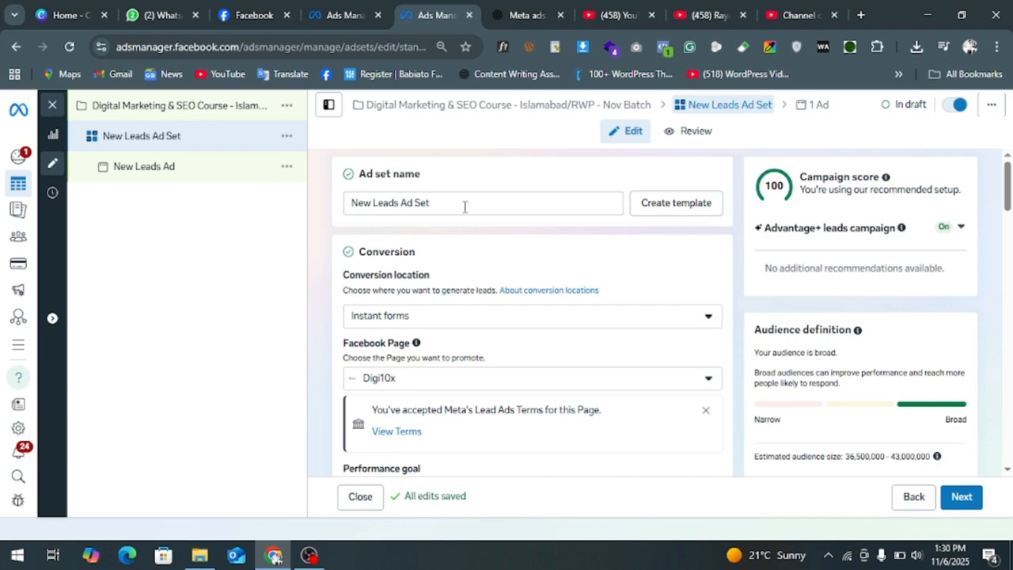
pyautogui.moveTo(465, 206); pyautogui.dragTo(339, 205)
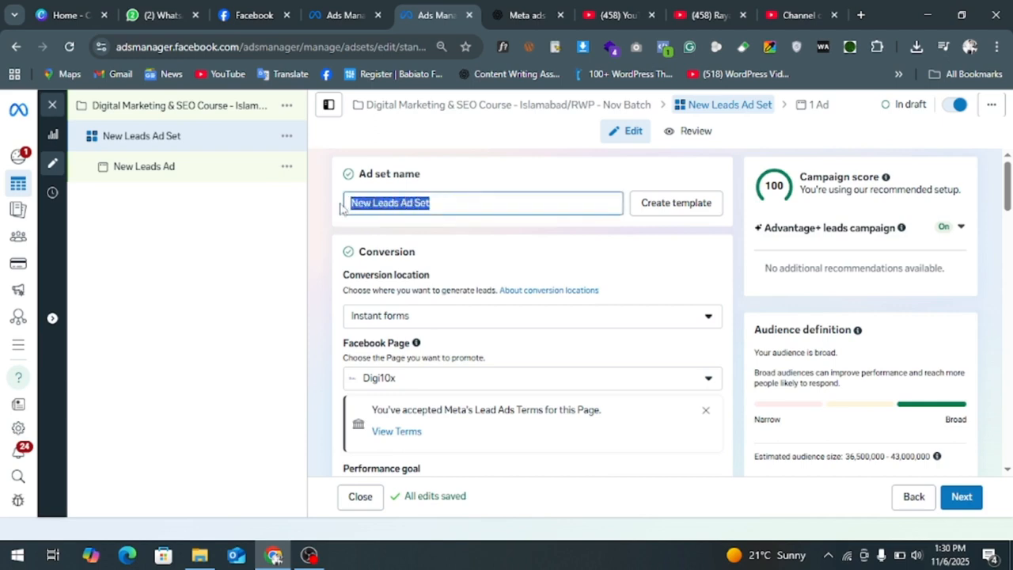
pyautogui.hotkey('ctrl', 'v')
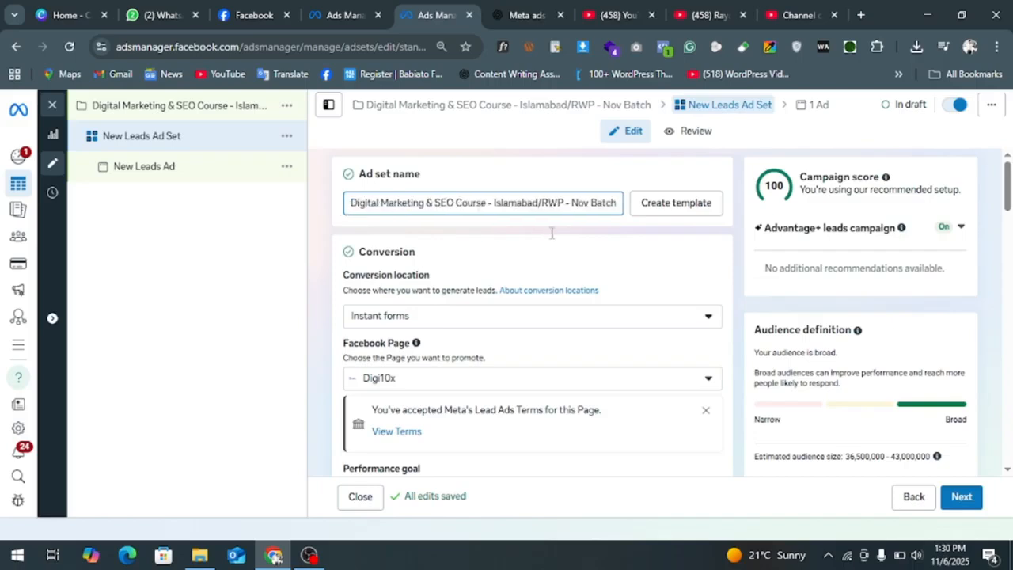
pyautogui.scroll(-1, 601, 226)
pyautogui.scroll(1, 628, 226)
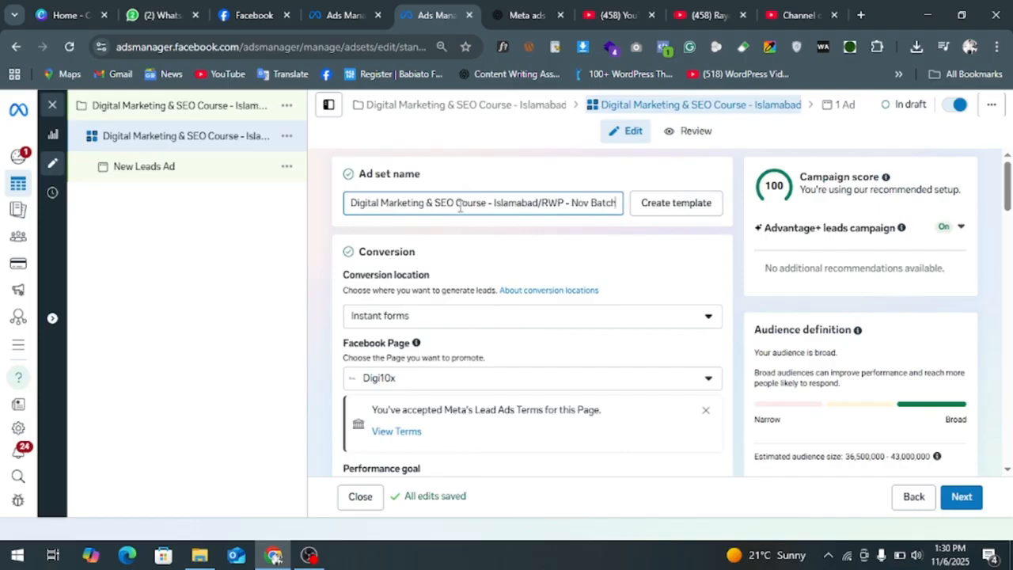
# Examine the available conversion locations for the ad set and close the list with Instant forms kept.
pyautogui.scroll(-1, 593, 284)
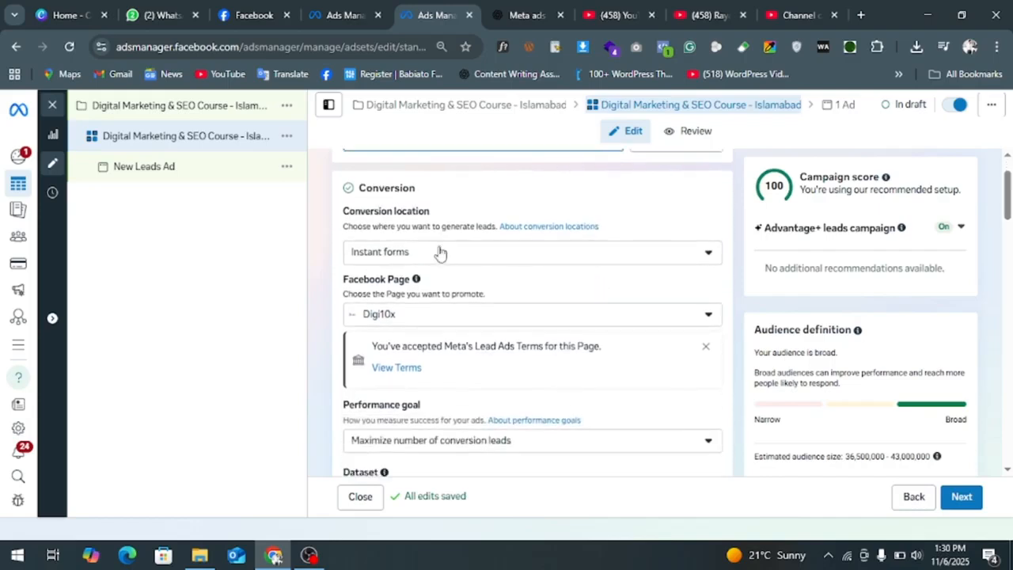
pyautogui.click(439, 252)
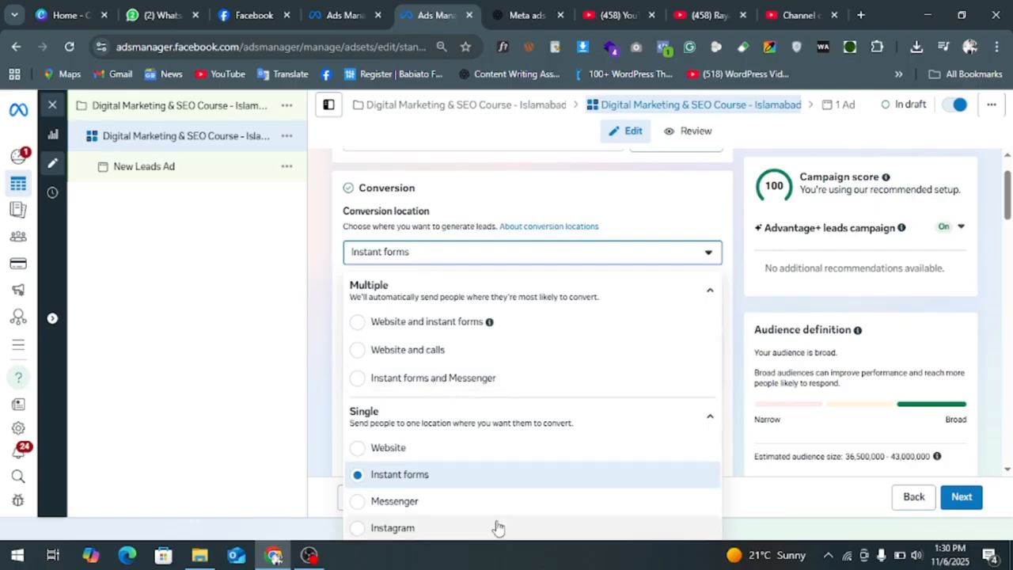
pyautogui.click(603, 421)
pyautogui.click(602, 421)
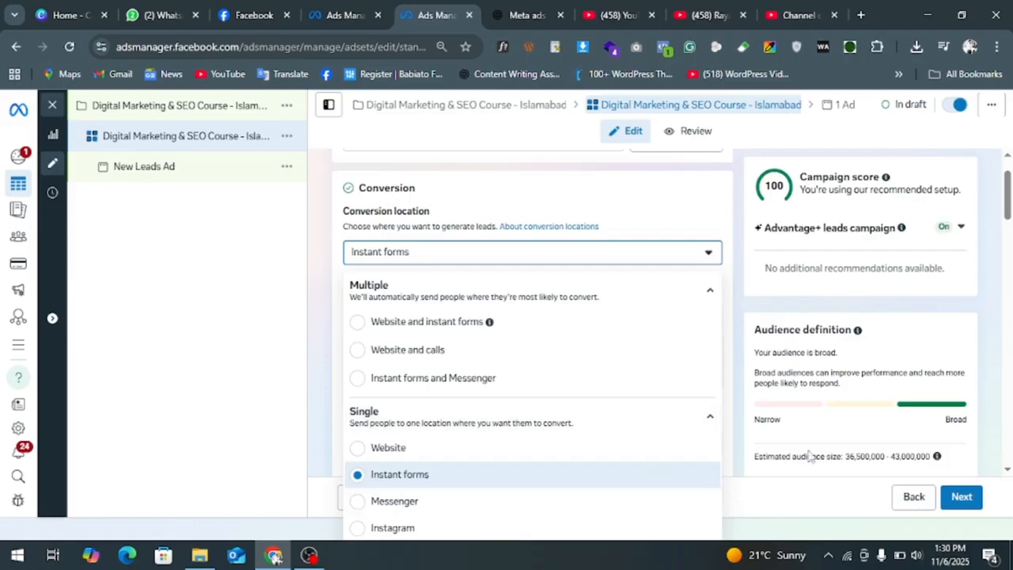
pyautogui.click(746, 445)
# Find the Neurax page and choose it as the Facebook Page to promote in the ad set.
pyautogui.scroll(-1, 746, 446)
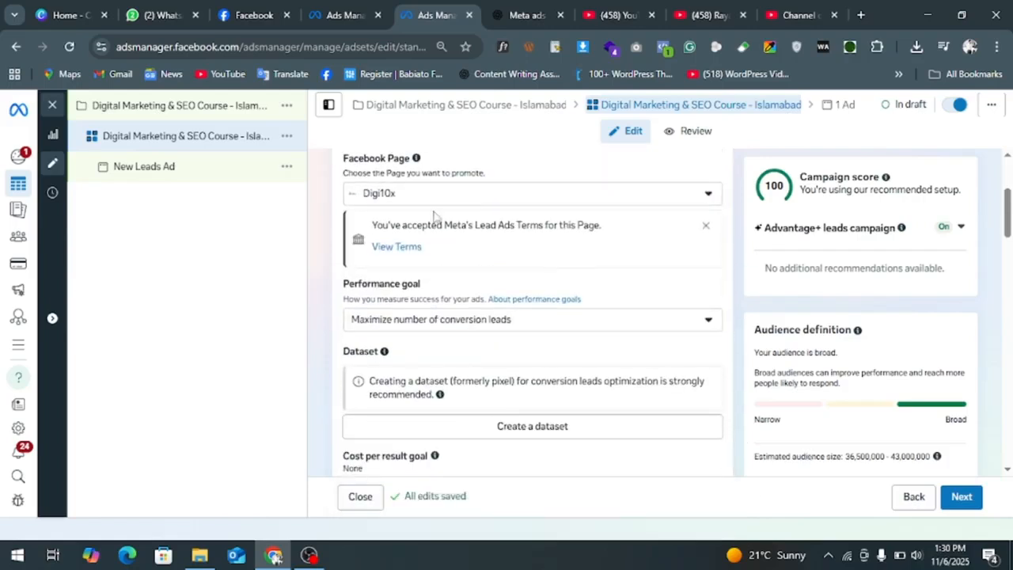
pyautogui.scroll(1, 445, 203)
pyautogui.click(424, 252)
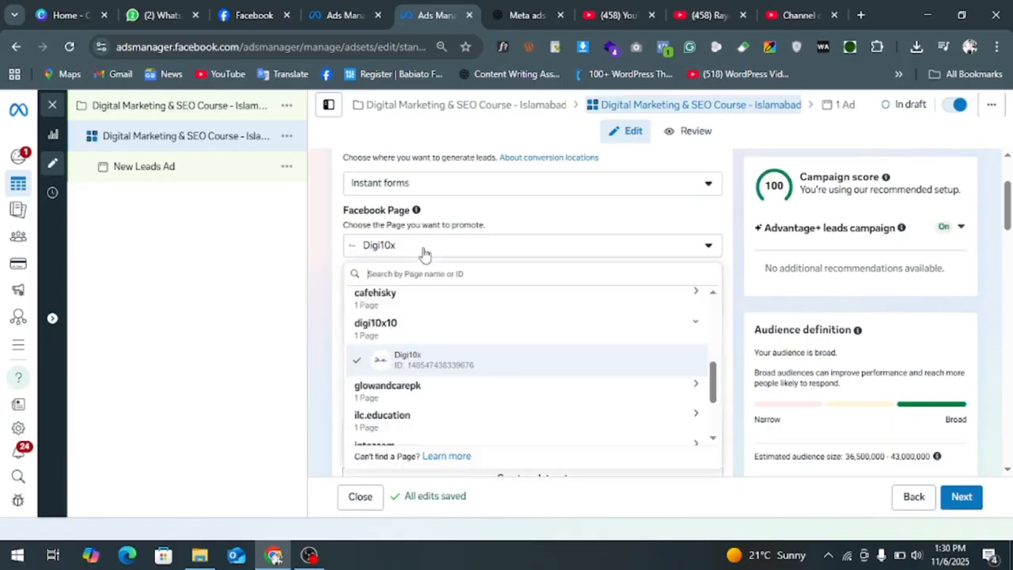
pyautogui.write('ne')
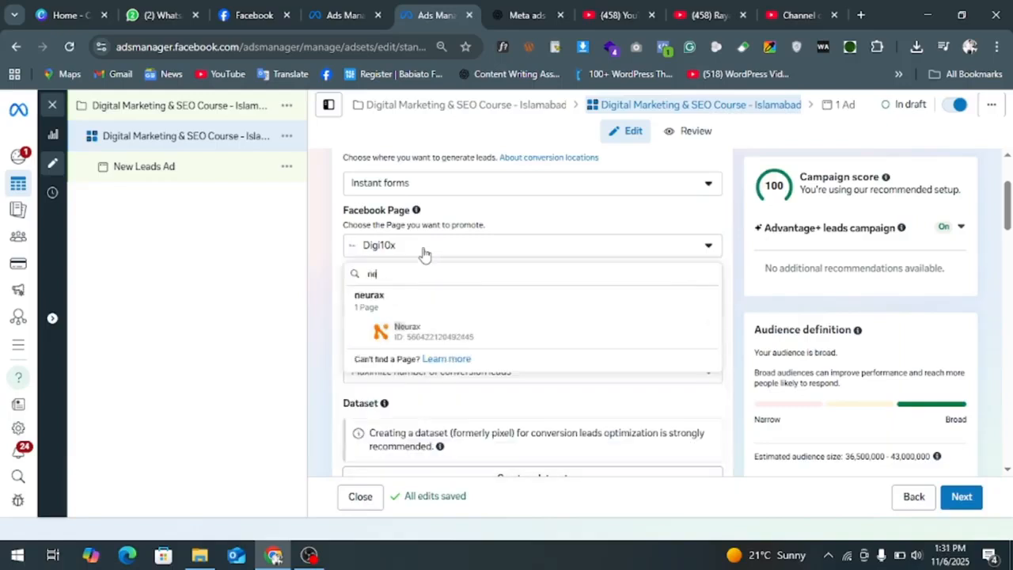
pyautogui.click(433, 326)
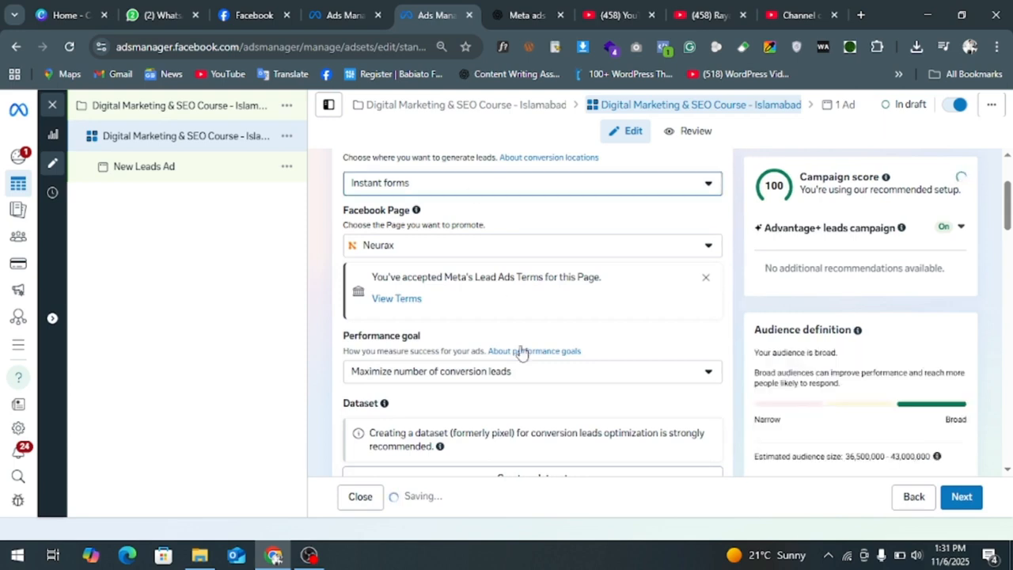
# Examine the ad set's conversion location and performance goal choices, keeping Instant forms and Maximize number of conversion leads.
pyautogui.click(488, 186)
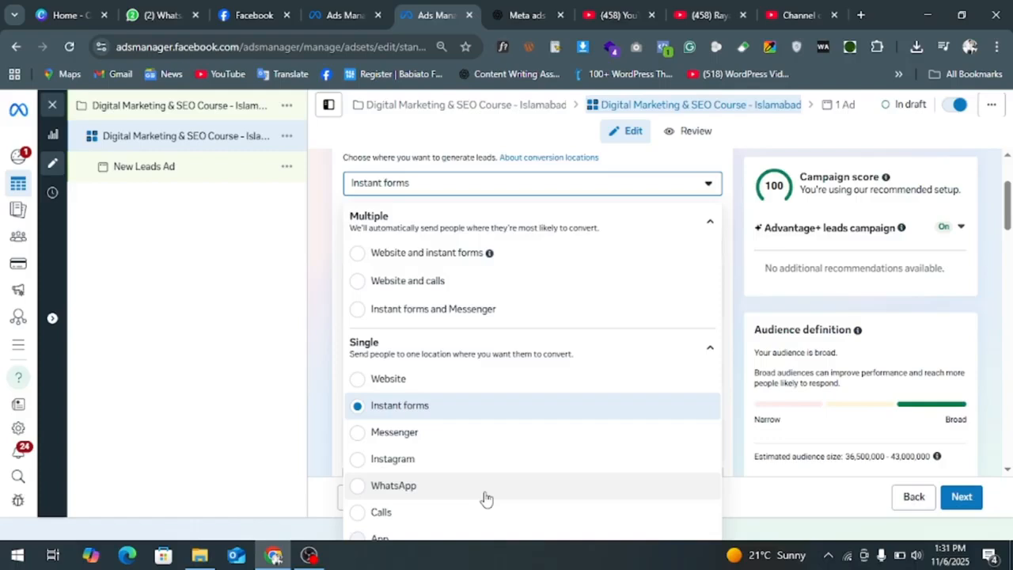
pyautogui.click(740, 257)
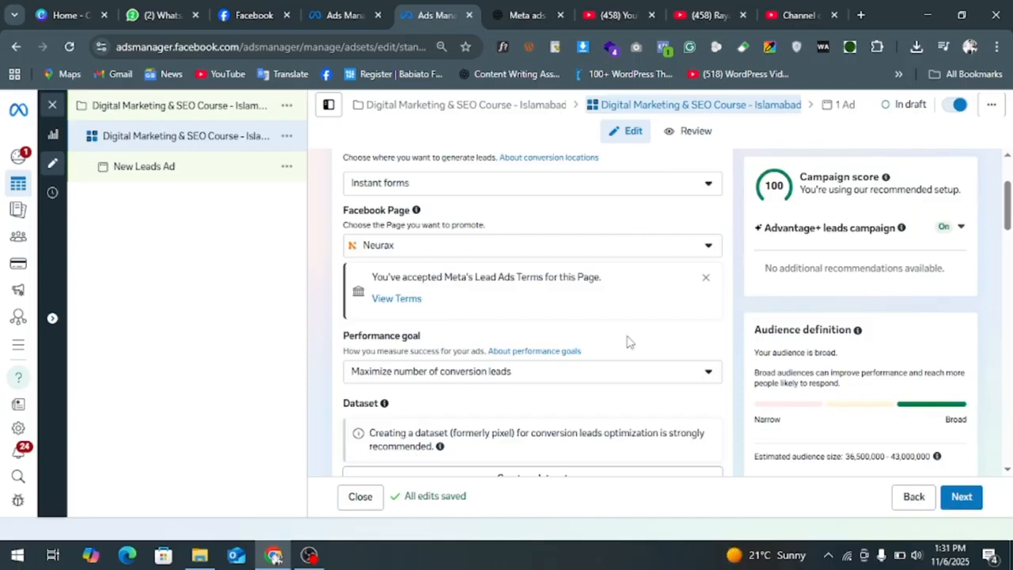
pyautogui.scroll(-2, 626, 342)
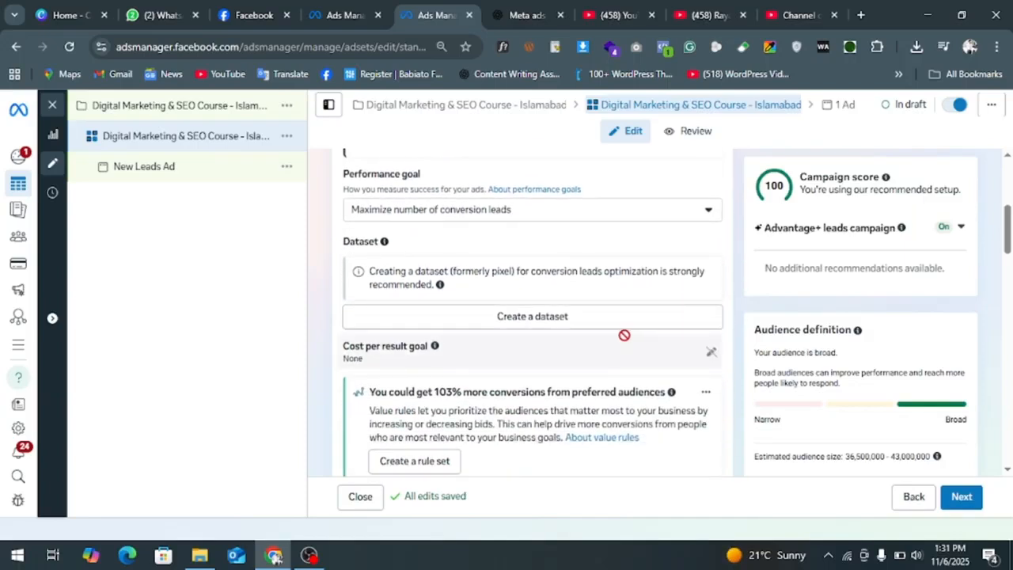
pyautogui.click(431, 211)
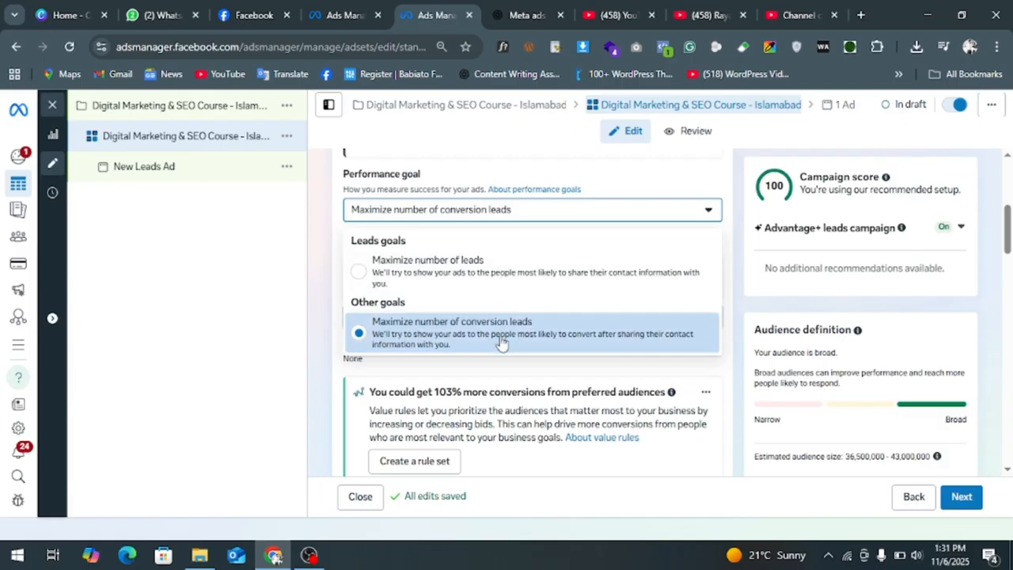
pyautogui.click(649, 209)
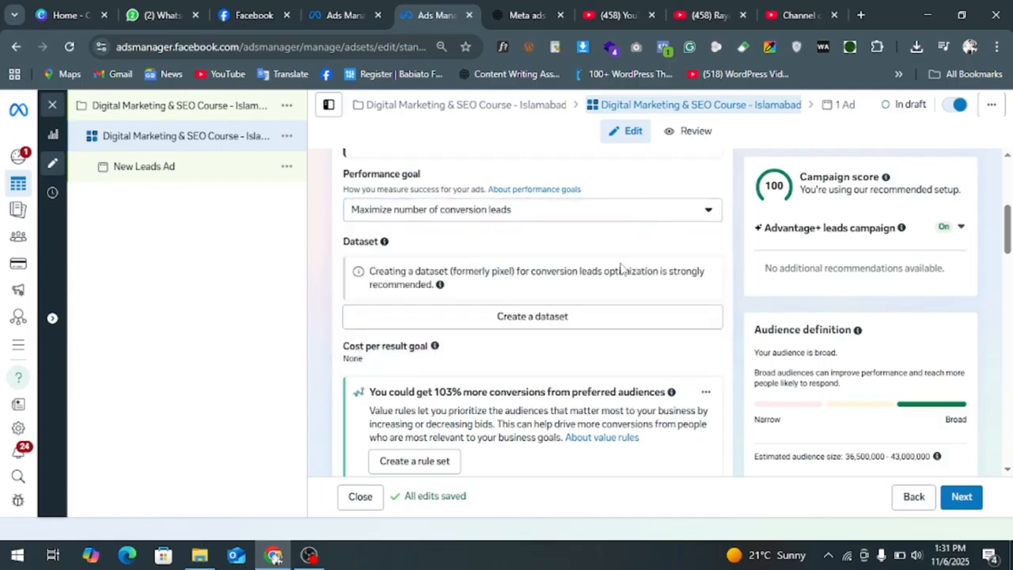
# Expand the additional conversion options and turn on dynamic creative for the ad set, keeping it enabled.
pyautogui.scroll(-3, 625, 267)
pyautogui.scroll(-2, 621, 269)
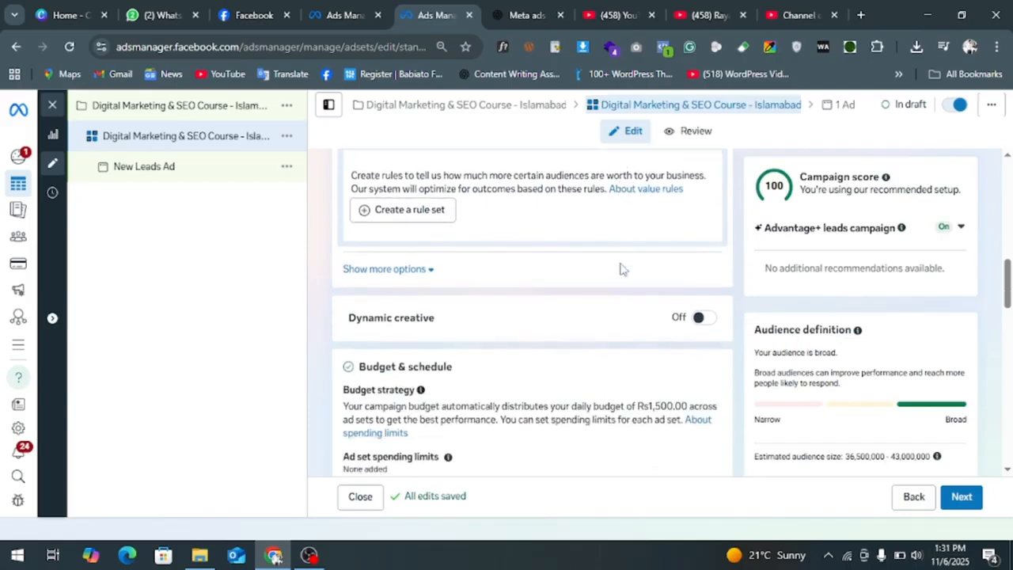
pyautogui.click(430, 218)
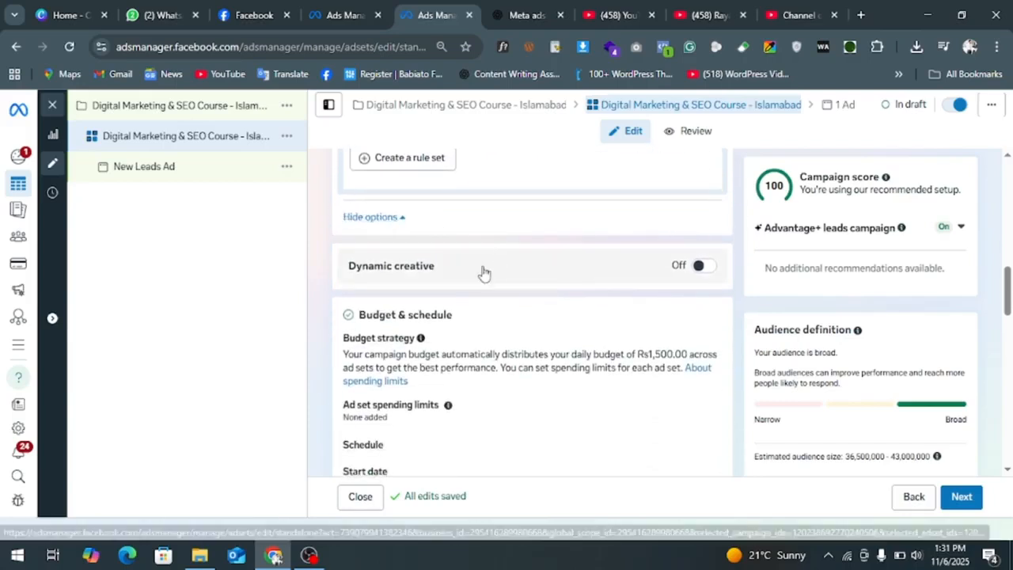
pyautogui.click(699, 267)
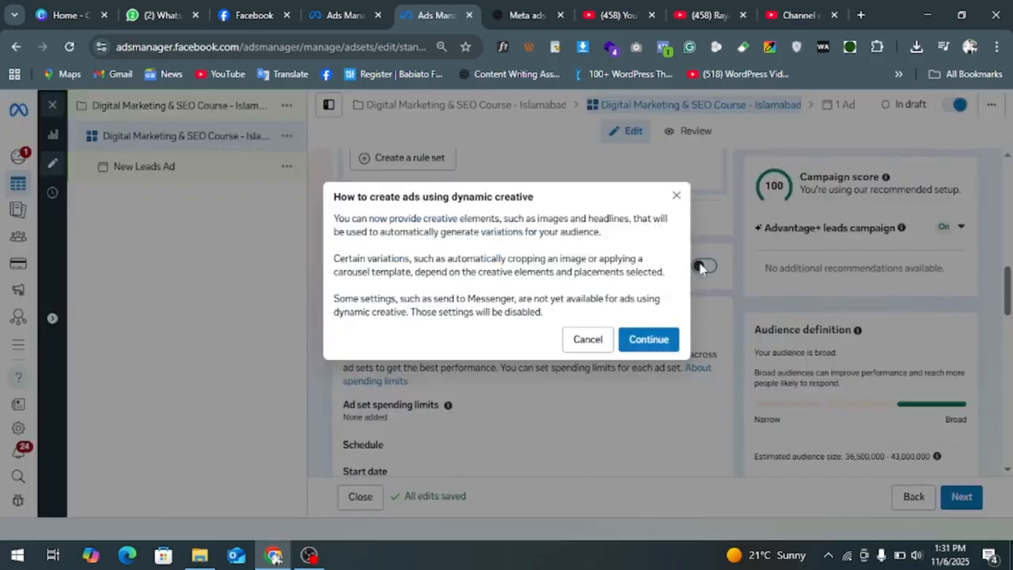
pyautogui.click(649, 338)
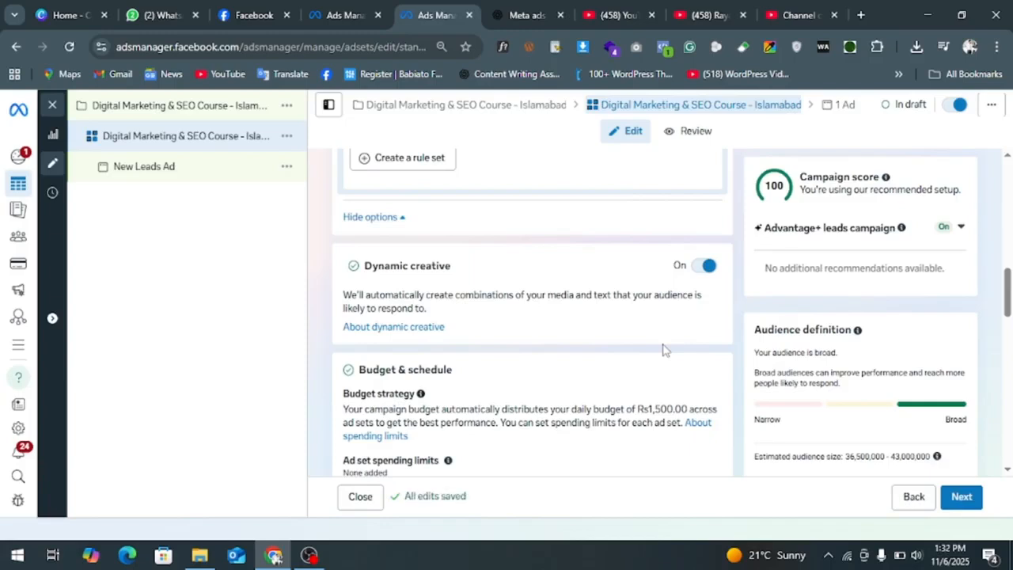
pyautogui.moveTo(365, 269); pyautogui.dragTo(447, 275)
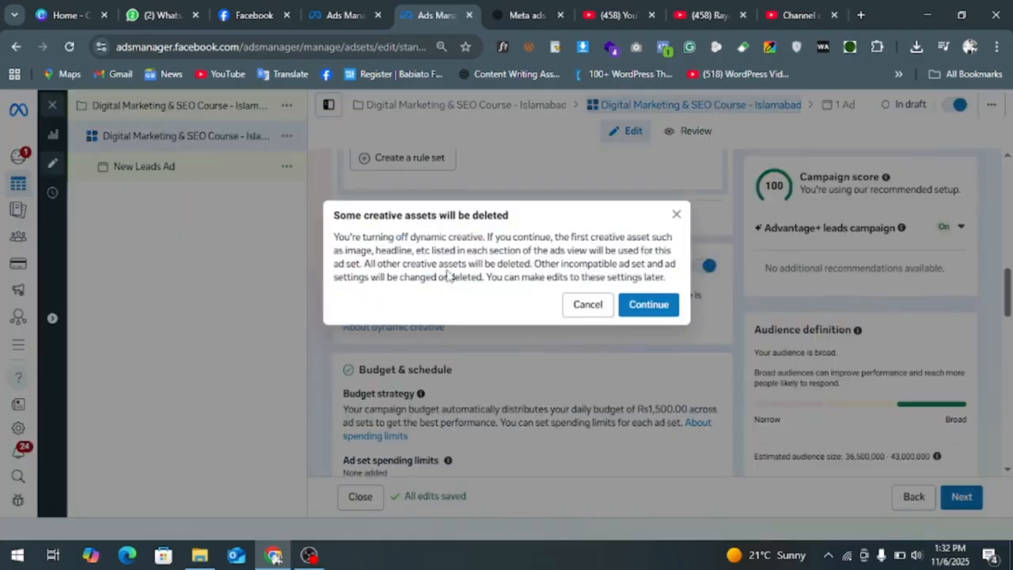
pyautogui.click(677, 215)
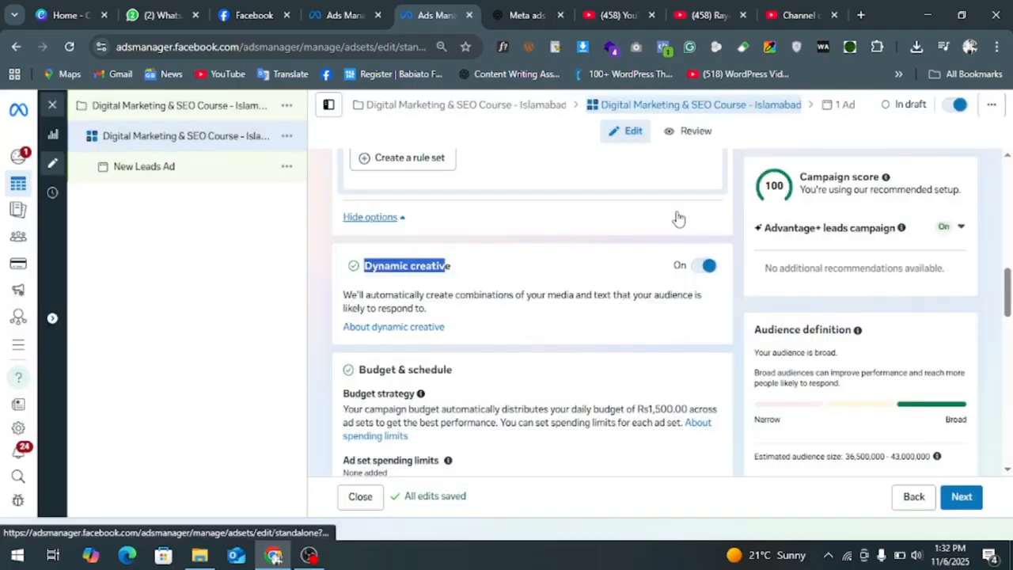
# Set the ad set's end date to Nov 8, 2025 and expand the additional schedule settings.
pyautogui.scroll(-3, 543, 330)
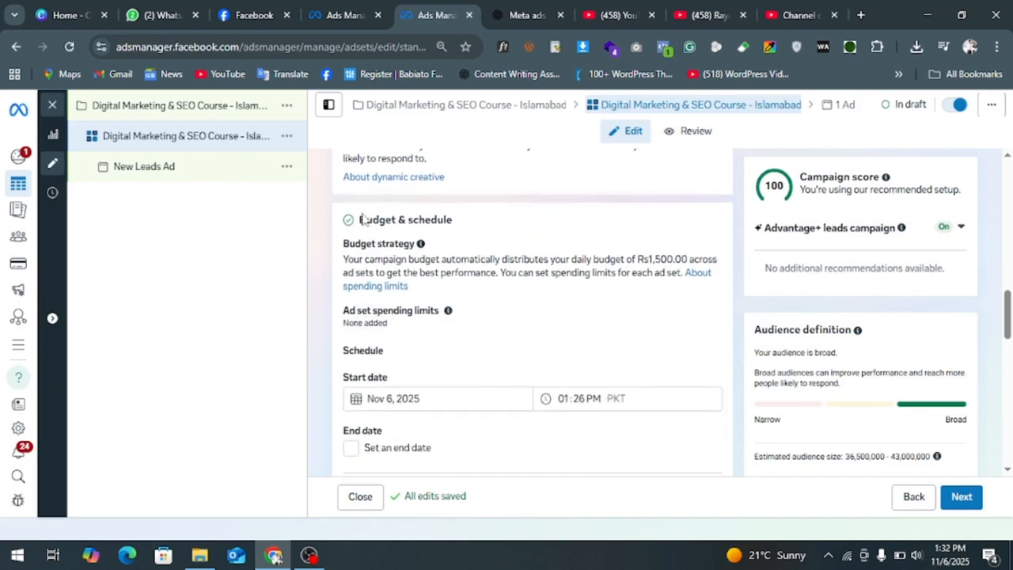
pyautogui.moveTo(357, 220); pyautogui.dragTo(385, 216)
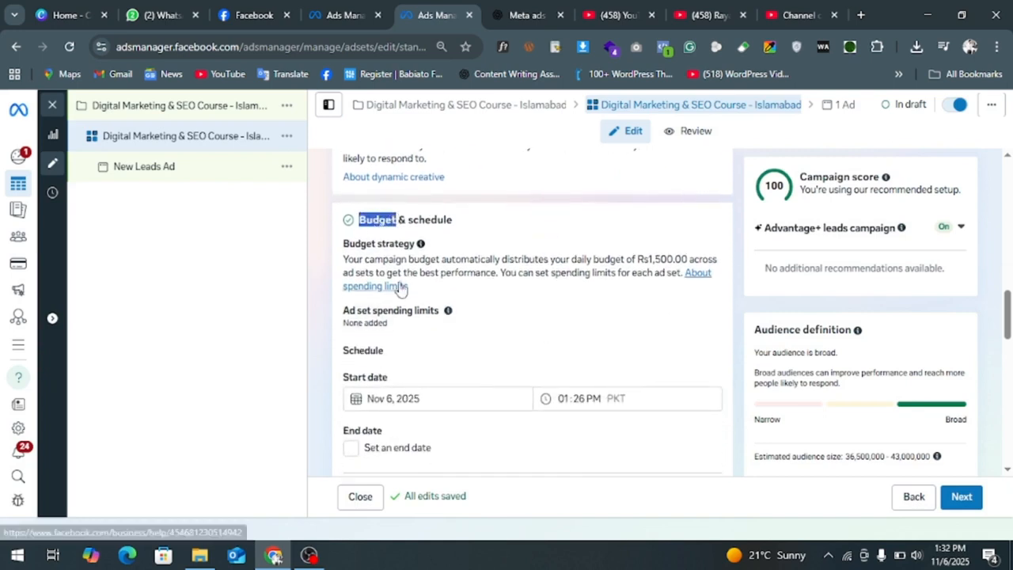
pyautogui.scroll(-3, 397, 287)
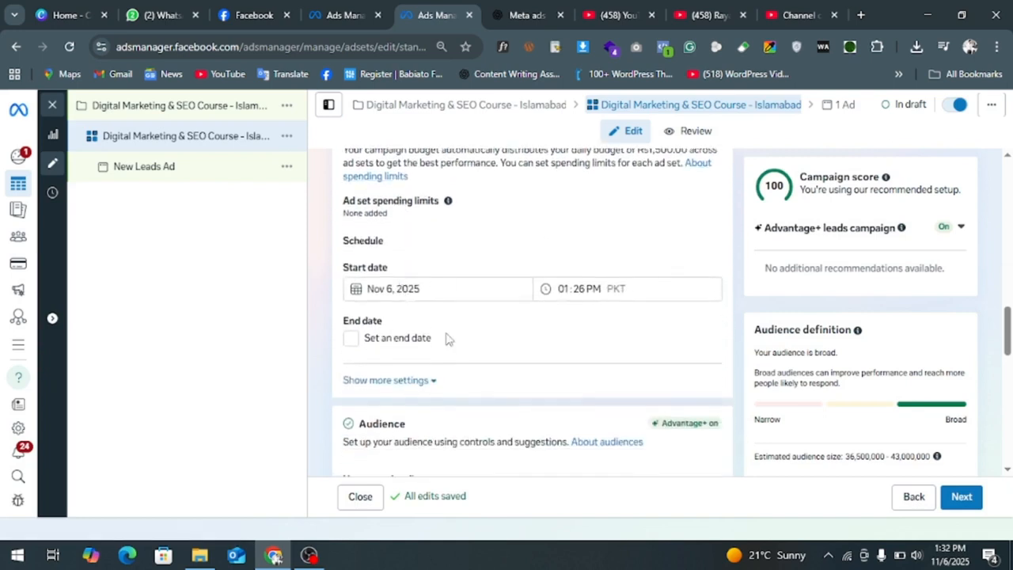
pyautogui.click(385, 347)
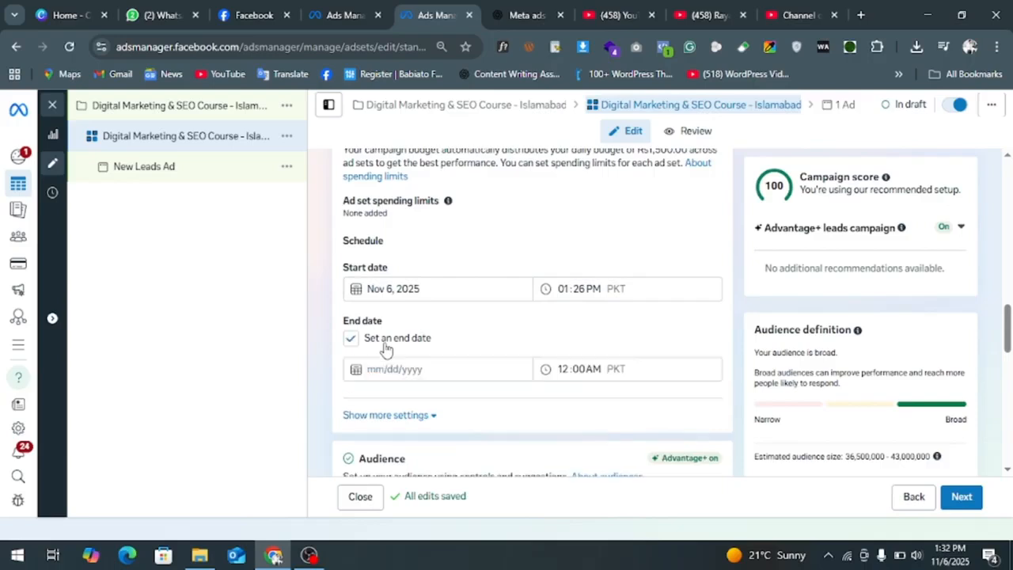
pyautogui.click(391, 369)
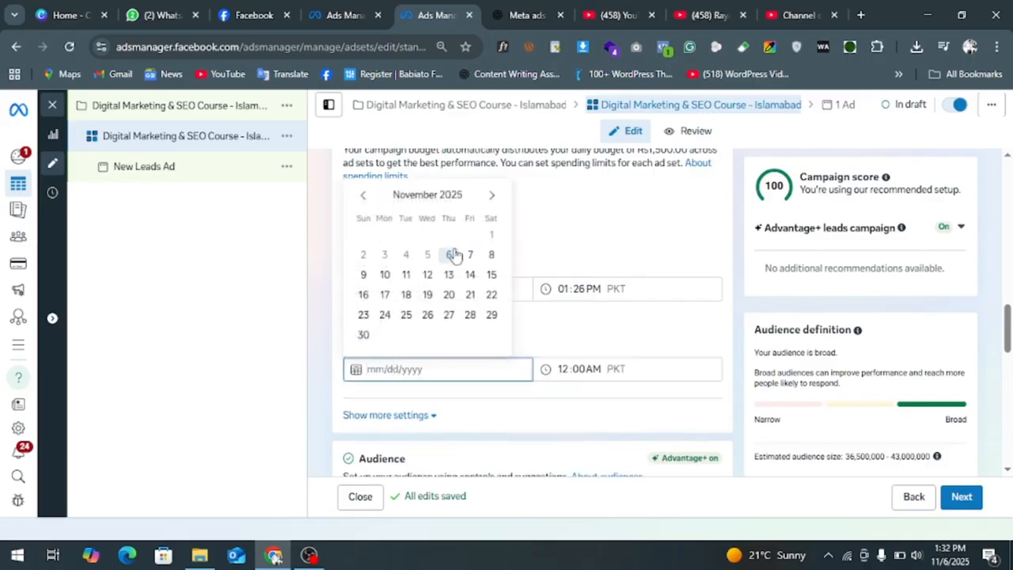
pyautogui.click(488, 255)
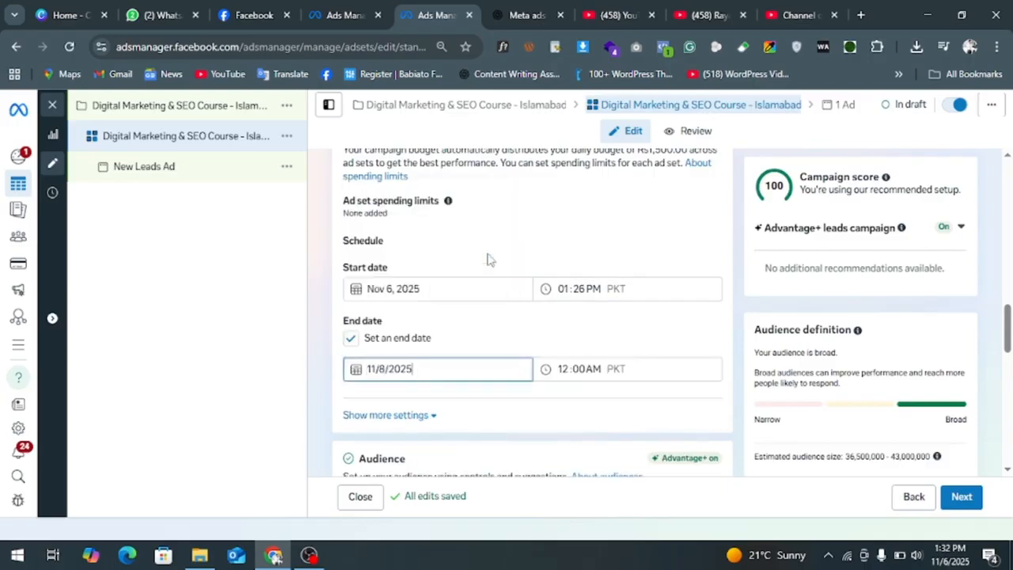
pyautogui.click(420, 417)
pyautogui.scroll(-1, 548, 358)
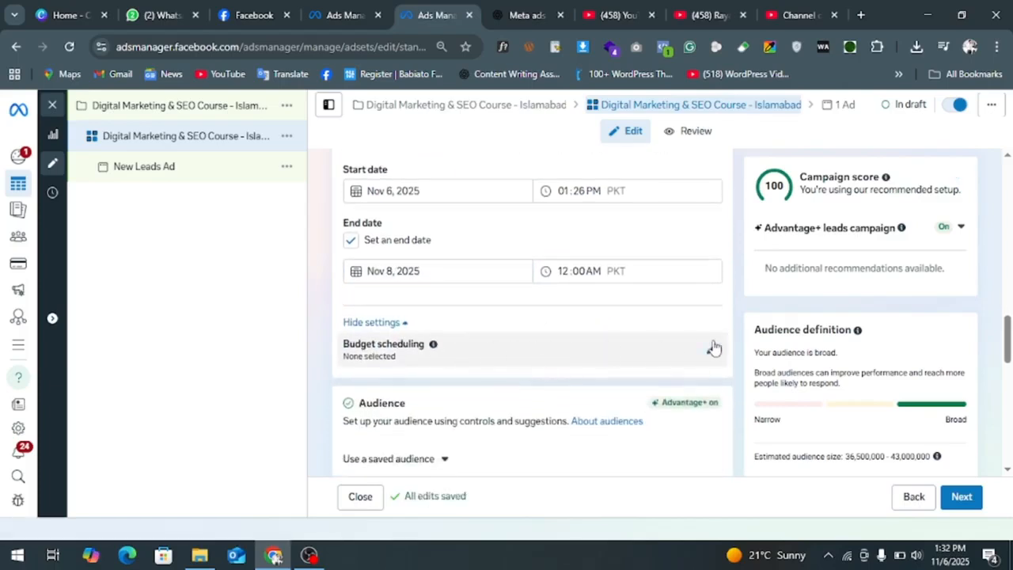
# Target Rawalpindi, Punjab and Islamabad, Islamabad Capital Territory as the audience locations instead of all of Pakistan.
pyautogui.scroll(-2, 713, 347)
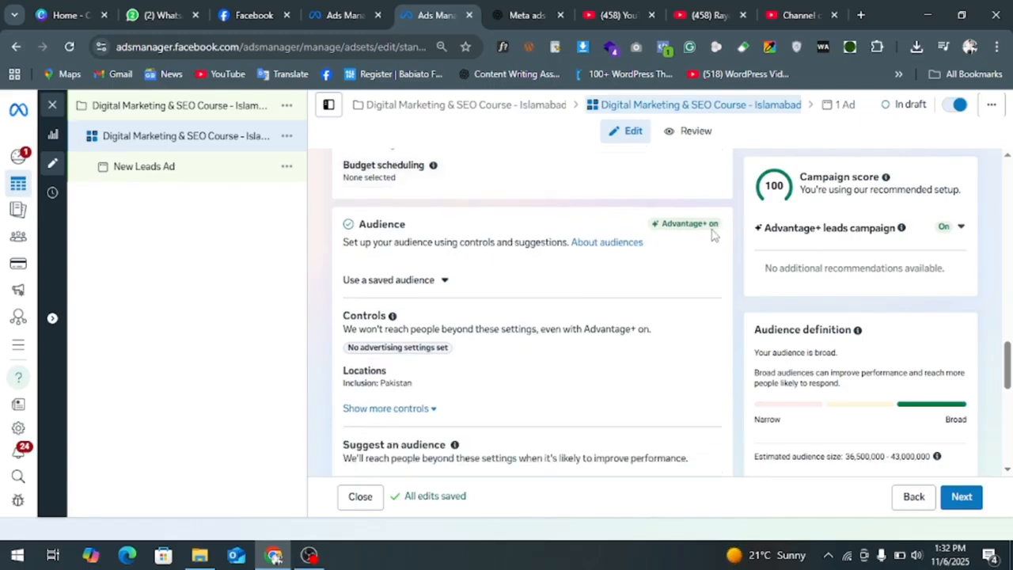
pyautogui.moveTo(719, 229)
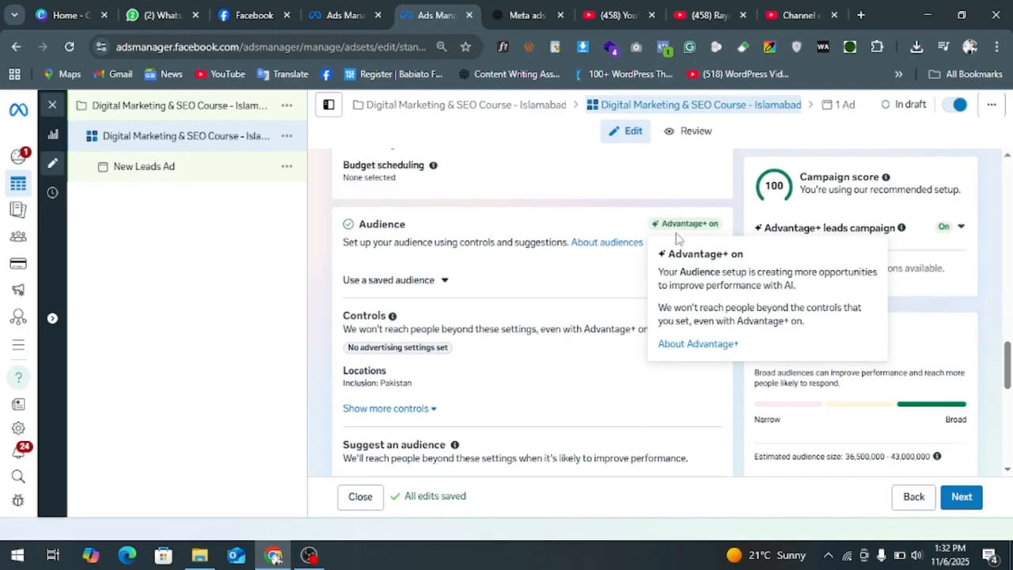
pyautogui.scroll(-2, 590, 287)
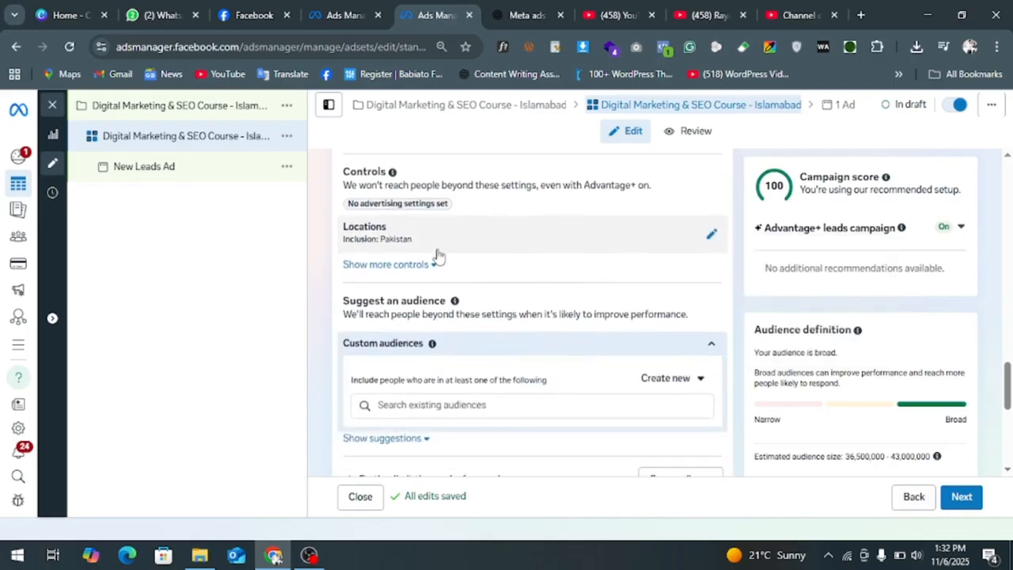
pyautogui.click(712, 237)
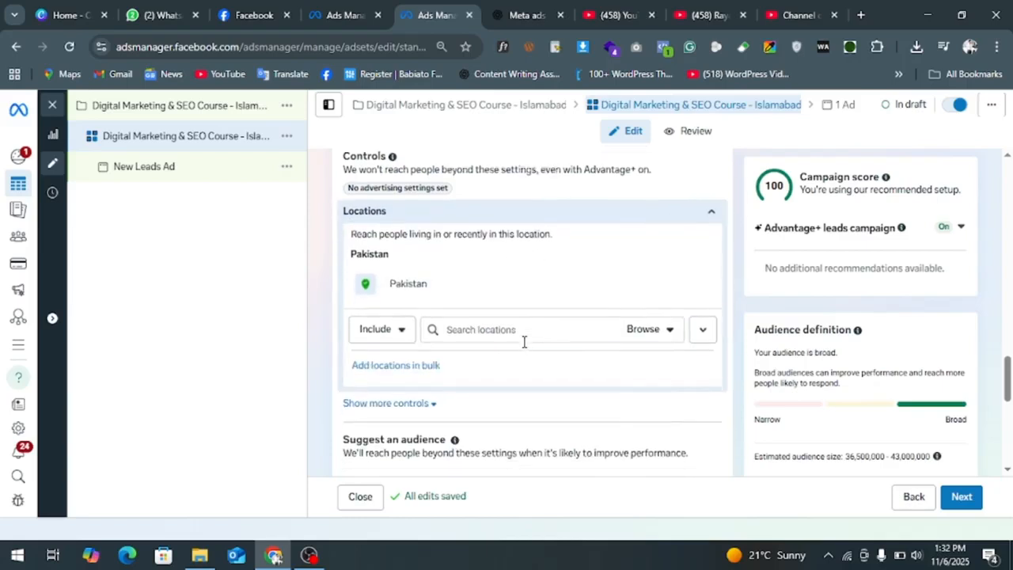
pyautogui.click(507, 316)
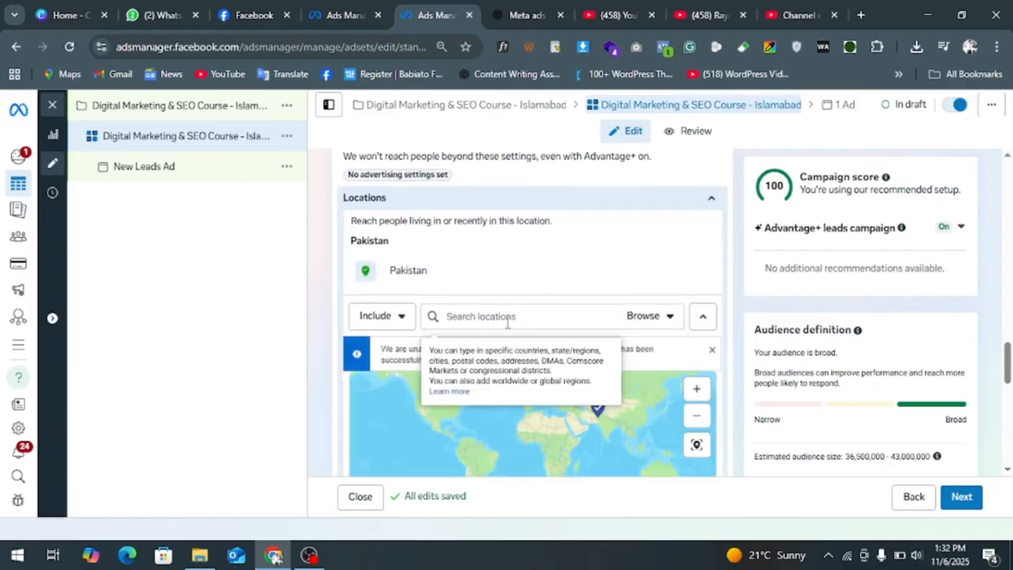
pyautogui.write('rawalpindi')
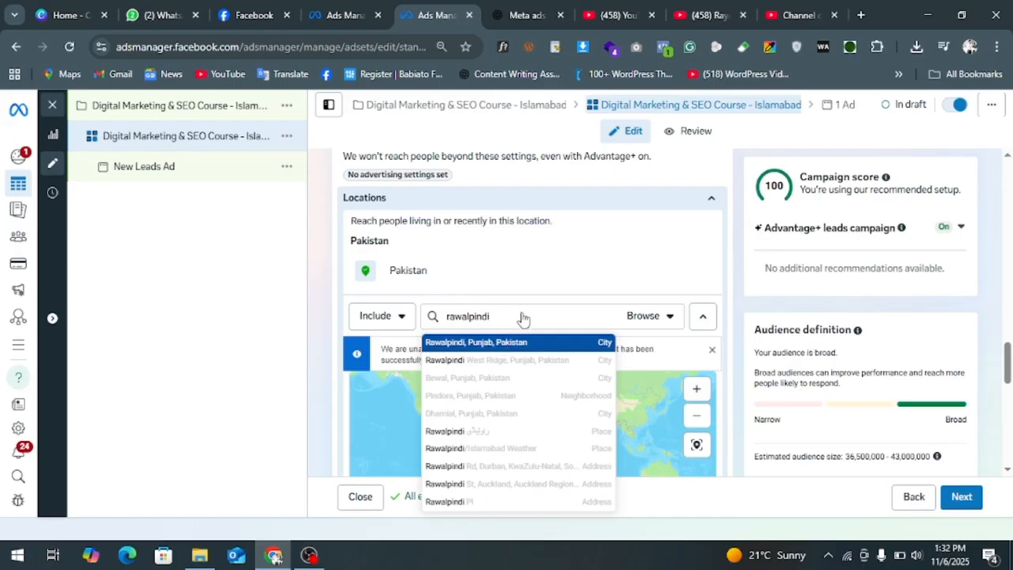
pyautogui.press('Return')
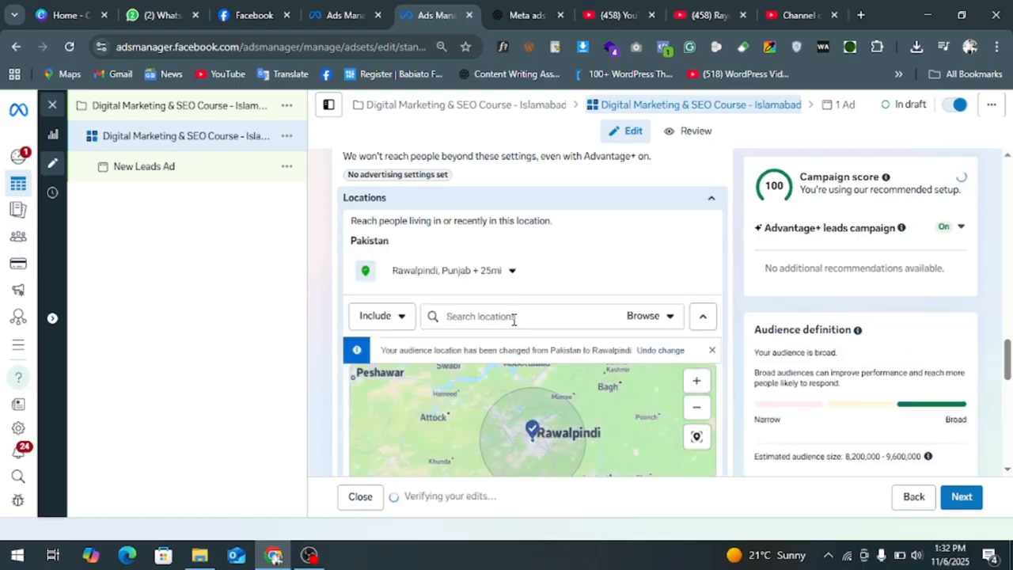
pyautogui.write('Islamabad ca')
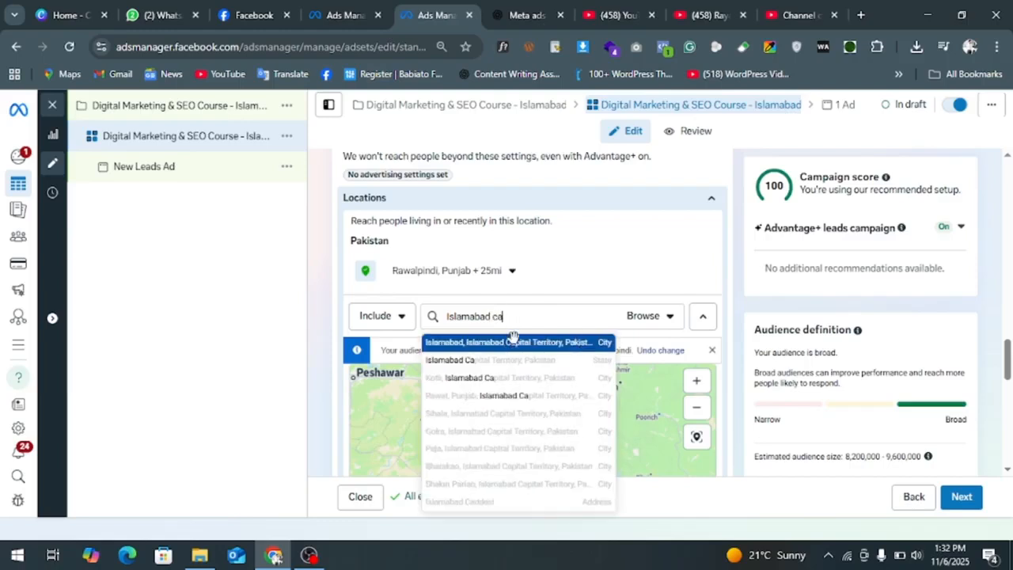
pyautogui.click(514, 344)
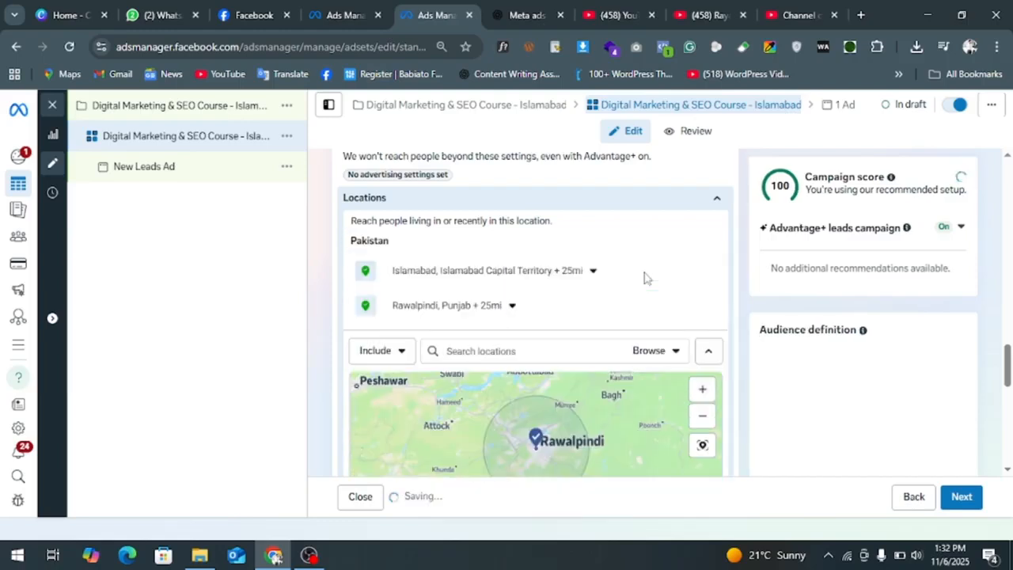
# Set the targeting radius to 10 mi for both Islamabad and Rawalpindi.
pyautogui.click(587, 270)
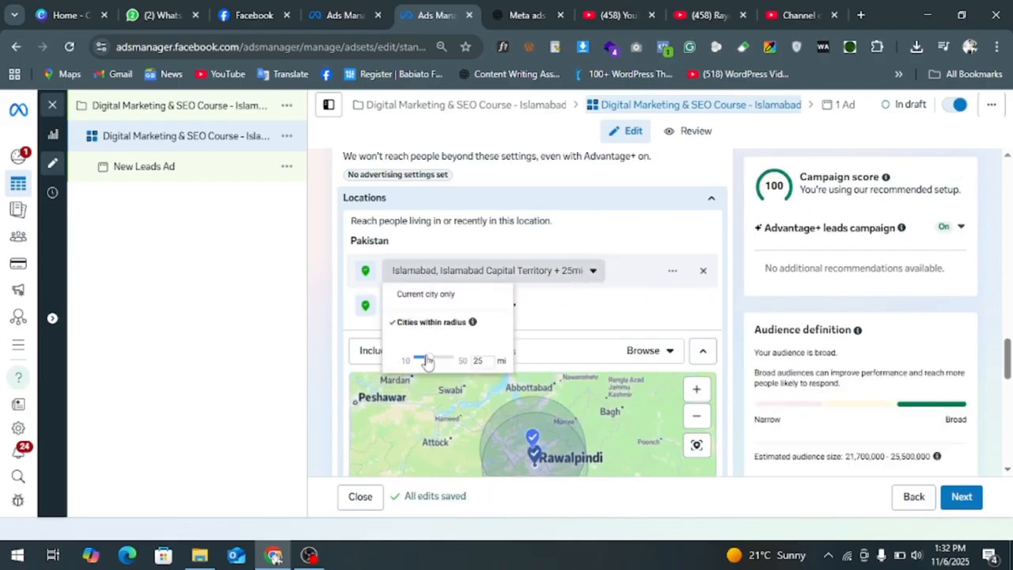
pyautogui.moveTo(427, 362); pyautogui.dragTo(418, 362)
pyautogui.click(546, 303)
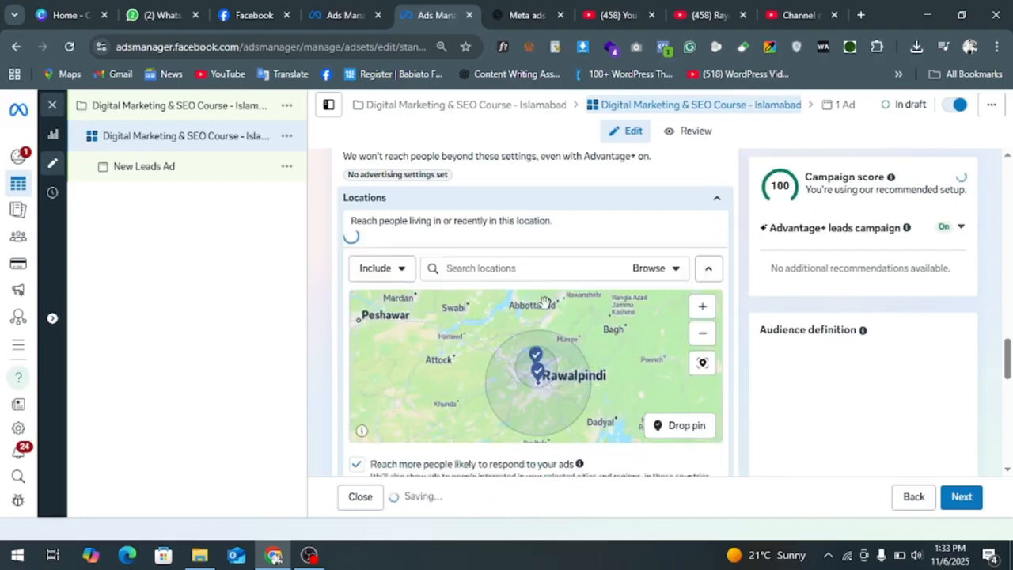
pyautogui.click(512, 304)
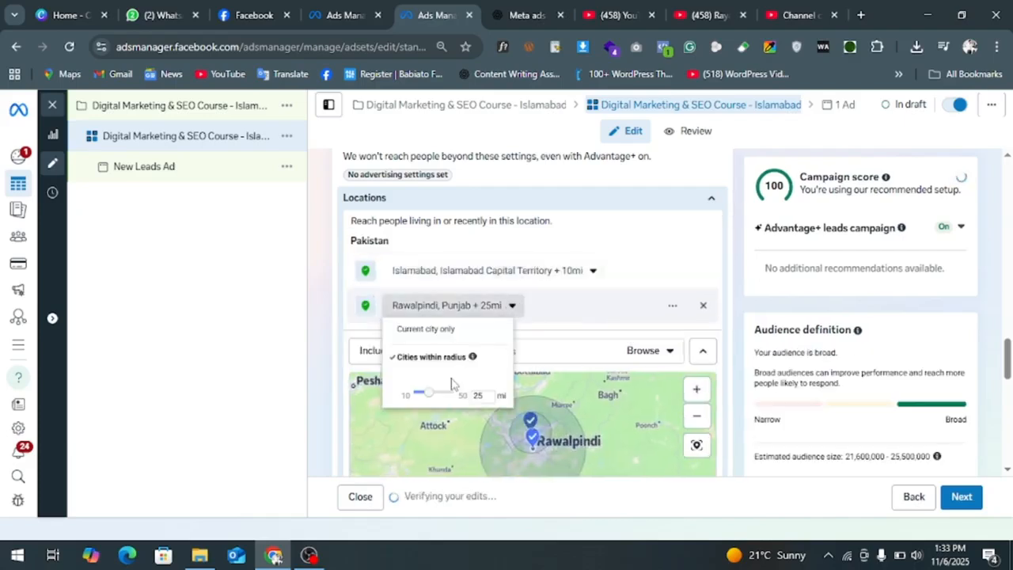
pyautogui.moveTo(420, 400); pyautogui.dragTo(416, 402)
pyautogui.click(646, 398)
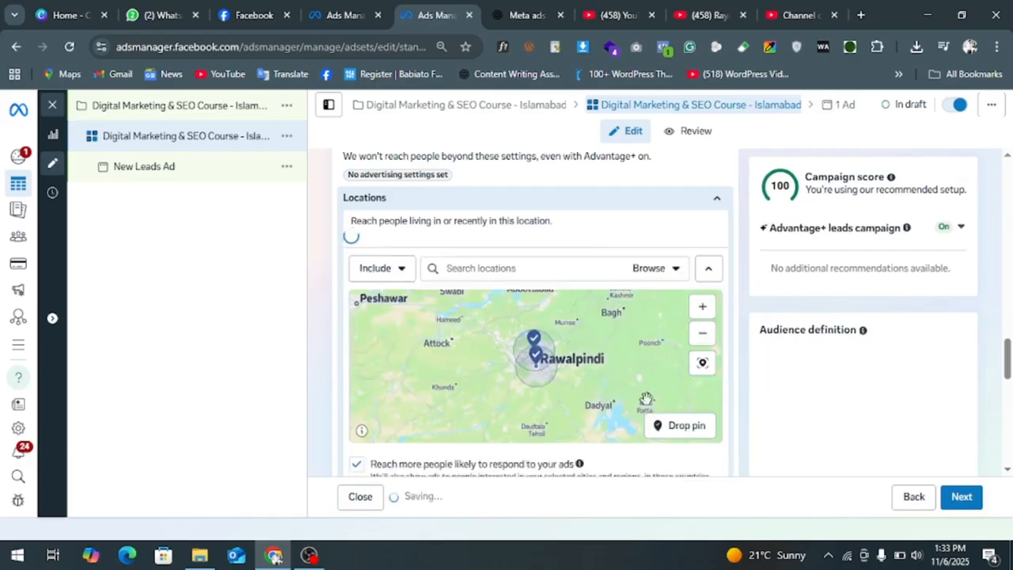
# Examine on the map the area covered by the Islamabad and Rawalpindi radii, and the option below it for reaching more people.
pyautogui.click(697, 389)
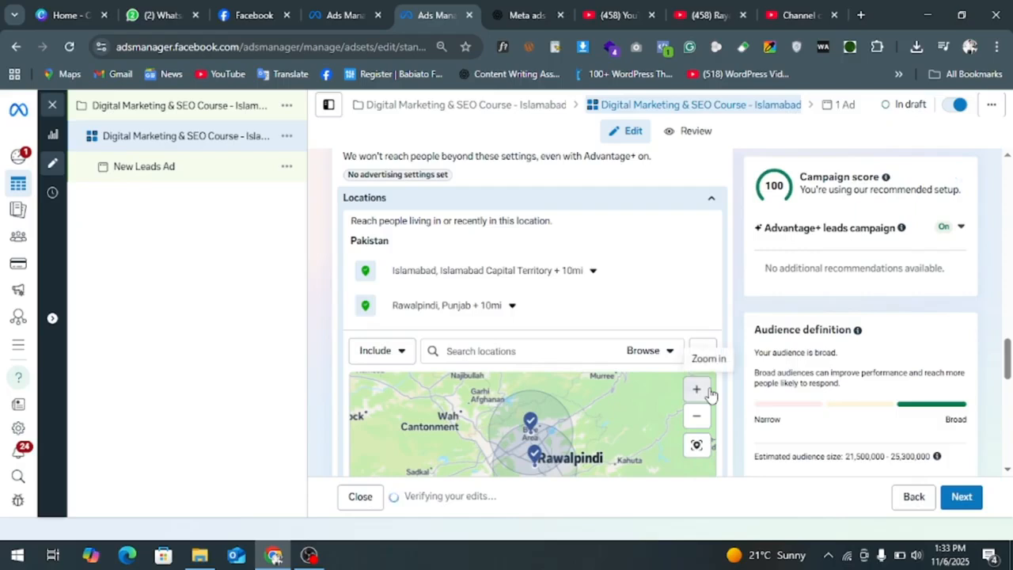
pyautogui.click(709, 389)
pyautogui.click(708, 390)
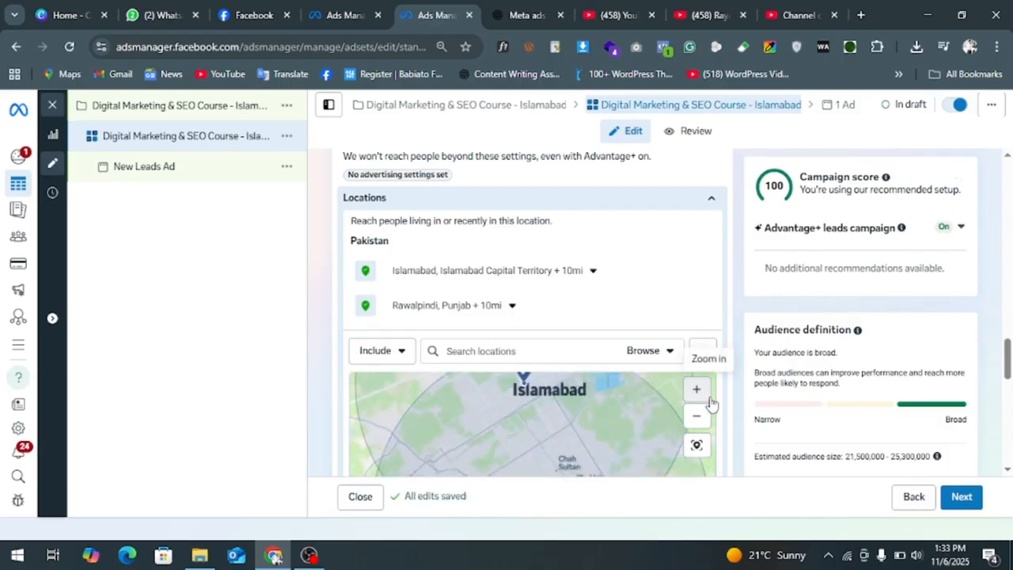
pyautogui.click(697, 414)
pyautogui.scroll(-1, 728, 305)
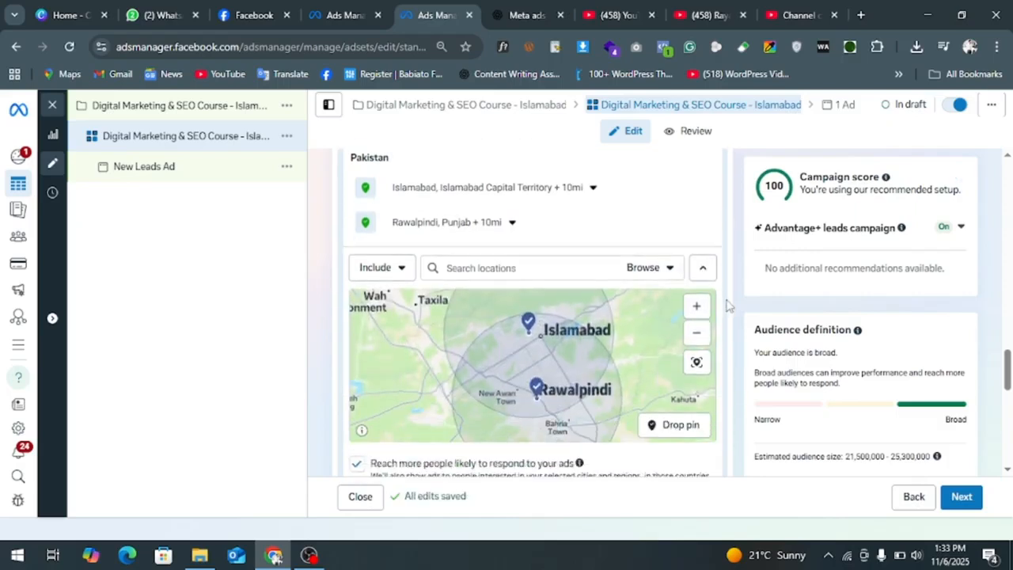
pyautogui.scroll(-2, 728, 304)
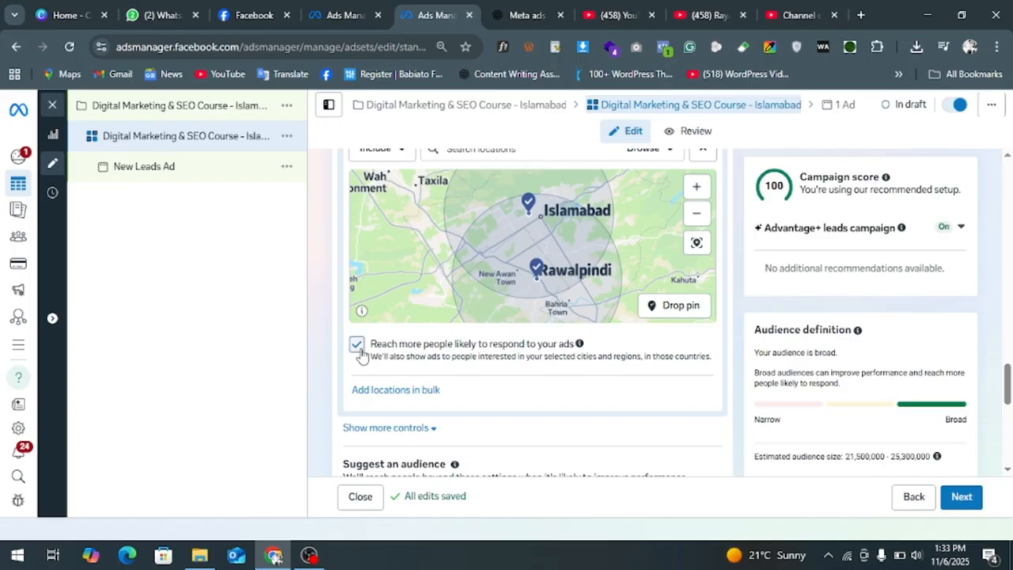
# Turn off reaching more people likely to respond to the ads outside the selected cities.
pyautogui.click(357, 346)
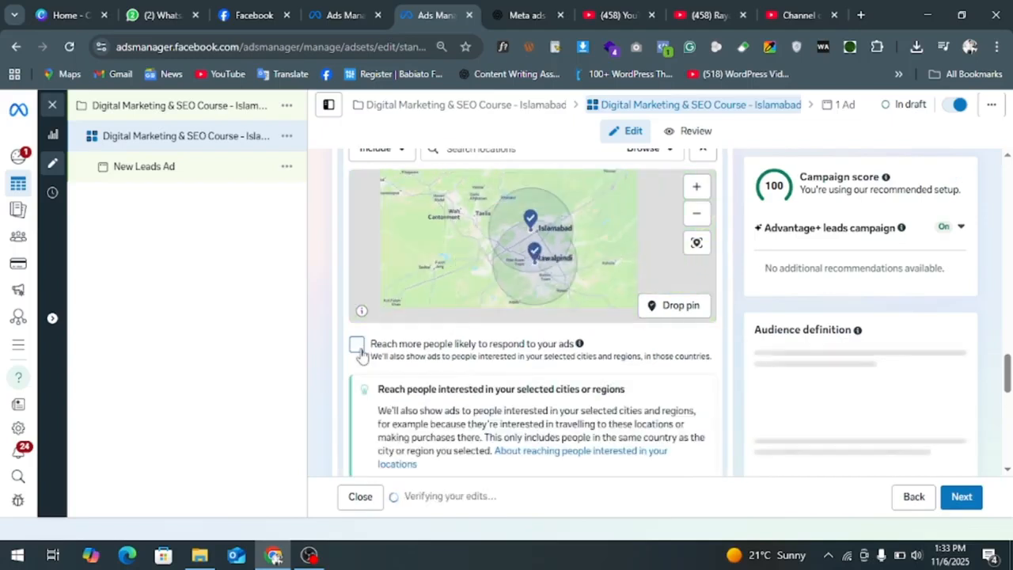
pyautogui.scroll(-1, 467, 364)
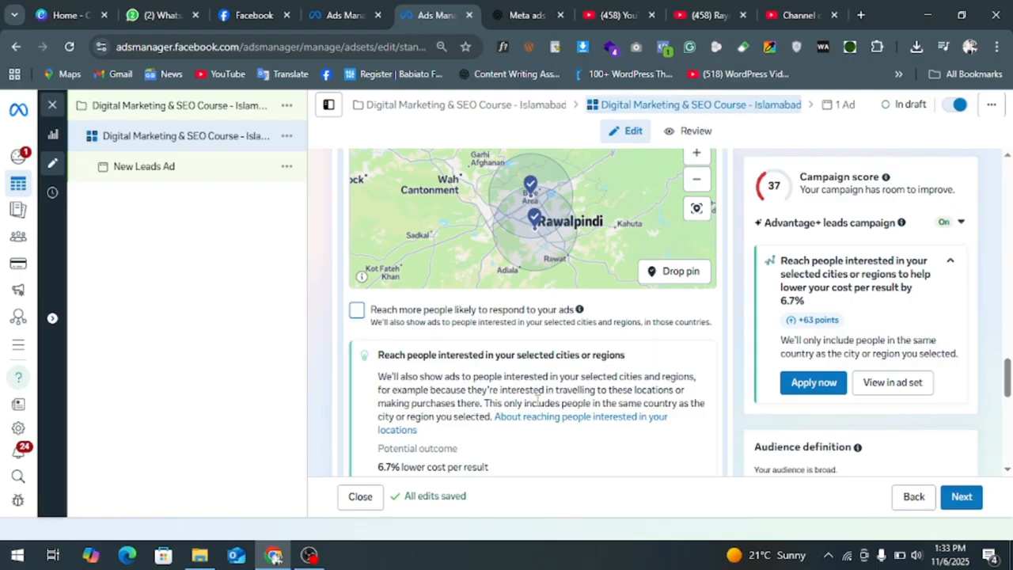
pyautogui.scroll(-3, 537, 399)
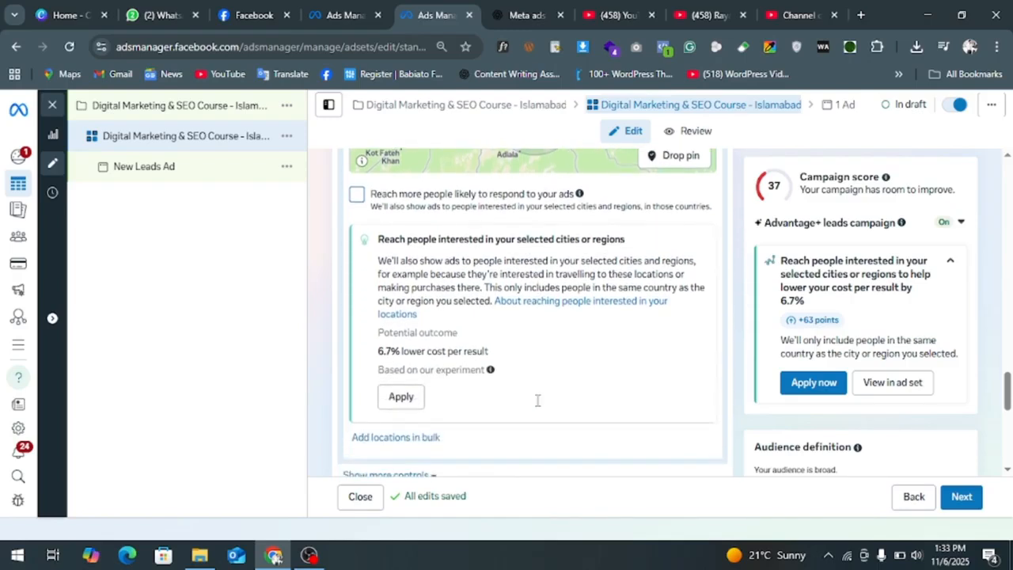
# Expand the additional audience controls and the audience suggestions for age, gender and detailed targeting.
pyautogui.scroll(-3, 537, 407)
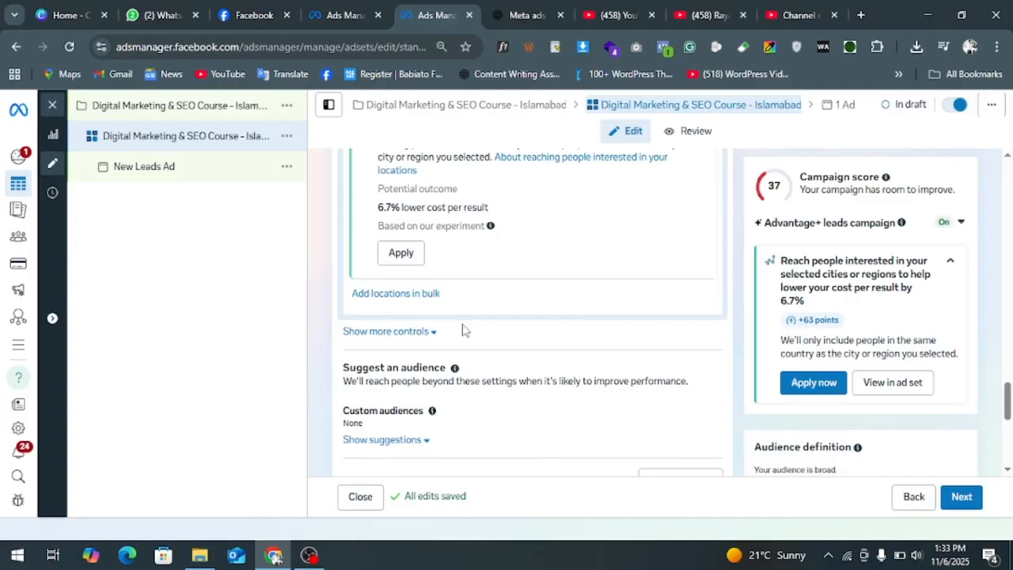
pyautogui.click(396, 332)
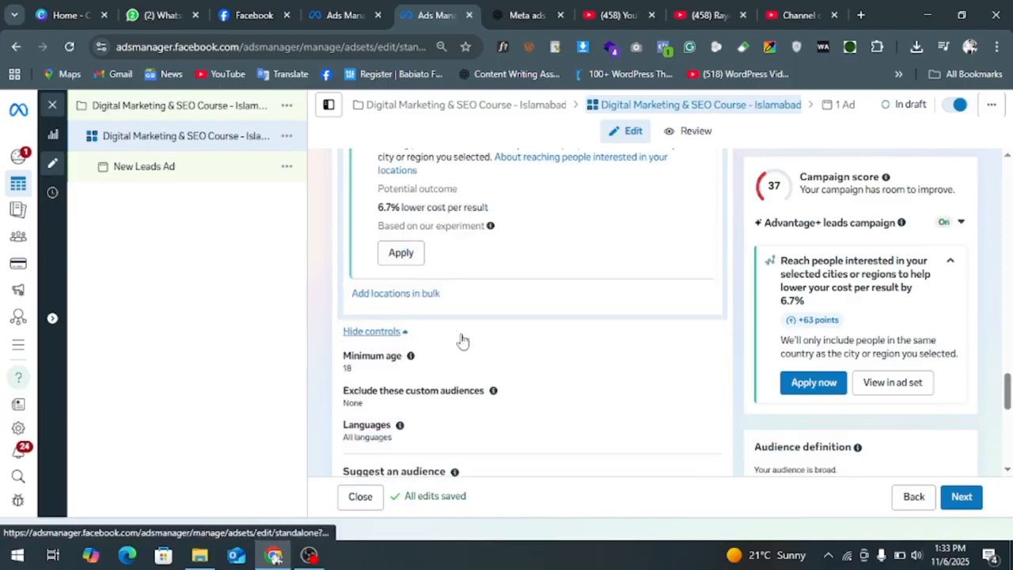
pyautogui.scroll(-2, 460, 340)
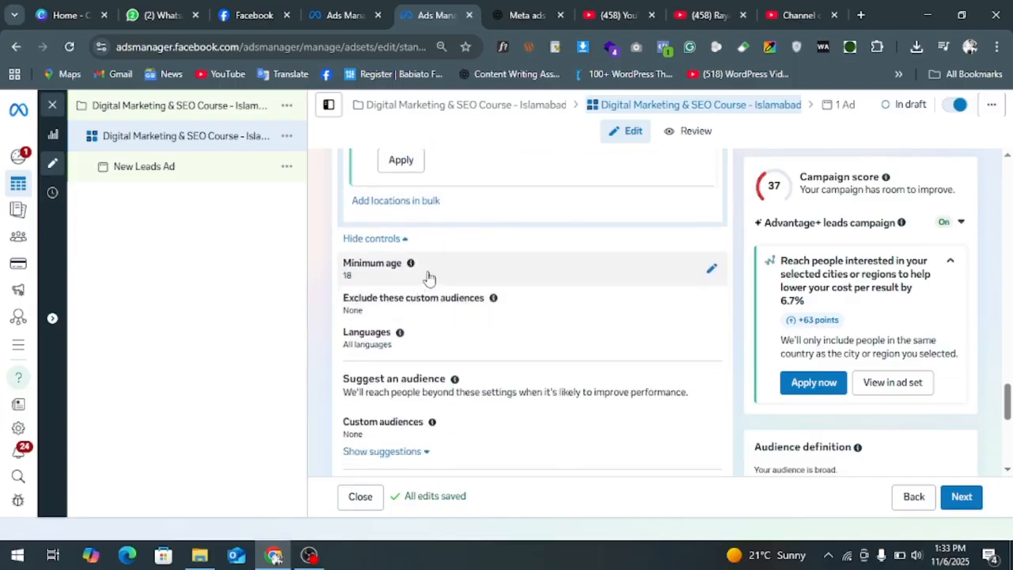
pyautogui.scroll(-2, 509, 301)
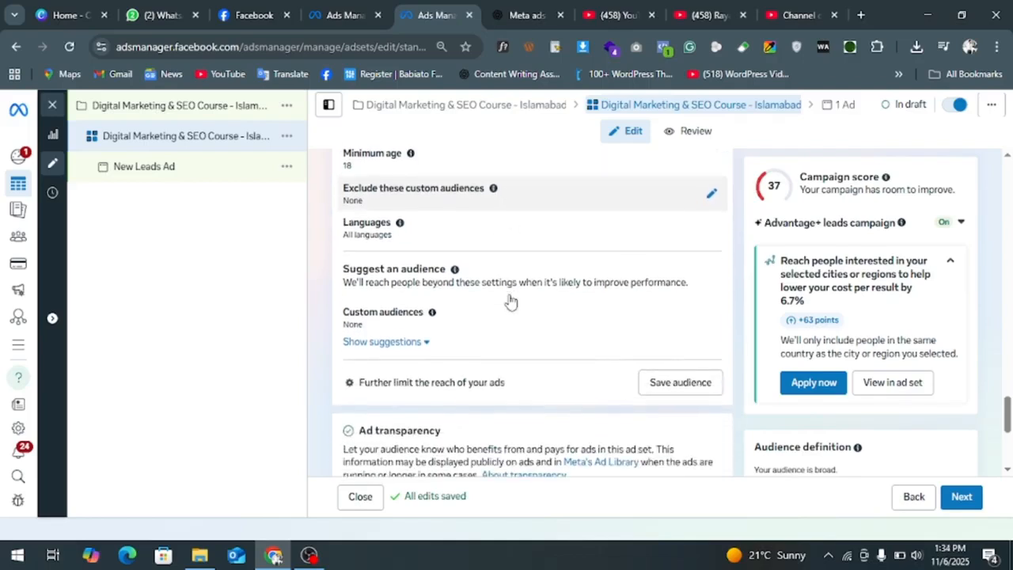
pyautogui.click(404, 337)
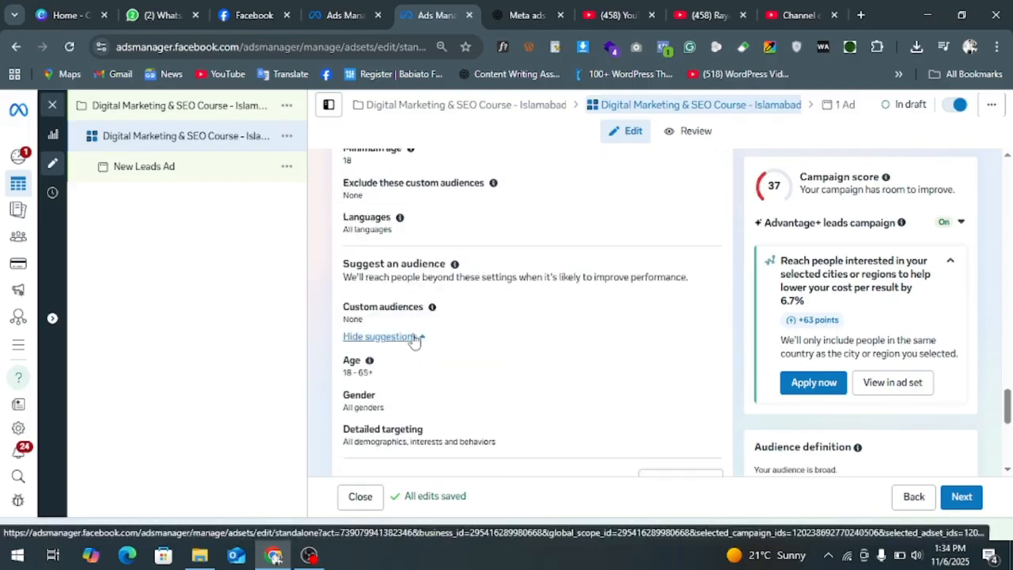
pyautogui.scroll(-1, 385, 278)
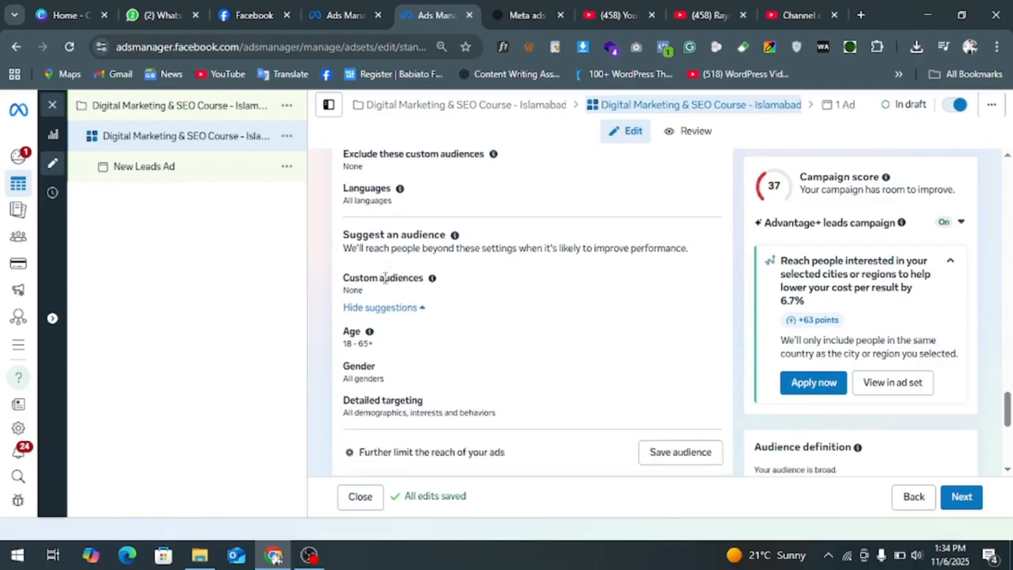
# Check the target audience section of the plan in ChatGPT, and set the suggested maximum age to 50 in Ads Manager.
pyautogui.click(526, 14)
pyautogui.scroll(-3, 580, 271)
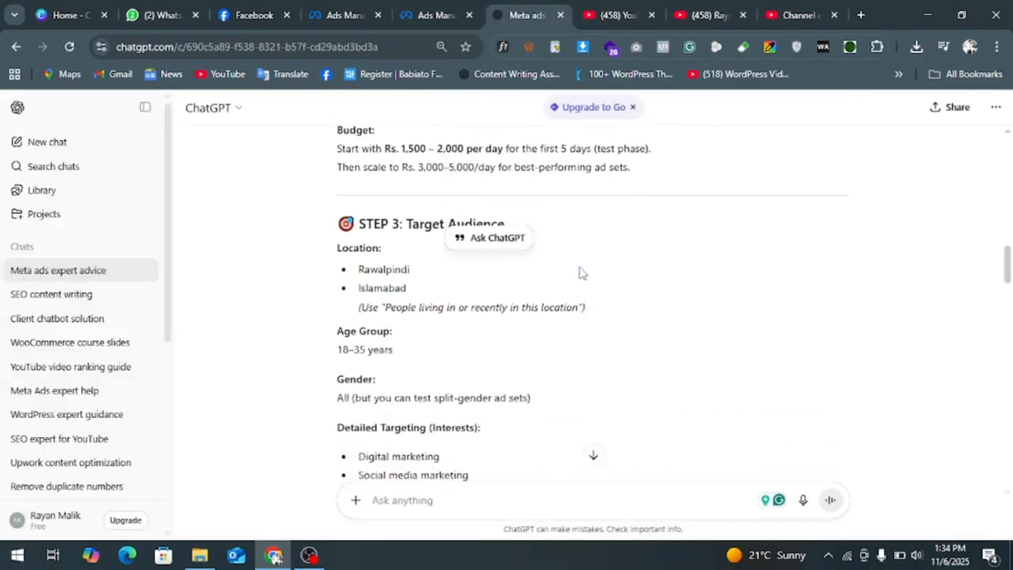
pyautogui.click(431, 14)
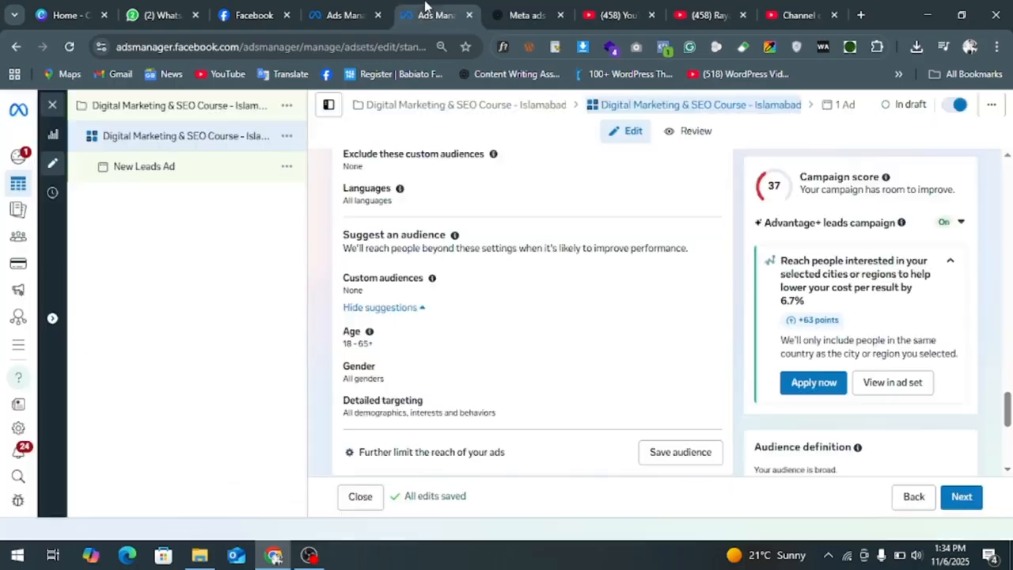
pyautogui.click(706, 340)
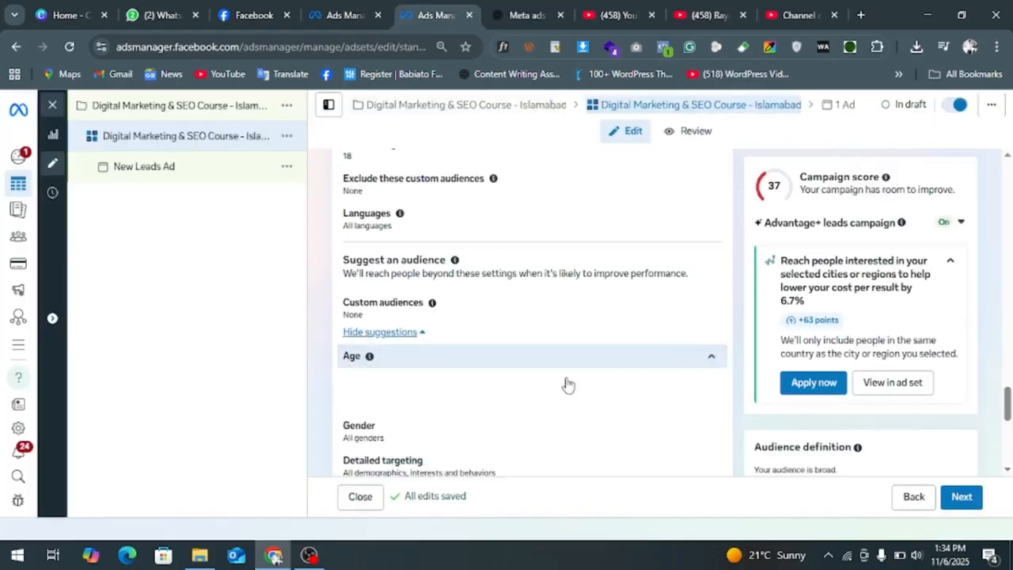
pyautogui.scroll(-3, 506, 396)
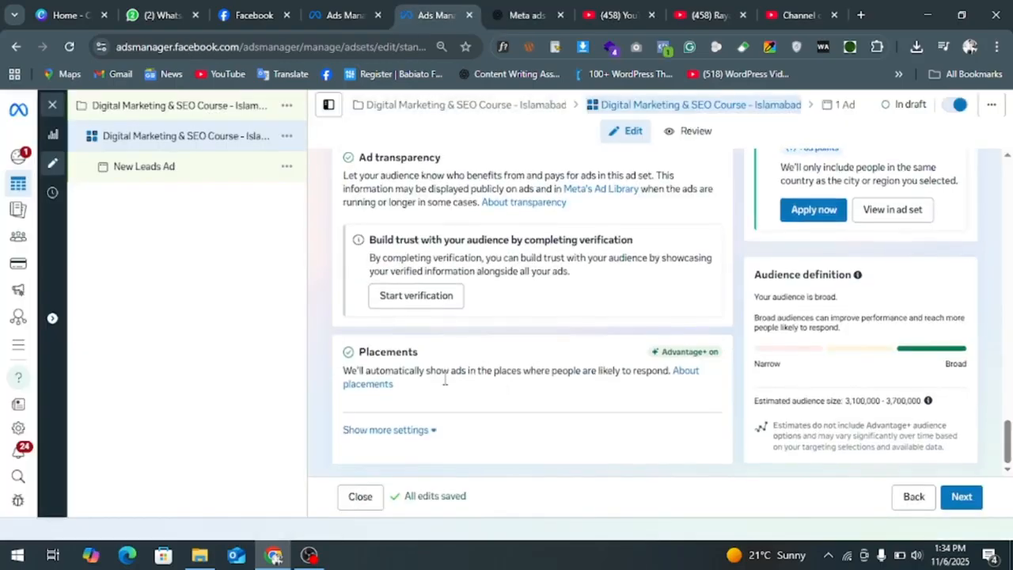
pyautogui.scroll(4, 445, 380)
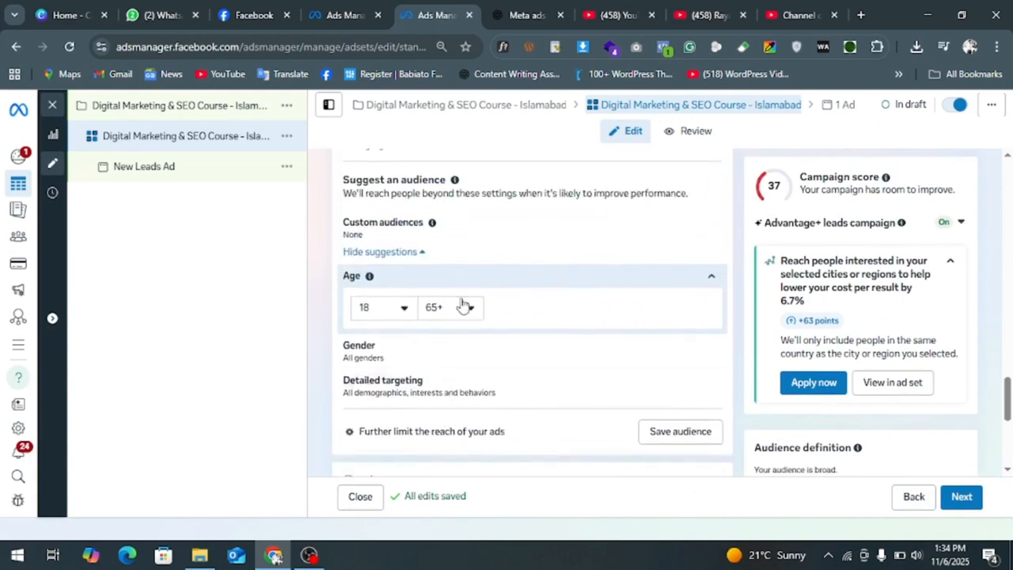
pyautogui.click(463, 307)
pyautogui.scroll(3, 479, 432)
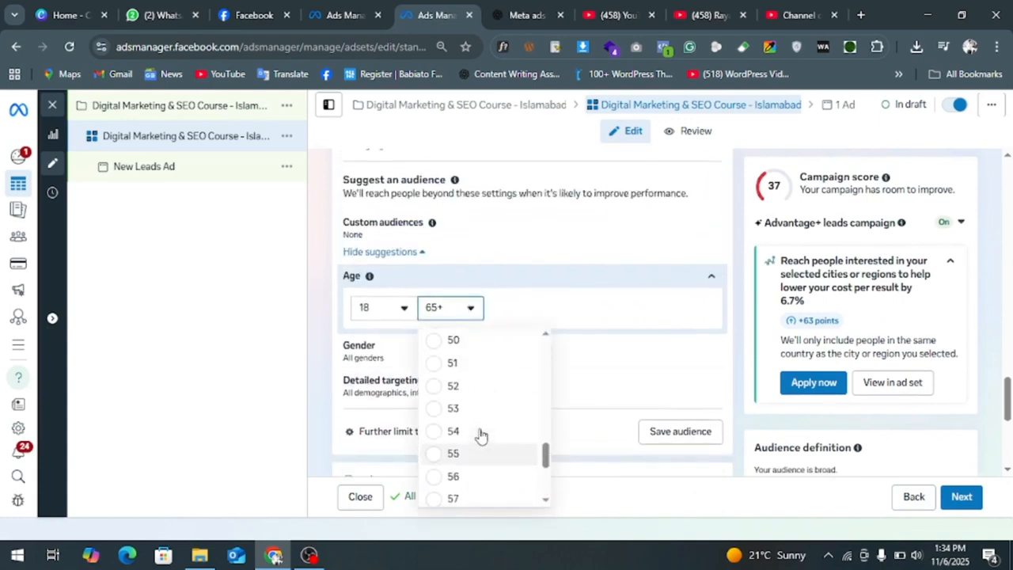
pyautogui.scroll(1, 463, 357)
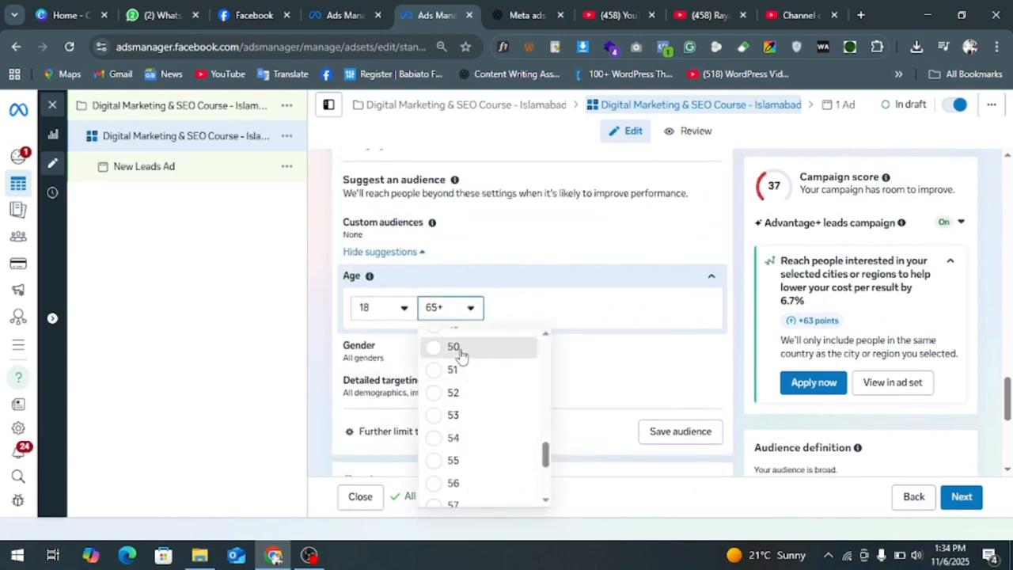
pyautogui.click(460, 352)
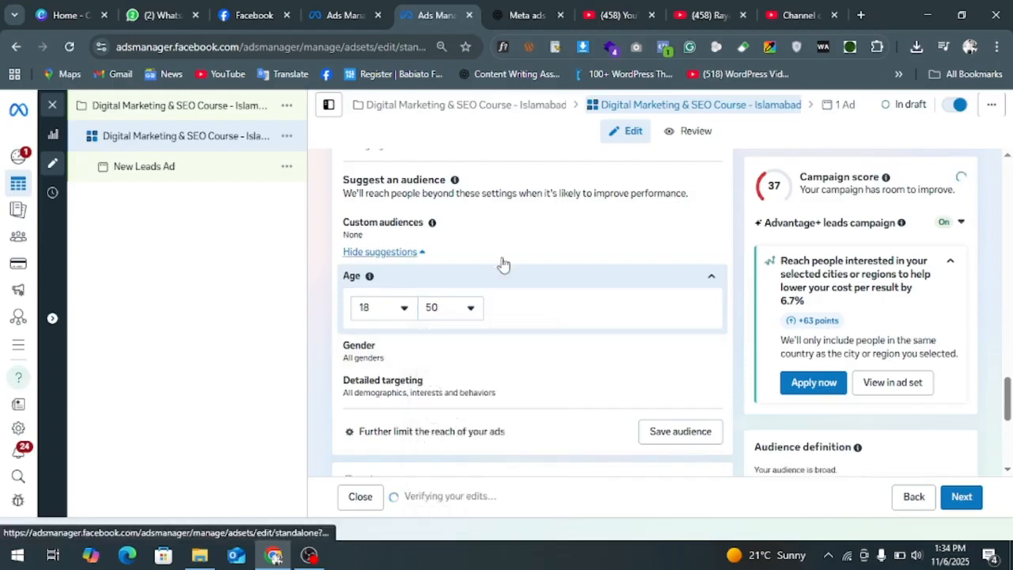
# Open the detailed targeting suggestion for editing and review the plan's recommended interests in ChatGPT.
pyautogui.scroll(-1, 503, 264)
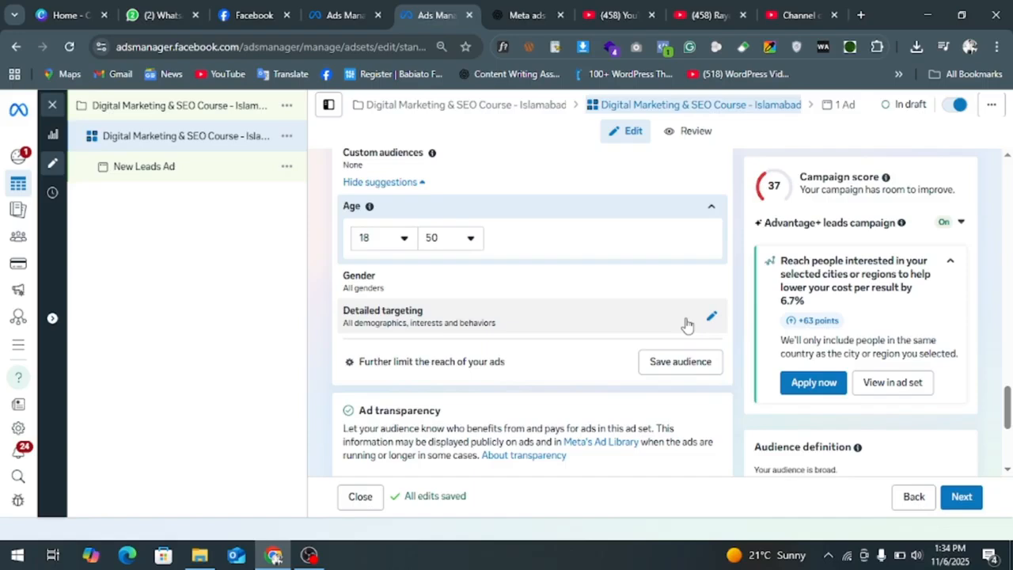
pyautogui.click(712, 318)
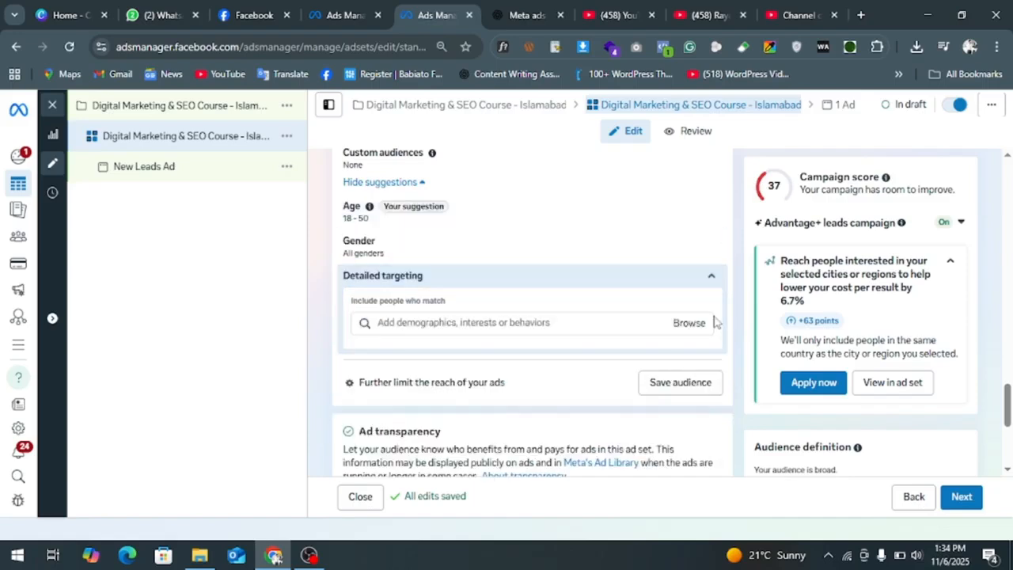
pyautogui.click(503, 9)
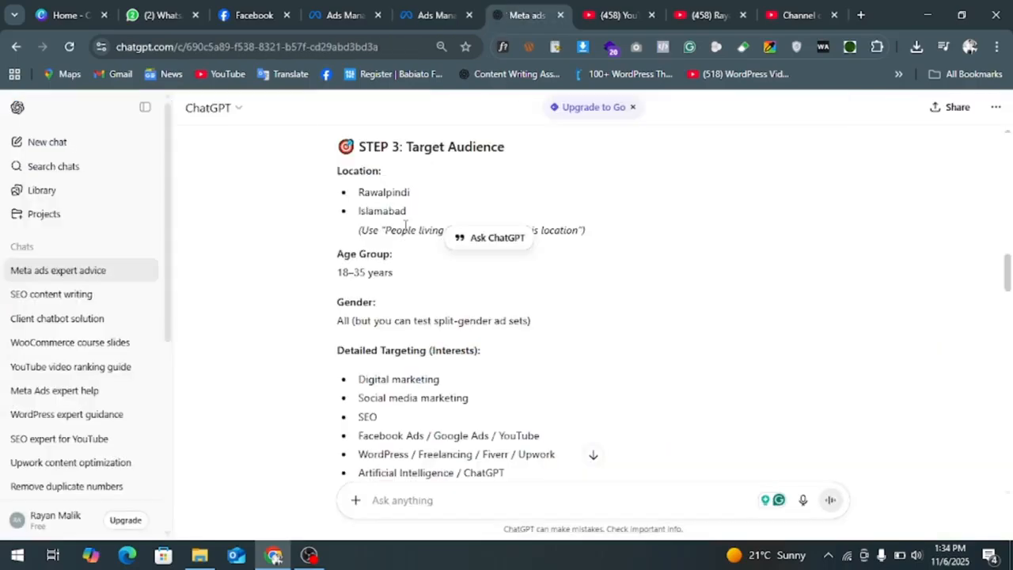
pyautogui.click(423, 12)
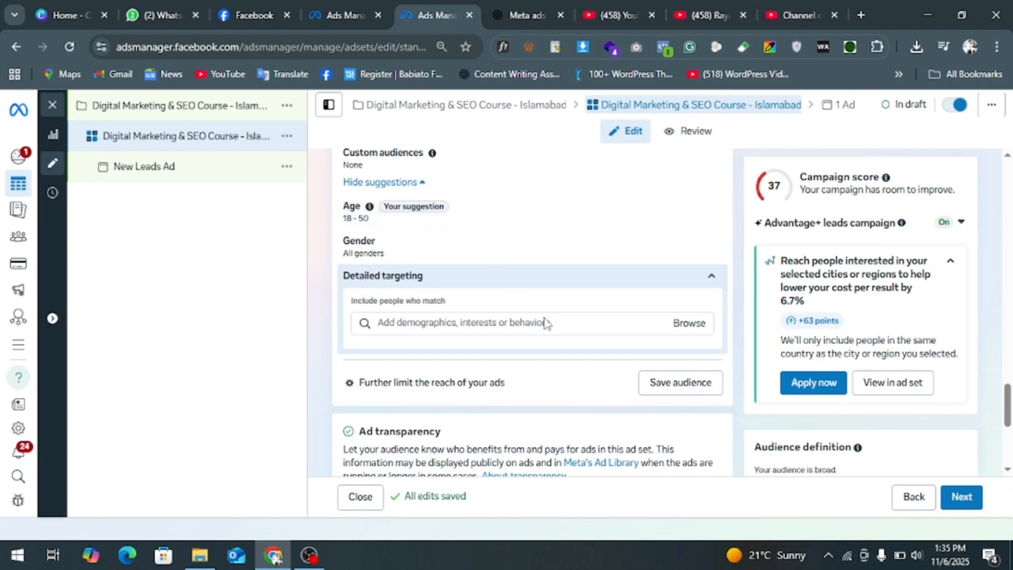
# Highlight the "Digital marketing" interest in the ChatGPT plan and return to the ad set in Ads Manager.
pyautogui.click(526, 15)
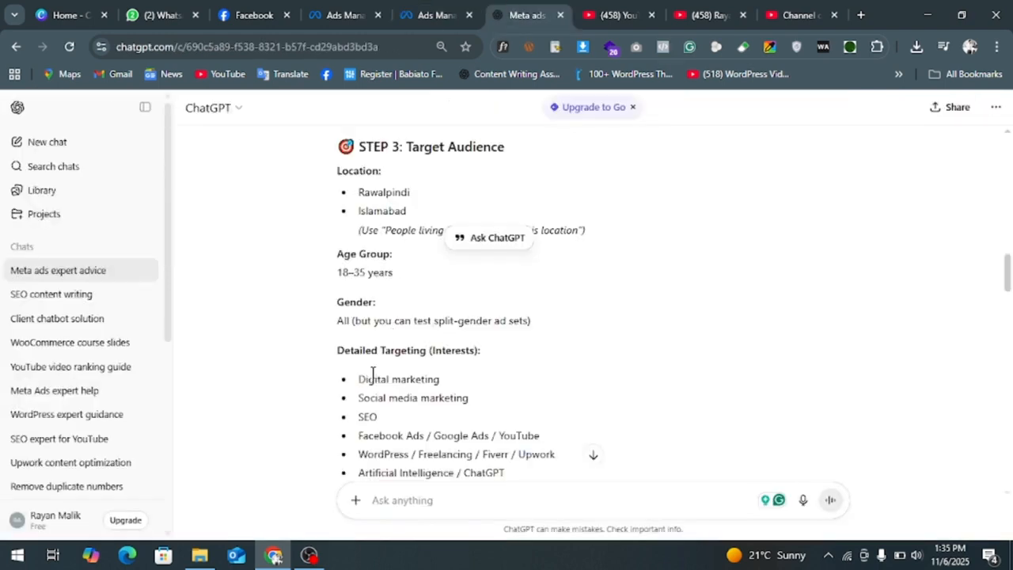
pyautogui.click(363, 378)
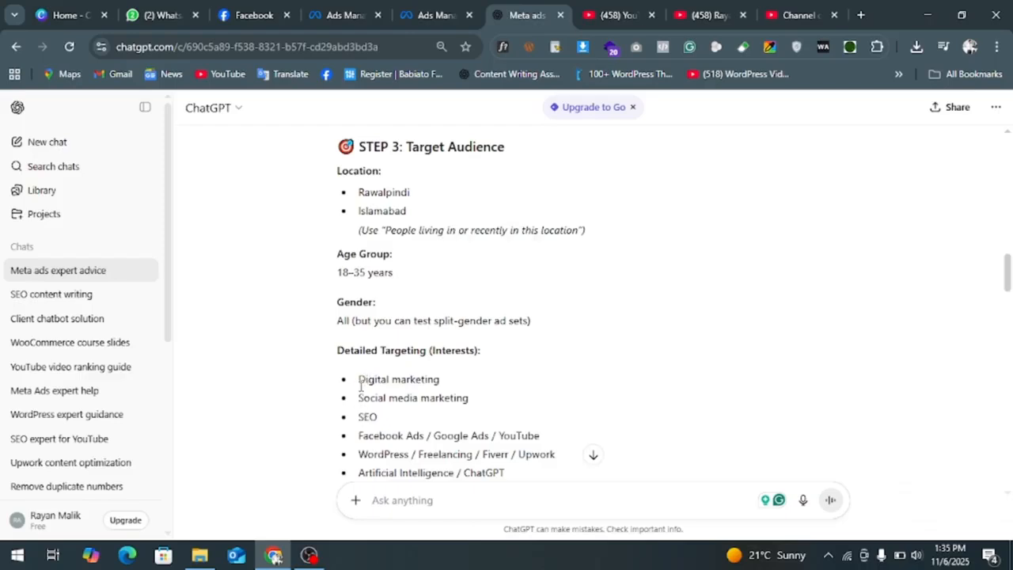
pyautogui.moveTo(358, 379); pyautogui.dragTo(440, 380)
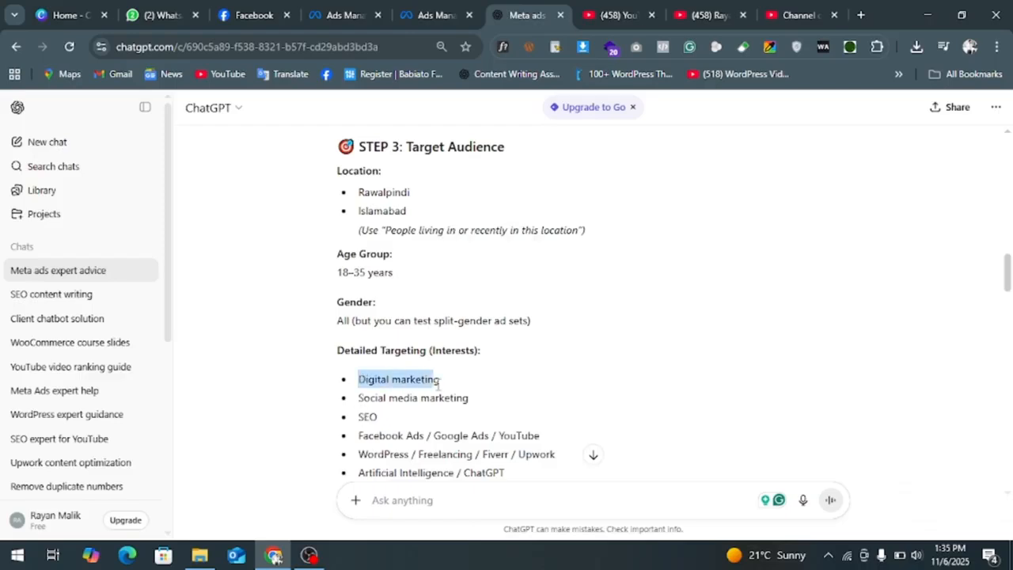
pyautogui.click(435, 15)
# Expand the additional placement settings and review the devices, platforms and placement controls.
pyautogui.scroll(-1, 519, 356)
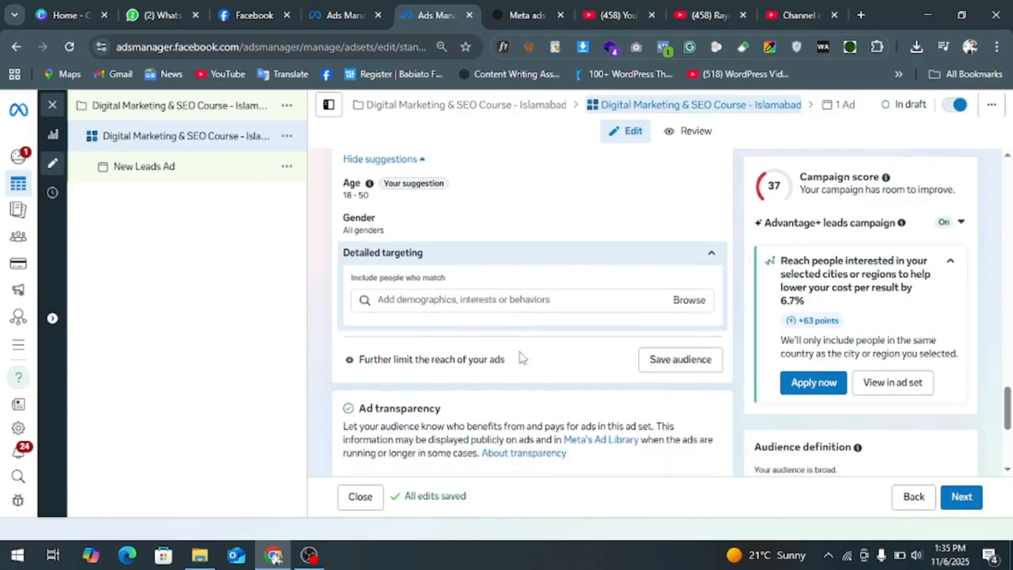
pyautogui.scroll(-1, 424, 328)
pyautogui.scroll(-3, 425, 328)
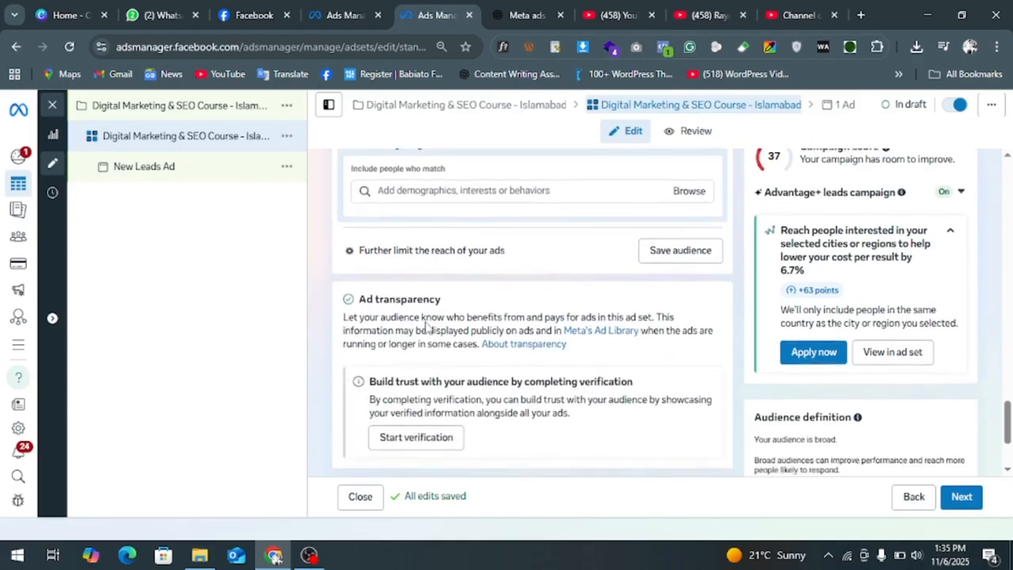
pyautogui.click(518, 12)
pyautogui.click(463, 11)
pyautogui.scroll(-3, 504, 228)
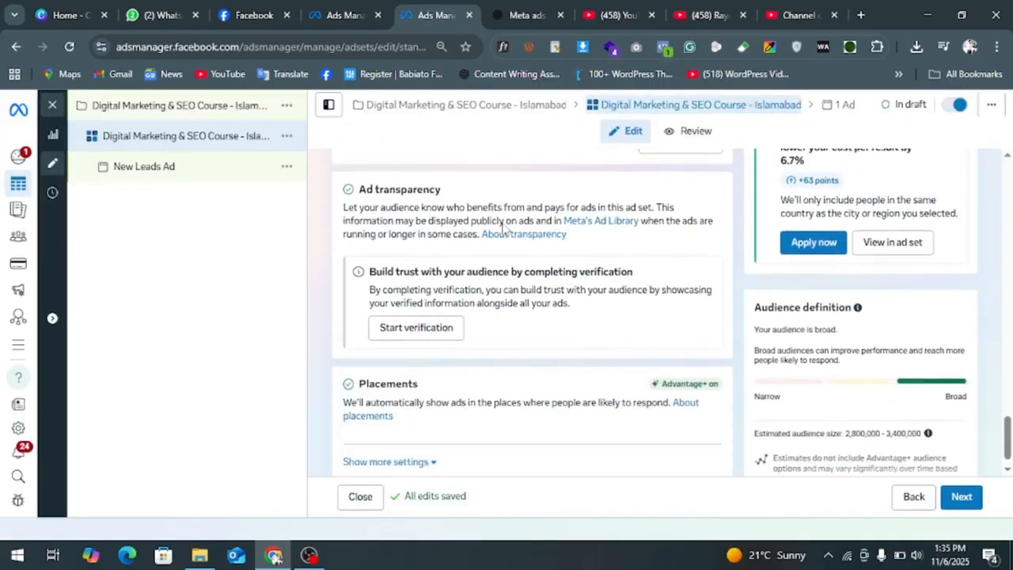
pyautogui.scroll(-1, 528, 317)
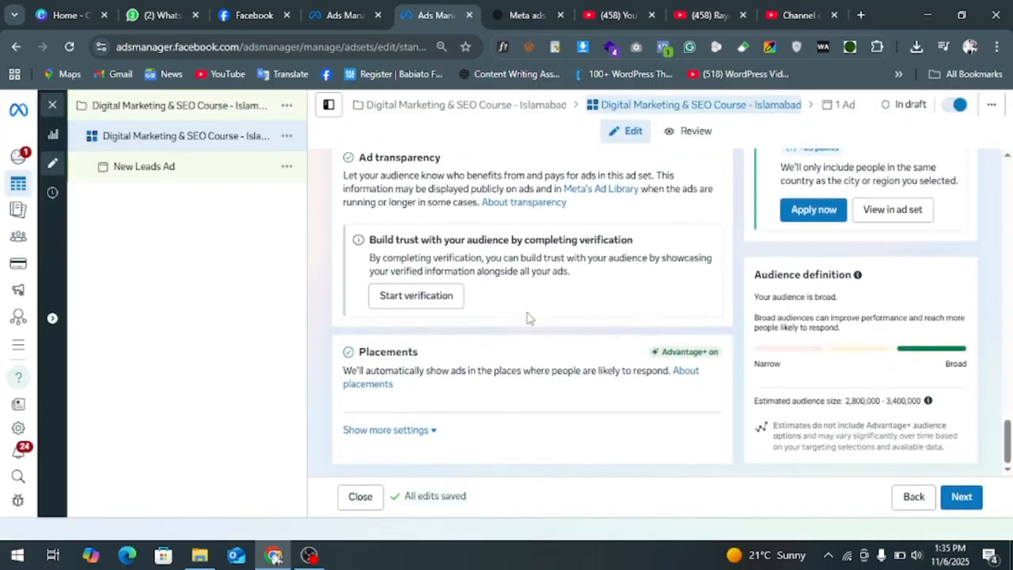
pyautogui.click(388, 432)
pyautogui.scroll(-2, 549, 339)
pyautogui.scroll(-1, 637, 249)
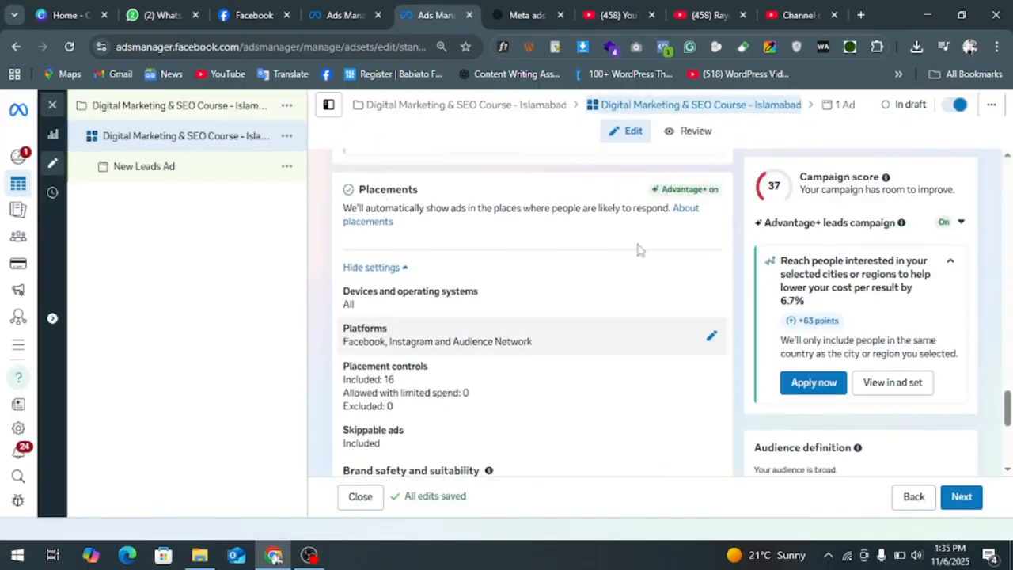
pyautogui.scroll(1, 636, 344)
pyautogui.scroll(-1, 637, 345)
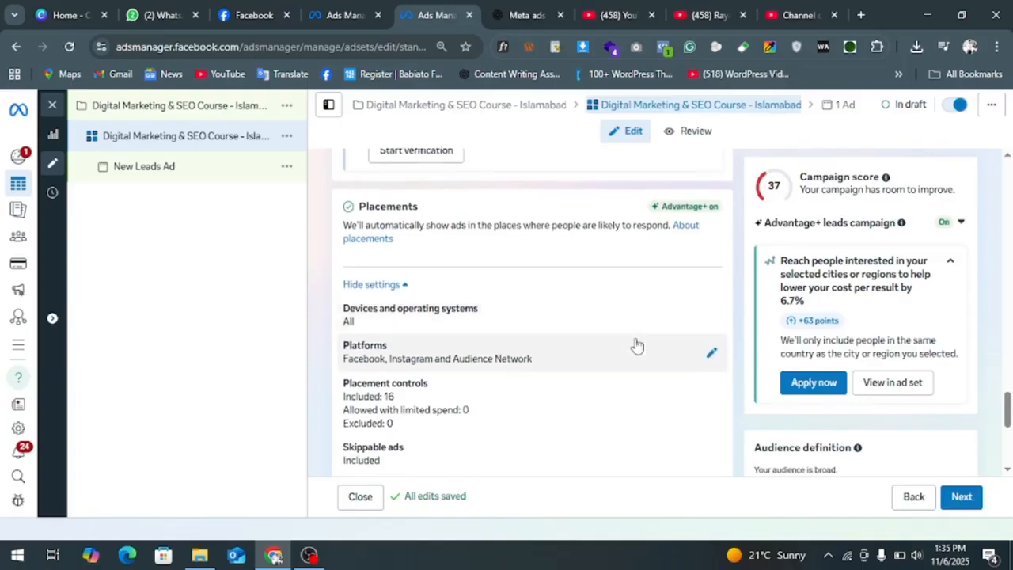
# Exclude Audience Network from the ad set's placement platforms, leaving only Facebook and Instagram selected.
pyautogui.click(709, 353)
pyautogui.scroll(-1, 703, 351)
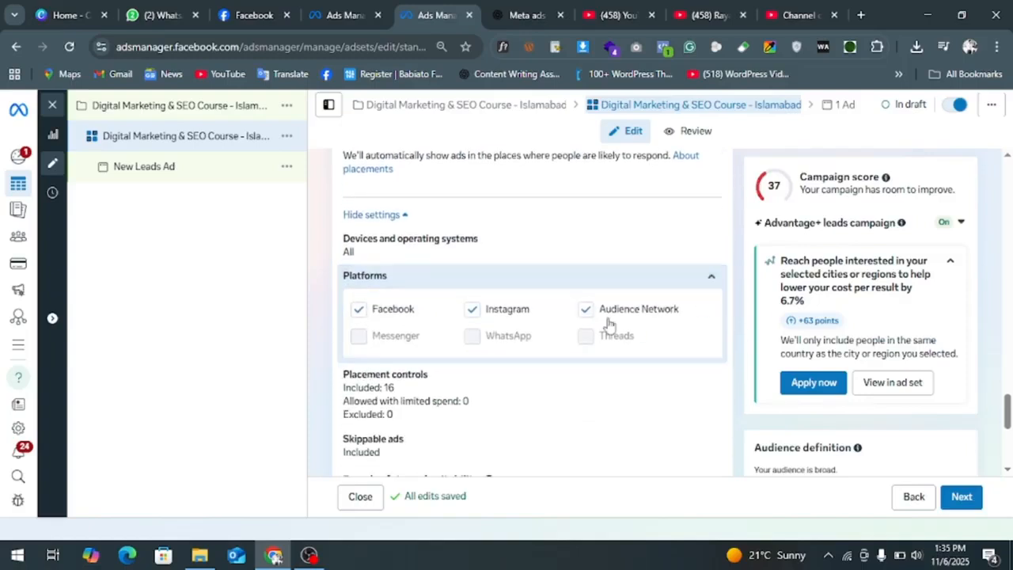
pyautogui.click(651, 304)
pyautogui.scroll(-1, 653, 251)
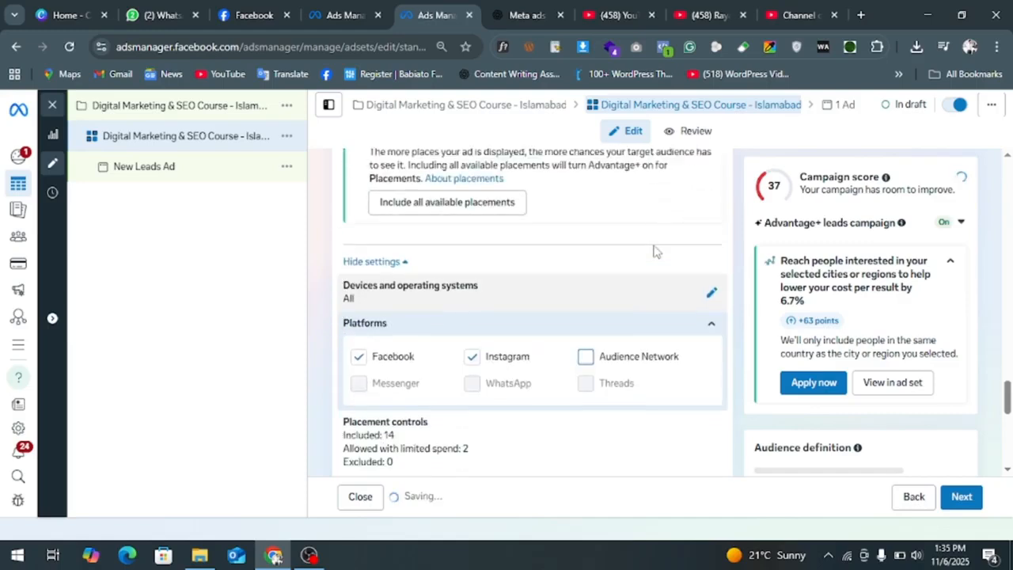
pyautogui.scroll(-2, 655, 251)
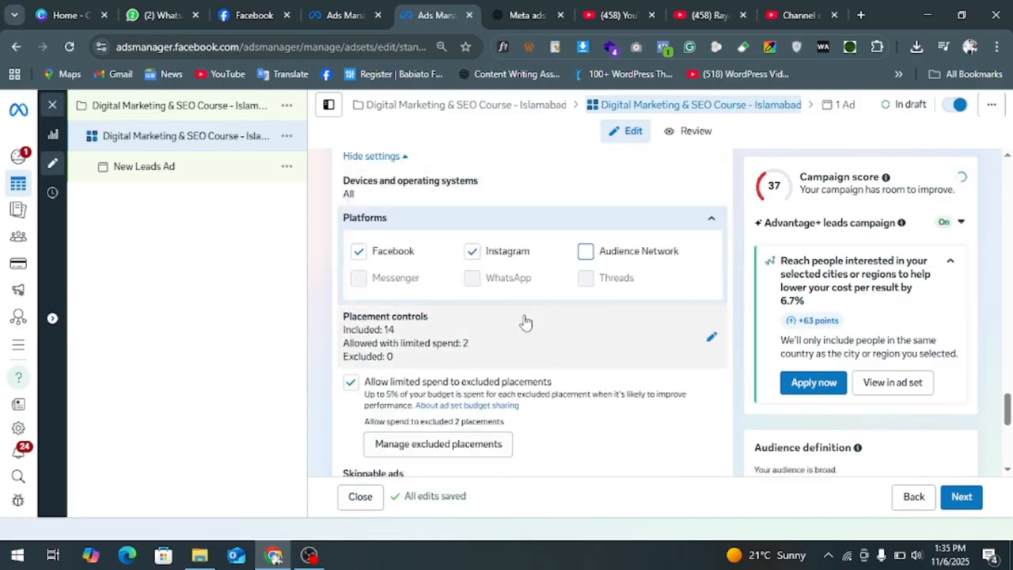
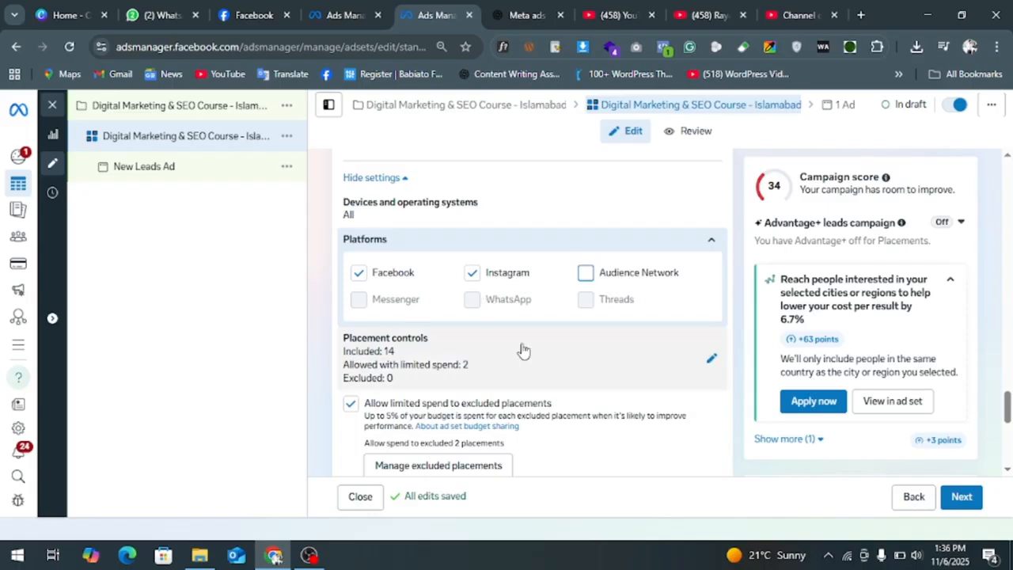
# Review the placement controls and brand safety settings, and include Audience Network among the platforms again.
pyautogui.scroll(-1, 521, 350)
pyautogui.scroll(-3, 486, 364)
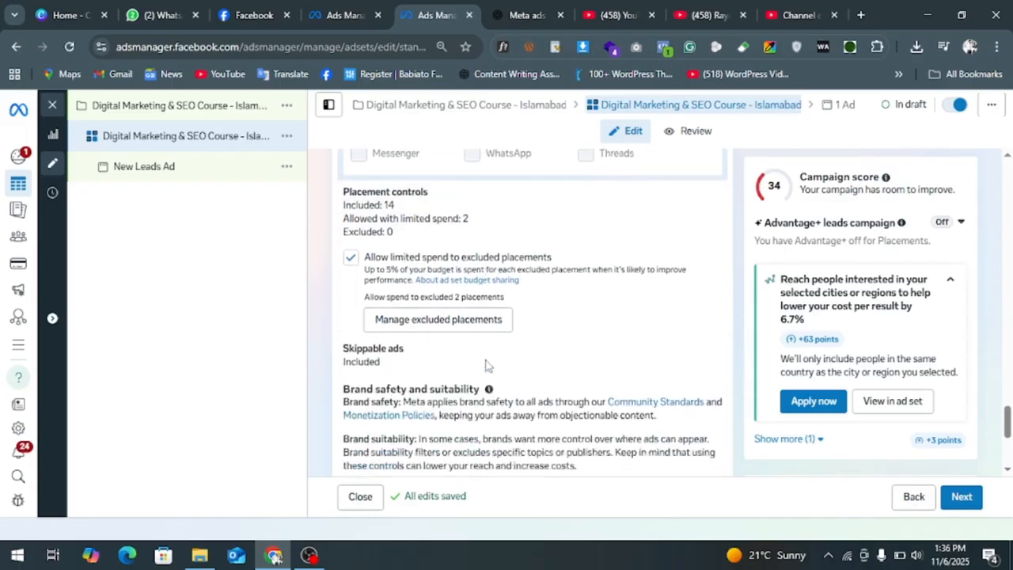
pyautogui.scroll(1, 486, 365)
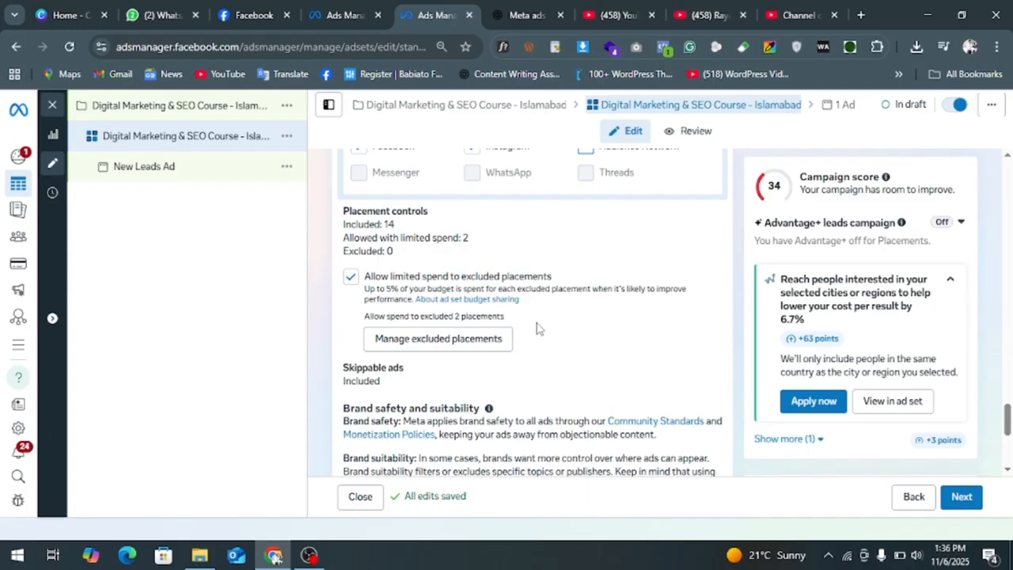
pyautogui.scroll(-4, 537, 328)
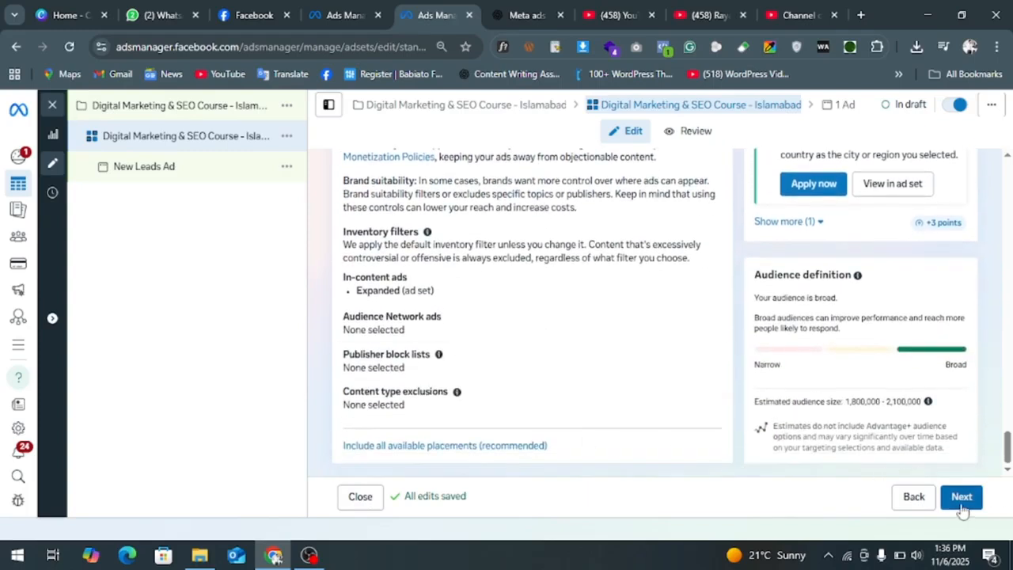
pyautogui.scroll(5, 542, 358)
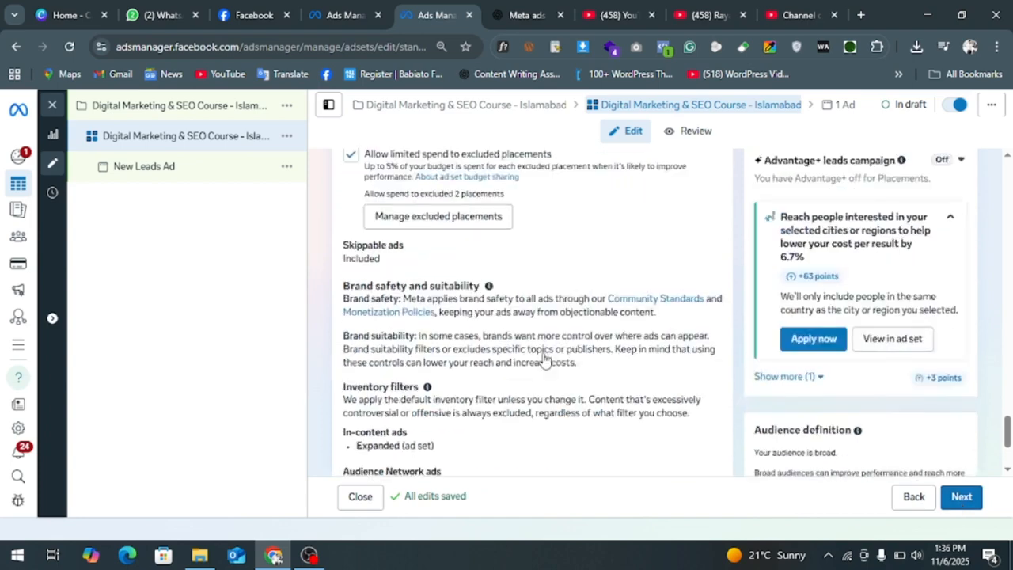
pyautogui.scroll(1, 544, 360)
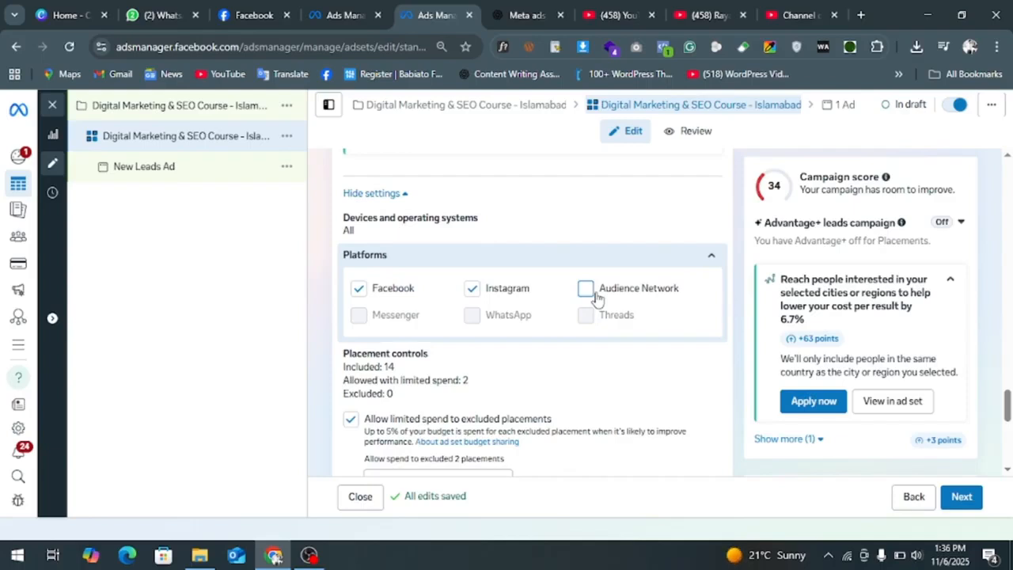
pyautogui.click(597, 298)
pyautogui.scroll(-2, 597, 298)
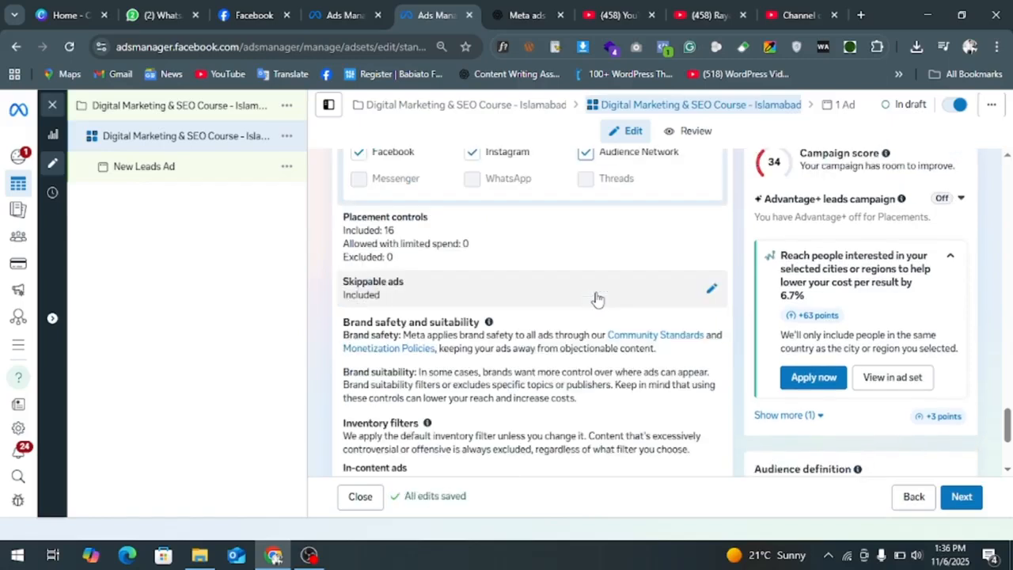
# Continue to the ad level and add the 1023 × 1280 "Learn Digital..." account image as the ad's media.
pyautogui.click(966, 506)
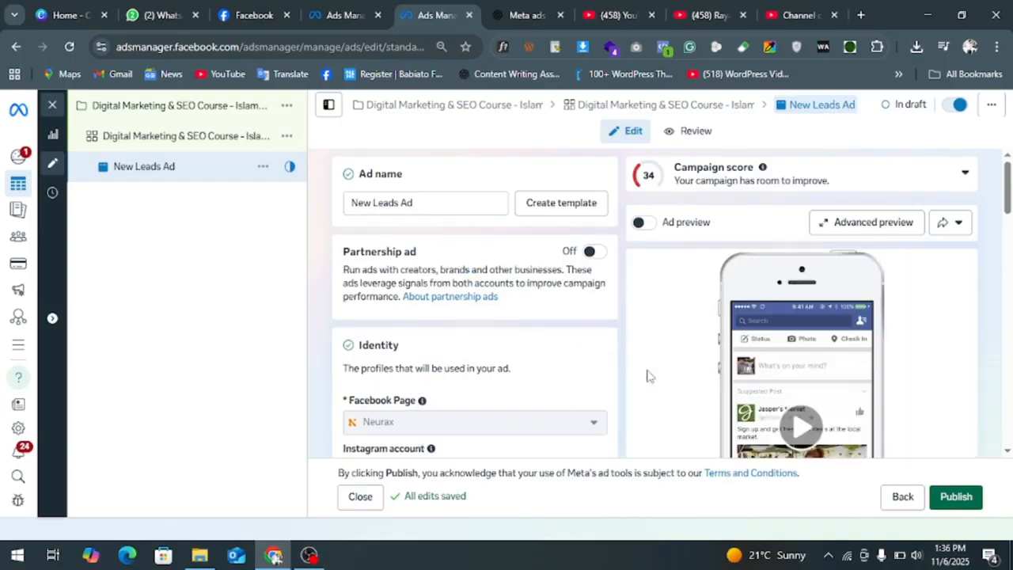
pyautogui.scroll(-1, 489, 316)
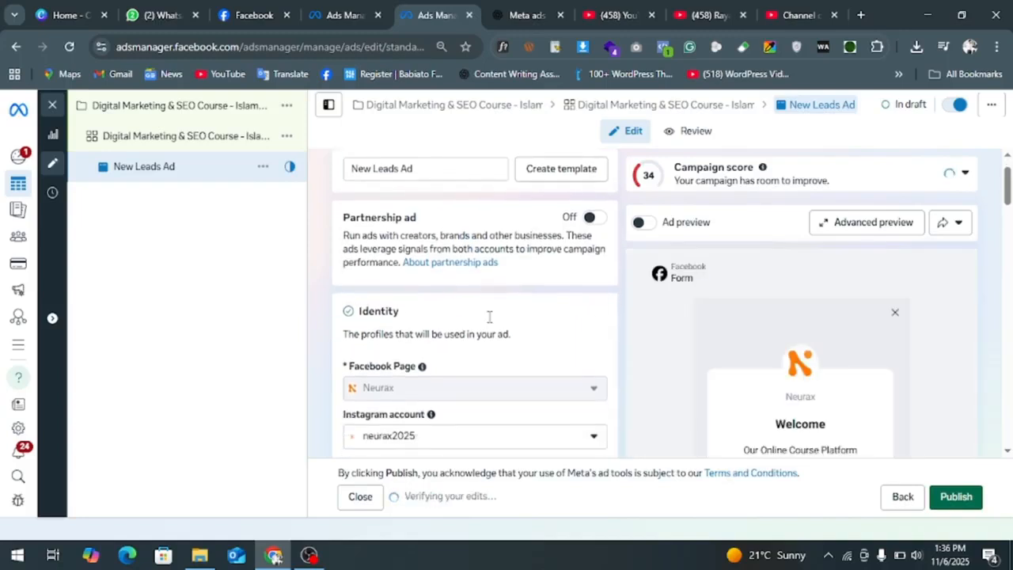
pyautogui.scroll(-5, 489, 316)
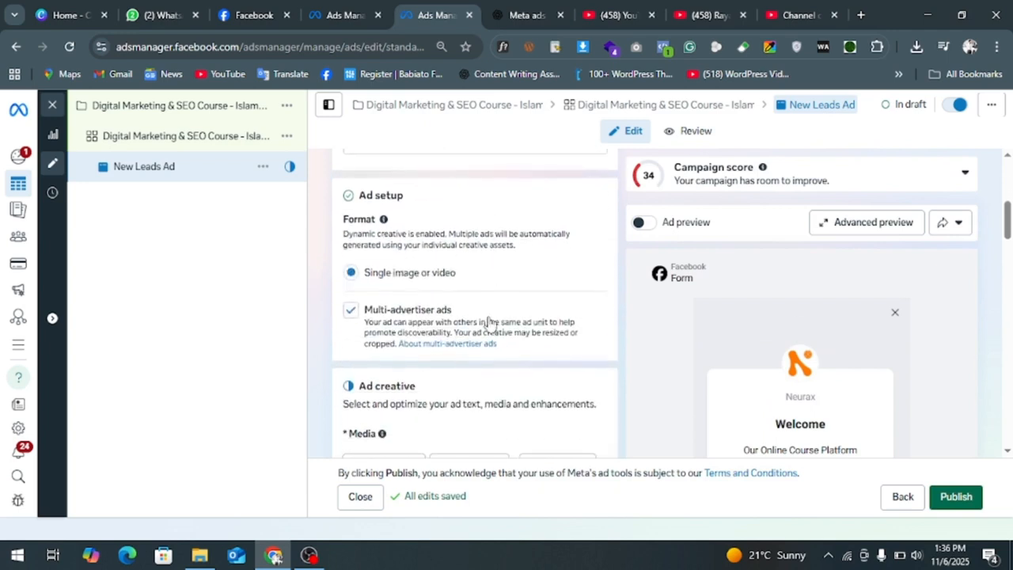
pyautogui.scroll(-3, 543, 319)
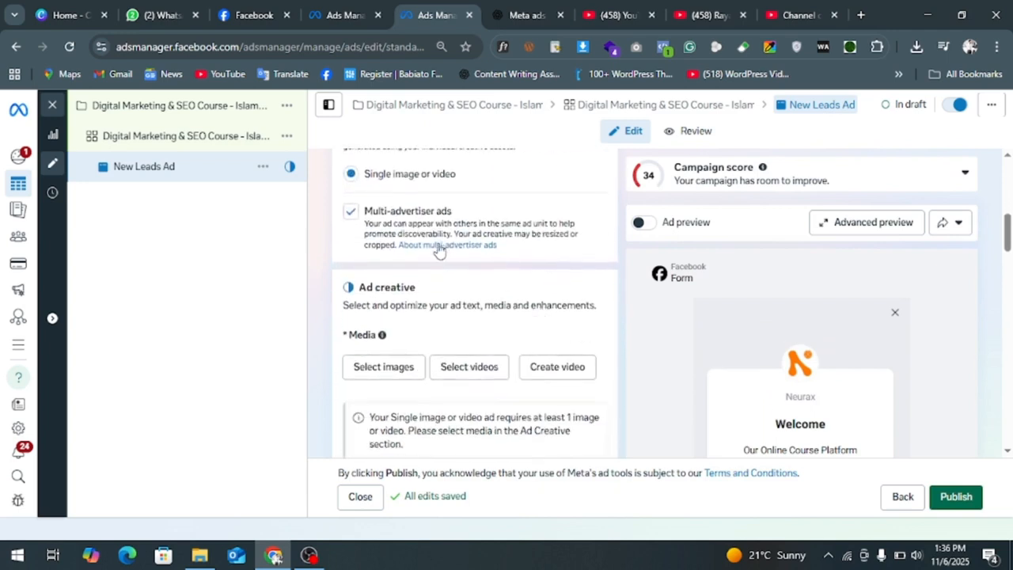
pyautogui.scroll(-1, 444, 309)
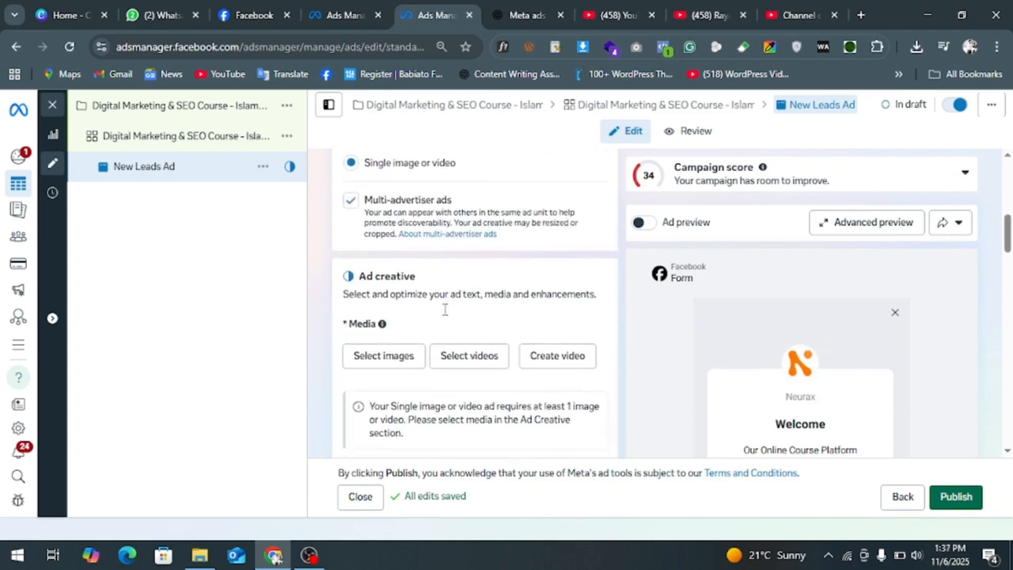
pyautogui.scroll(-3, 444, 309)
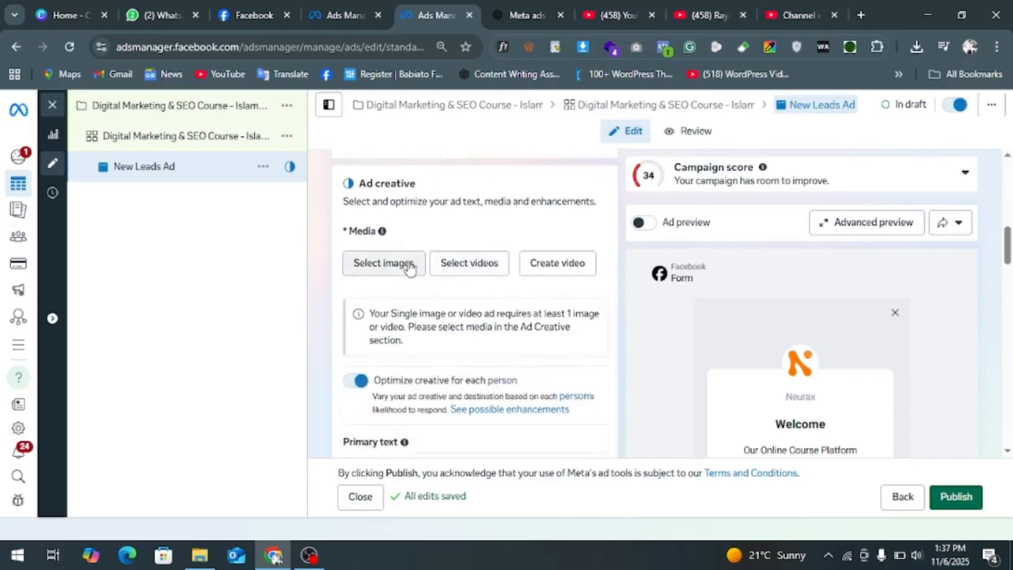
pyautogui.click(408, 266)
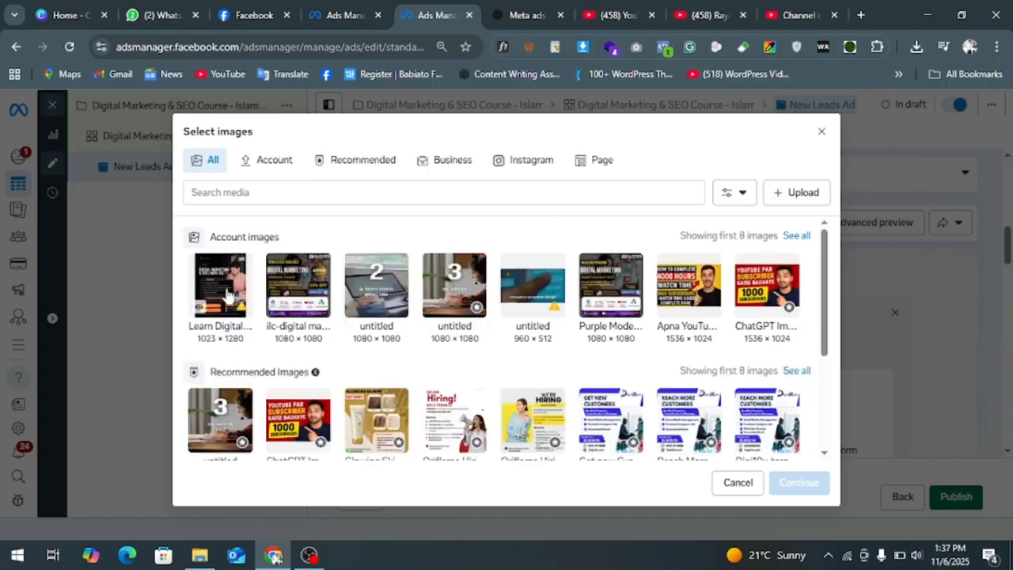
pyautogui.click(202, 294)
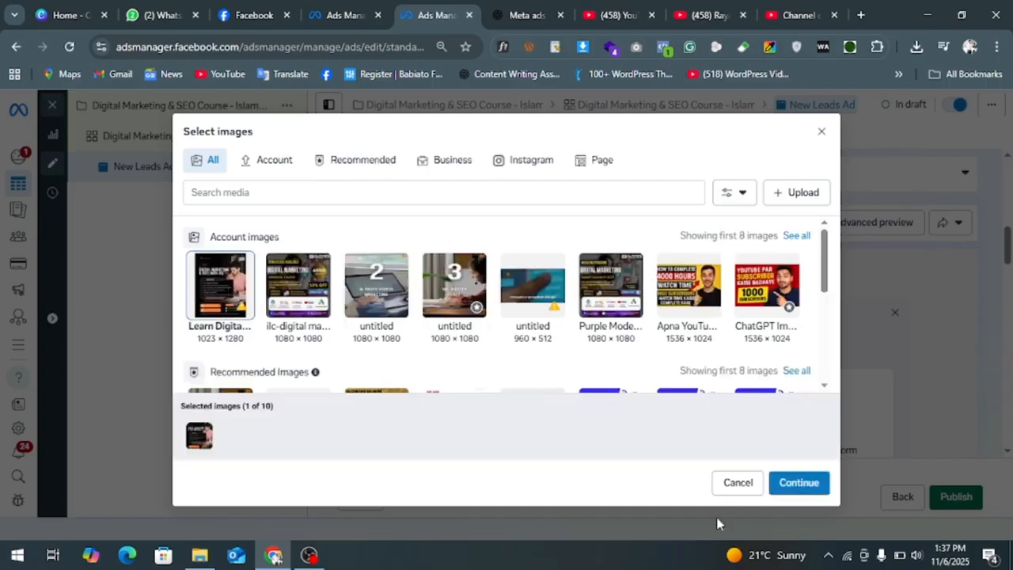
pyautogui.click(798, 481)
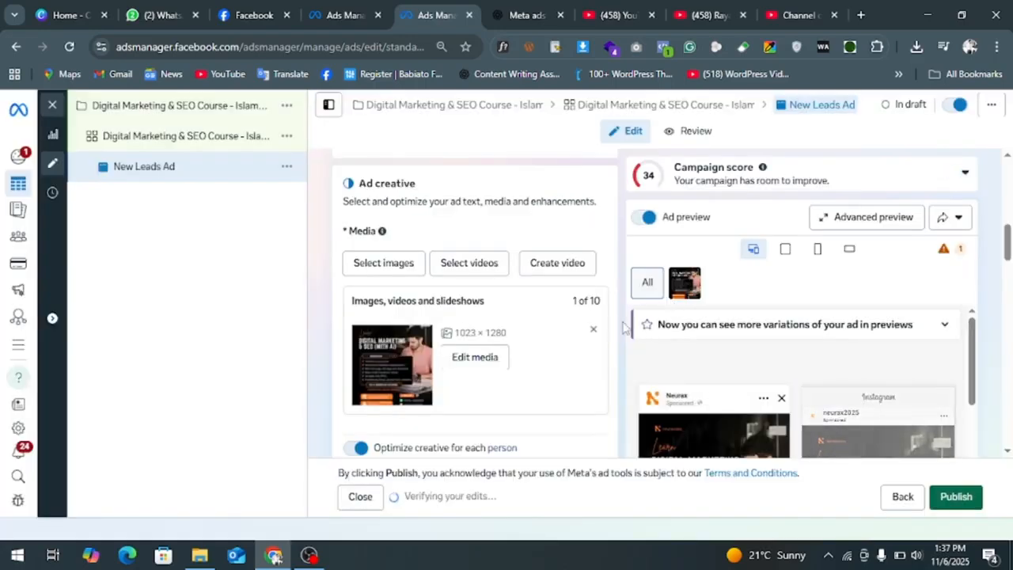
# Examine the possible creative enhancements and the ad's text, call-to-action, creative testing and instant form settings.
pyautogui.scroll(-3, 613, 327)
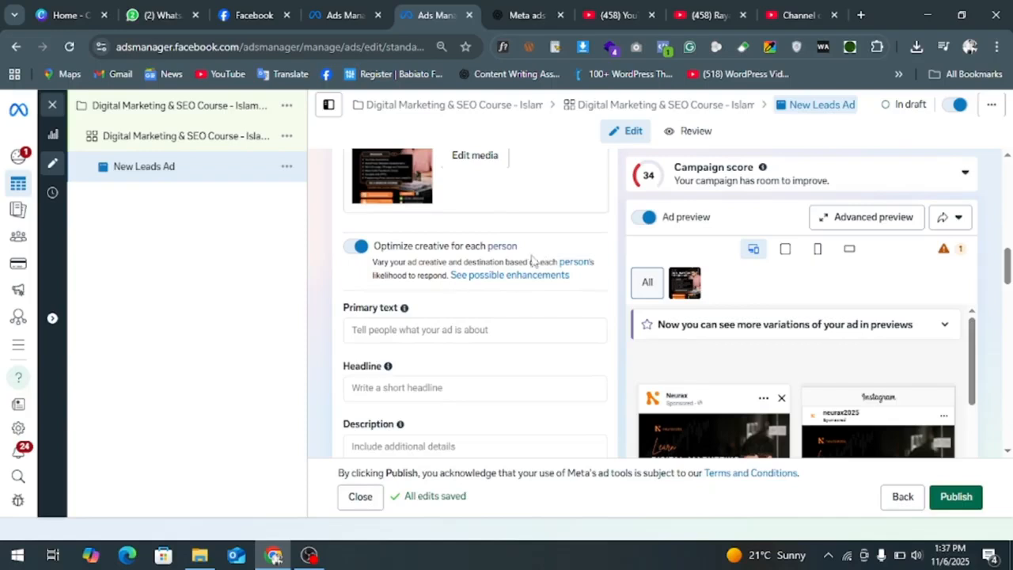
pyautogui.scroll(-1, 570, 319)
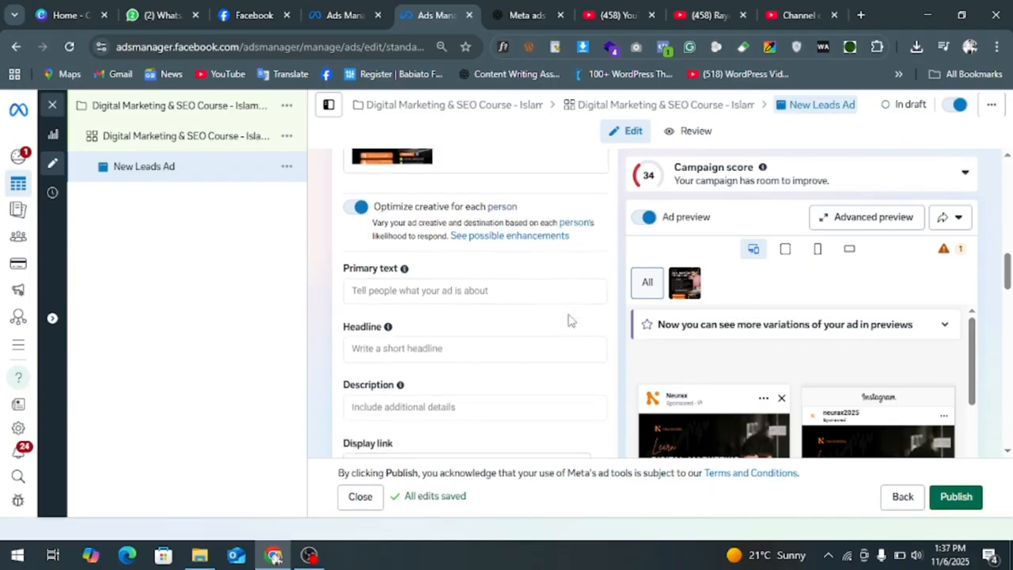
pyautogui.click(527, 235)
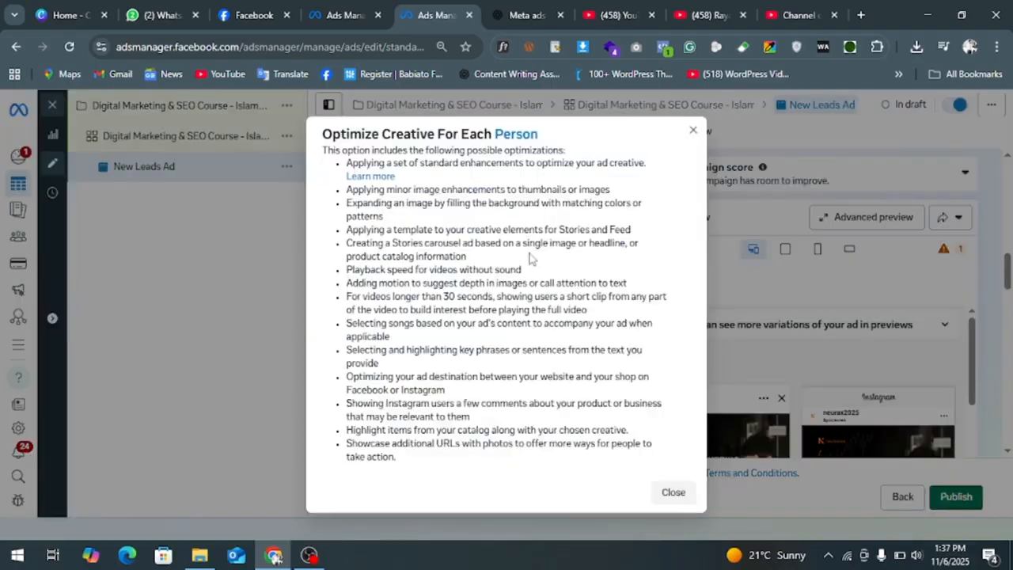
pyautogui.click(692, 129)
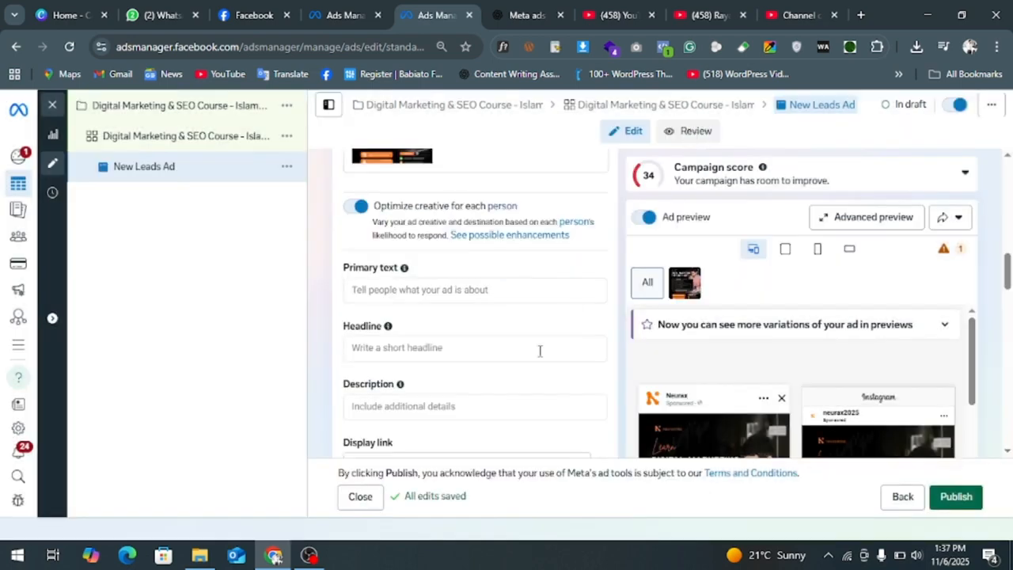
pyautogui.scroll(-1, 540, 350)
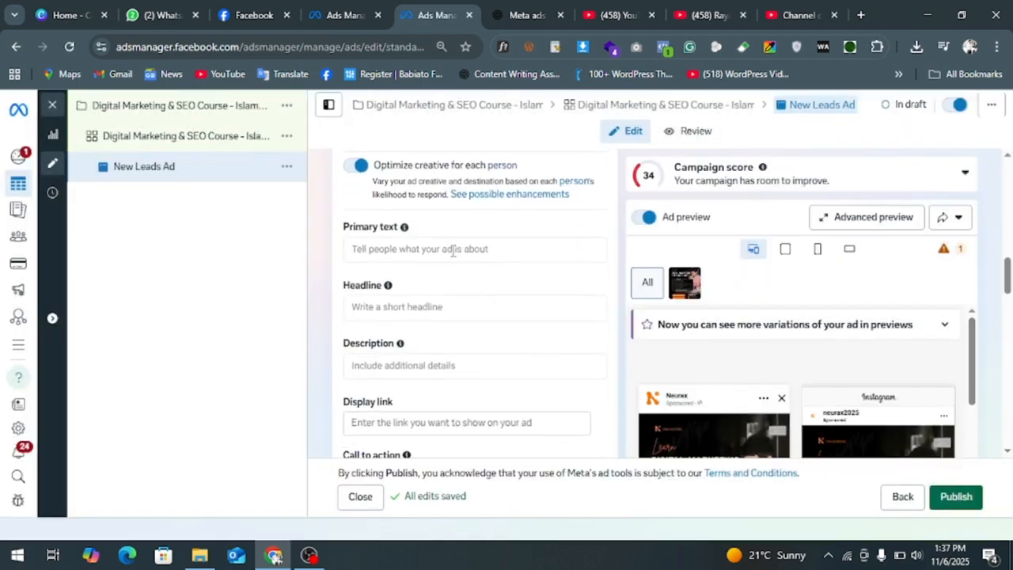
pyautogui.scroll(-3, 452, 250)
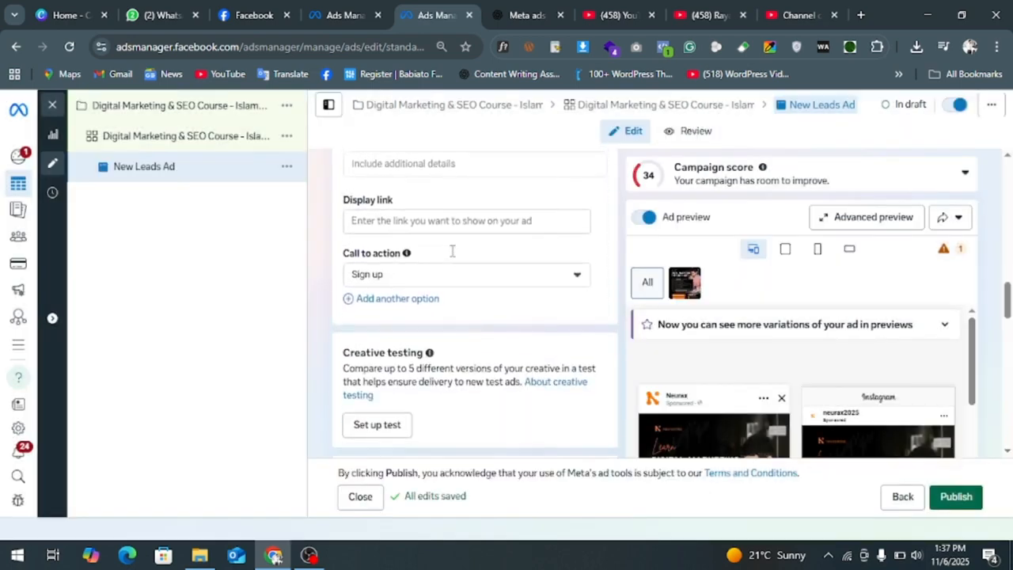
pyautogui.scroll(-1, 451, 255)
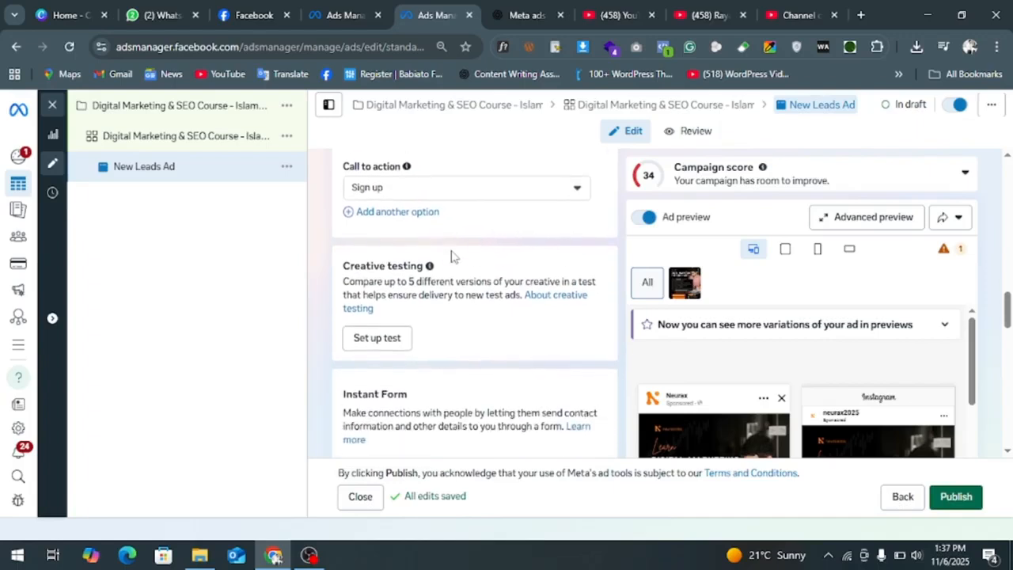
pyautogui.scroll(-1, 452, 255)
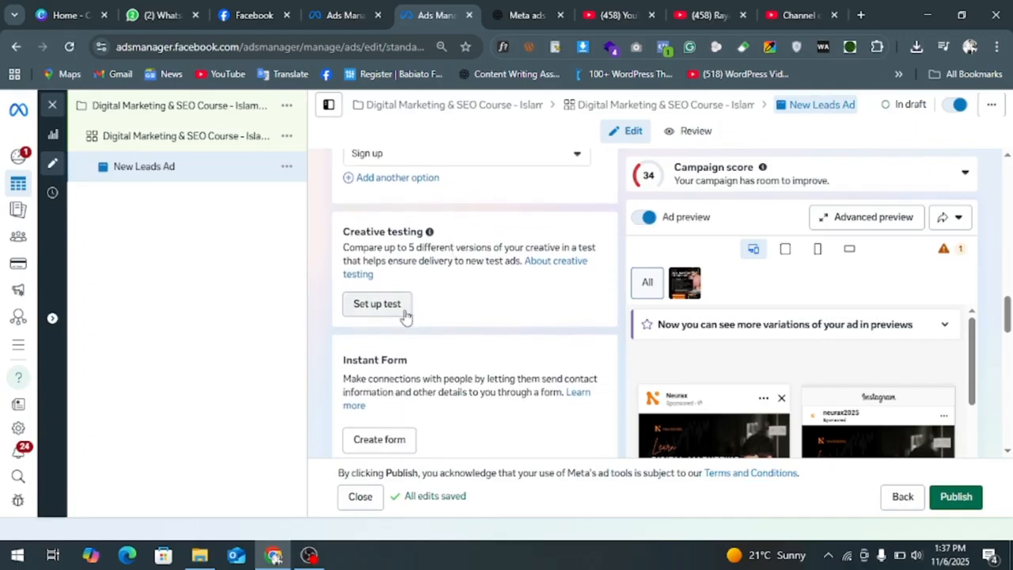
pyautogui.scroll(3, 506, 264)
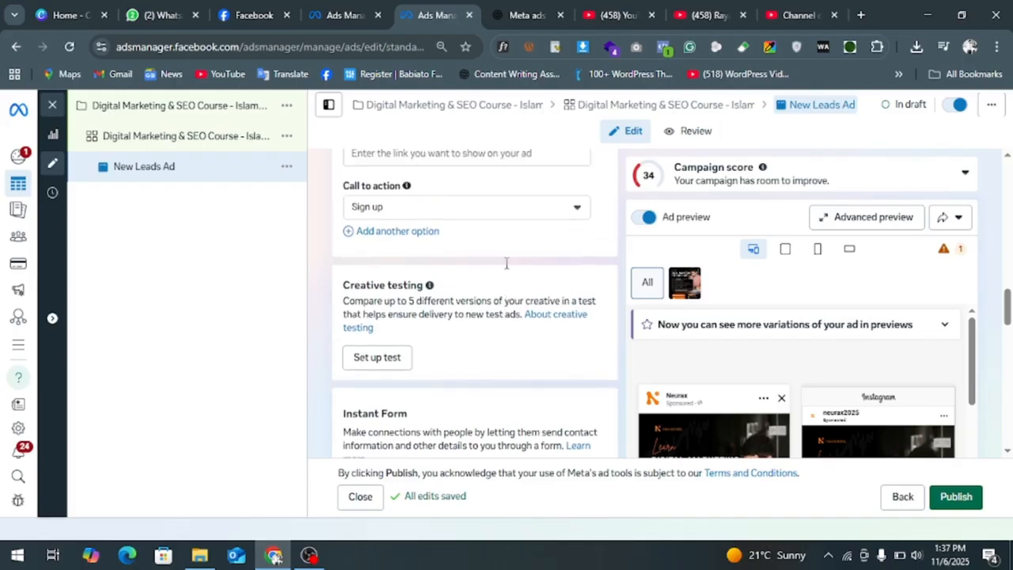
pyautogui.scroll(3, 507, 265)
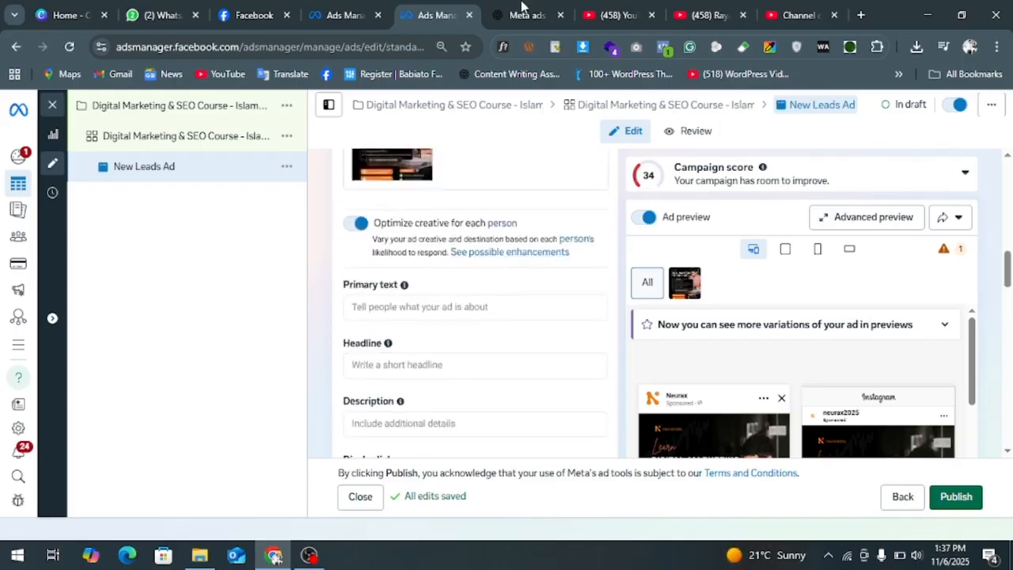
# Copy ChatGPT's Ad Creative #1 headline "Learn Digital Marketing & SEO (with AI) — 3 Months Pro Course!" into the ad's headline.
pyautogui.click(553, 8)
pyautogui.scroll(-5, 575, 372)
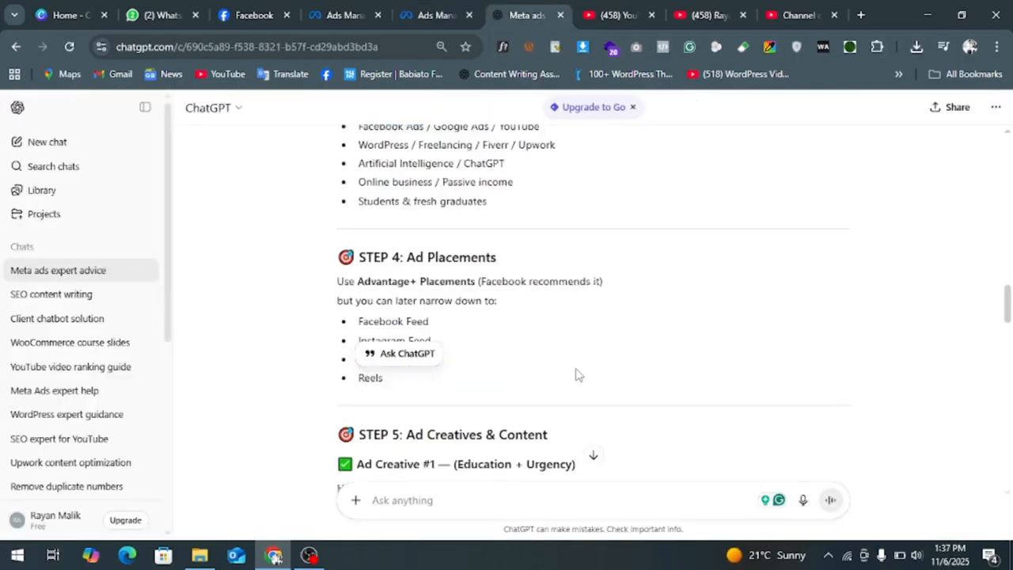
pyautogui.scroll(-2, 565, 335)
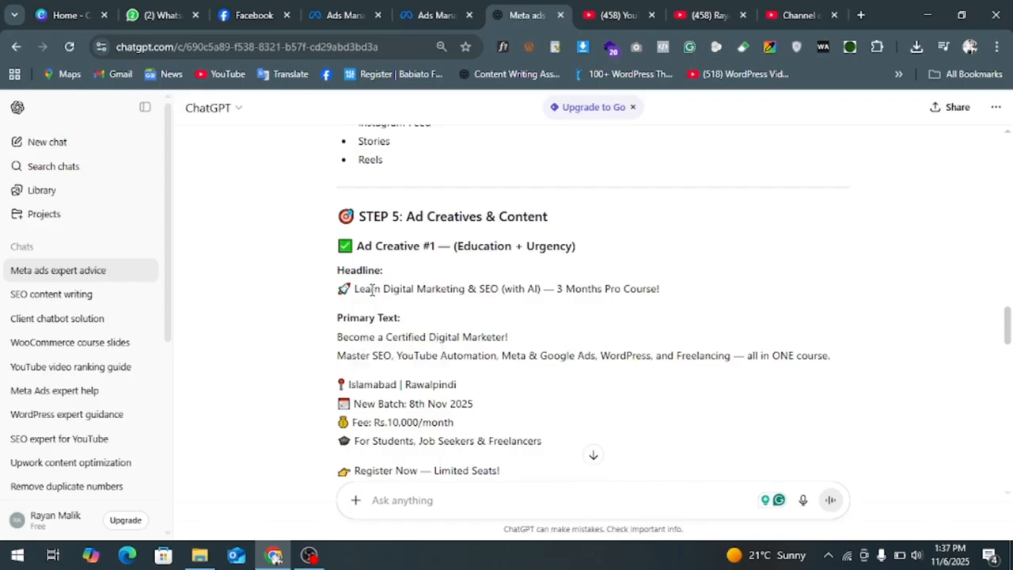
pyautogui.moveTo(355, 288); pyautogui.dragTo(541, 282)
pyautogui.moveTo(651, 286); pyautogui.dragTo(660, 288)
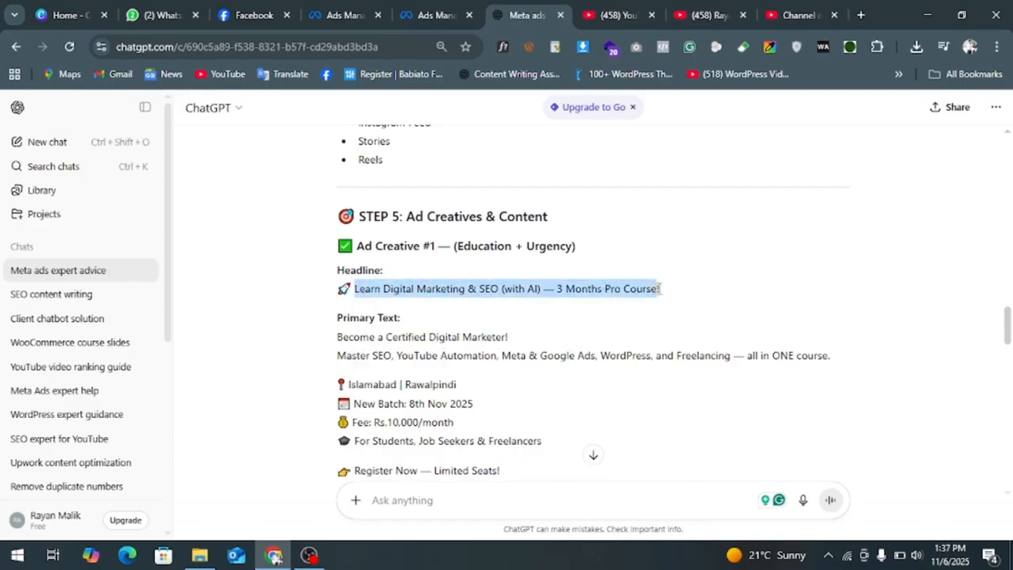
pyautogui.click(452, 9)
pyautogui.click(436, 313)
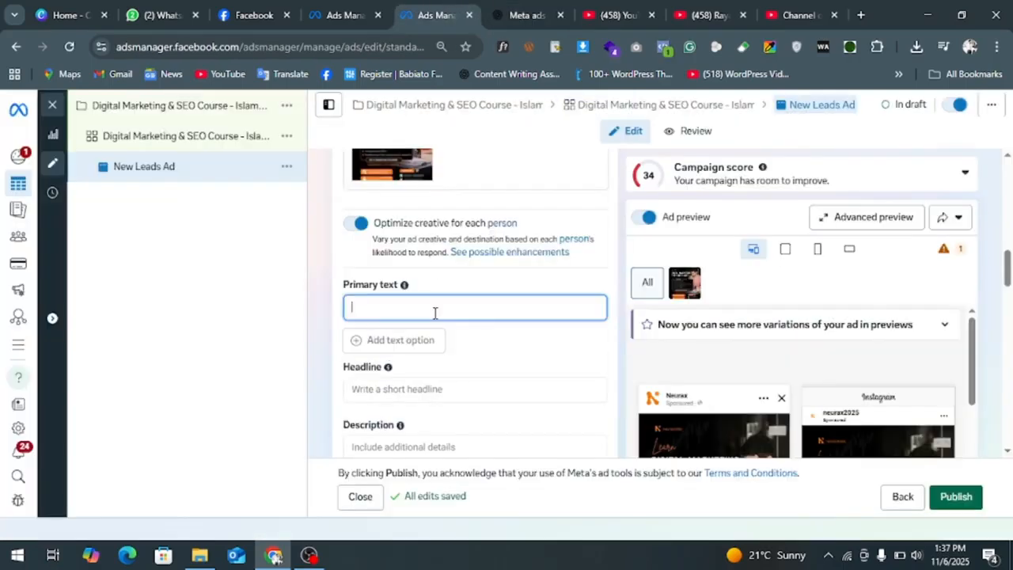
pyautogui.click(426, 389)
pyautogui.hotkey('ctrl', 'v')
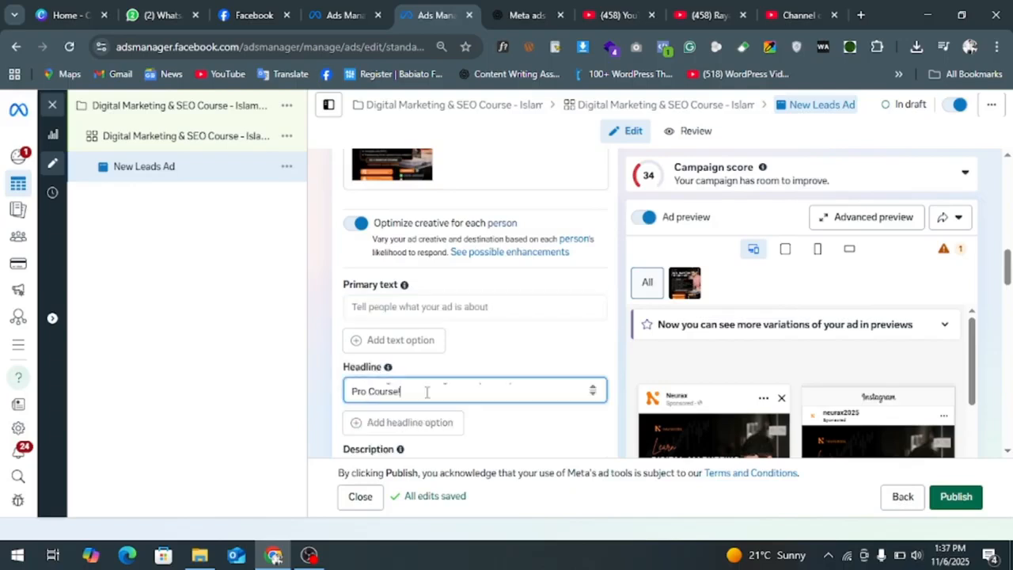
pyautogui.hotkey('ctrl', 'shift', 'Left')
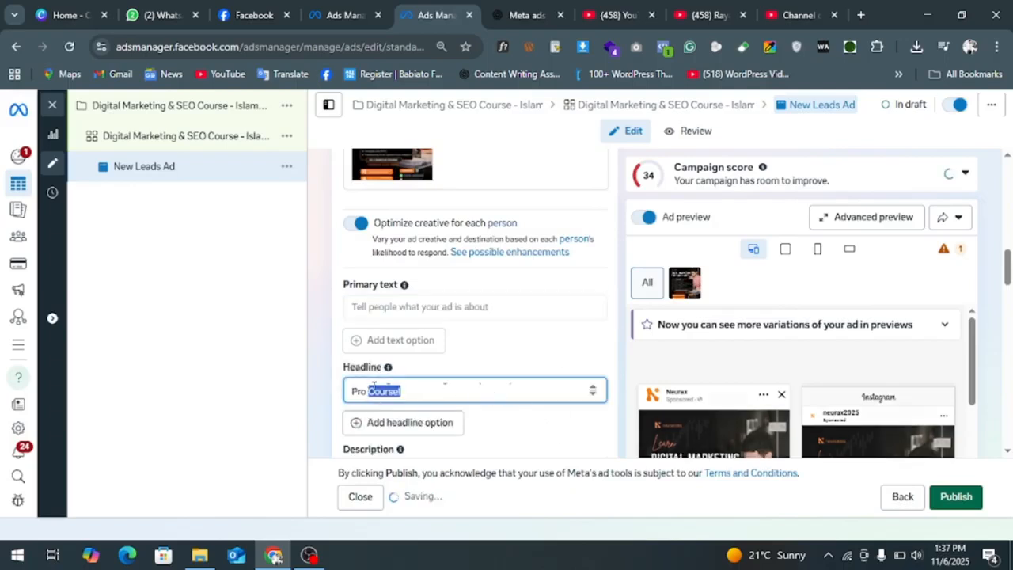
pyautogui.scroll(-2, 834, 412)
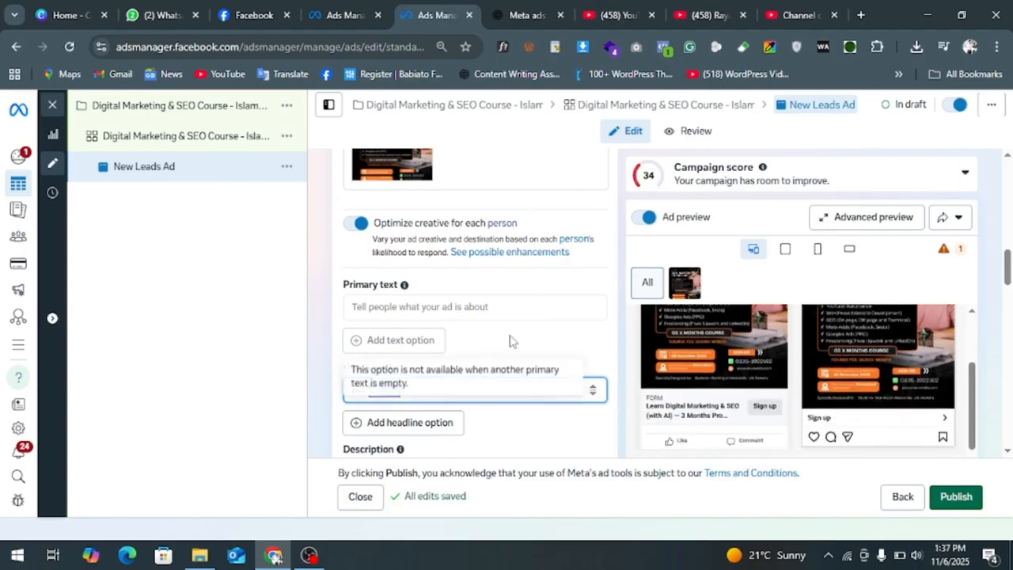
# Replace the ad's headline with only the first part of ChatGPT's suggestion, "Learn Digital Marketing & SEO (with AI)".
pyautogui.click(522, 17)
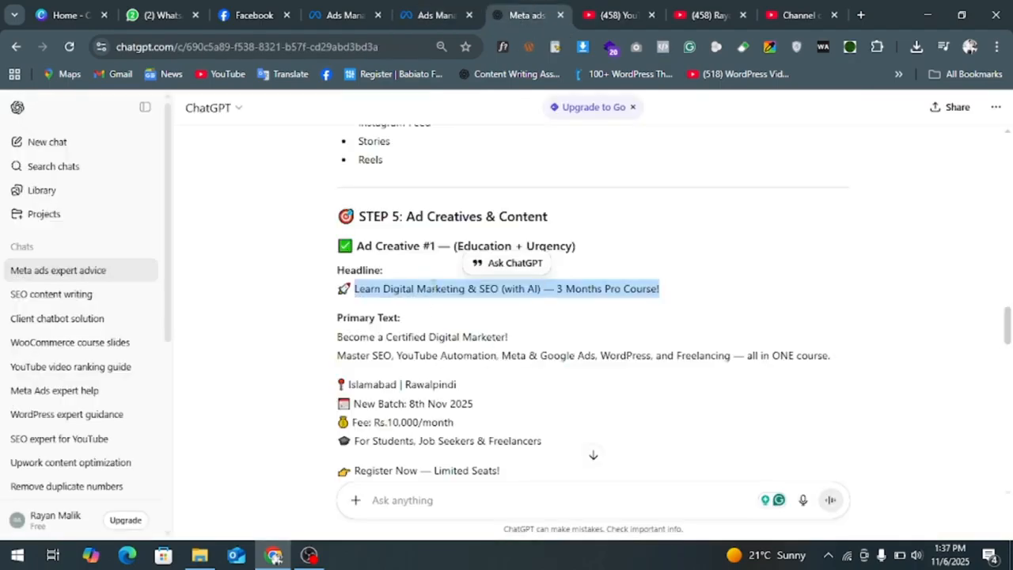
pyautogui.moveTo(543, 289); pyautogui.dragTo(363, 289)
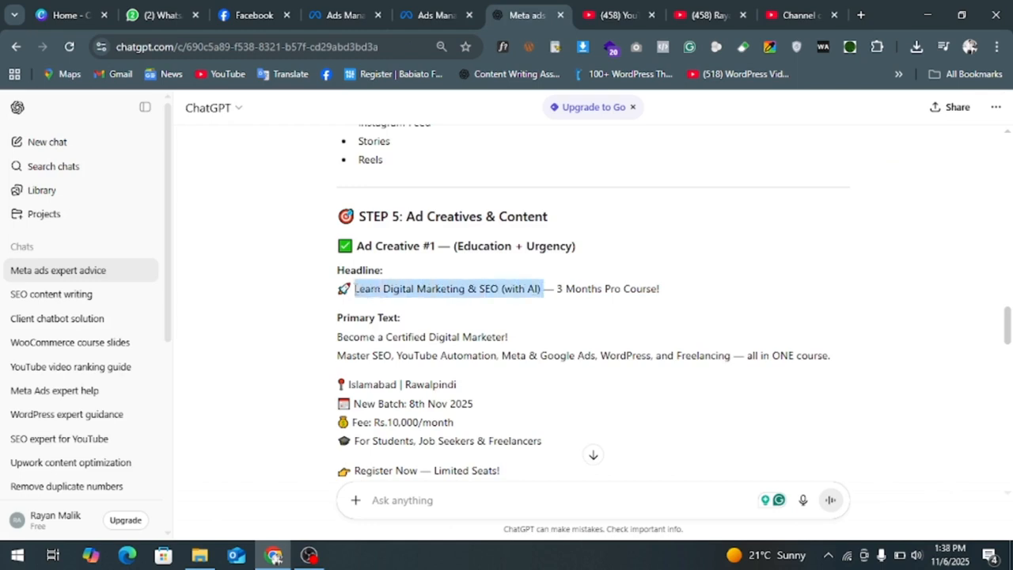
pyautogui.click(435, 15)
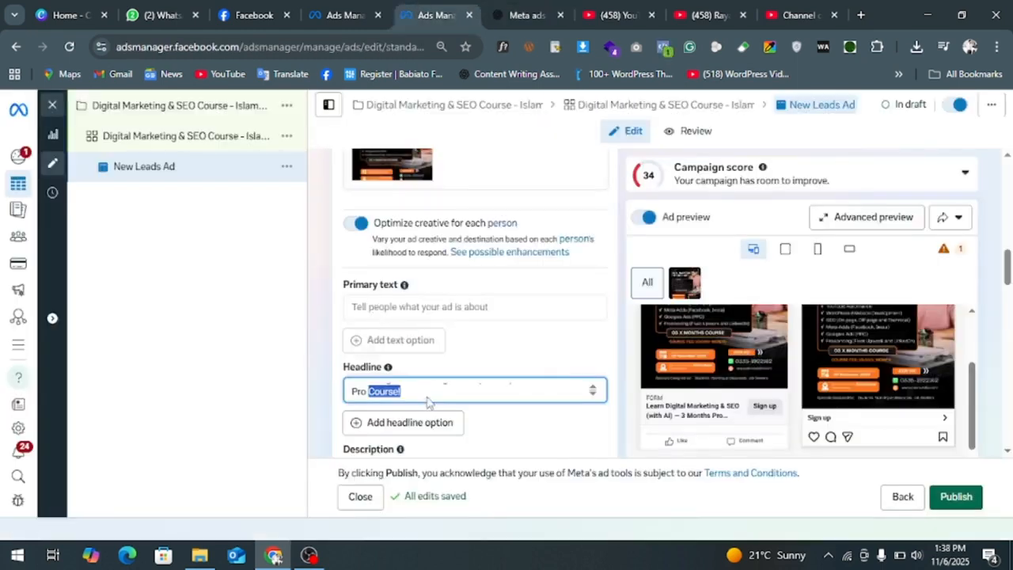
pyautogui.click(427, 395)
pyautogui.hotkey('ctrl', 'a')
pyautogui.write('Learn Digital Marketing & SEO (with AI)')
# Fill the ad's primary text with ChatGPT's Ad Creative #1 copy, from "Become a Certified Digital Marketer!" through "Register Now — Limited Seats!".
pyautogui.click(523, 15)
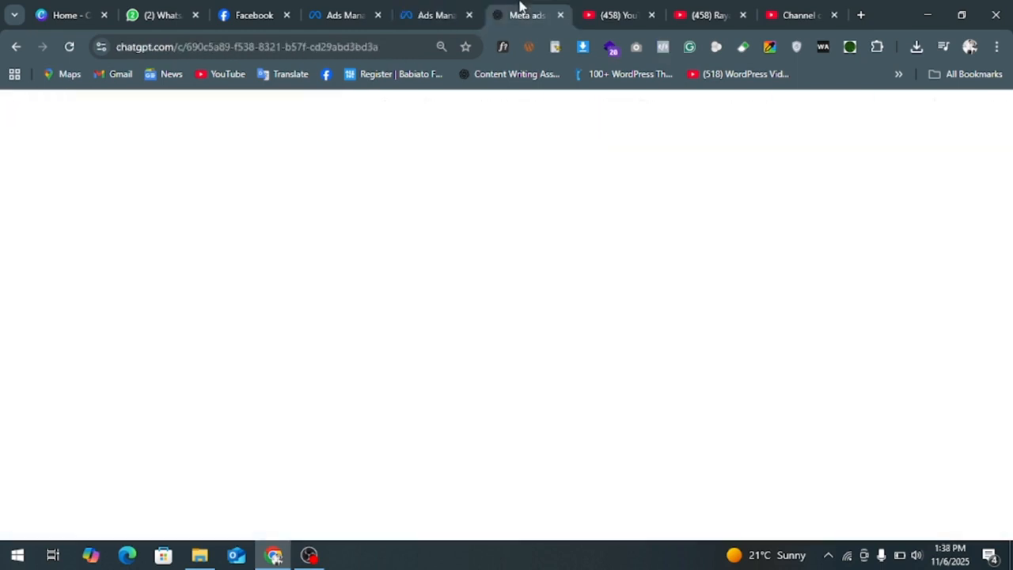
pyautogui.moveTo(346, 336); pyautogui.dragTo(528, 335)
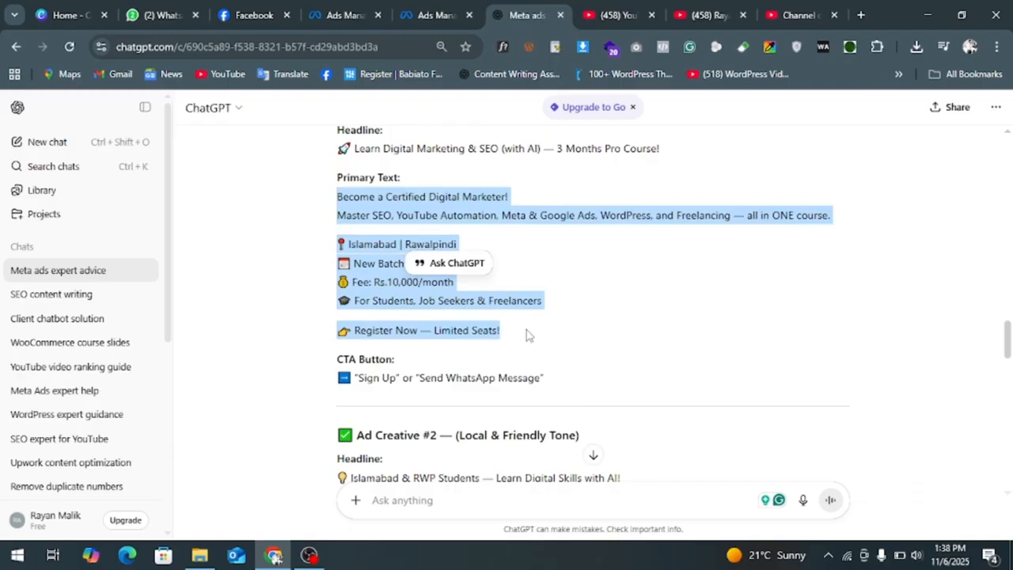
pyautogui.click(437, 15)
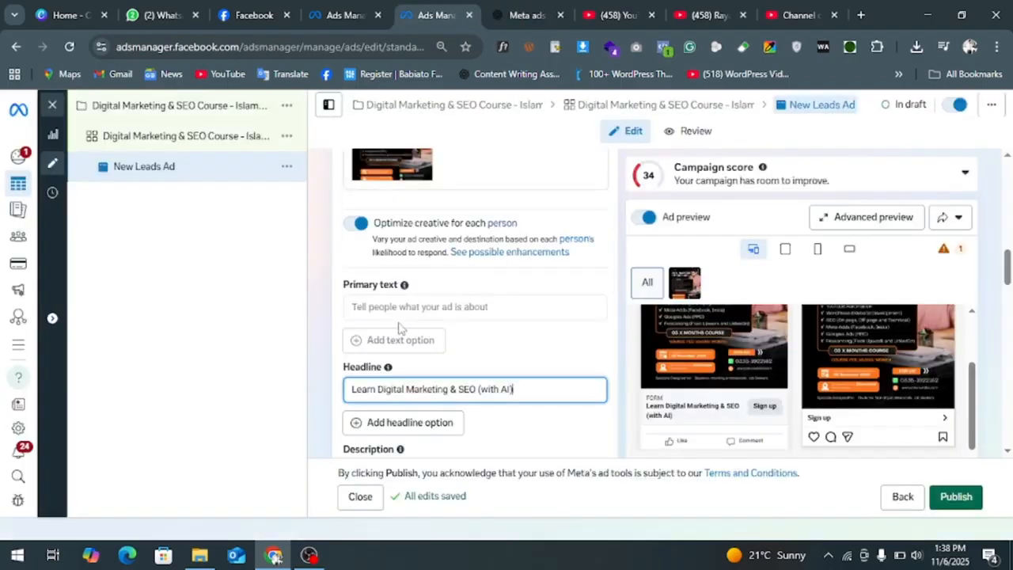
pyautogui.click(414, 309)
pyautogui.hotkey('ctrl', 'v')
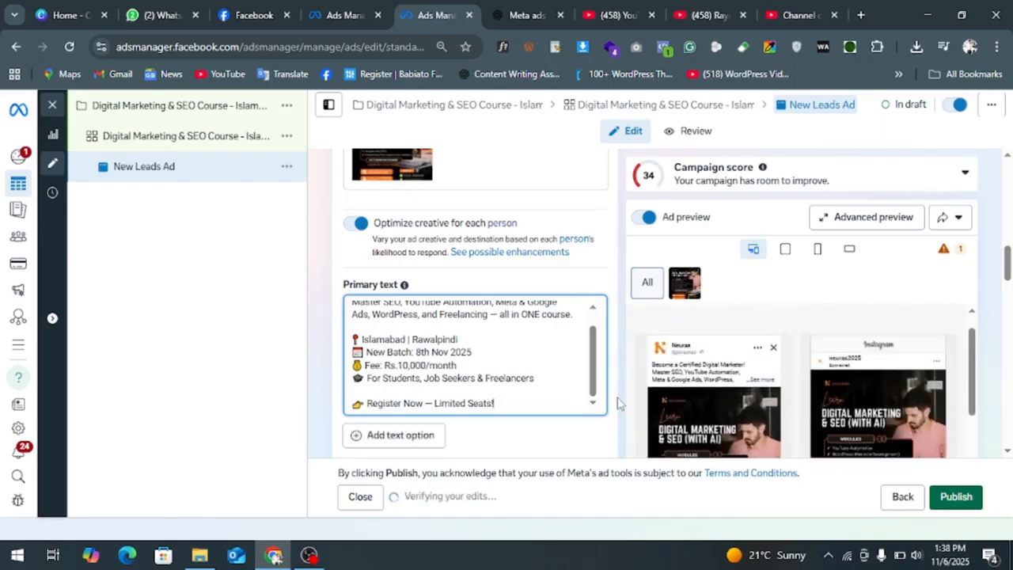
# Set the ad's description to "3 Months Pro Course!", copied from the Ad Creative #1 headline in ChatGPT.
pyautogui.scroll(-2, 619, 403)
pyautogui.scroll(-2, 618, 402)
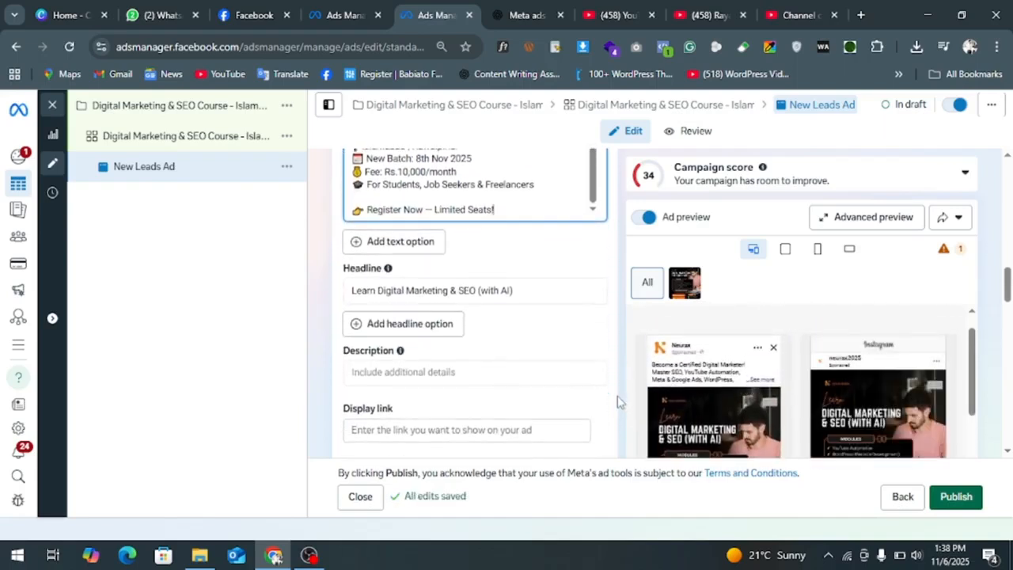
pyautogui.click(526, 15)
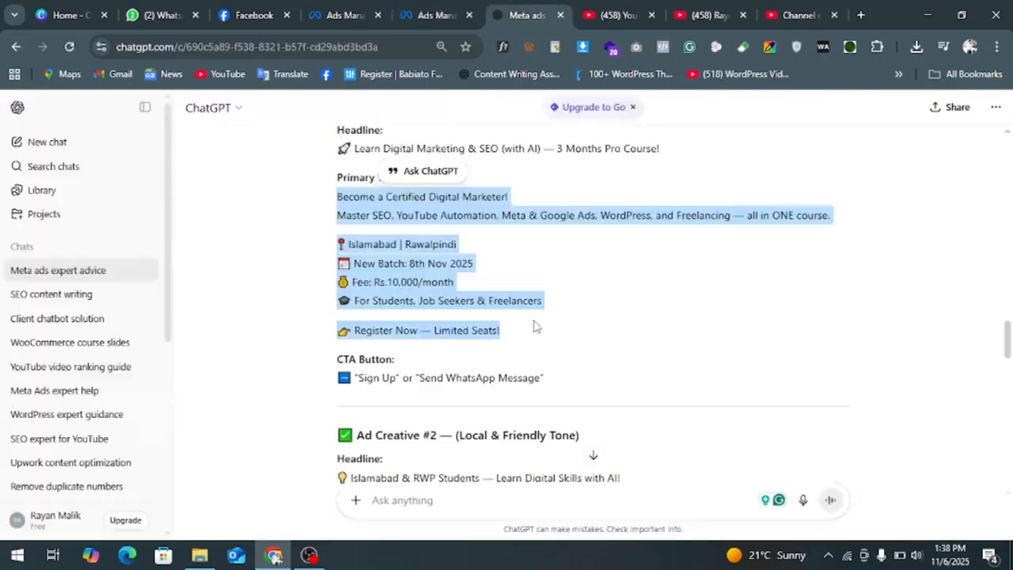
pyautogui.scroll(-1, 592, 391)
pyautogui.scroll(2, 593, 391)
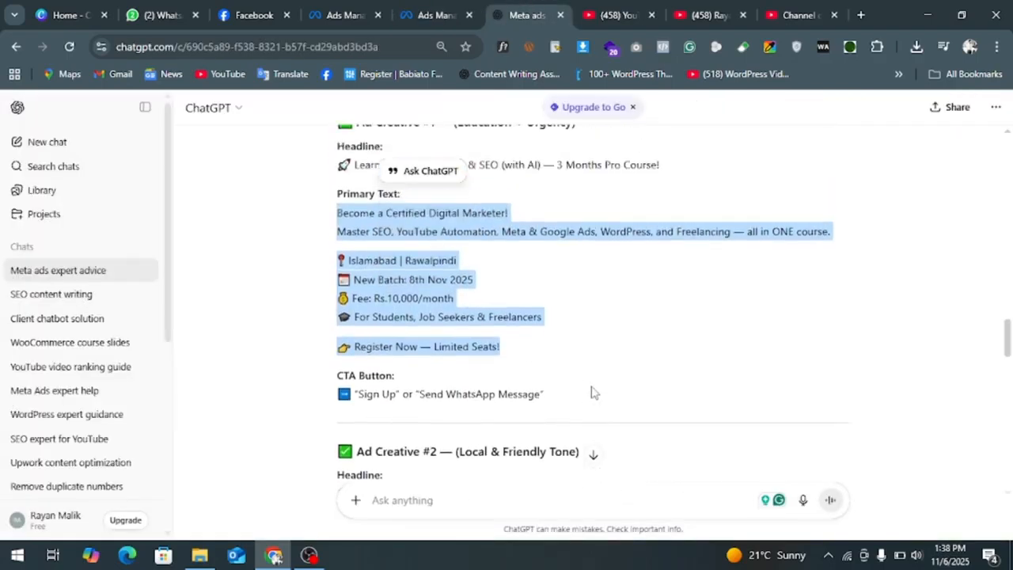
pyautogui.moveTo(557, 240); pyautogui.dragTo(697, 239)
pyautogui.hotkey('ctrl', 'c')
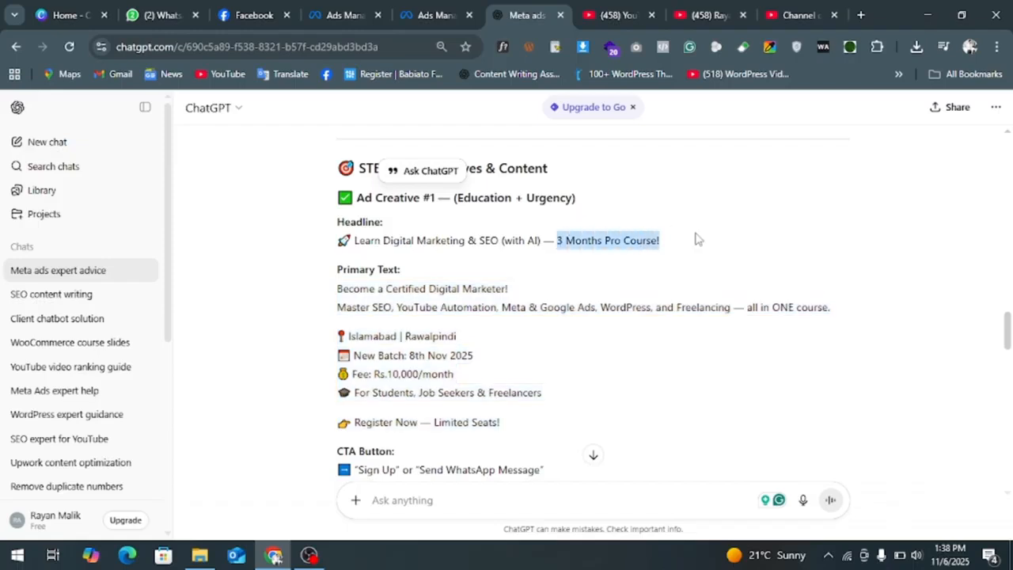
pyautogui.click(432, 13)
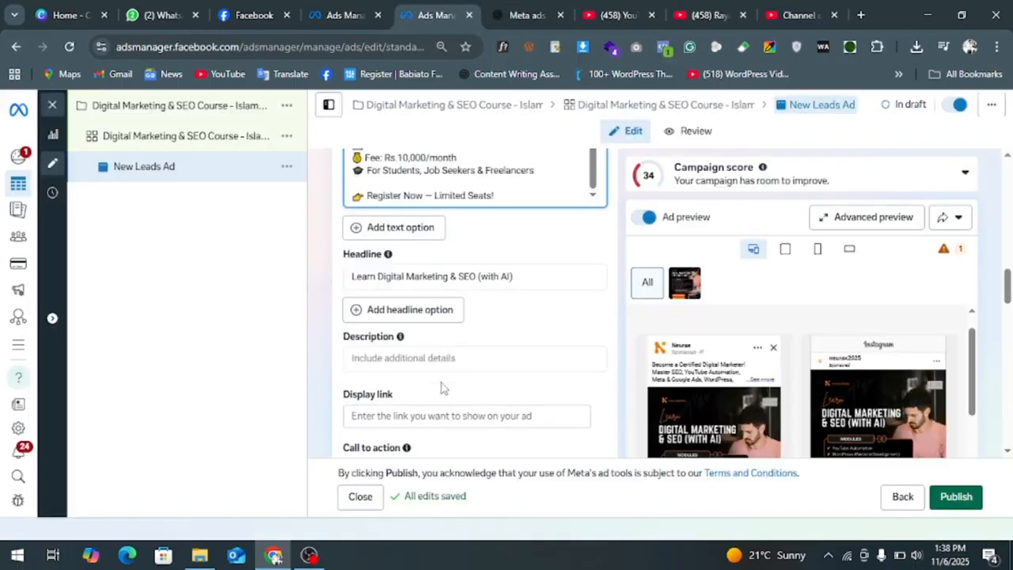
pyautogui.click(419, 358)
pyautogui.hotkey('ctrl', 'v')
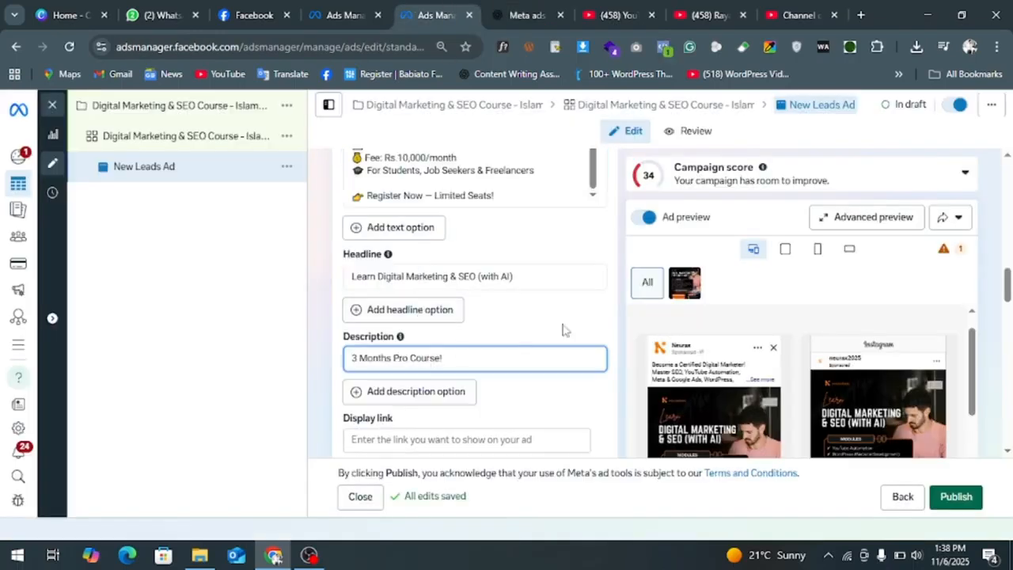
# Add a second call-to-action option to the ad and set the two options to Apply now and Get quote.
pyautogui.scroll(-5, 688, 338)
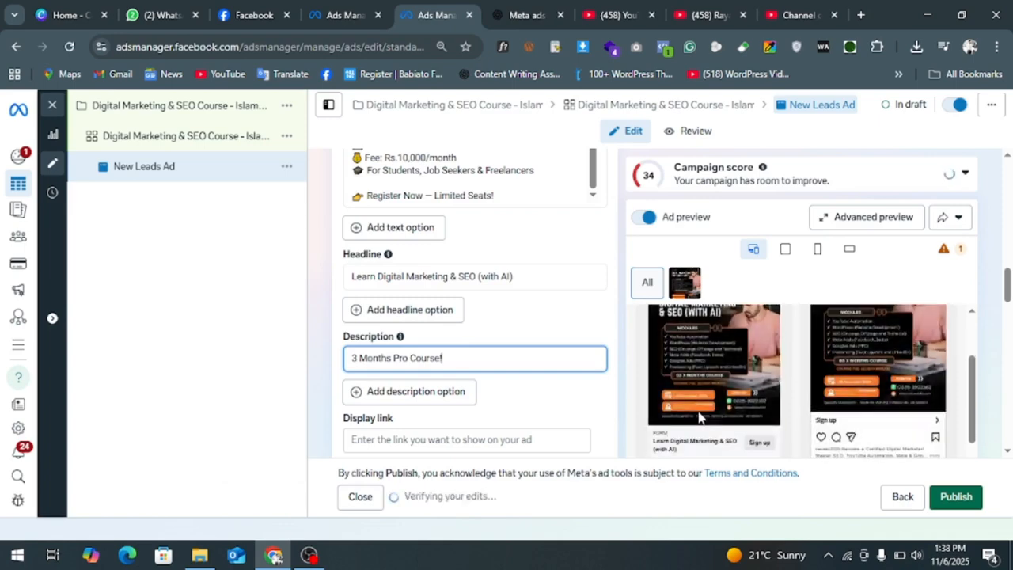
pyautogui.scroll(-1, 689, 414)
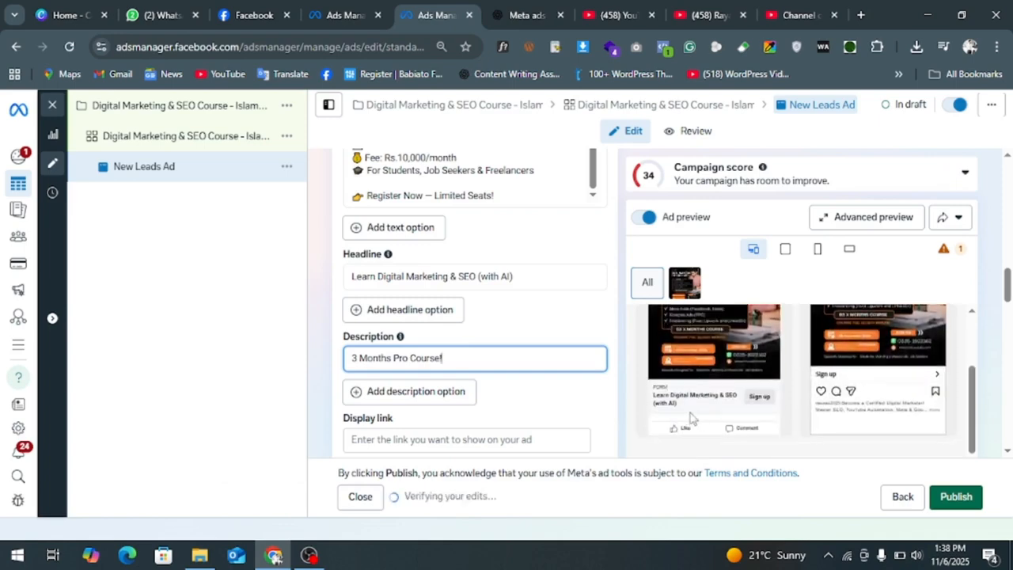
pyautogui.scroll(-8, 446, 277)
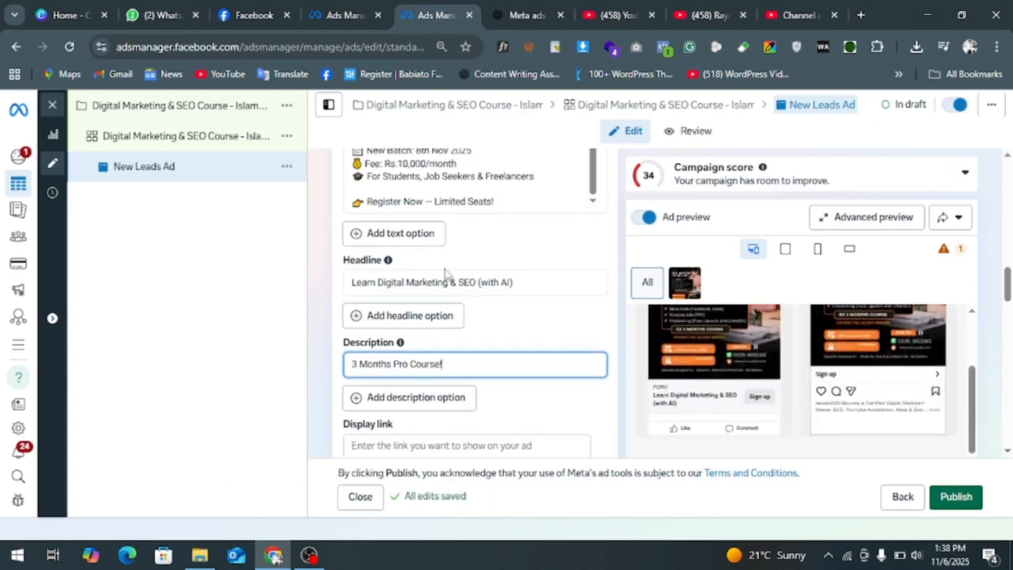
pyautogui.scroll(3, 488, 250)
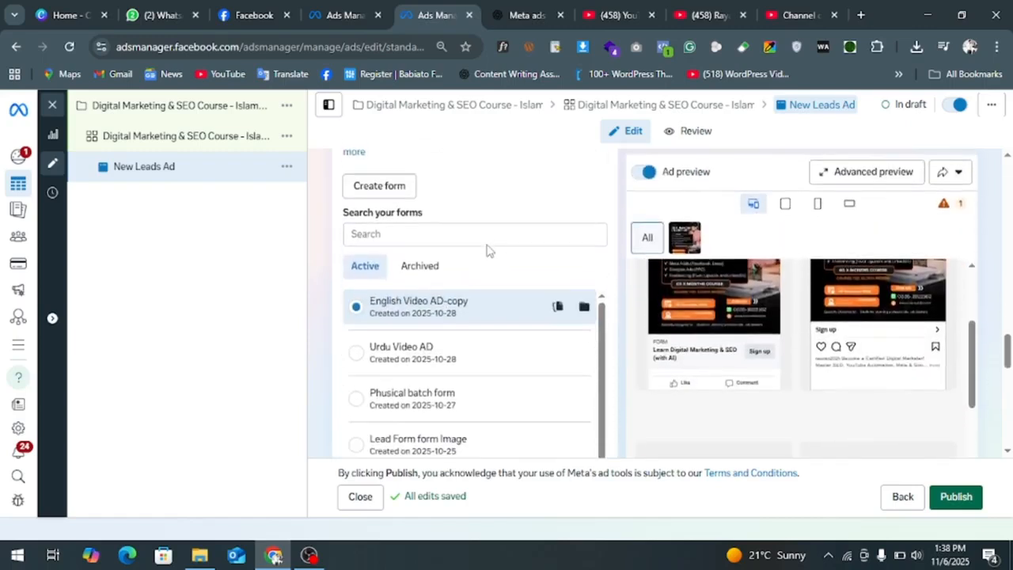
pyautogui.scroll(3, 488, 250)
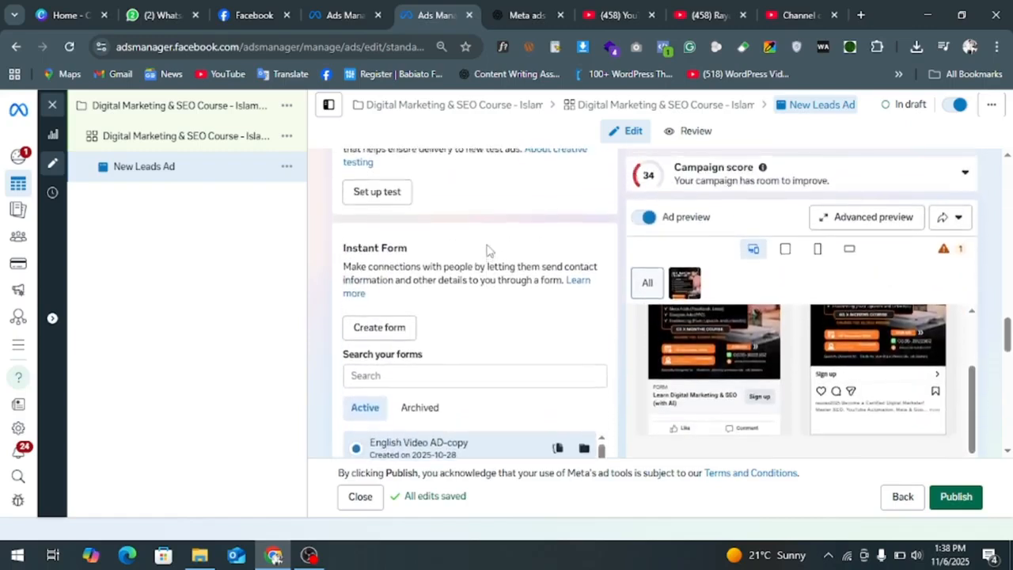
pyautogui.scroll(1, 488, 250)
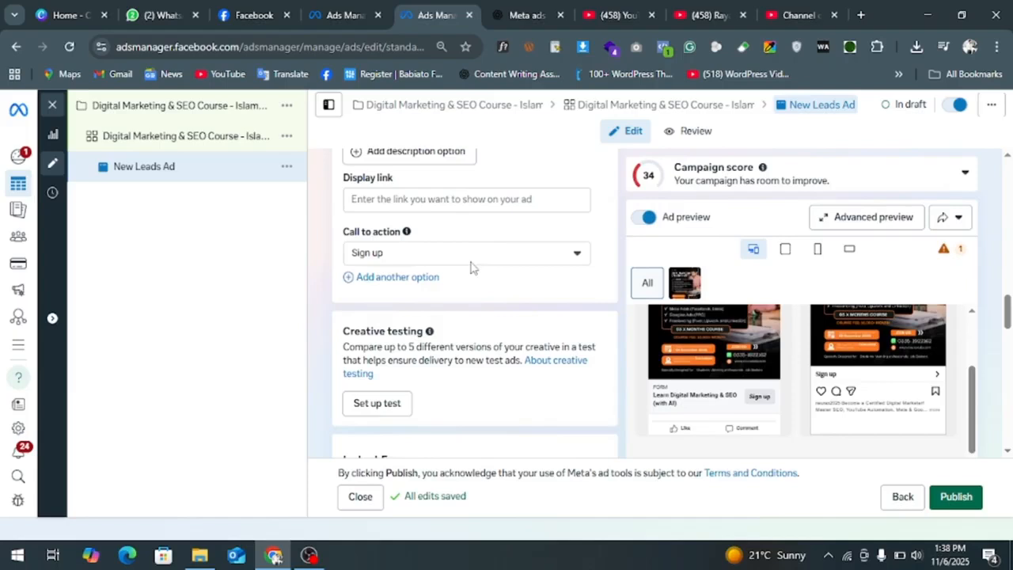
pyautogui.click(423, 280)
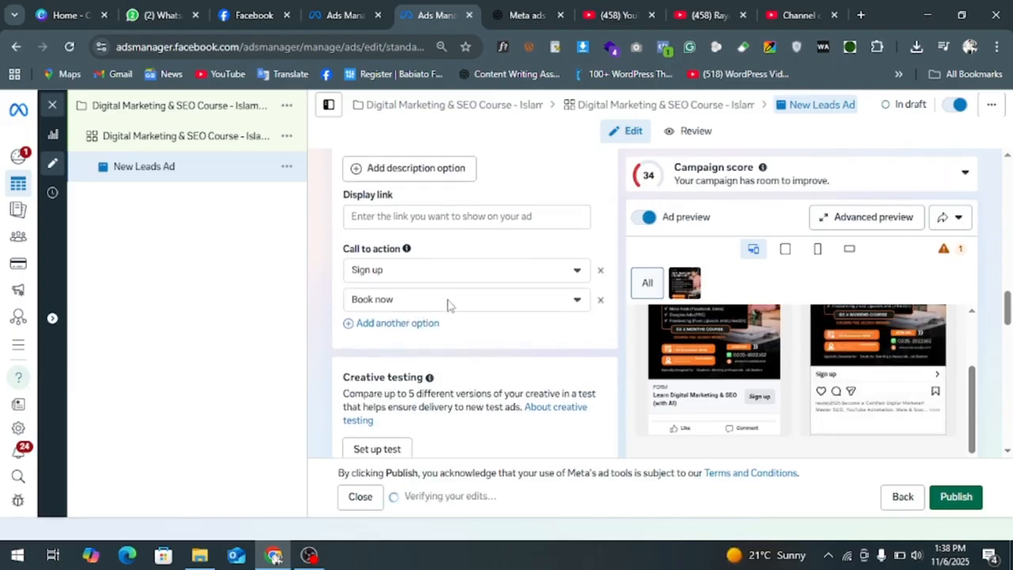
pyautogui.click(420, 271)
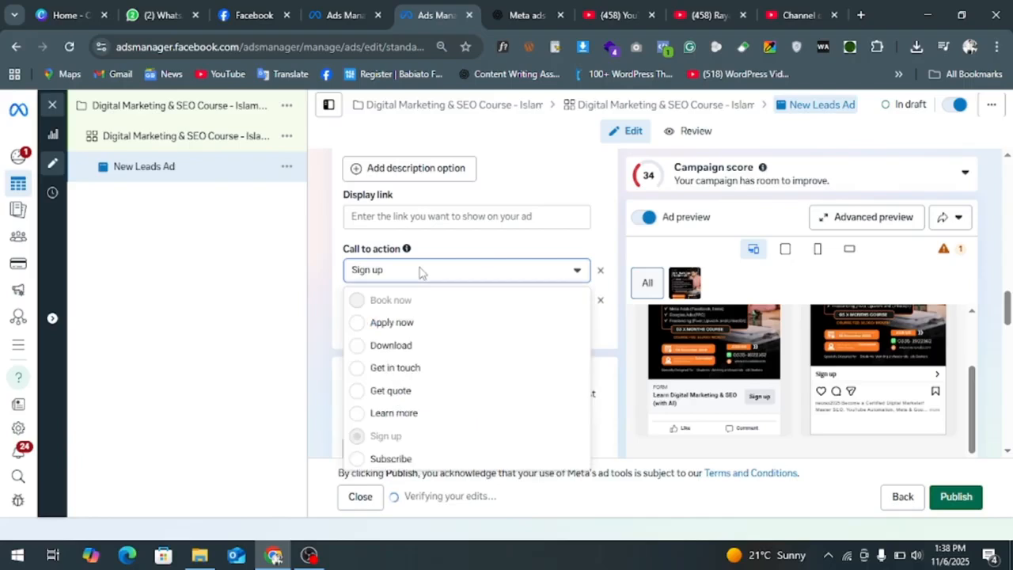
pyautogui.click(421, 321)
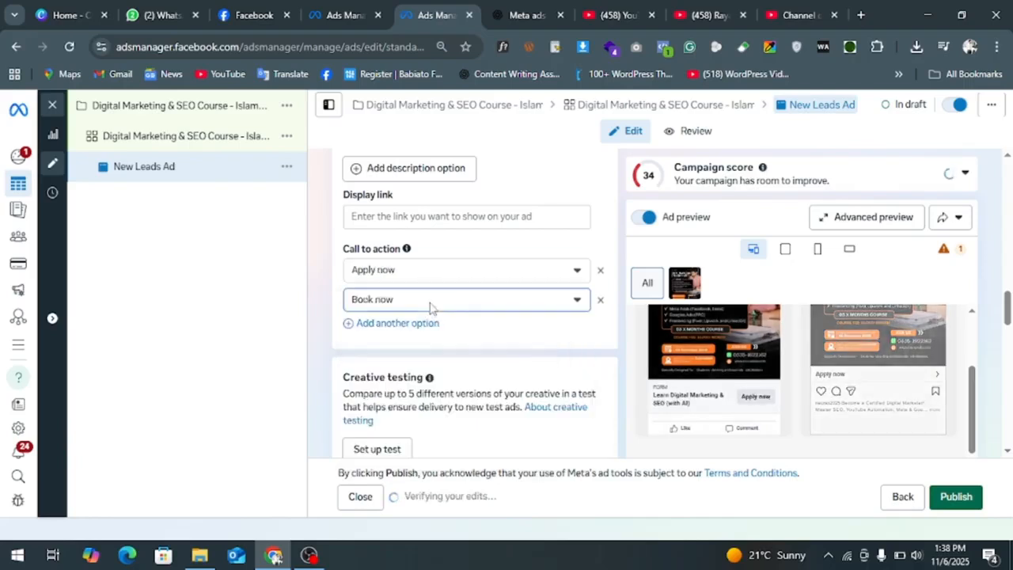
pyautogui.click(432, 305)
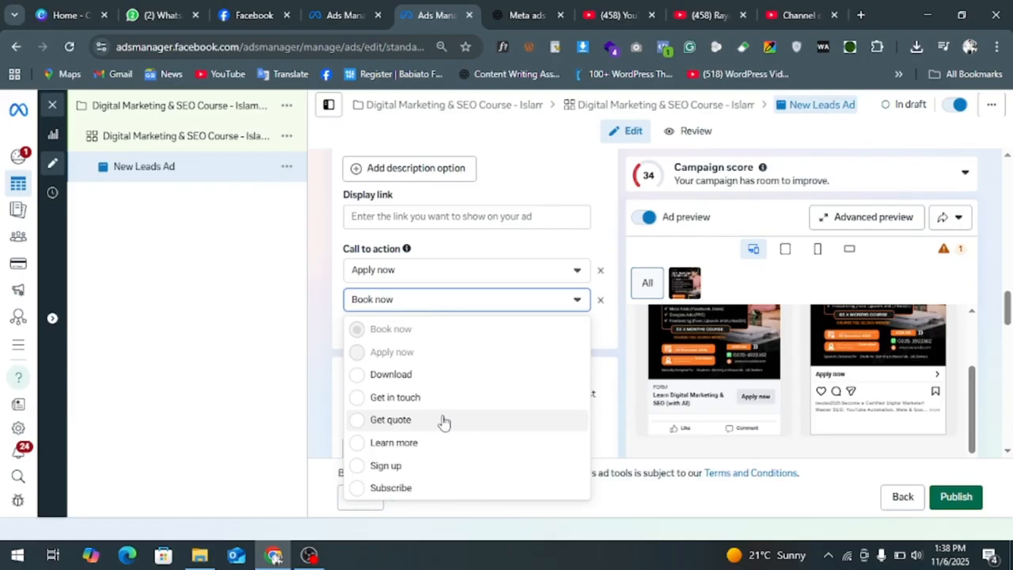
pyautogui.click(443, 422)
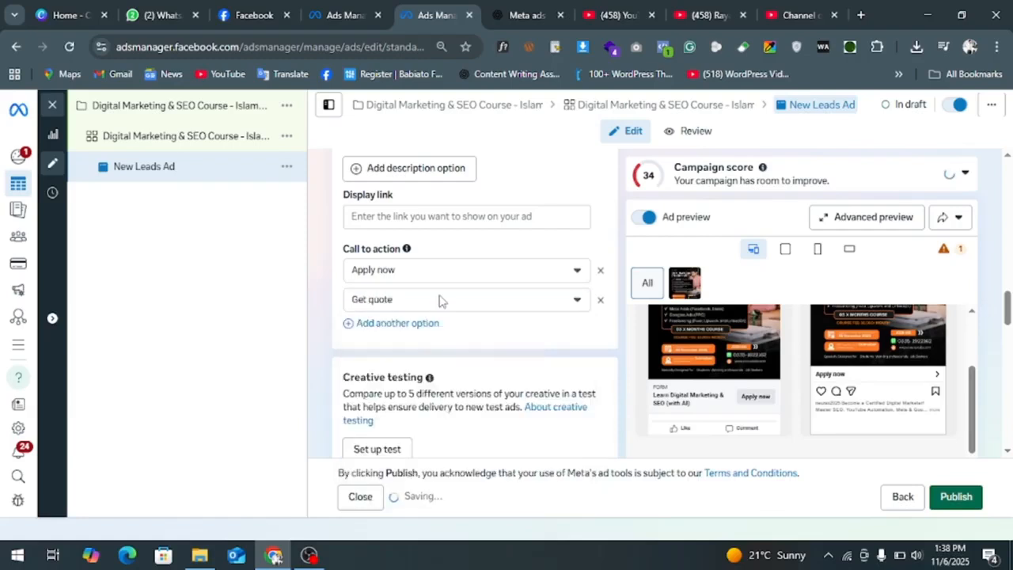
pyautogui.scroll(1, 441, 300)
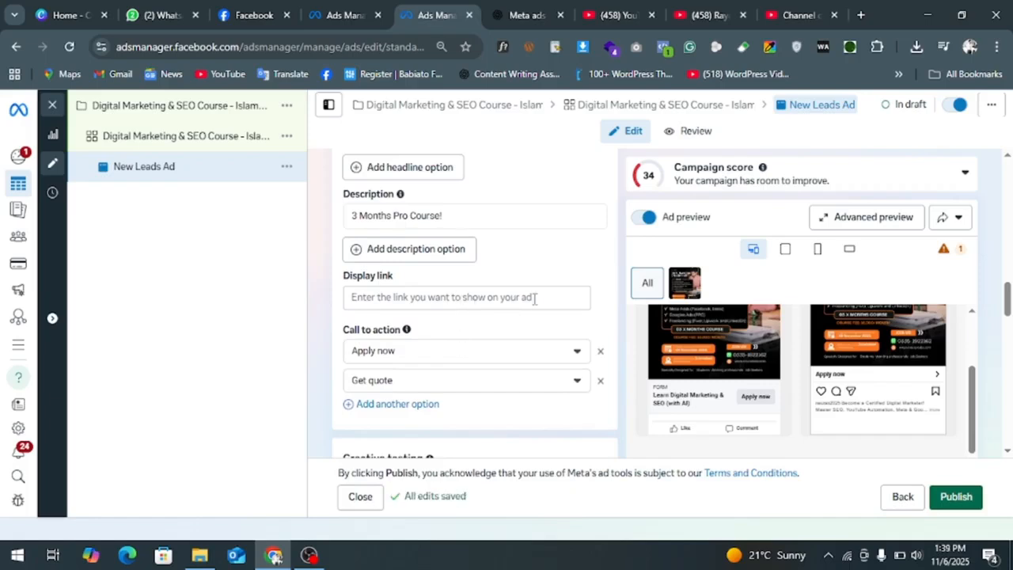
pyautogui.scroll(-3, 530, 326)
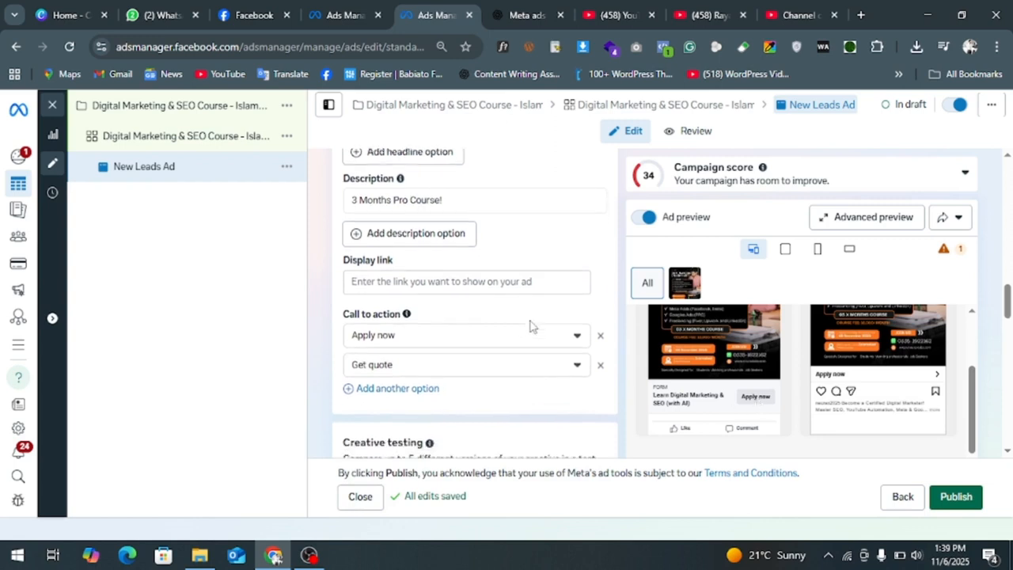
pyautogui.scroll(3, 530, 326)
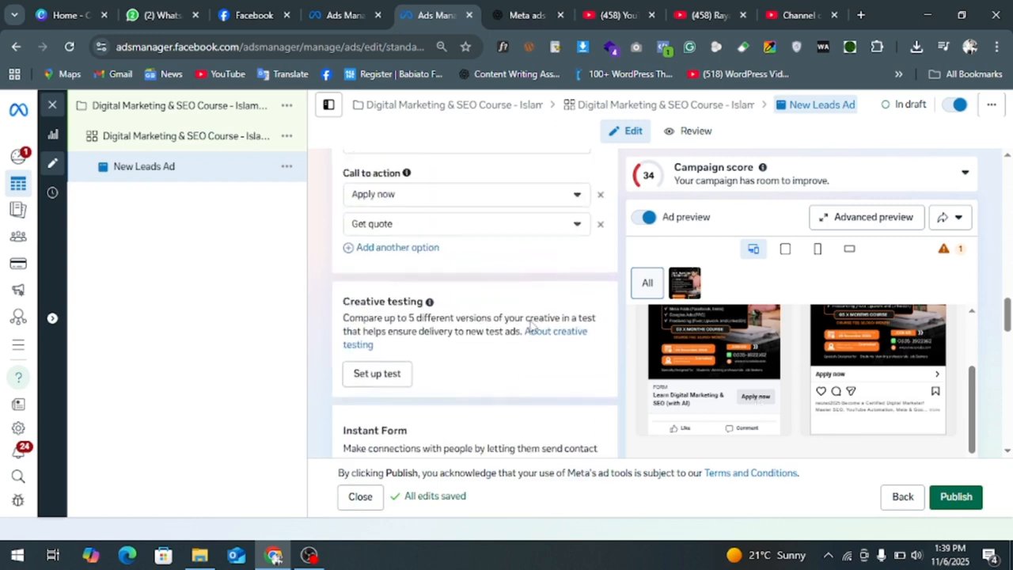
pyautogui.click(860, 15)
pyautogui.write('neuraxlabs.com')
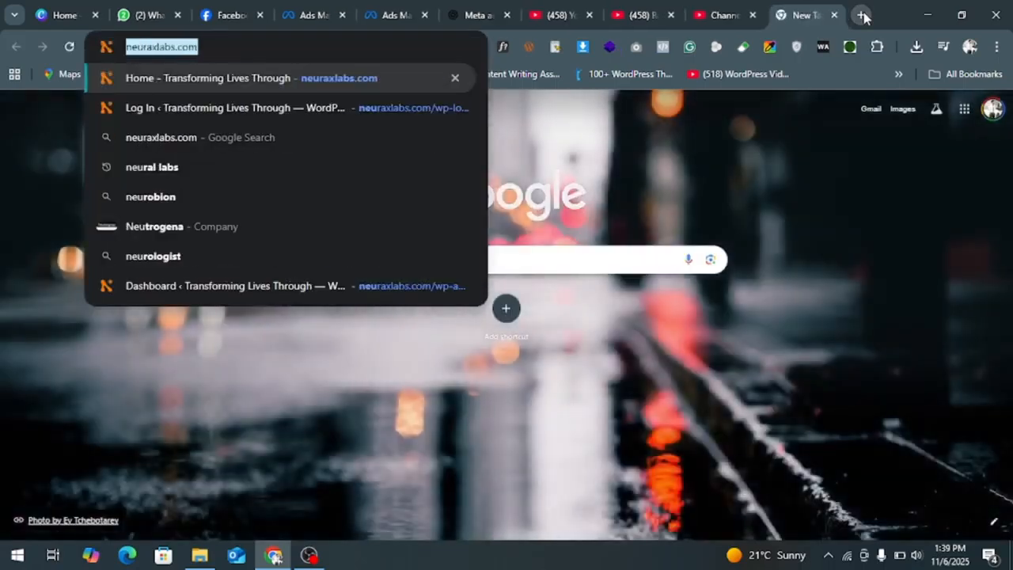
pyautogui.click(402, 6)
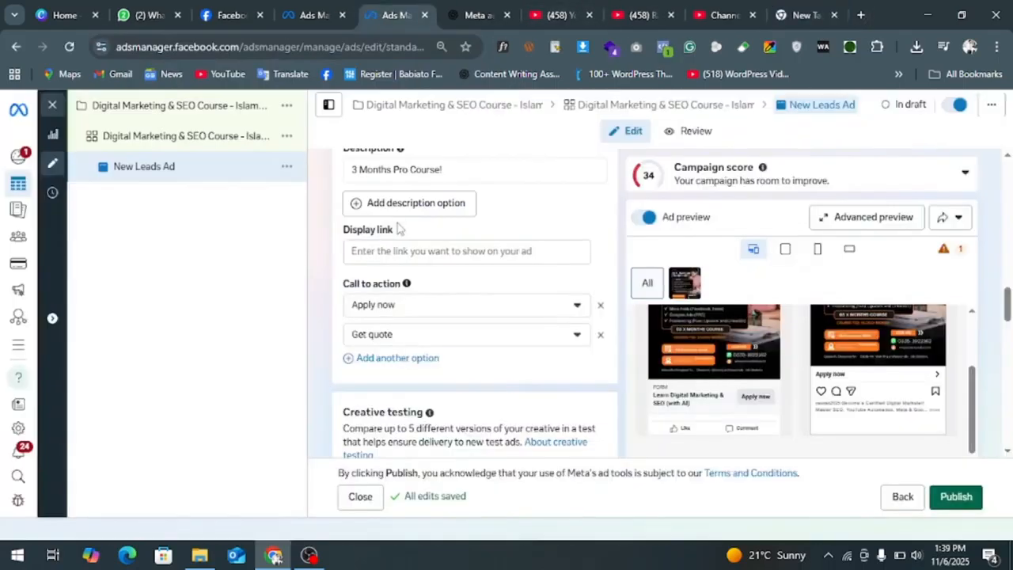
pyautogui.click(396, 250)
pyautogui.write('https://neuraxlabs.com/')
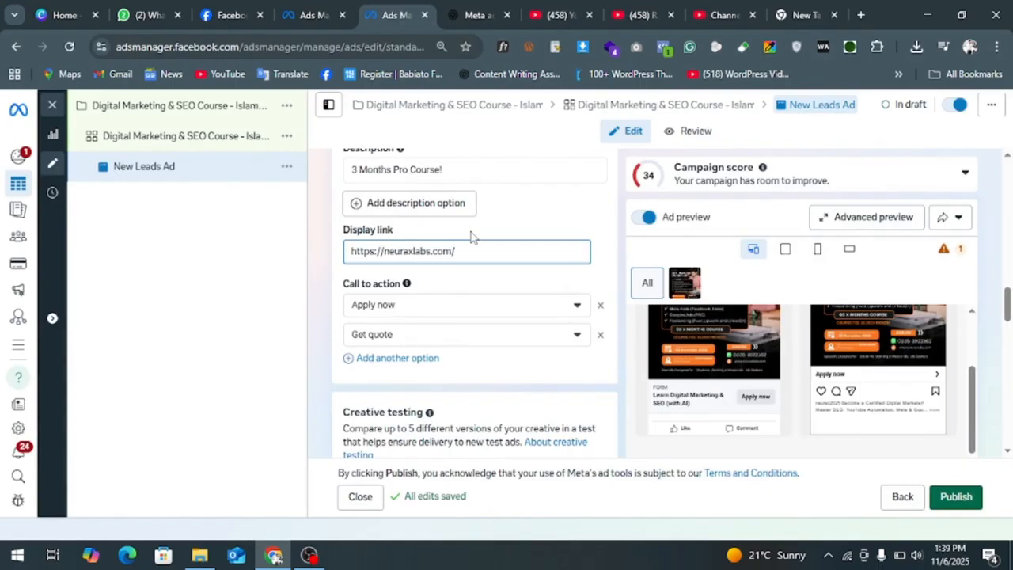
pyautogui.scroll(-4, 470, 236)
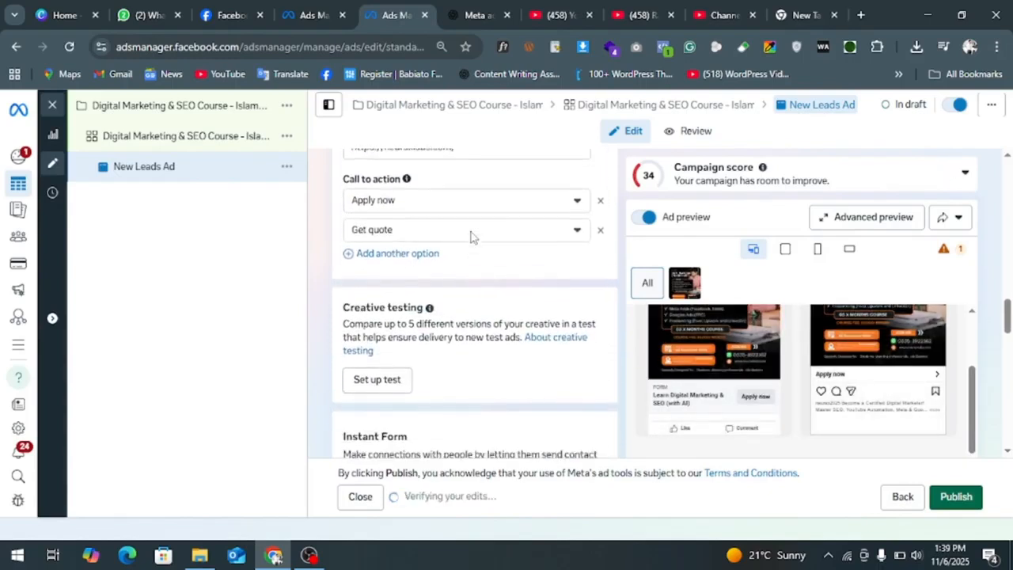
pyautogui.scroll(-1, 470, 236)
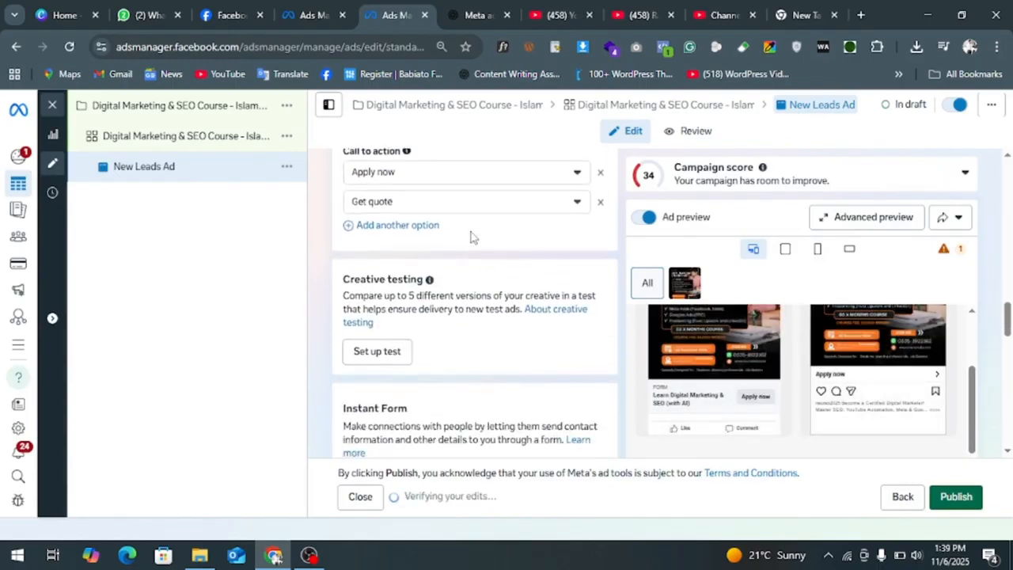
pyautogui.click(376, 351)
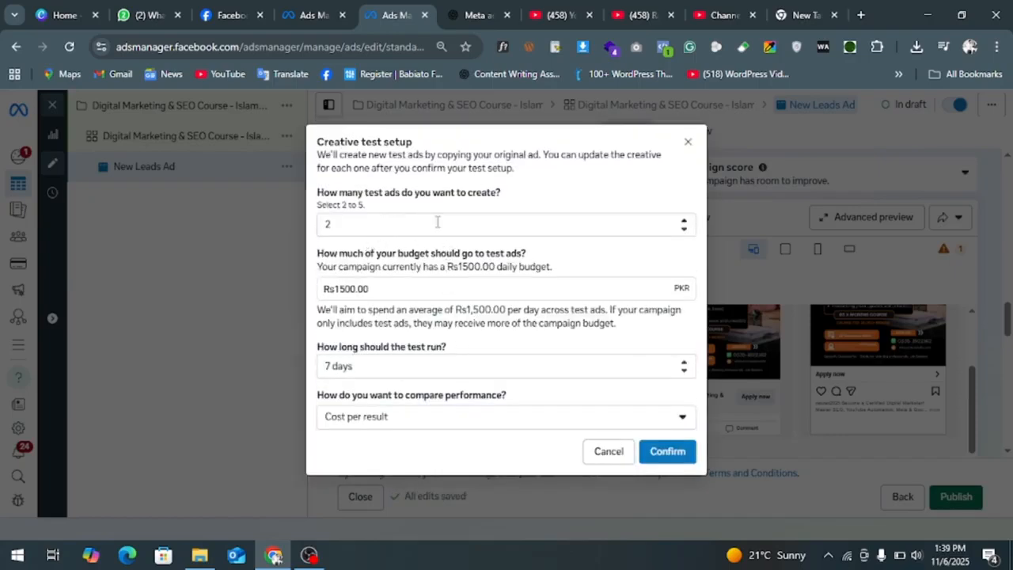
pyautogui.click(686, 140)
# Add a second primary text option with ChatGPT's Ad Creative #2 copy, from "Want to start your Freelancing or Digital Career?" through the contact line.
pyautogui.scroll(3, 499, 308)
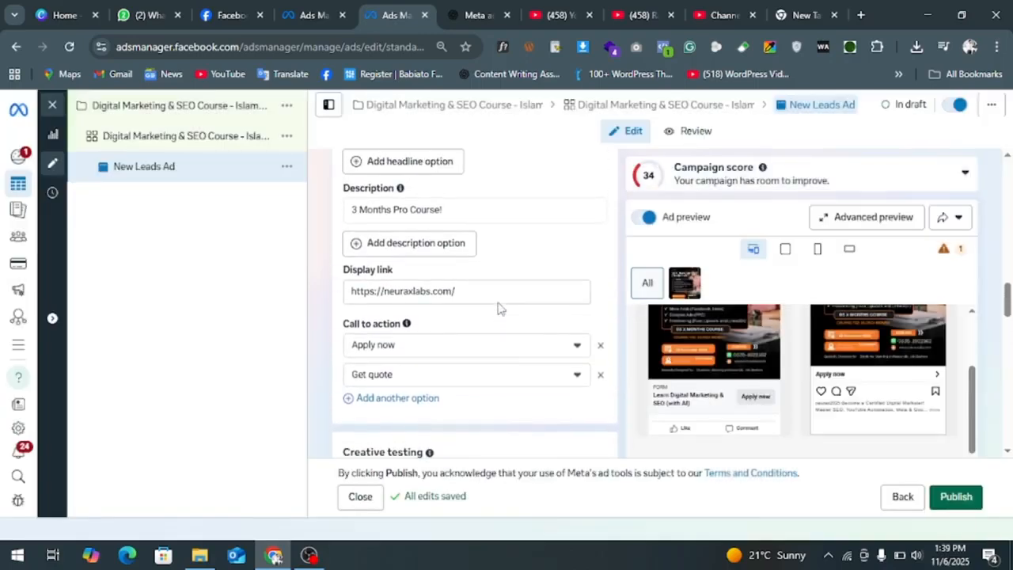
pyautogui.scroll(3, 498, 308)
pyautogui.scroll(3, 417, 268)
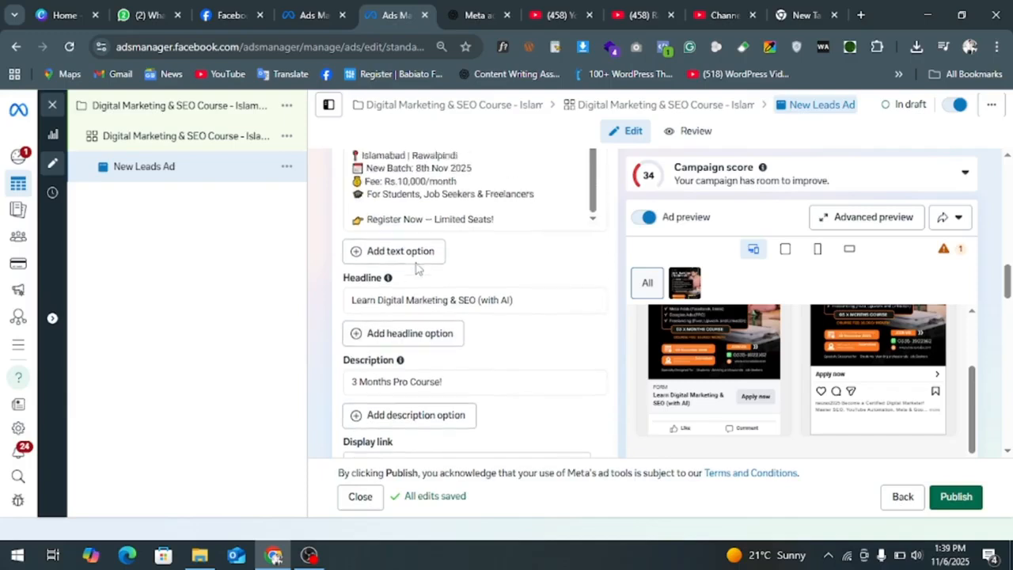
pyautogui.scroll(-1, 417, 267)
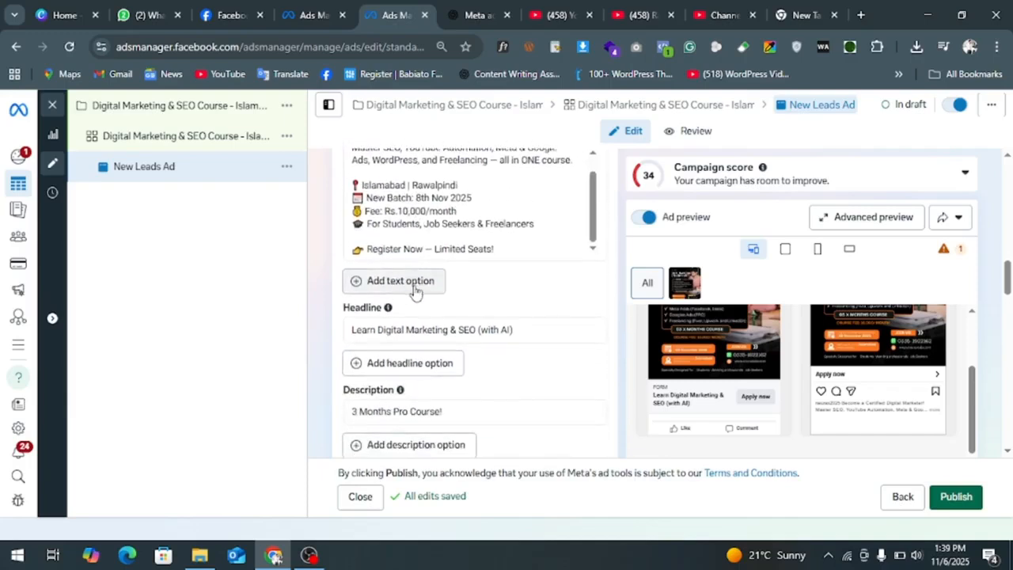
pyautogui.scroll(3, 415, 291)
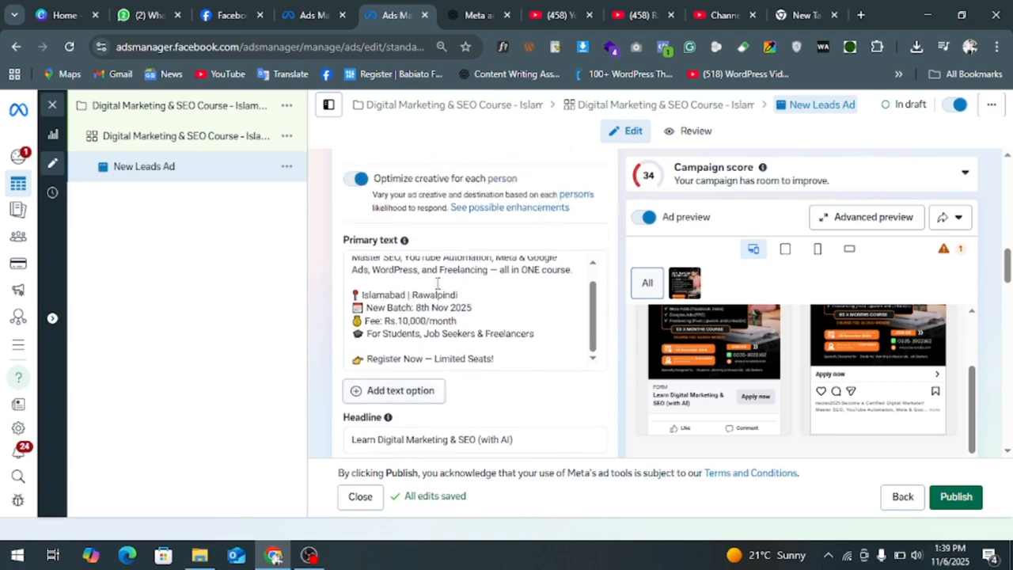
pyautogui.scroll(-2, 423, 331)
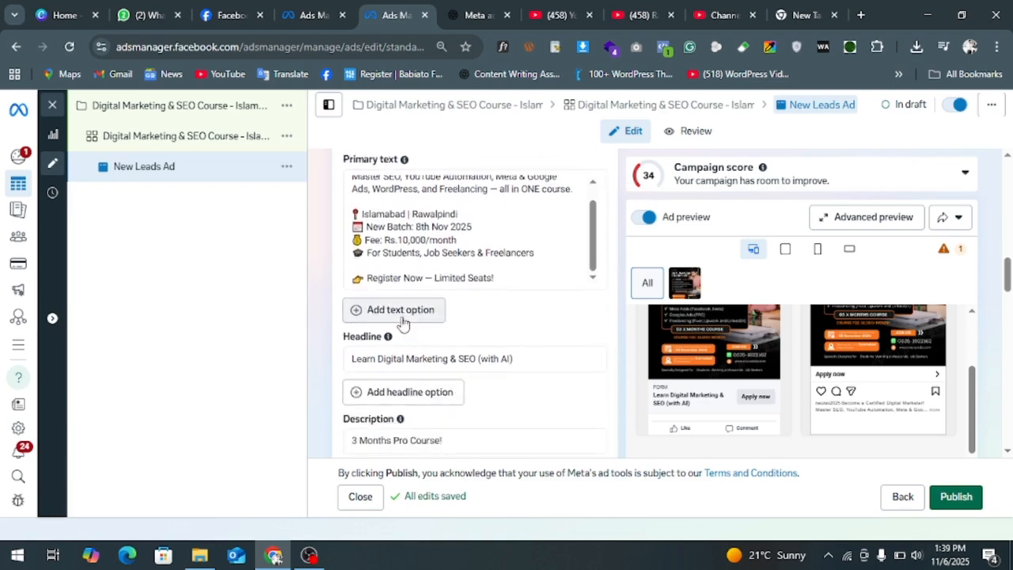
pyautogui.click(400, 309)
pyautogui.click(477, 11)
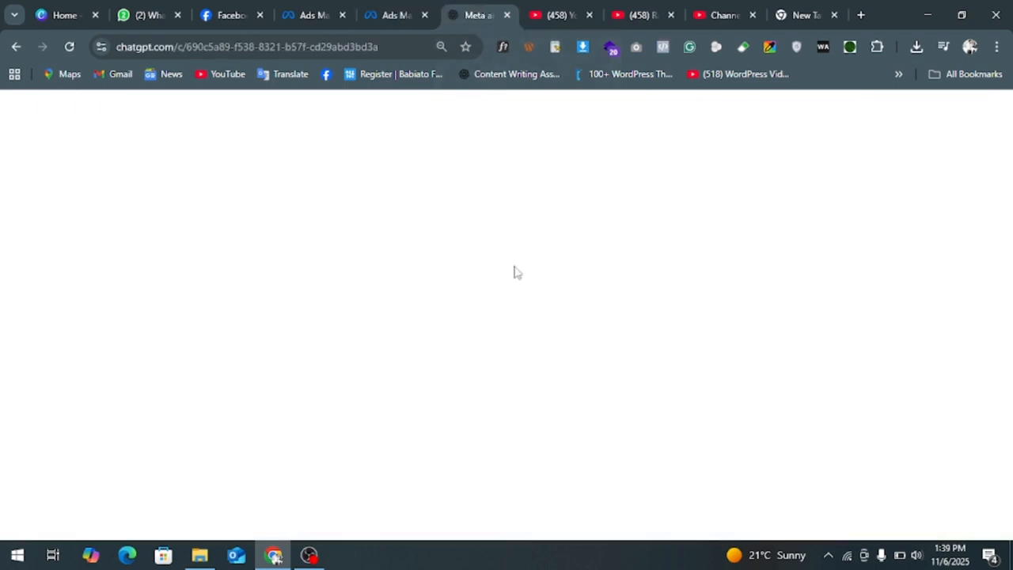
pyautogui.scroll(-3, 512, 298)
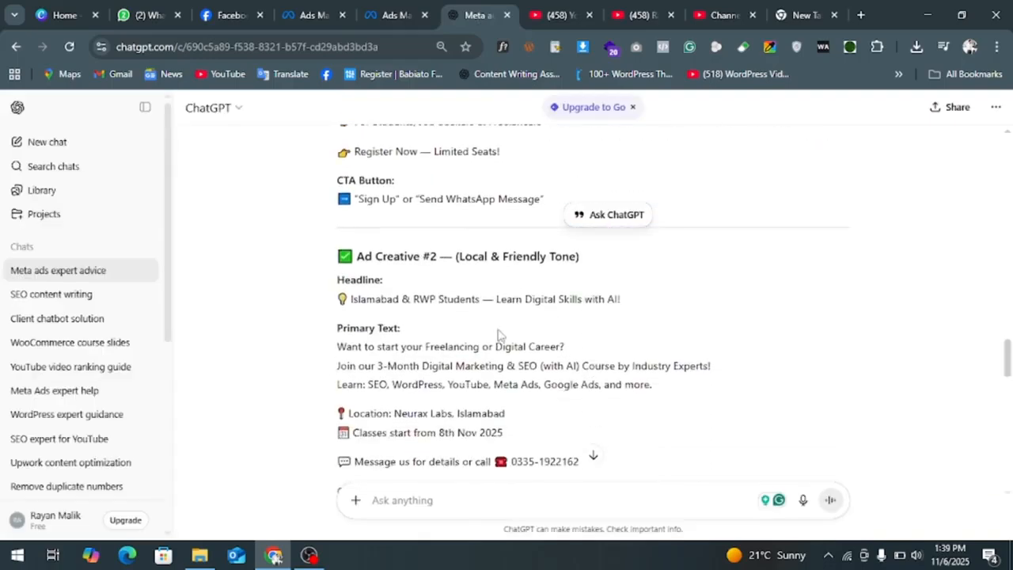
pyautogui.scroll(-2, 546, 400)
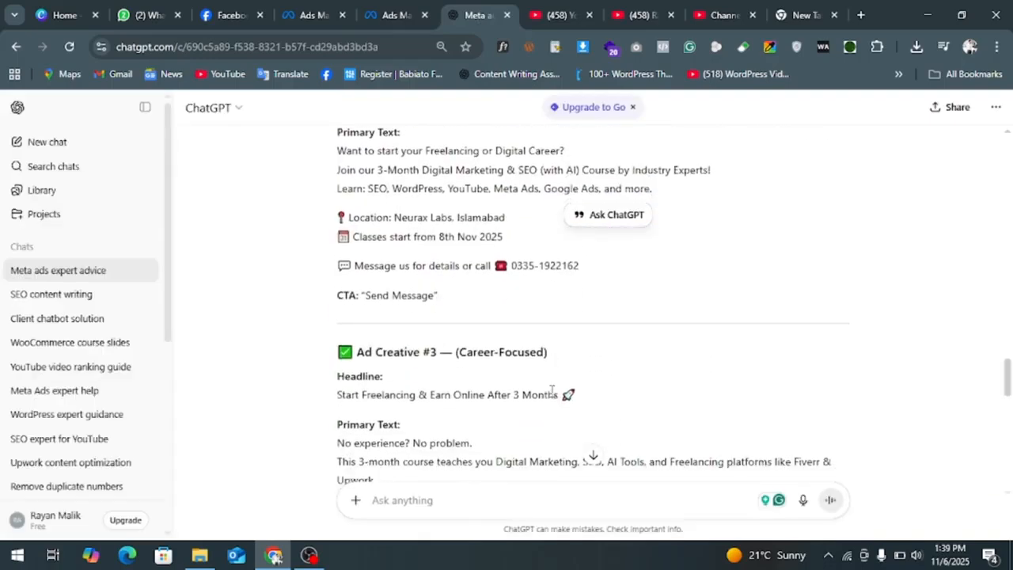
pyautogui.scroll(1, 549, 388)
pyautogui.moveTo(588, 370); pyautogui.dragTo(339, 250)
pyautogui.hotkey('ctrl', 'c')
pyautogui.click(396, 11)
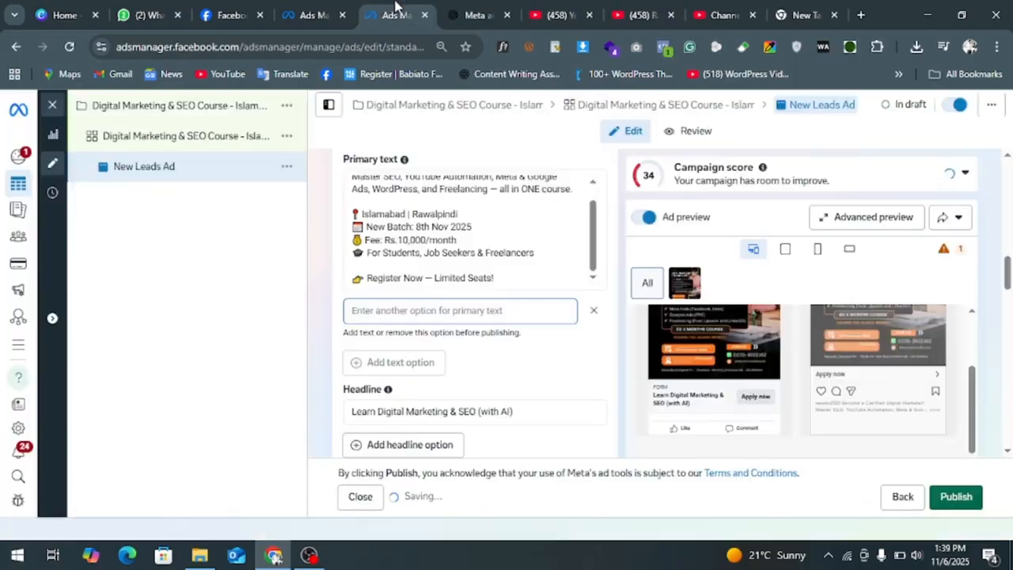
pyautogui.click(398, 311)
pyautogui.hotkey('ctrl', 'v')
# Add a second headline option, "Learn Digital Skills with AI!", copied from the Ad Creative #2 headline in ChatGPT.
pyautogui.click(484, 11)
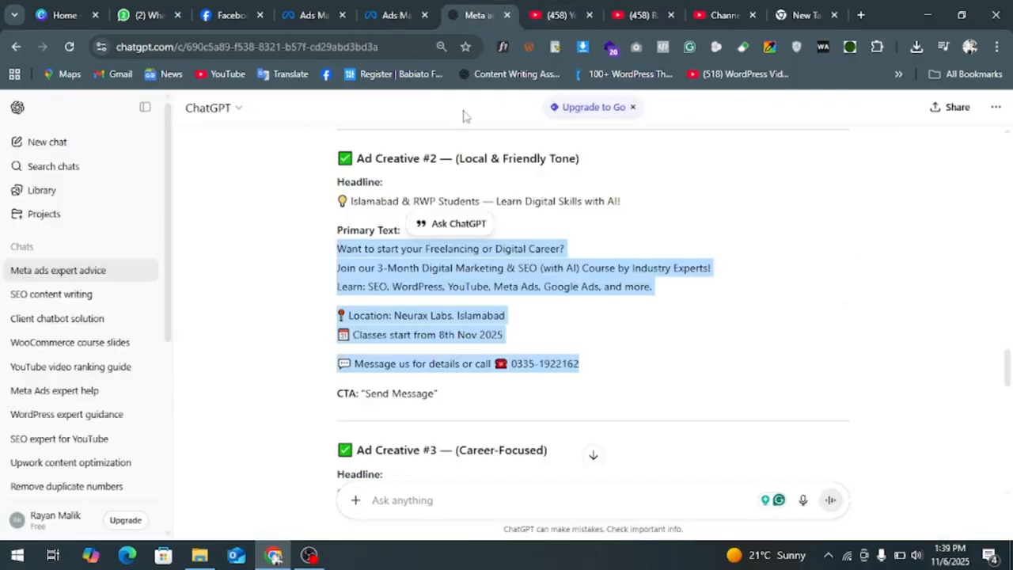
pyautogui.moveTo(351, 200); pyautogui.dragTo(620, 203)
pyautogui.hotkey('ctrl', 'c')
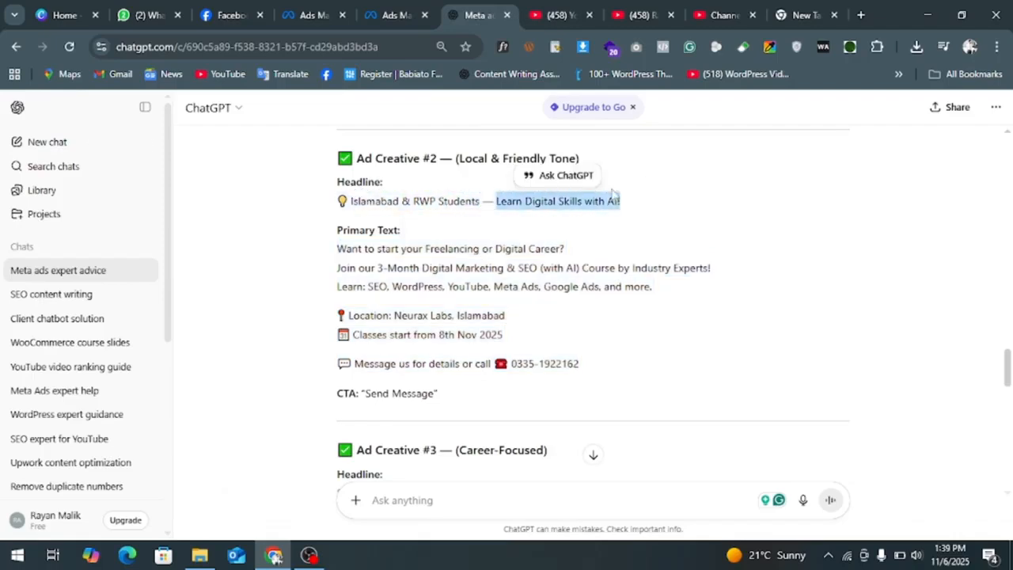
pyautogui.click(376, 15)
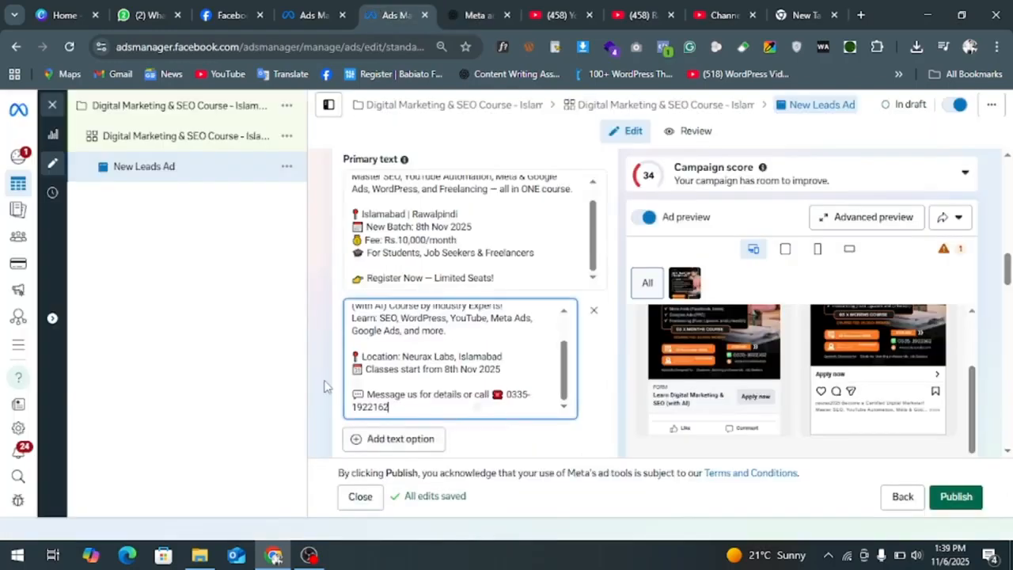
pyautogui.scroll(-1, 326, 385)
pyautogui.scroll(-2, 326, 385)
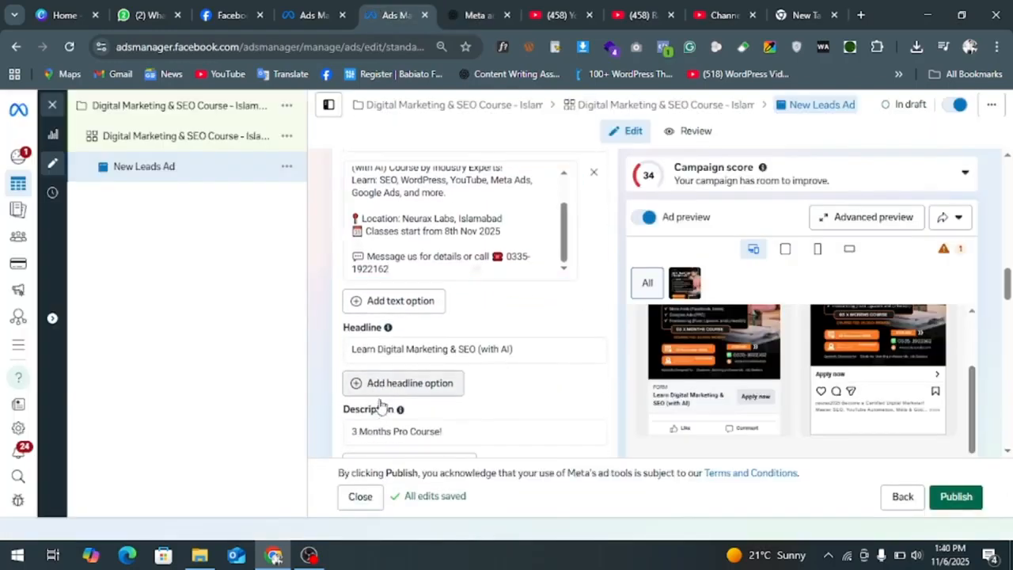
pyautogui.click(405, 384)
pyautogui.click(352, 384)
pyautogui.hotkey('ctrl', 'v')
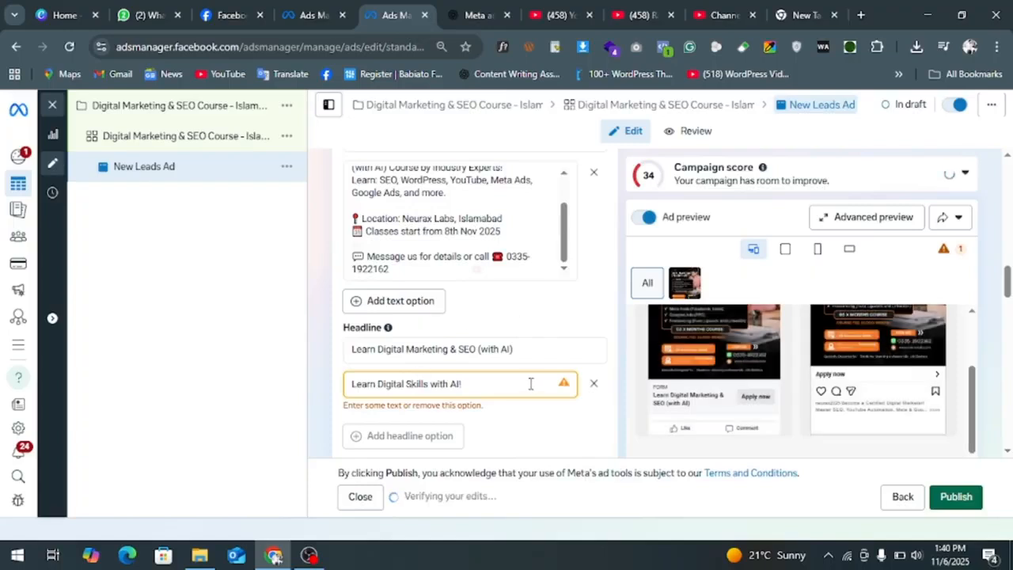
# Add a second description option, "Islamabad & RWP Students", copied from the Ad Creative #2 headline in ChatGPT.
pyautogui.click(497, 9)
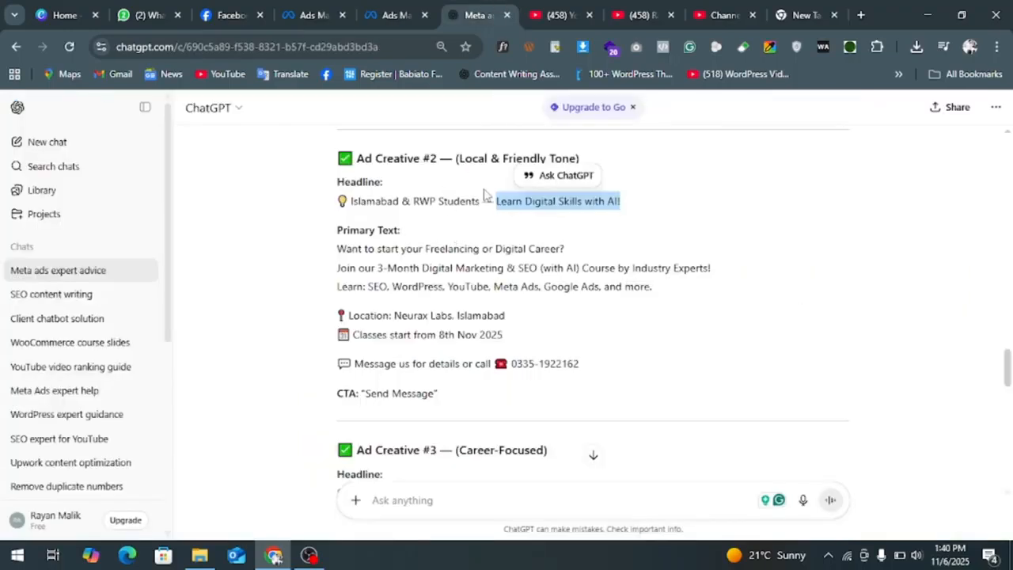
pyautogui.moveTo(486, 200); pyautogui.dragTo(349, 201)
pyautogui.hotkey('ctrl', 'c')
pyautogui.click(396, 14)
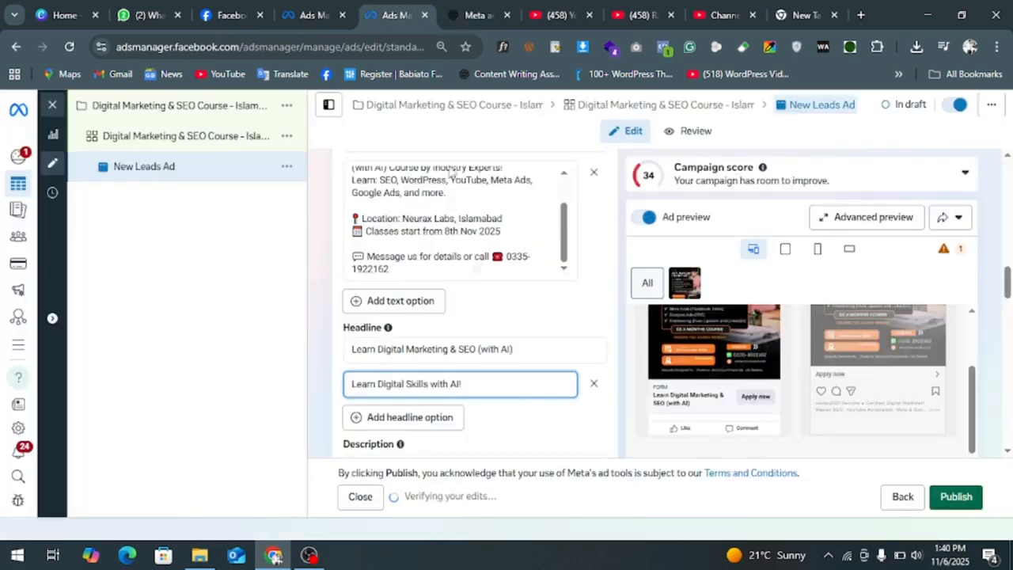
pyautogui.scroll(-2, 520, 389)
pyautogui.click(477, 393)
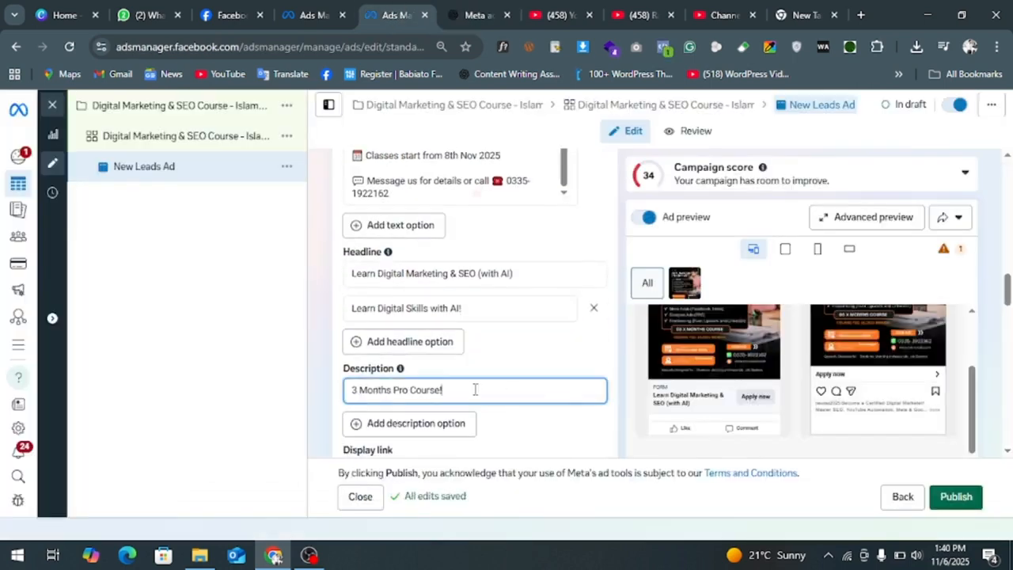
pyautogui.click(424, 431)
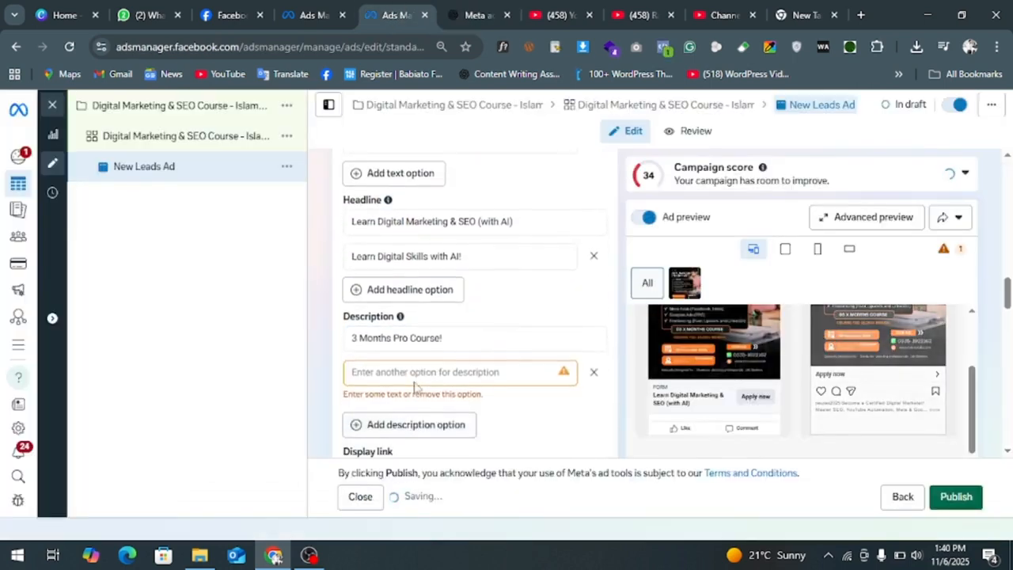
pyautogui.hotkey('ctrl', 'v')
# Create a new instant form for the ad with the Higher intent form type and continue to its Intro section.
pyautogui.scroll(-8, 538, 410)
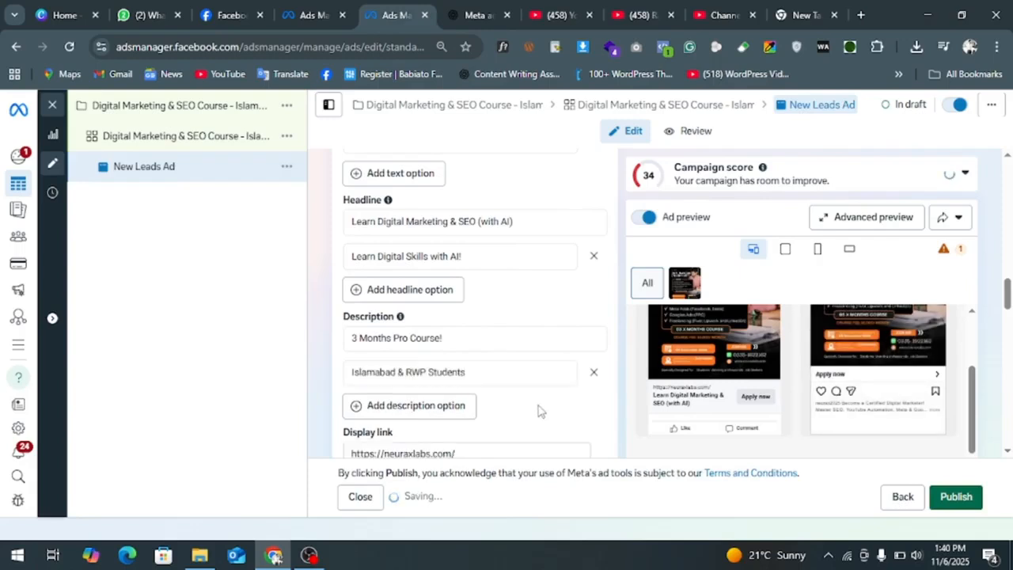
pyautogui.scroll(-1, 540, 411)
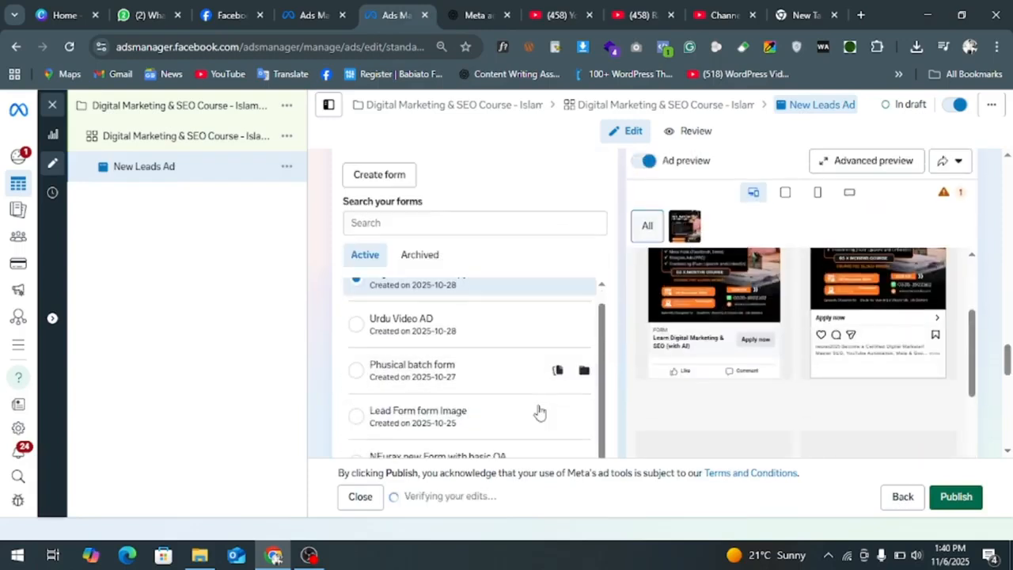
pyautogui.scroll(1, 540, 412)
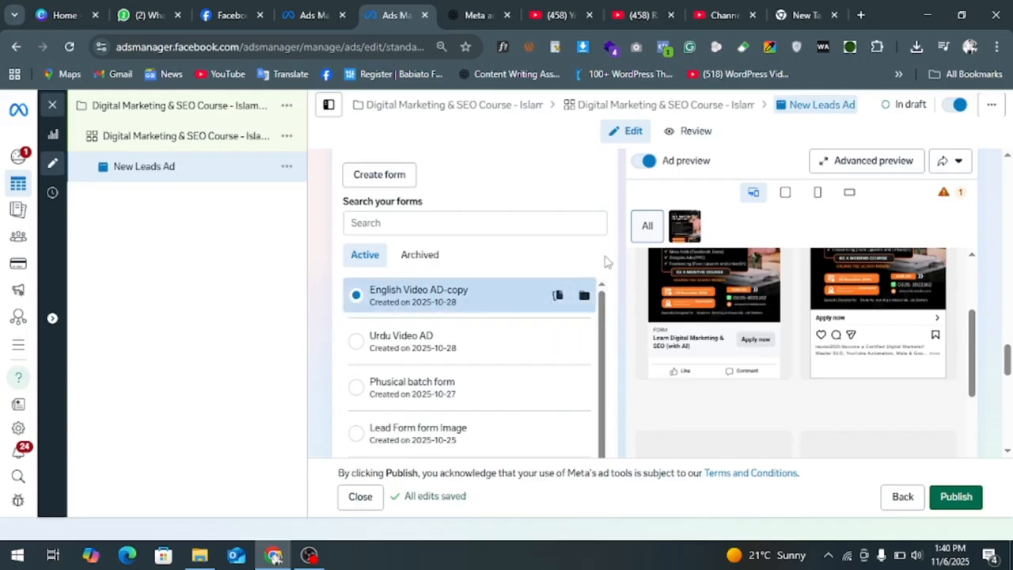
pyautogui.scroll(2, 593, 219)
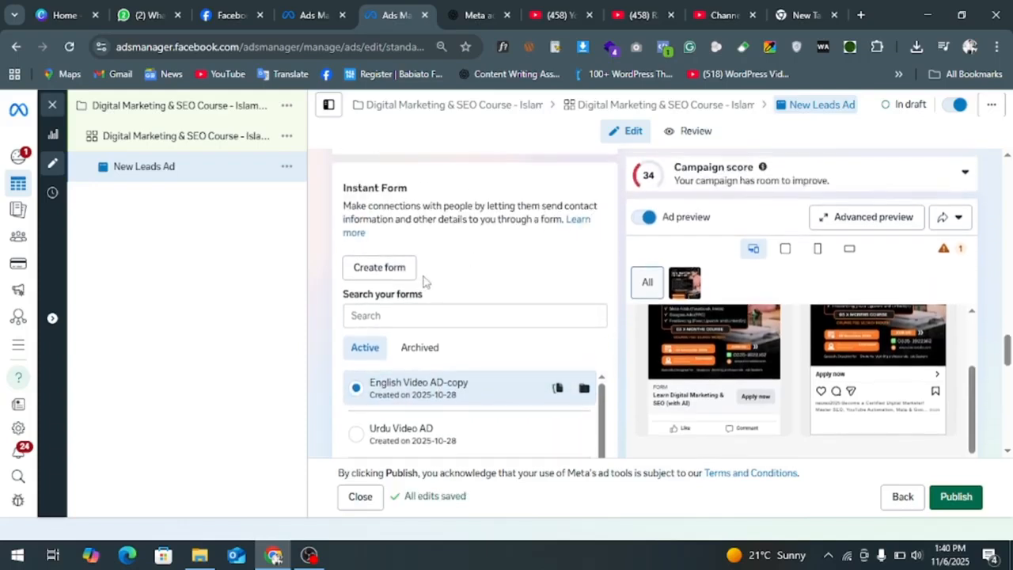
pyautogui.click(400, 272)
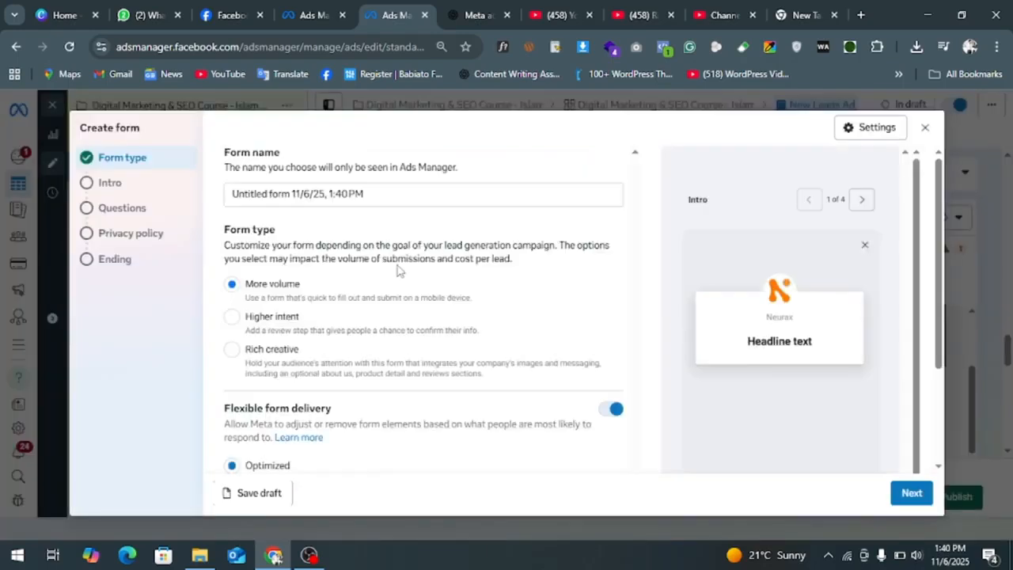
pyautogui.moveTo(374, 193); pyautogui.dragTo(228, 208)
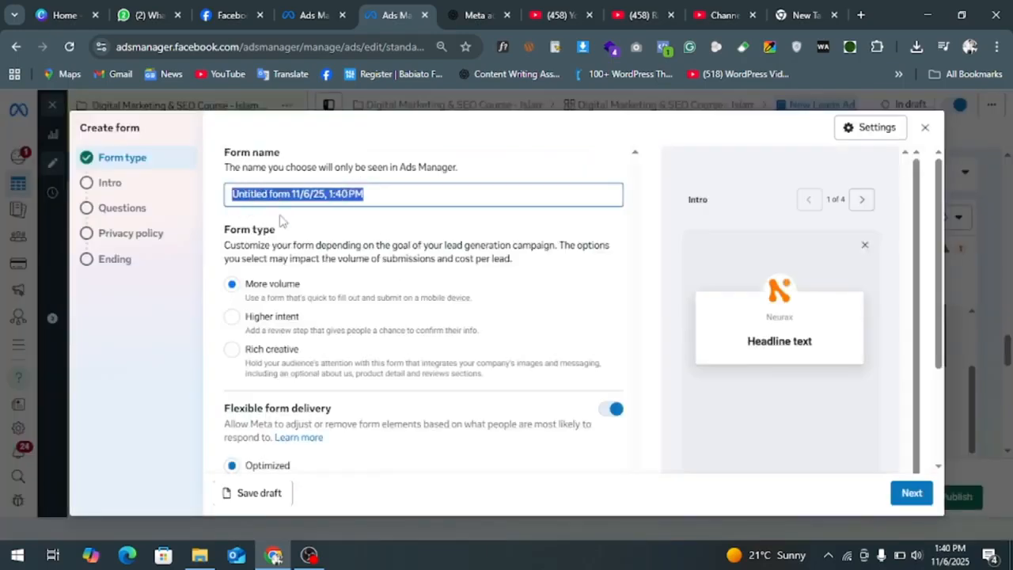
pyautogui.click(231, 317)
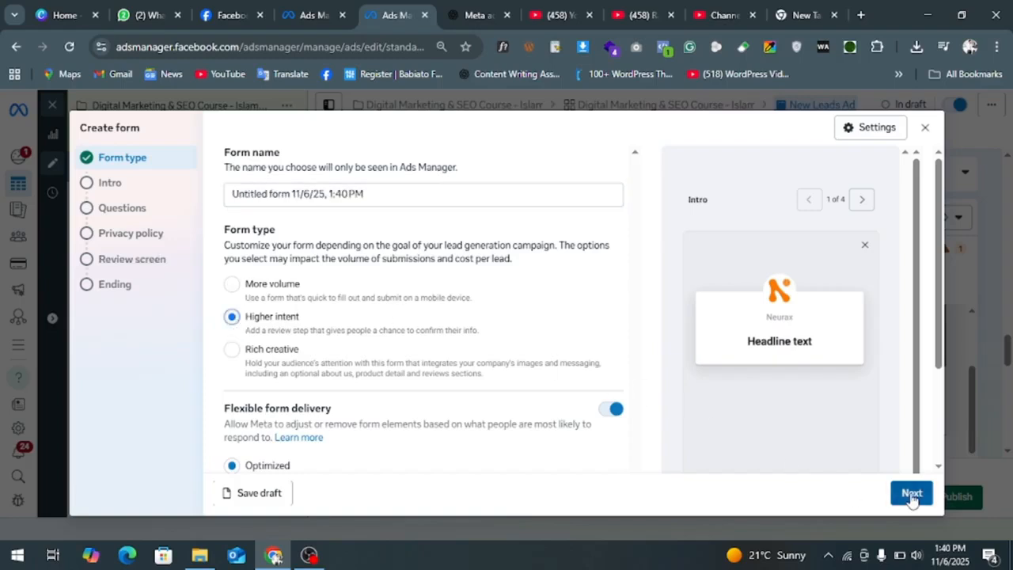
pyautogui.click(911, 492)
# Enter "Welcmoe Students to" as the greeting headline of the form's Intro section.
pyautogui.click(377, 295)
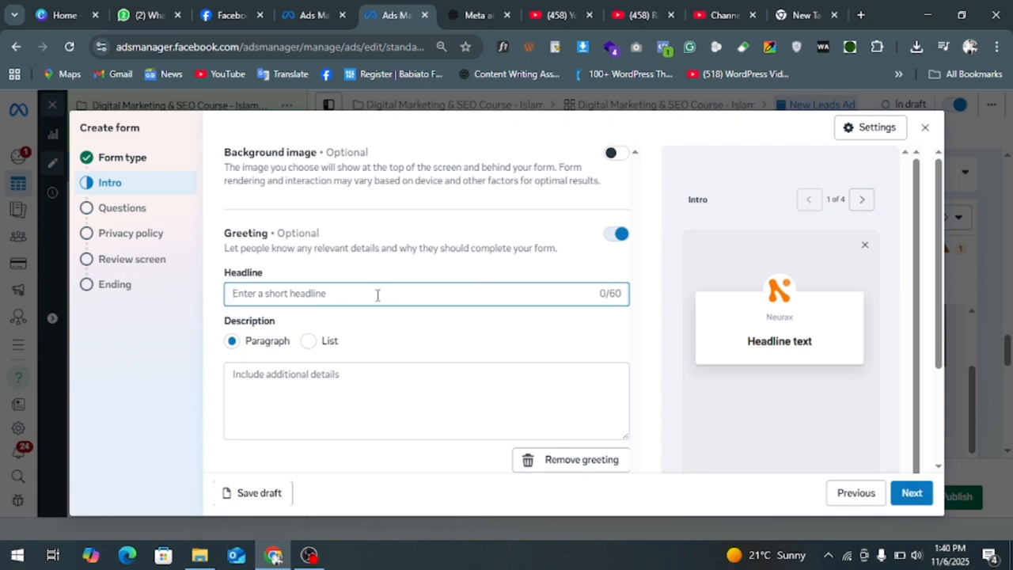
pyautogui.write('WElcome')
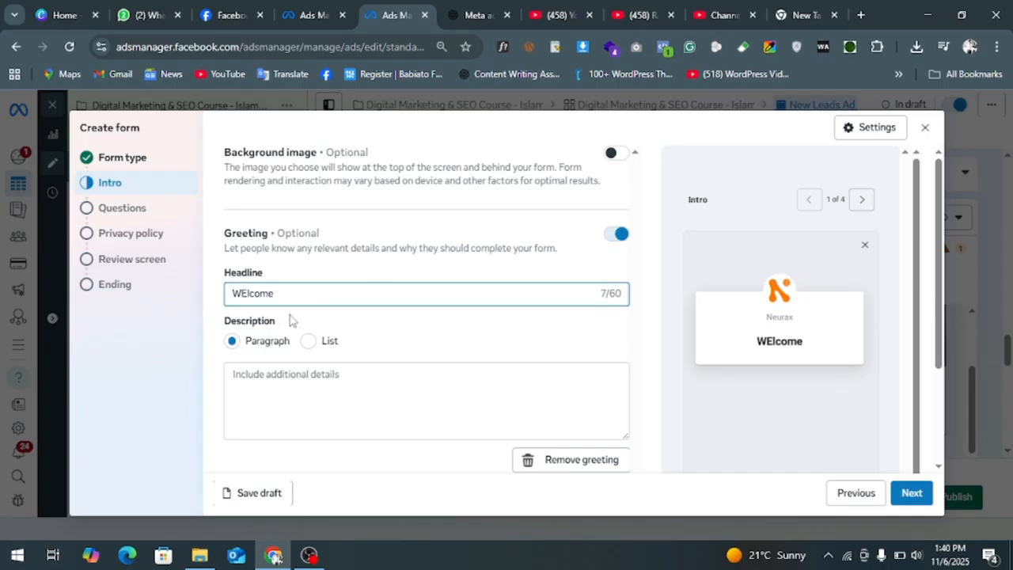
pyautogui.moveTo(275, 294); pyautogui.dragTo(246, 294)
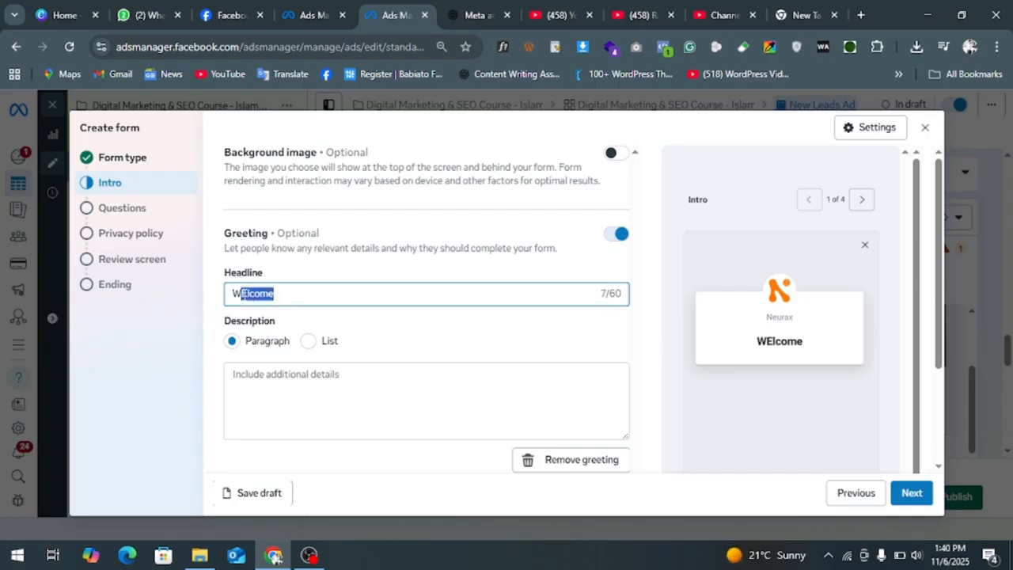
pyautogui.write('elcmoe')
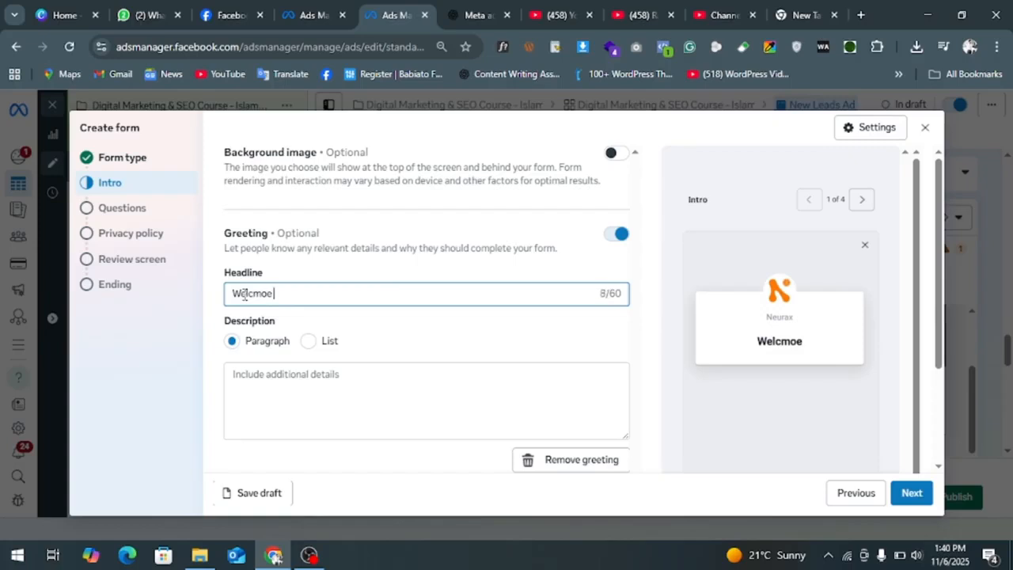
pyautogui.write(' Students')
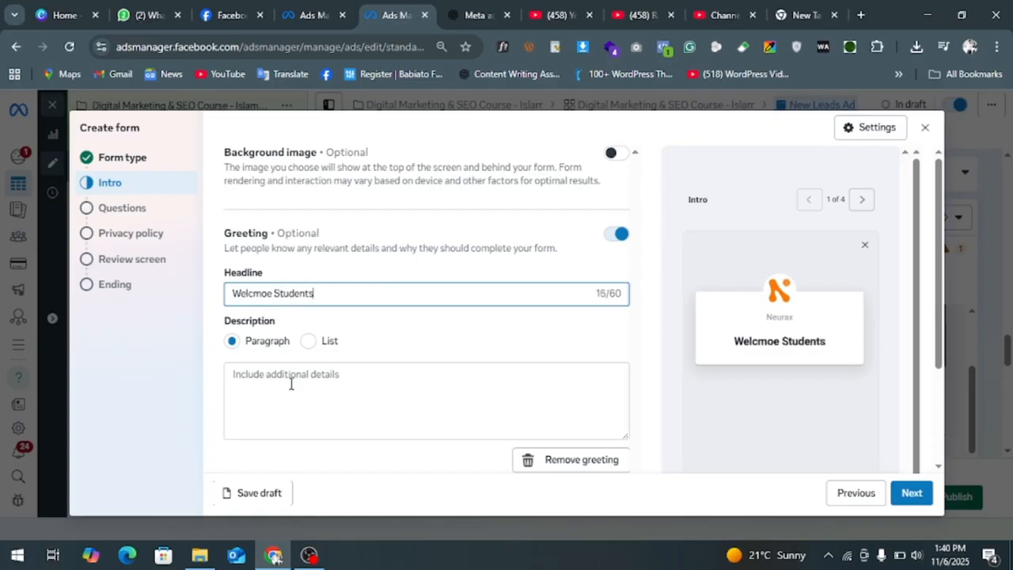
pyautogui.write(' t')
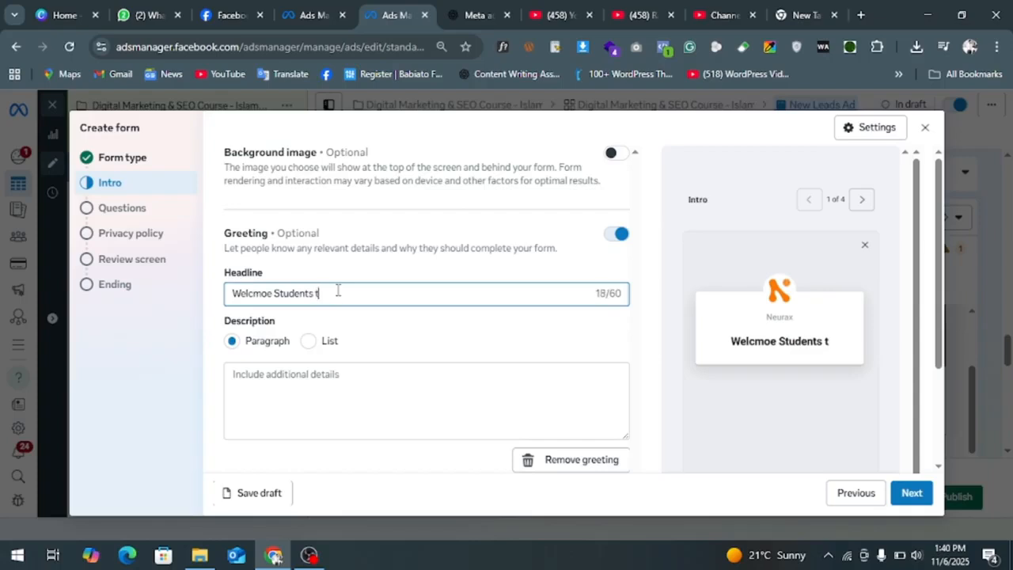
pyautogui.write('o')
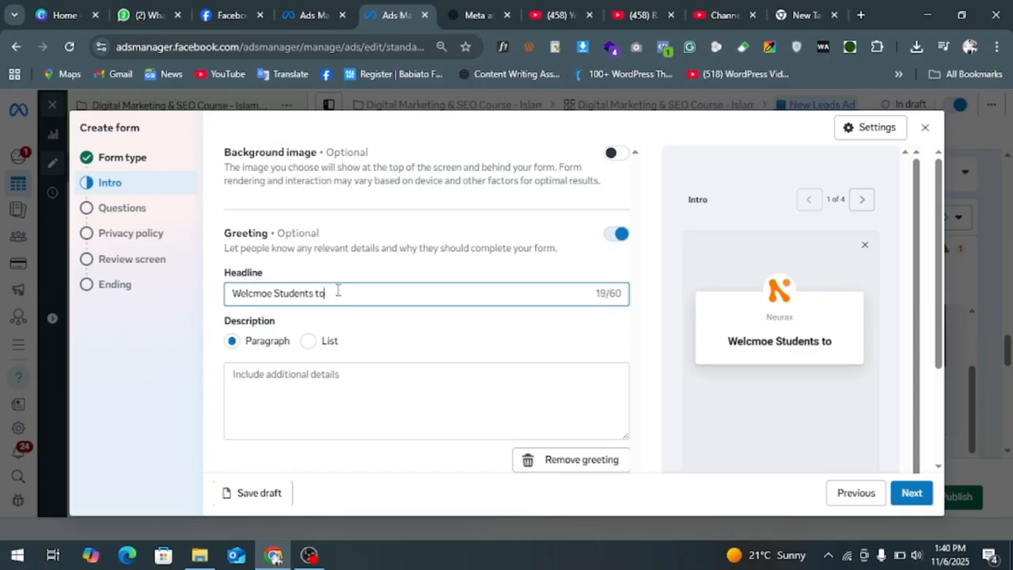
# Fill the greeting's paragraph description with "Neurax Labs" and continue to the Questions section.
pyautogui.click(328, 370)
pyautogui.write('Neurax')
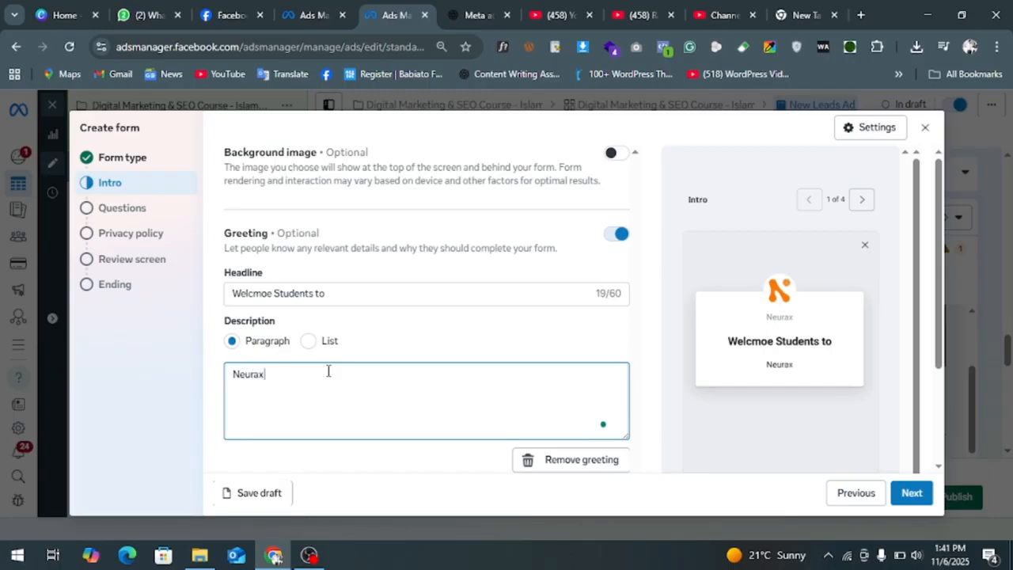
pyautogui.write(' Labs')
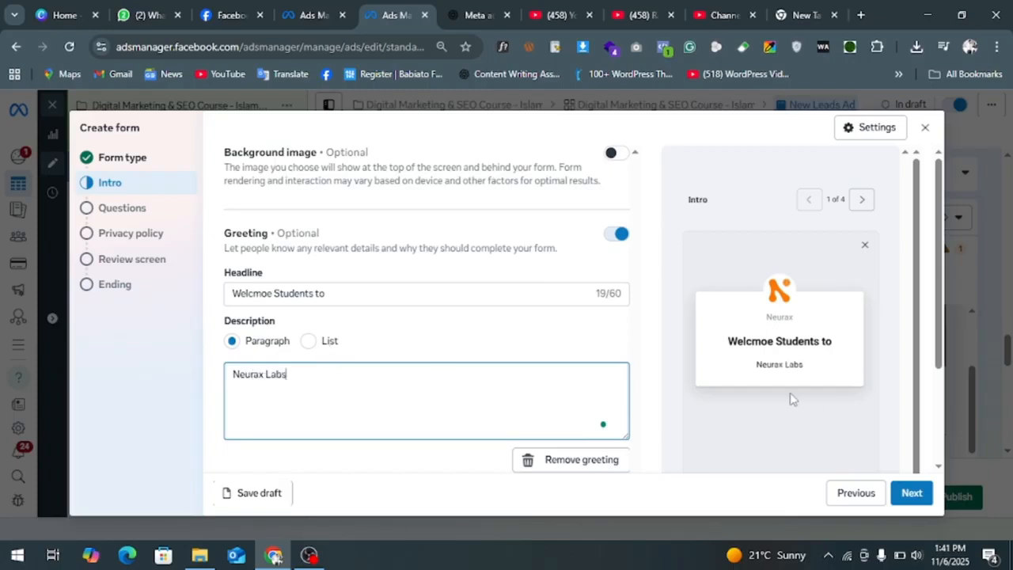
pyautogui.click(912, 494)
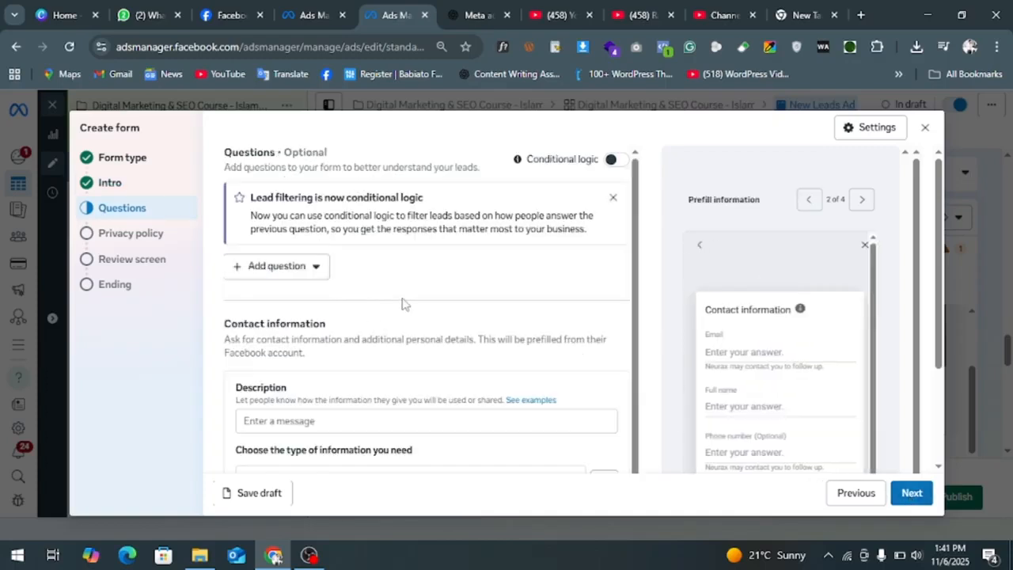
# Add a multiple choice question to the form with the text "Are you interested".
pyautogui.click(321, 273)
pyautogui.click(430, 251)
pyautogui.click(301, 273)
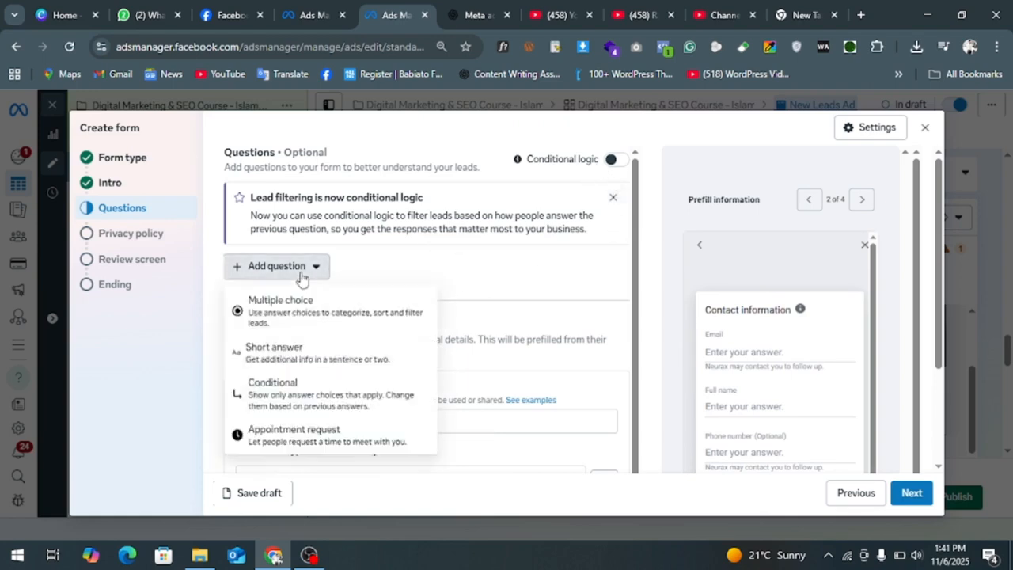
pyautogui.click(307, 331)
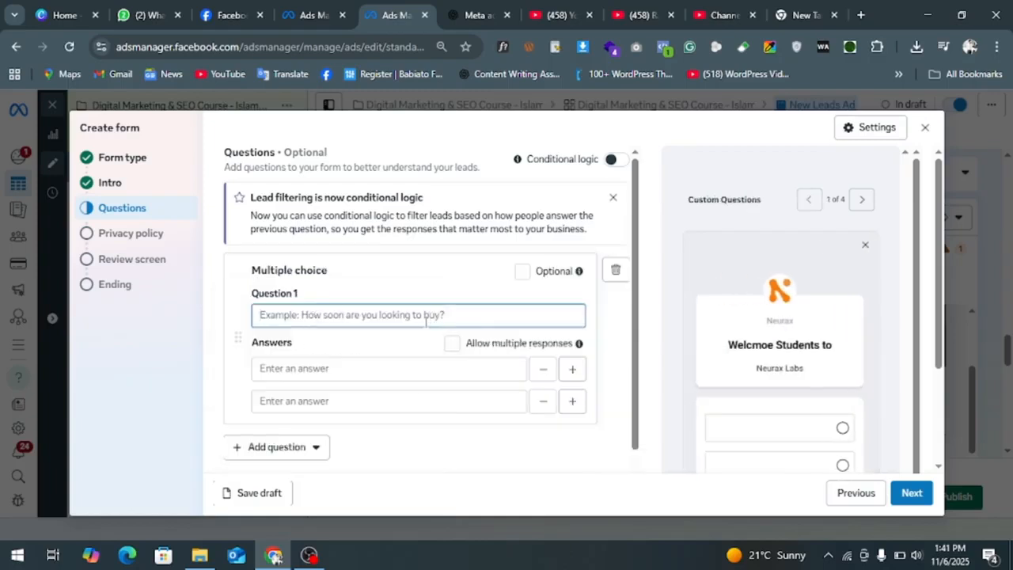
pyautogui.write('Ar')
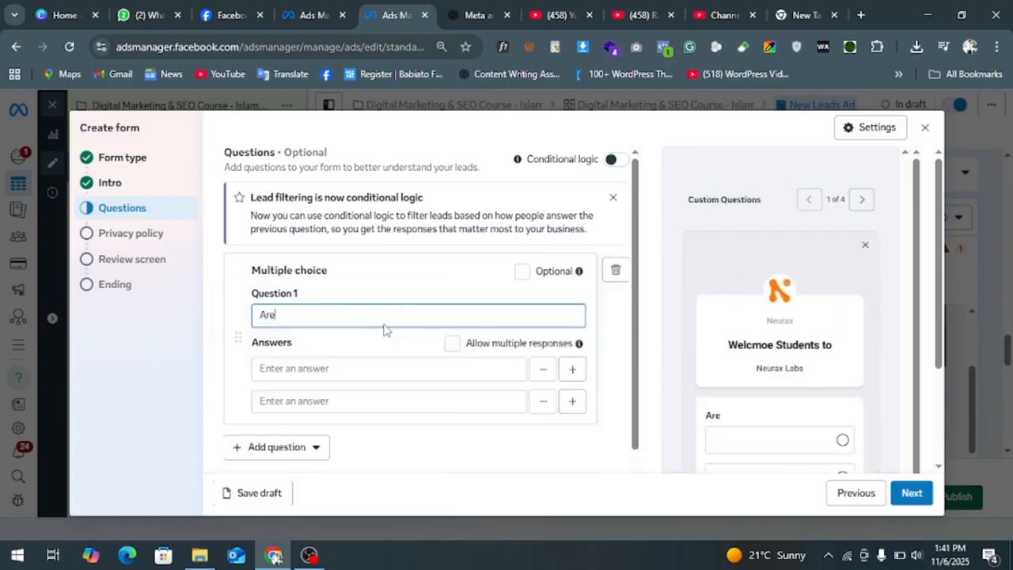
pyautogui.write('e')
pyautogui.press('BackSpace')
pyautogui.press('BackSpace')
pyautogui.press('BackSpace')
pyautogui.write('Are')
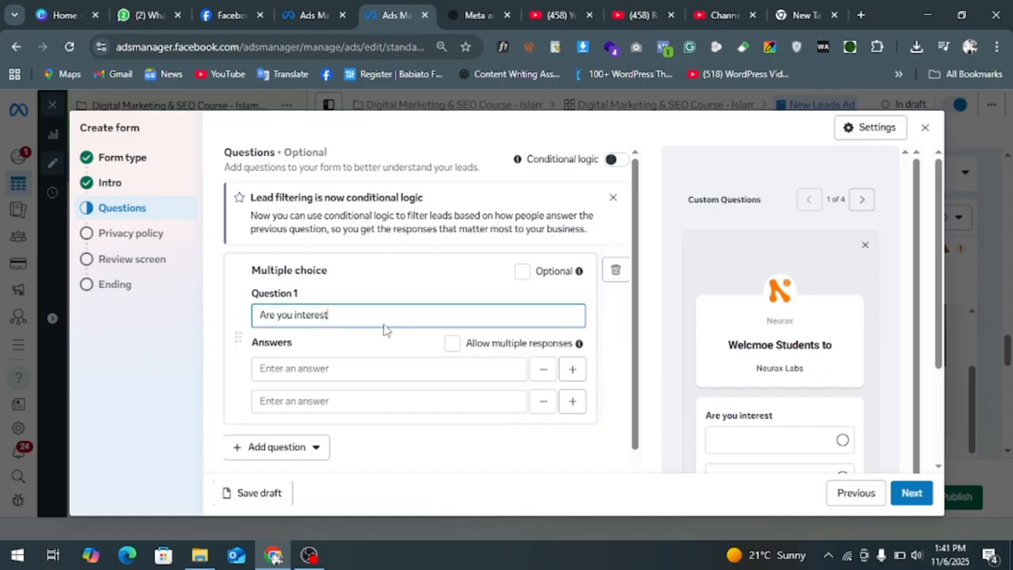
# Enter "Yes" and "No" as the two answers of the multiple choice question and check them in the form preview.
pyautogui.click(382, 366)
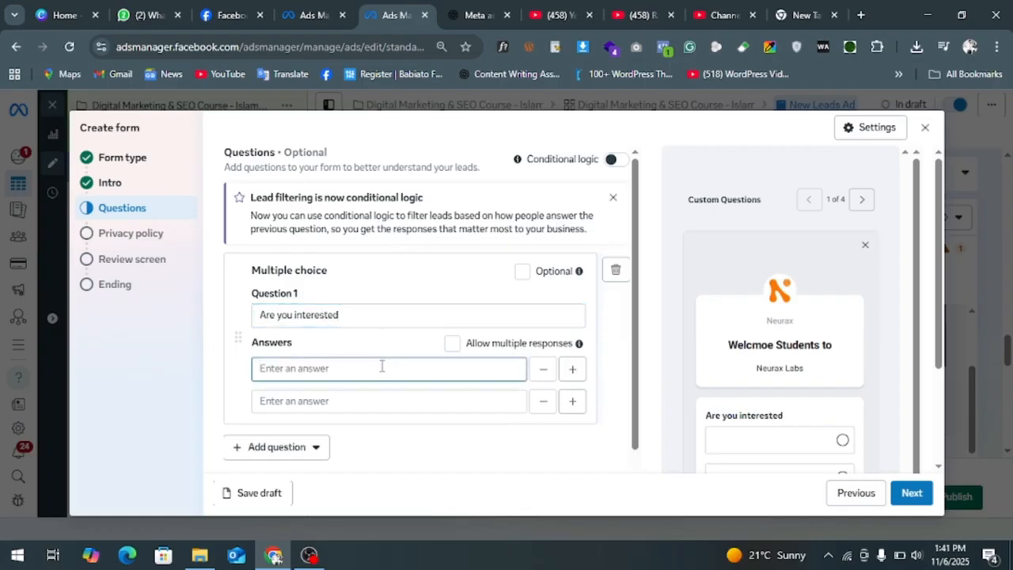
pyautogui.write('Yes')
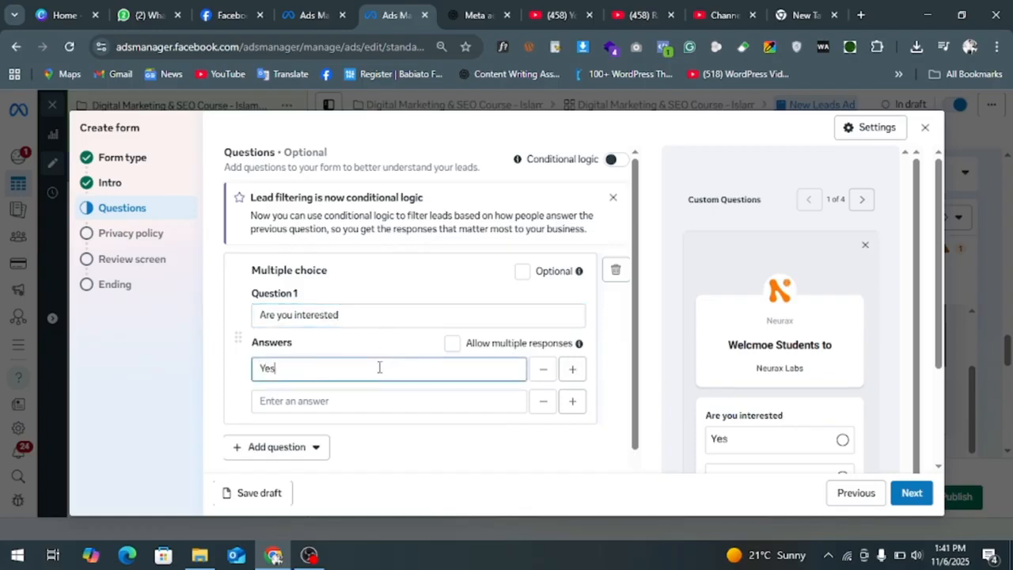
pyautogui.click(296, 413)
pyautogui.write('No')
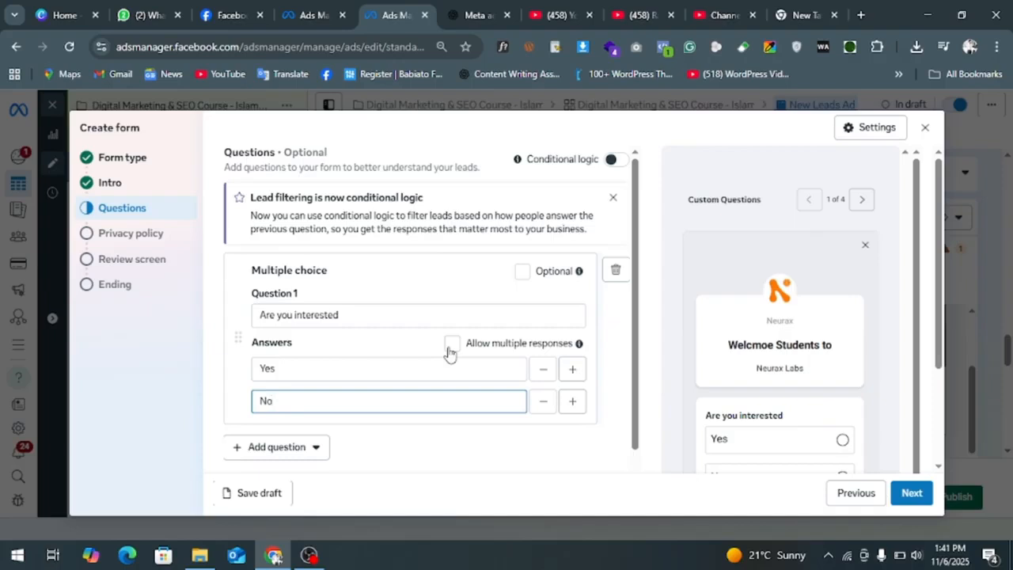
pyautogui.scroll(-1, 448, 354)
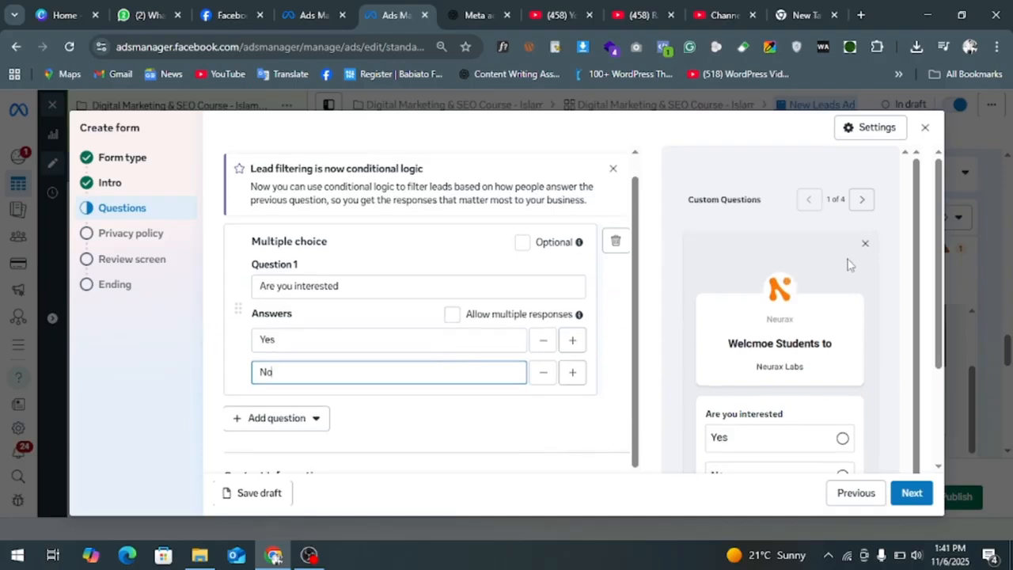
pyautogui.scroll(-1, 839, 276)
pyautogui.scroll(-1, 755, 422)
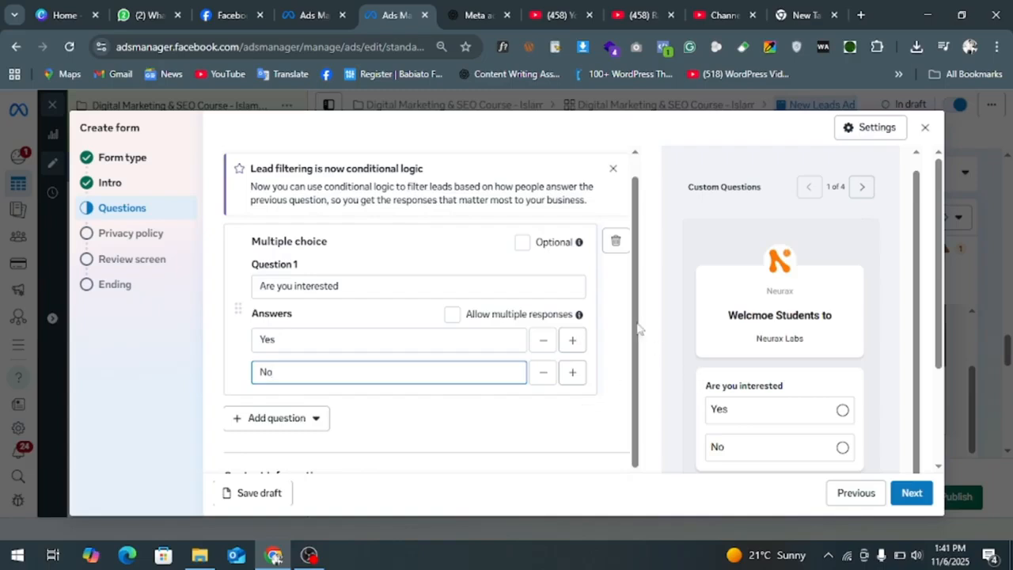
# Add the City contact field to the form's contact information and make the phone number required instead of optional.
pyautogui.scroll(-2, 612, 321)
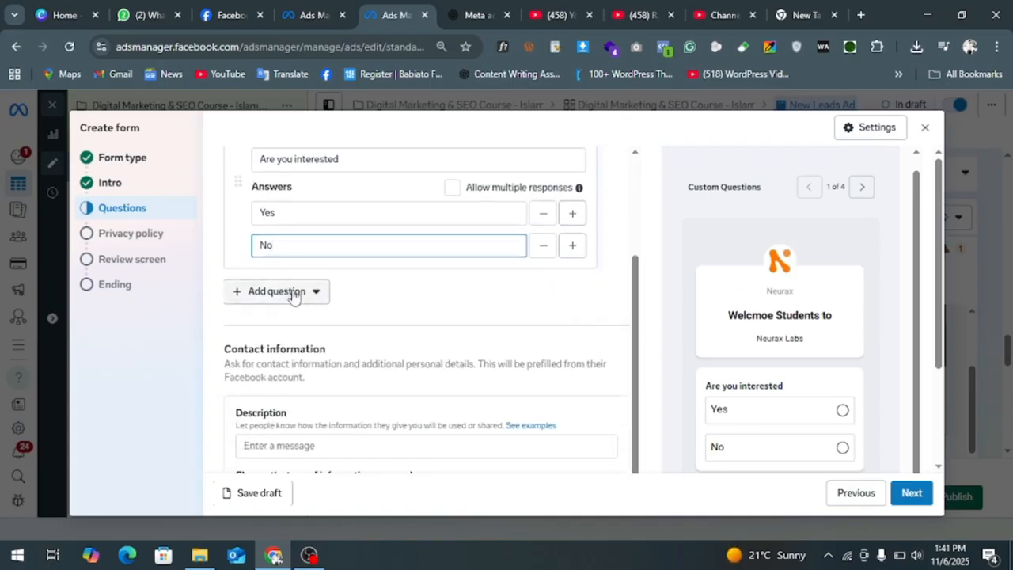
pyautogui.scroll(-2, 375, 310)
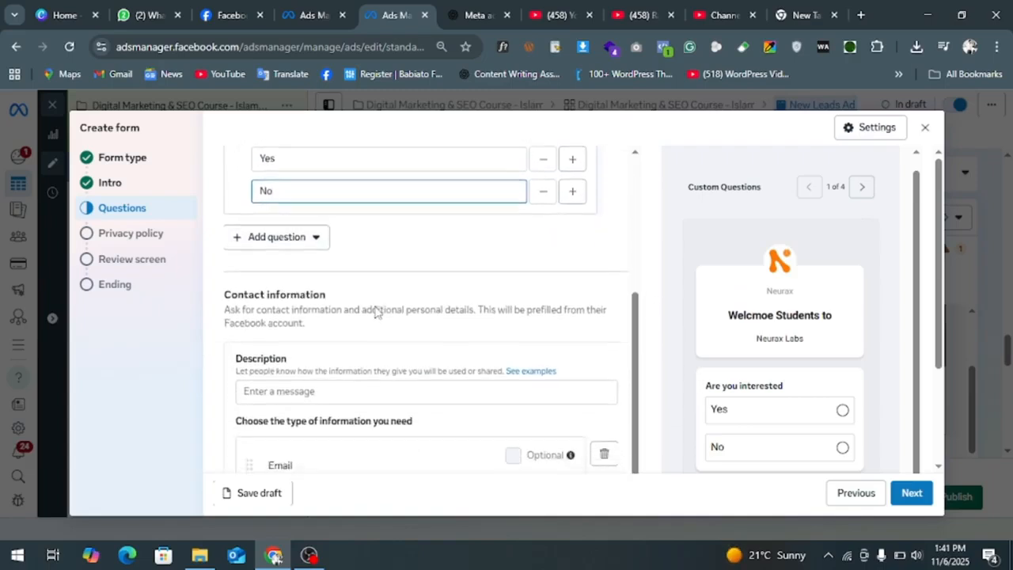
pyautogui.click(860, 188)
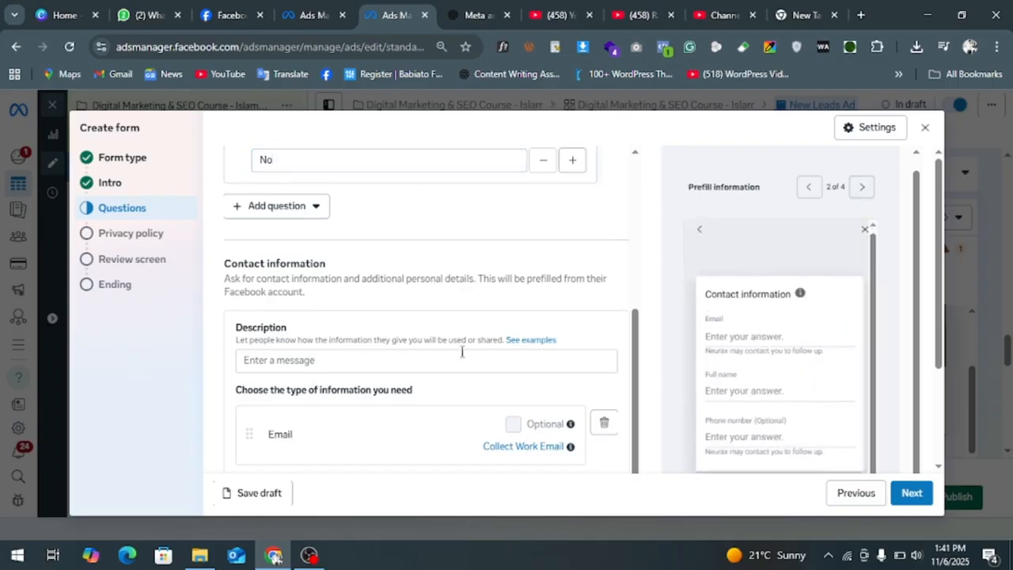
pyautogui.scroll(-2, 467, 316)
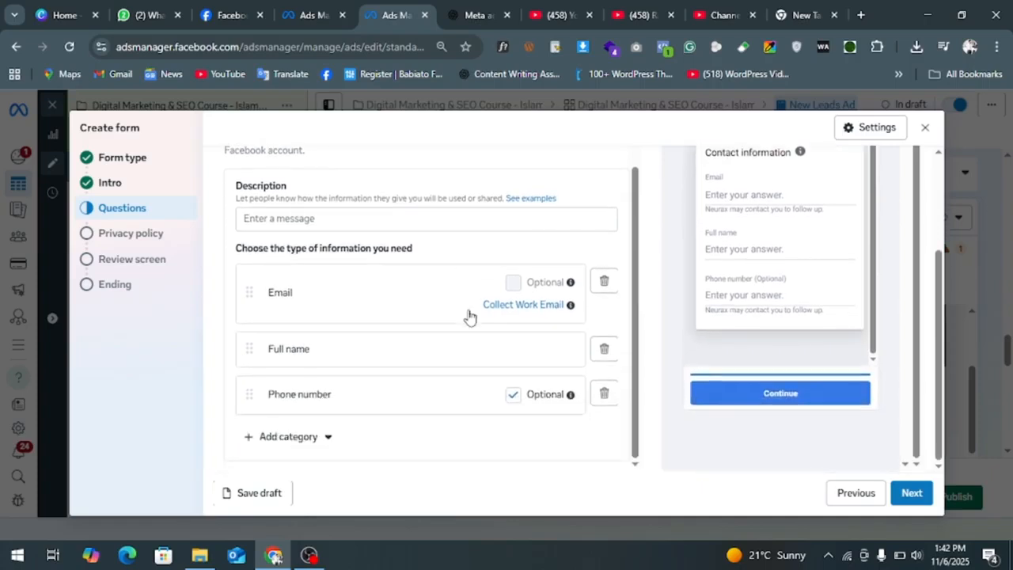
pyautogui.click(315, 440)
pyautogui.moveTo(337, 318)
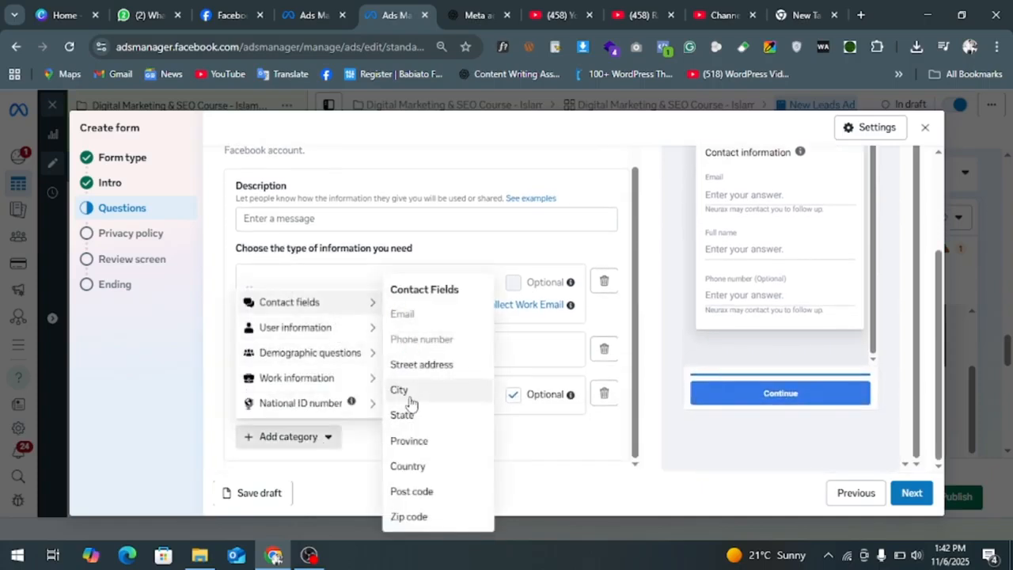
pyautogui.click(411, 389)
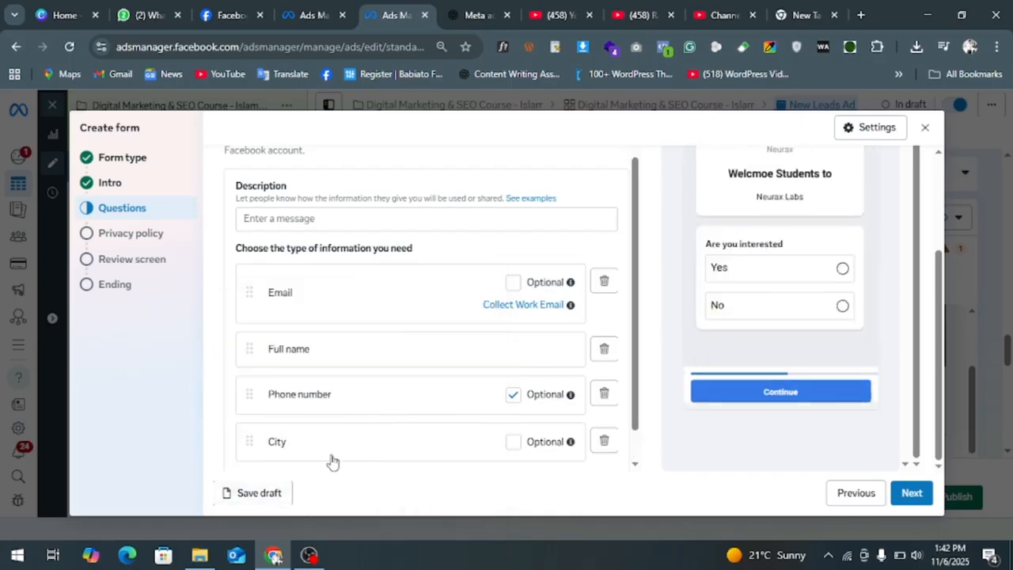
pyautogui.scroll(-1, 332, 462)
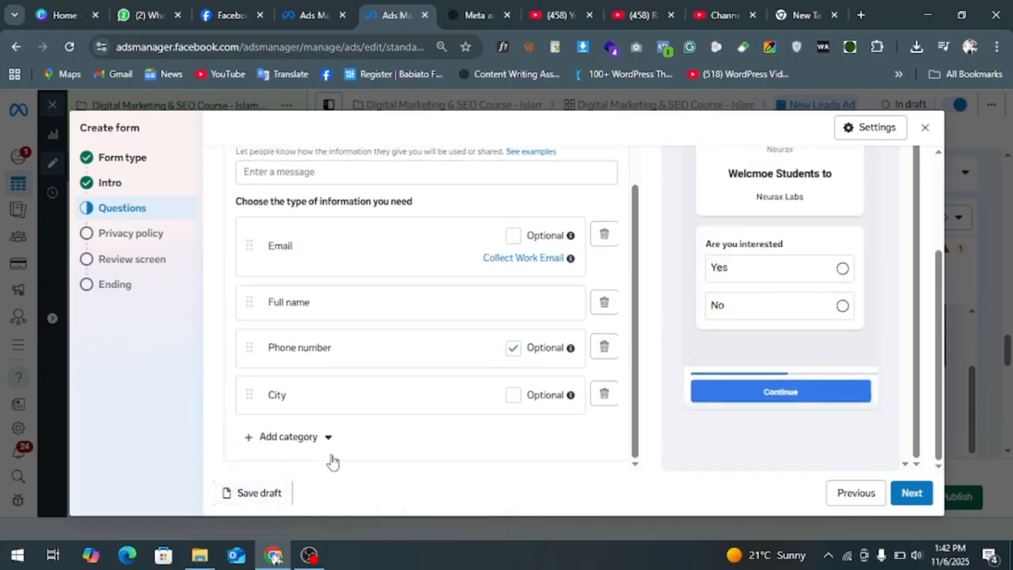
pyautogui.click(512, 348)
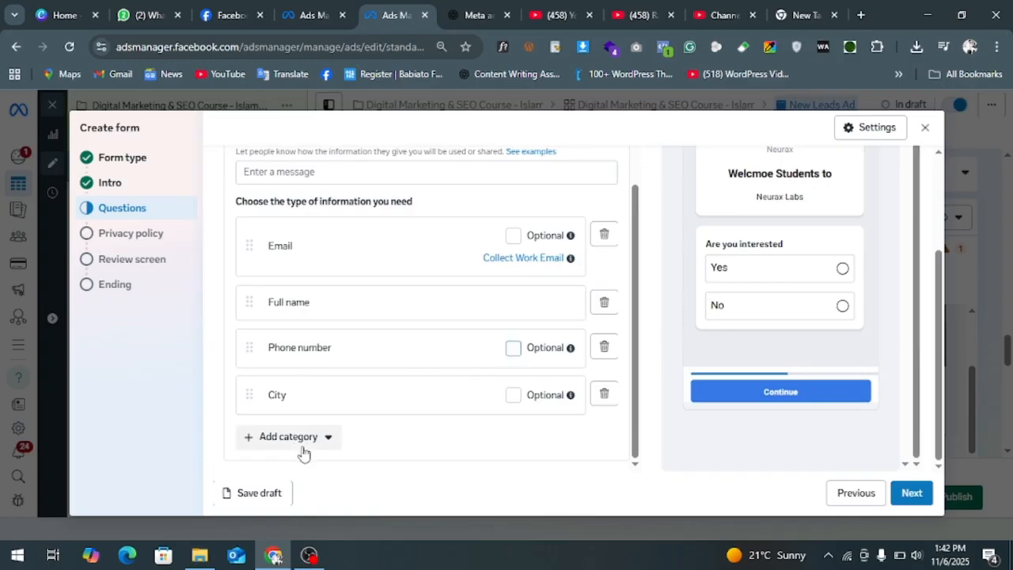
# Add the Gender demographic question to the contact information and continue to the Privacy policy section.
pyautogui.click(304, 443)
pyautogui.moveTo(333, 350)
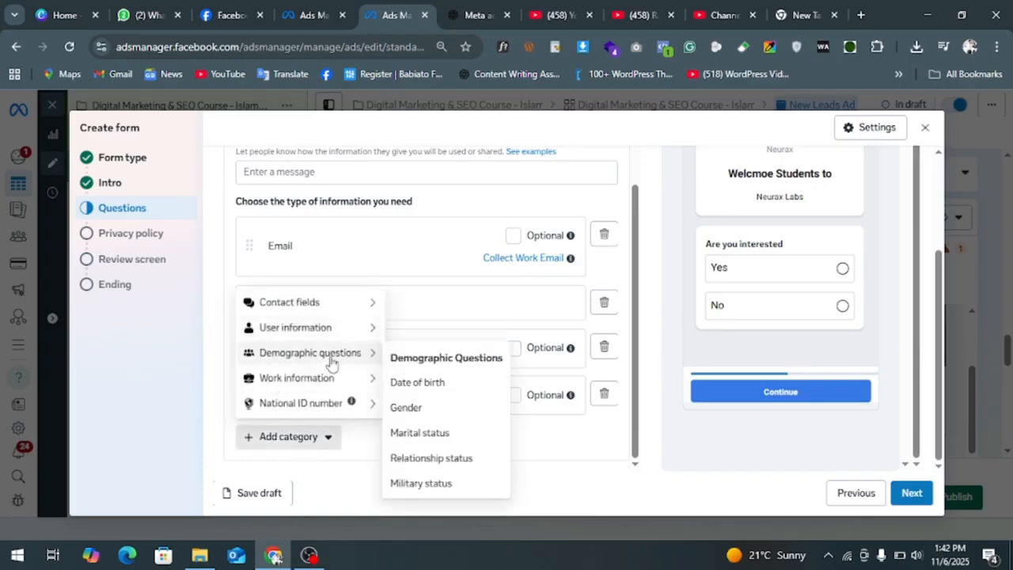
pyautogui.click(420, 408)
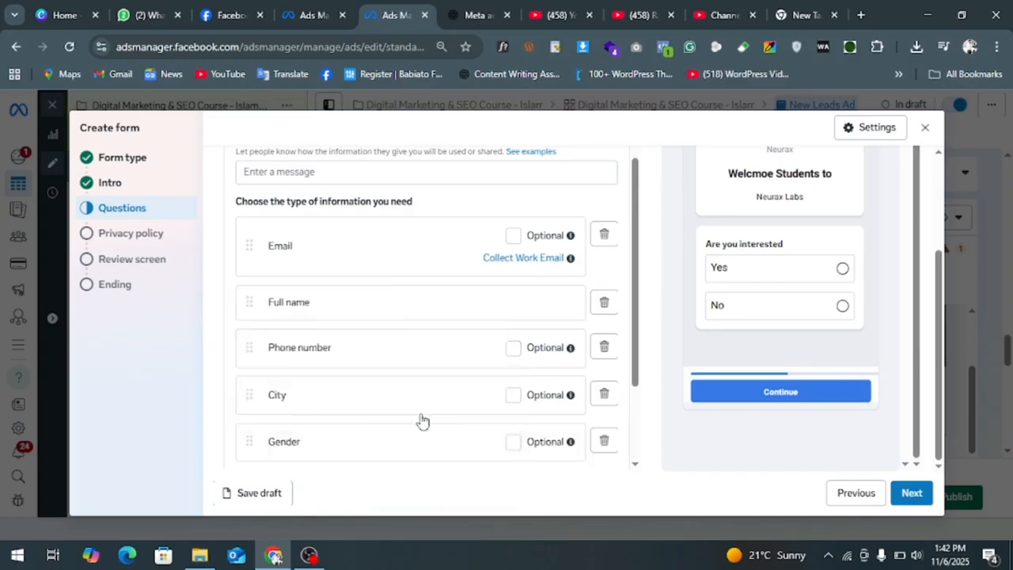
pyautogui.scroll(-2, 421, 420)
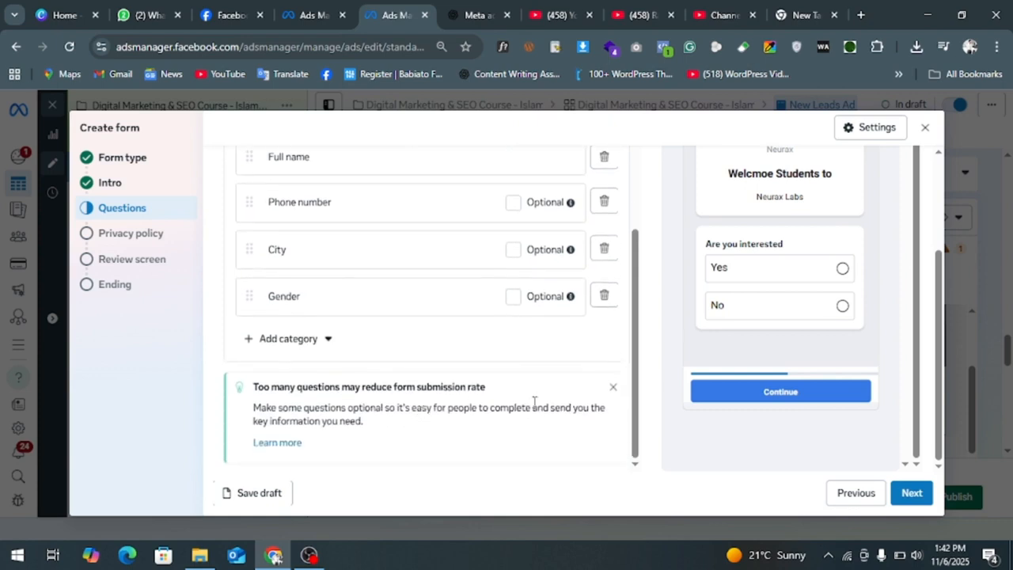
pyautogui.click(907, 489)
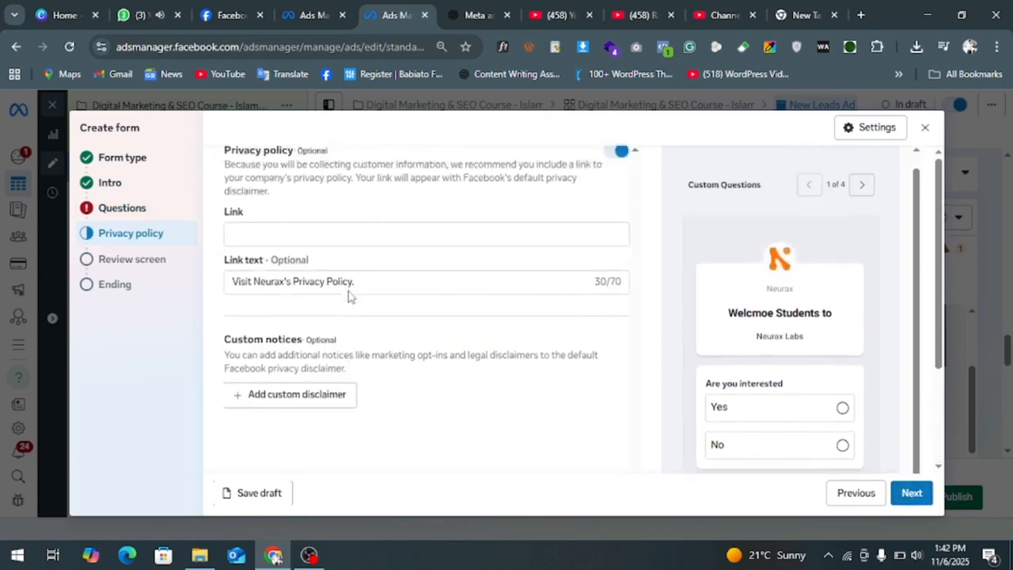
# Return to the form's Questions section, fill in the contact information description beginning "Please Provide Correct", and continue to Privacy policy.
pyautogui.click(111, 208)
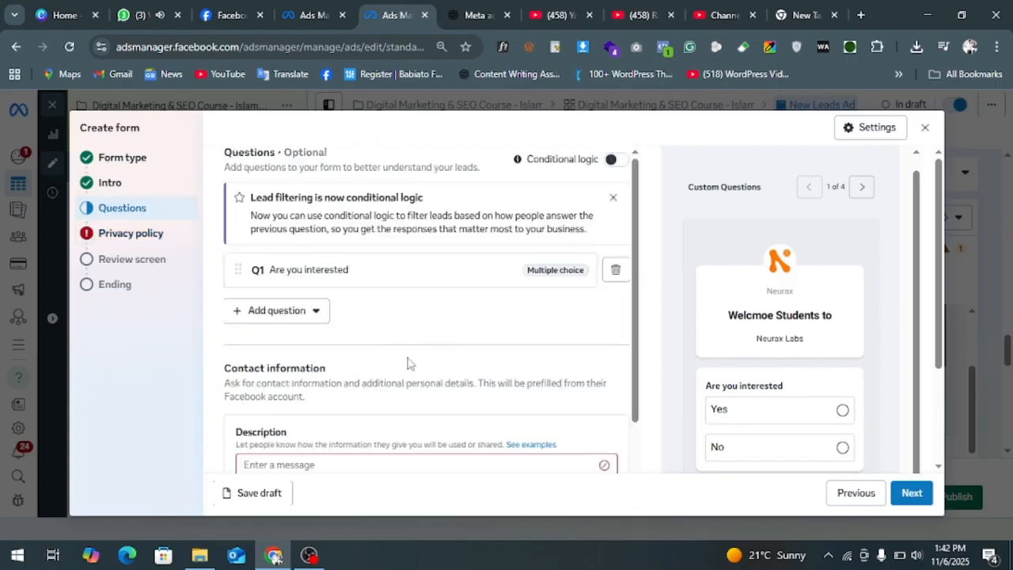
pyautogui.scroll(-2, 407, 362)
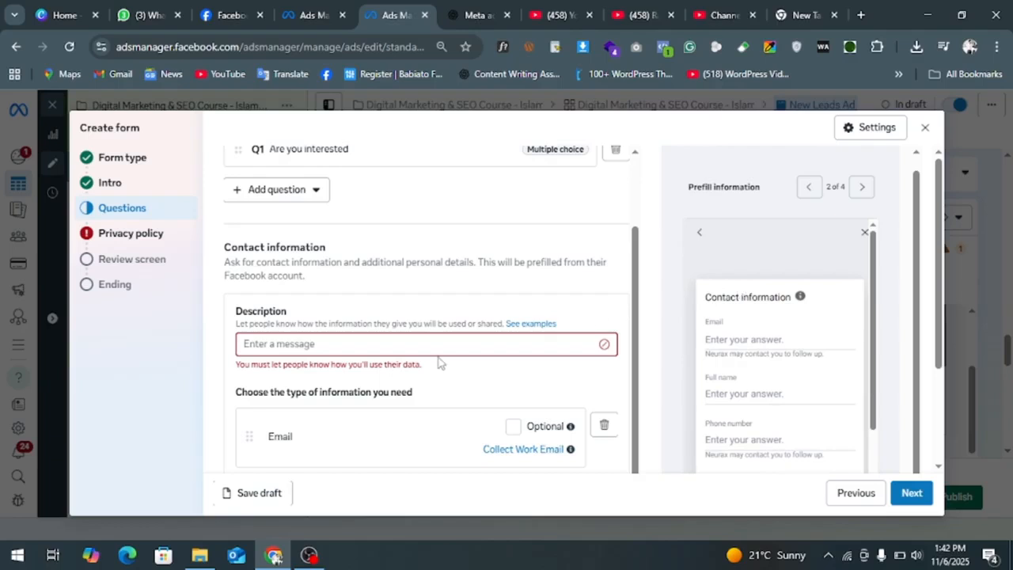
pyautogui.write('Please ')
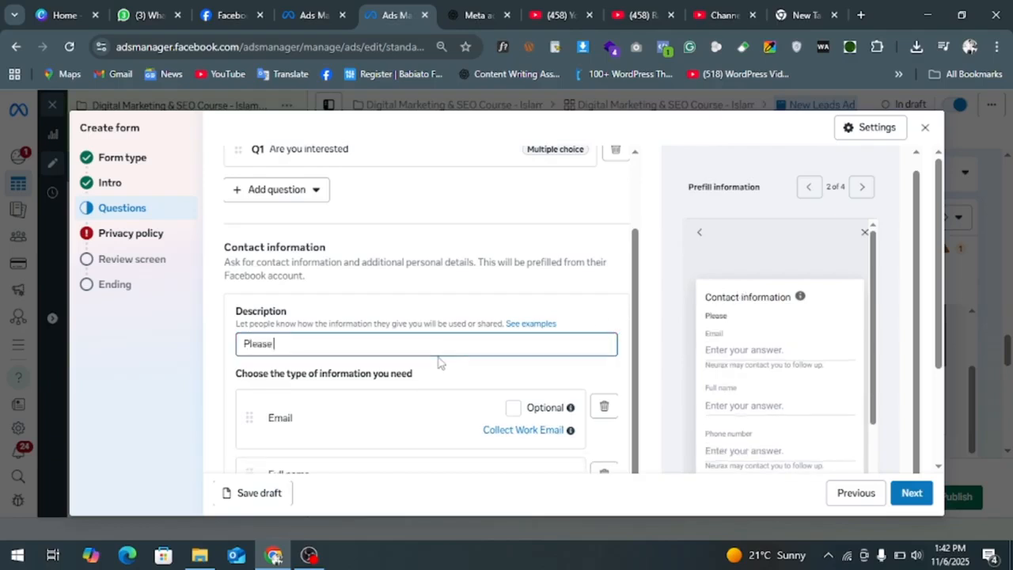
pyautogui.write('Provide Correct Infor')
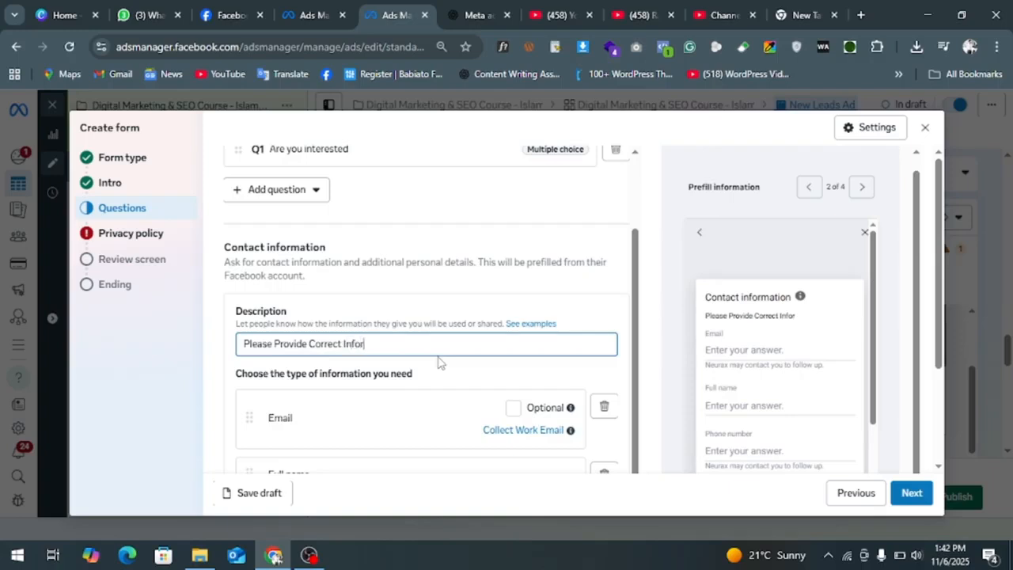
pyautogui.press('BackSpace')
pyautogui.click(908, 492)
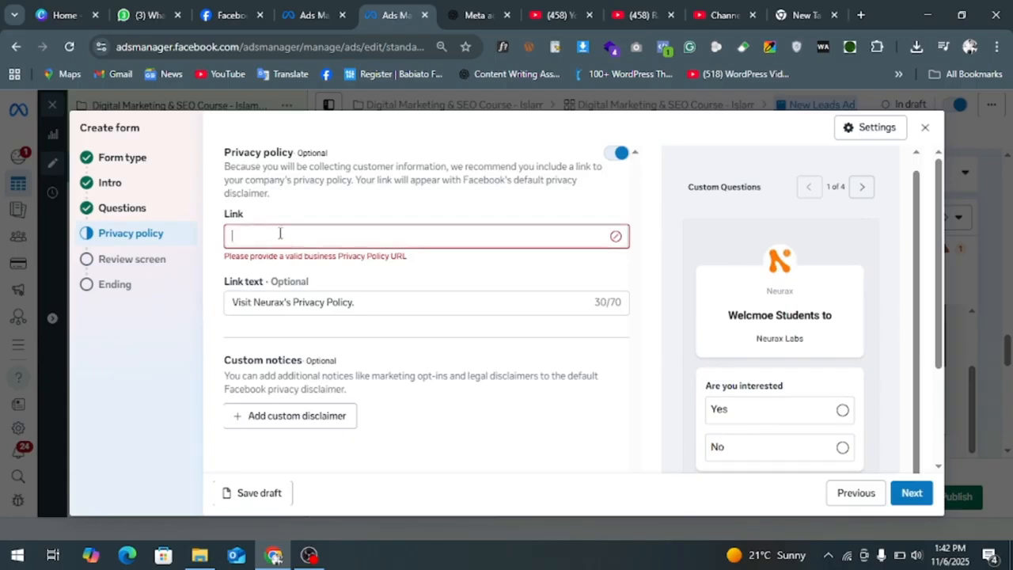
# Set the privacy policy link to "Neuraxlab.com/privacy" and continue to the Review screen section.
pyautogui.write('Islamabad & RWP Students')
pyautogui.hotkey('ctrl', 'a')
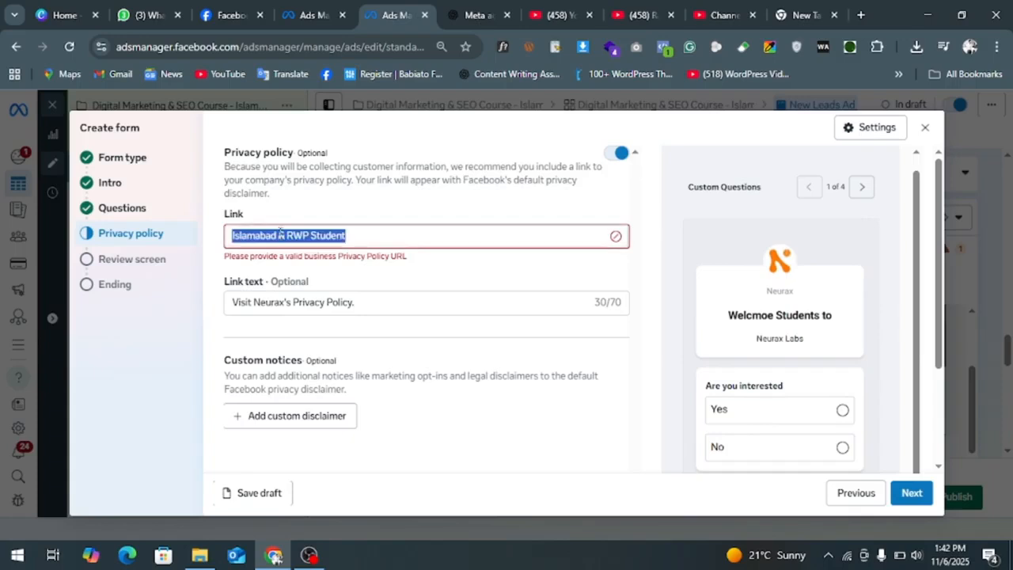
pyautogui.write('Neurax')
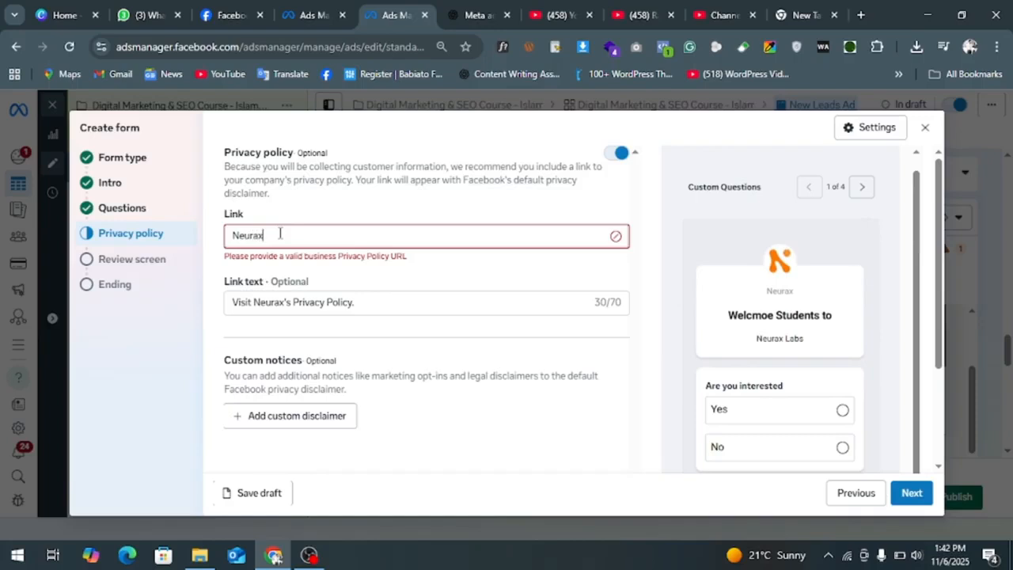
pyautogui.write('lab.com/privacy')
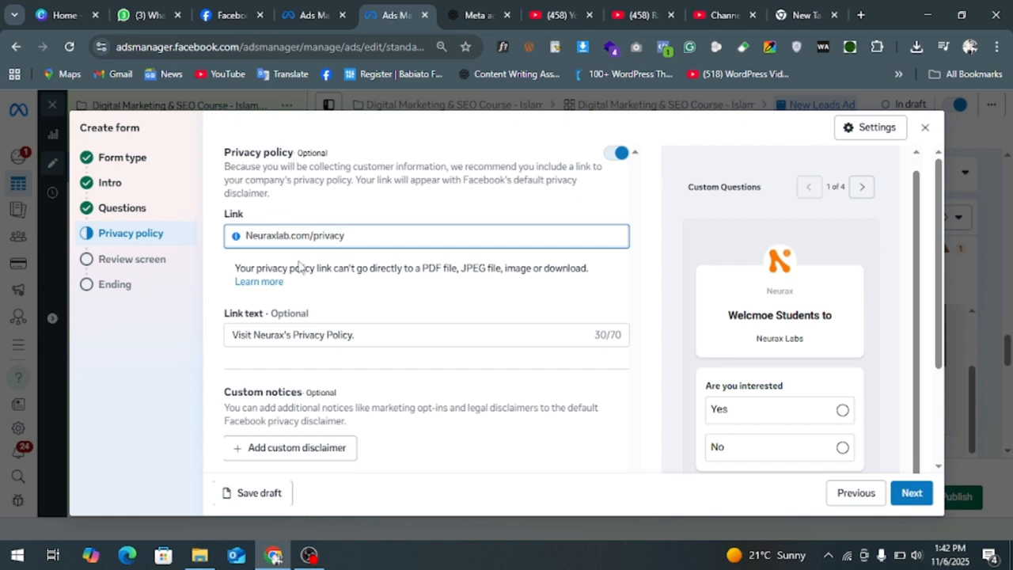
pyautogui.scroll(-1, 379, 336)
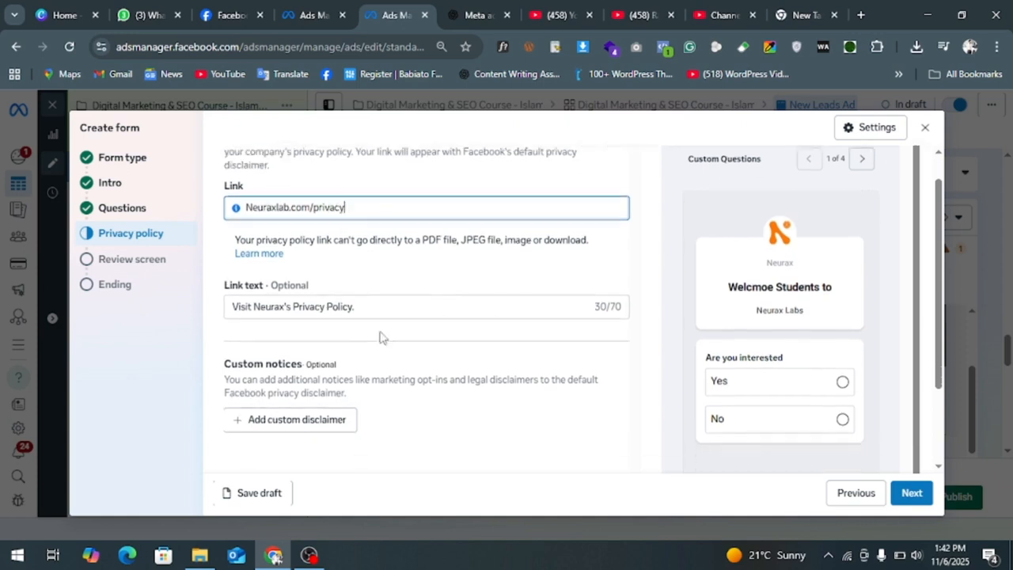
pyautogui.click(909, 492)
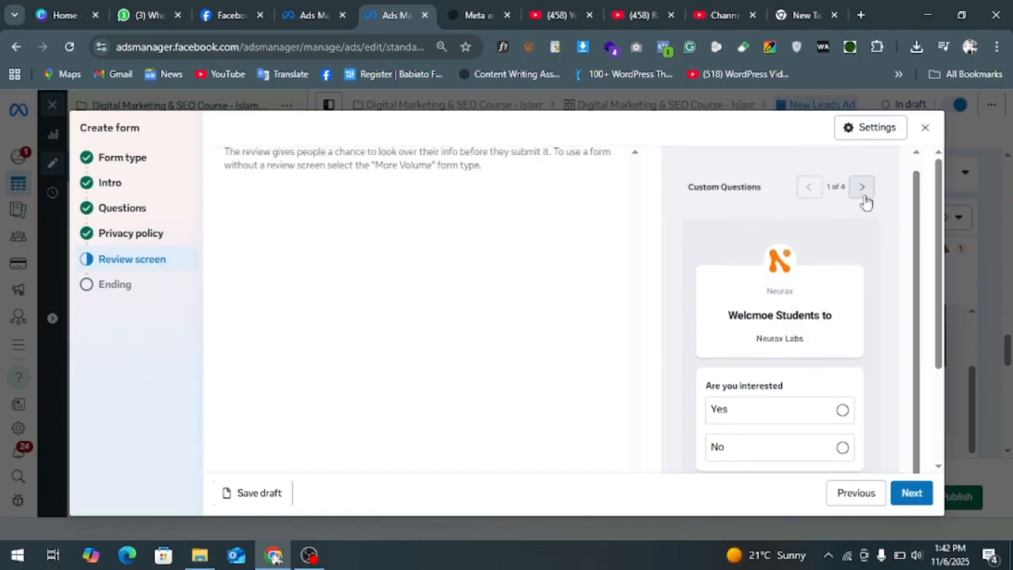
# Examine all four pages of the form preview: custom questions, prefill information, privacy review and the message for leads.
pyautogui.scroll(-2, 860, 366)
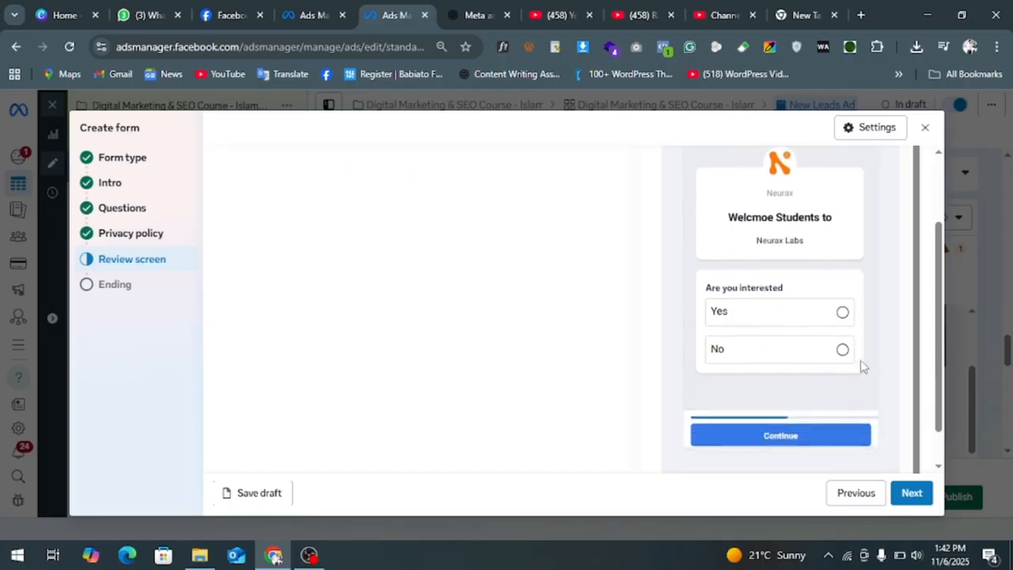
pyautogui.scroll(2, 861, 362)
pyautogui.click(861, 184)
pyautogui.click(862, 184)
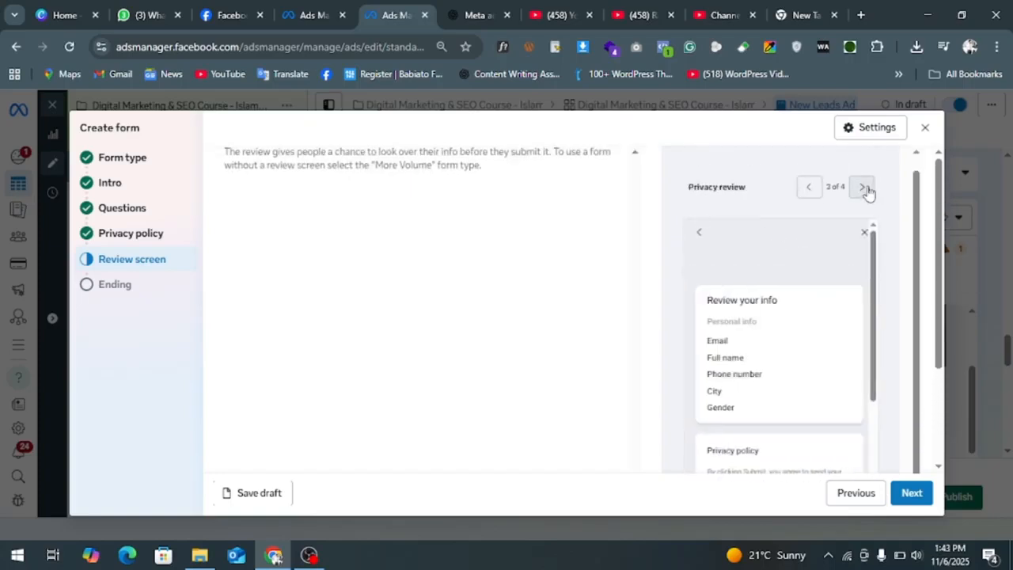
pyautogui.click(807, 188)
pyautogui.click(808, 188)
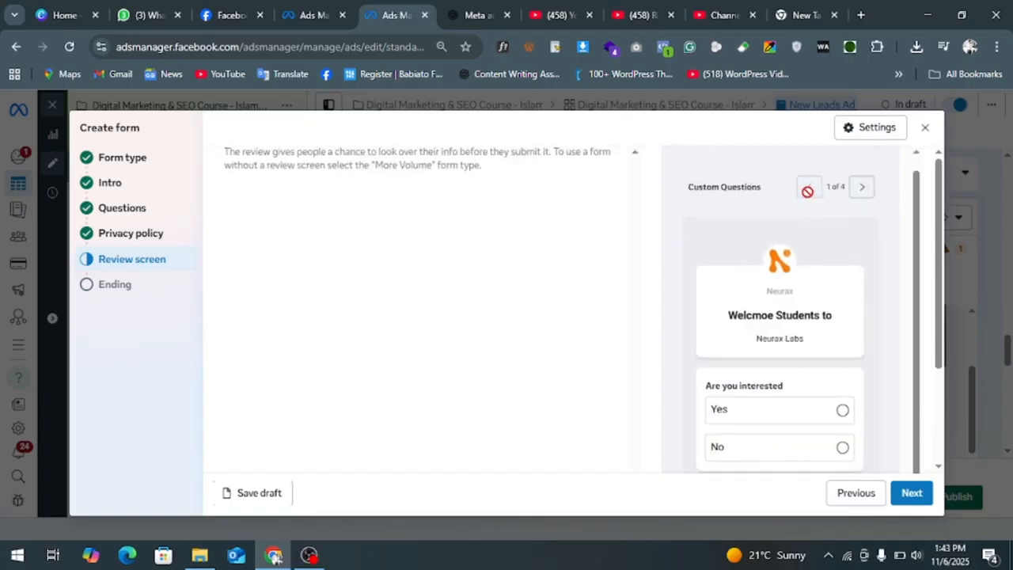
pyautogui.click(861, 190)
pyautogui.scroll(-2, 792, 356)
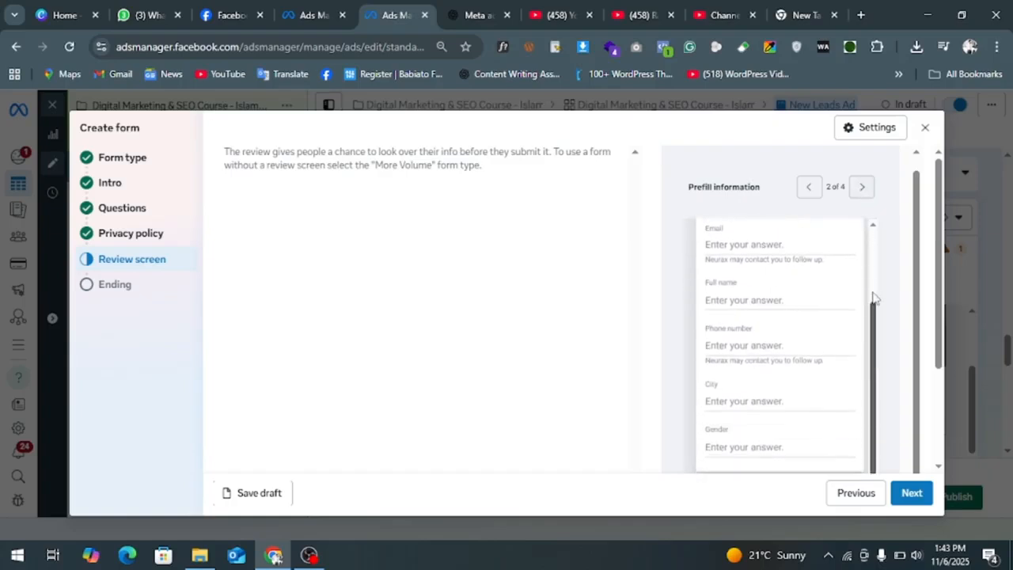
pyautogui.click(861, 190)
pyautogui.scroll(-3, 853, 272)
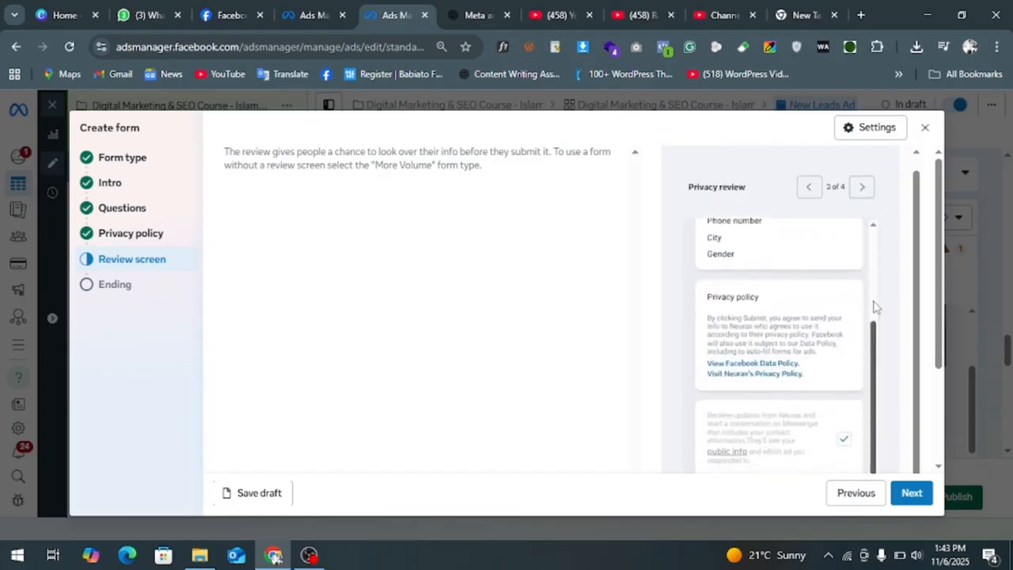
pyautogui.click(861, 188)
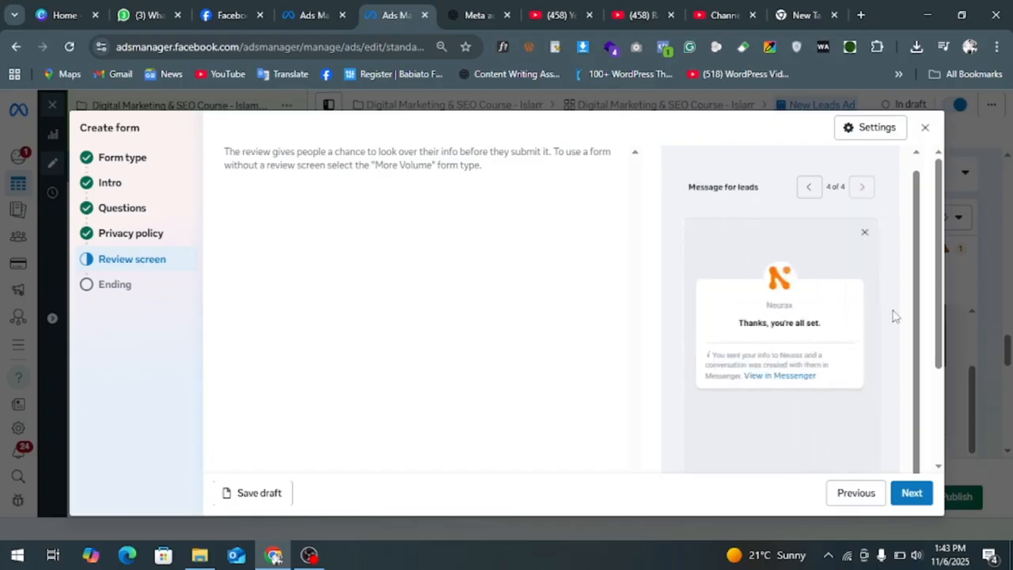
pyautogui.scroll(-3, 892, 314)
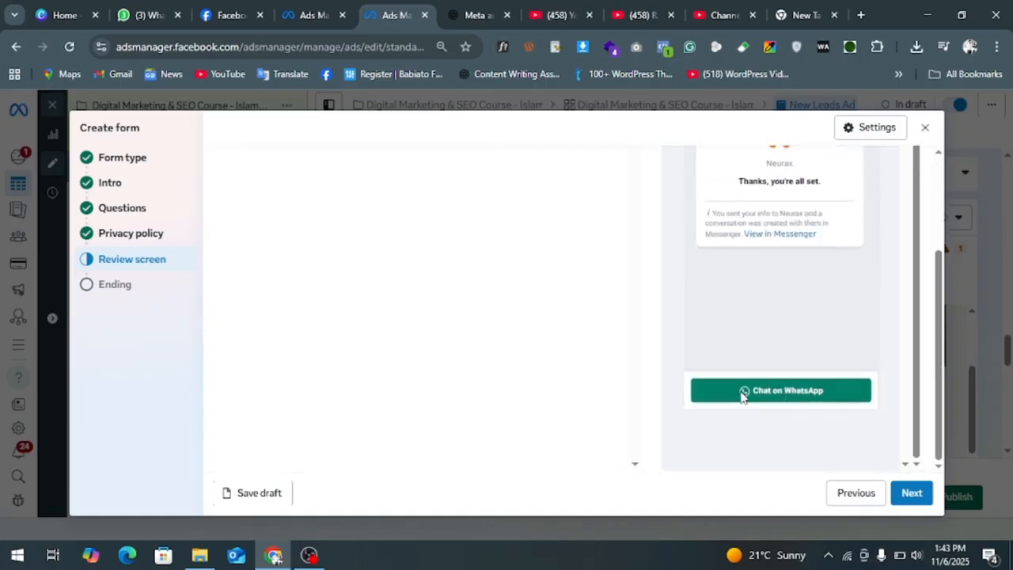
pyautogui.moveTo(756, 396); pyautogui.dragTo(810, 394)
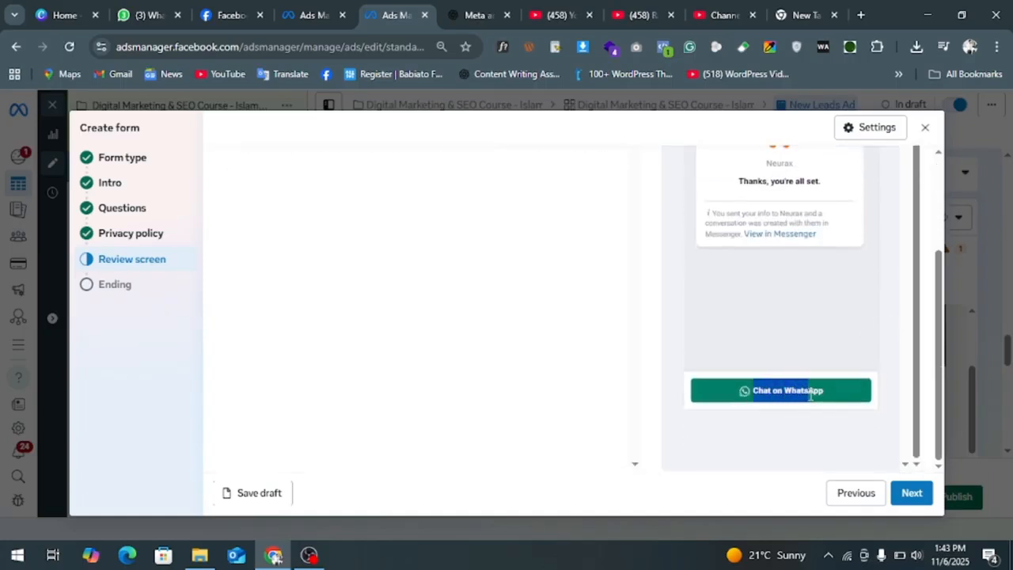
# Continue to the Ending section, check its Chat on WhatsApp action and Messenger option, and create the form.
pyautogui.click(911, 493)
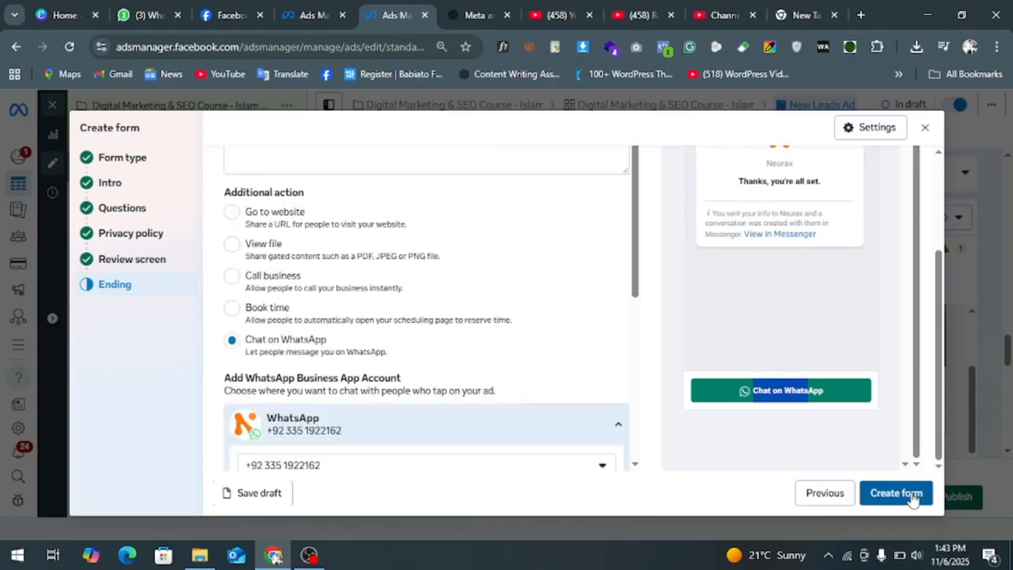
pyautogui.scroll(-1, 513, 346)
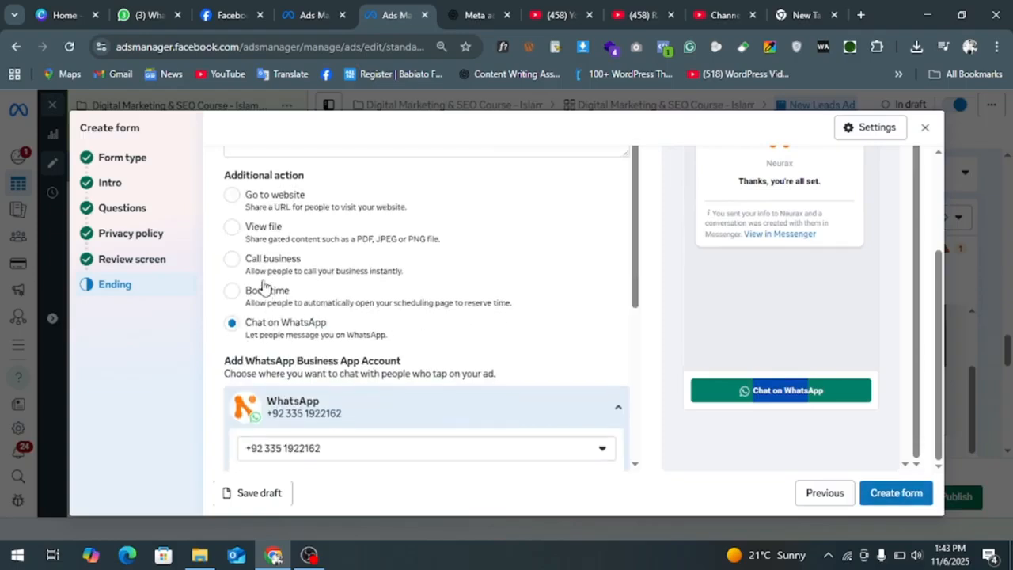
pyautogui.scroll(-3, 360, 325)
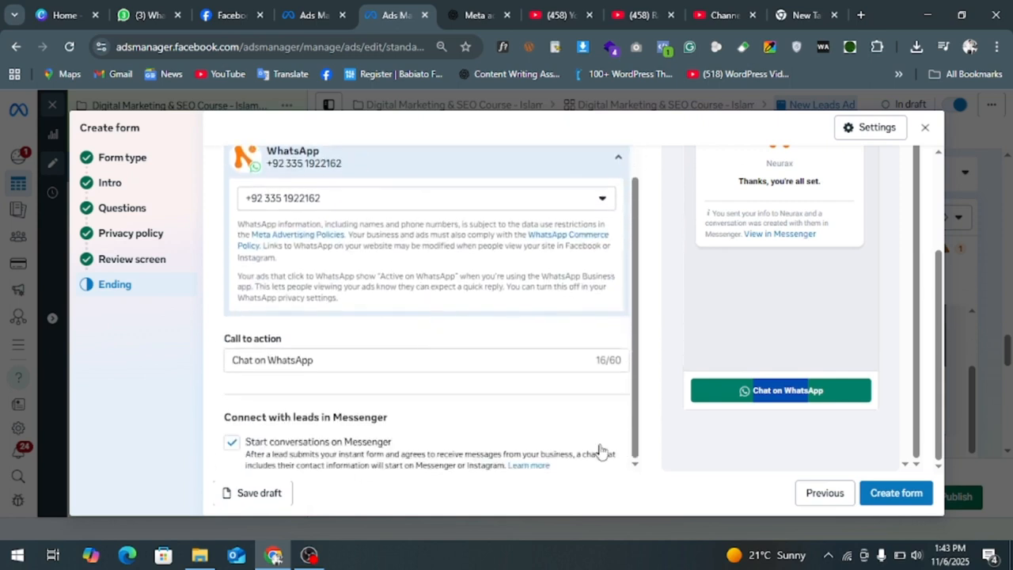
pyautogui.click(890, 490)
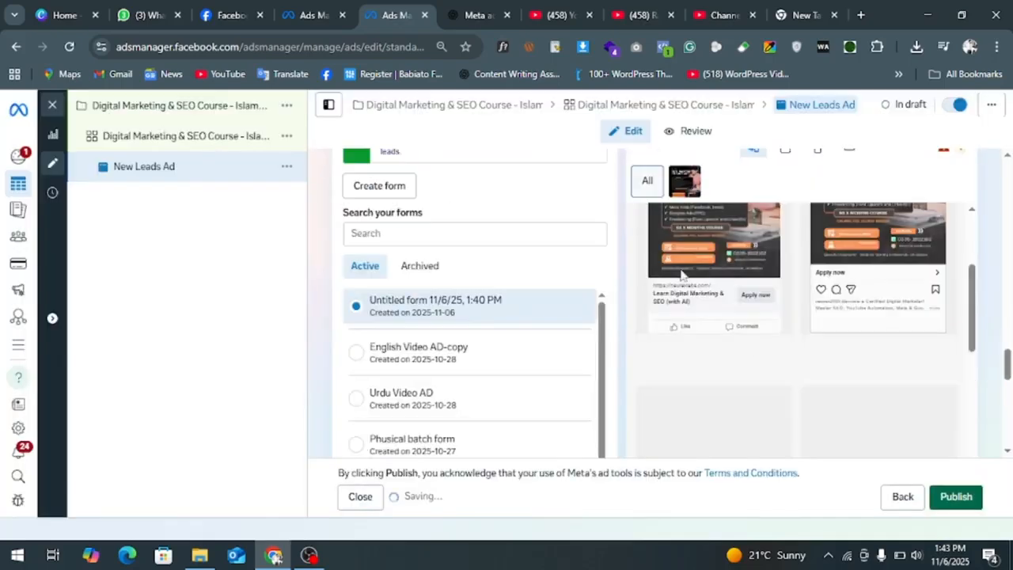
# Review the ad's settings, from the instant form list, lead delivery and tracking to the ad texts, call to action and creative.
pyautogui.scroll(-10, 615, 319)
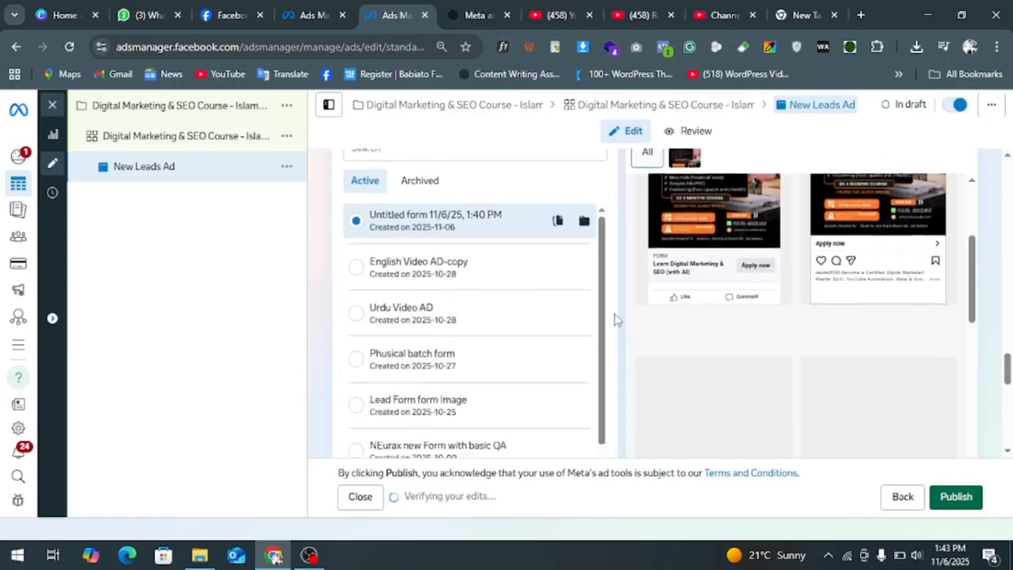
pyautogui.scroll(-2, 616, 318)
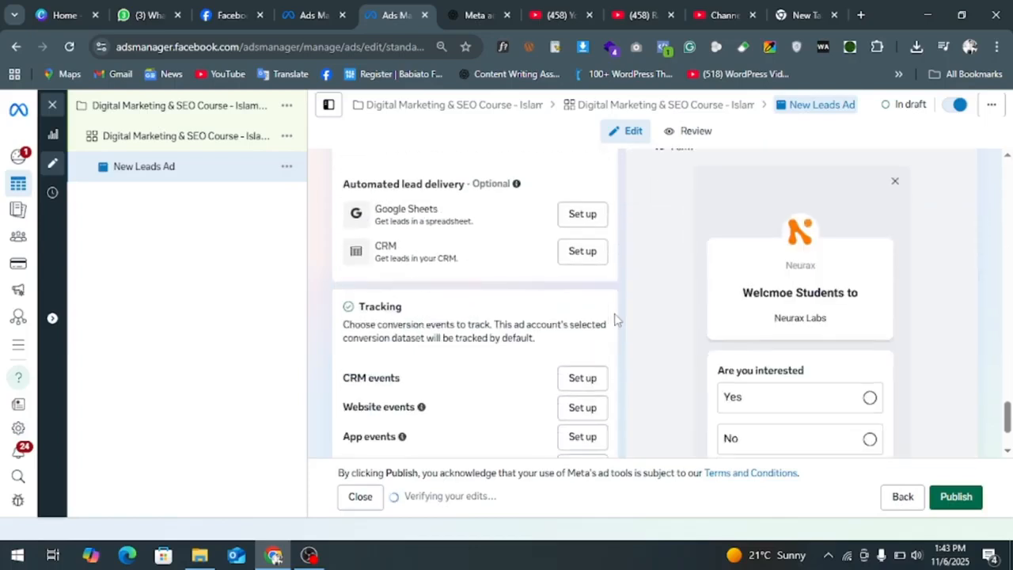
pyautogui.scroll(2, 615, 318)
pyautogui.scroll(2, 436, 312)
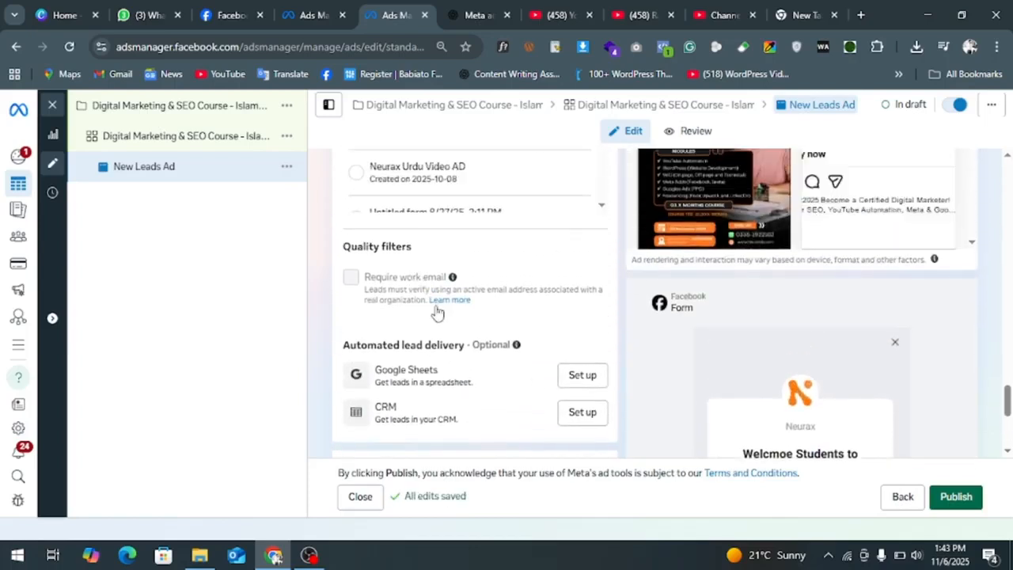
pyautogui.scroll(-3, 538, 339)
pyautogui.scroll(-2, 538, 340)
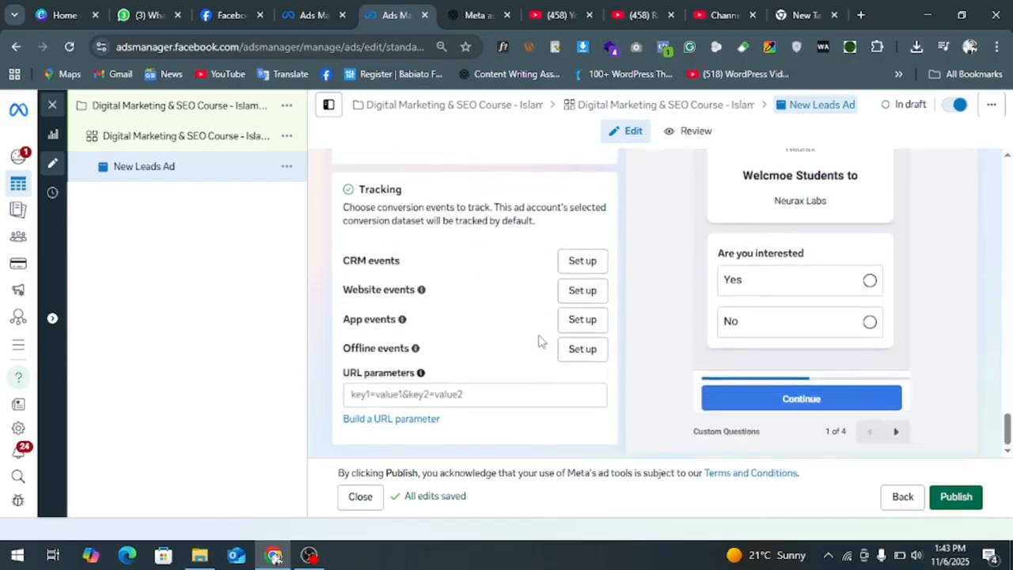
pyautogui.scroll(6, 538, 340)
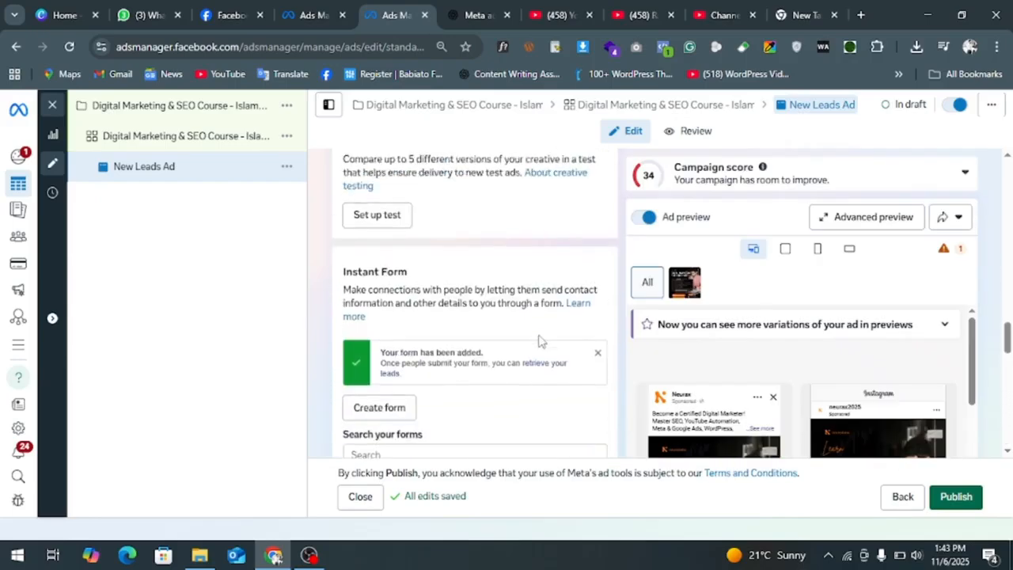
pyautogui.scroll(4, 538, 340)
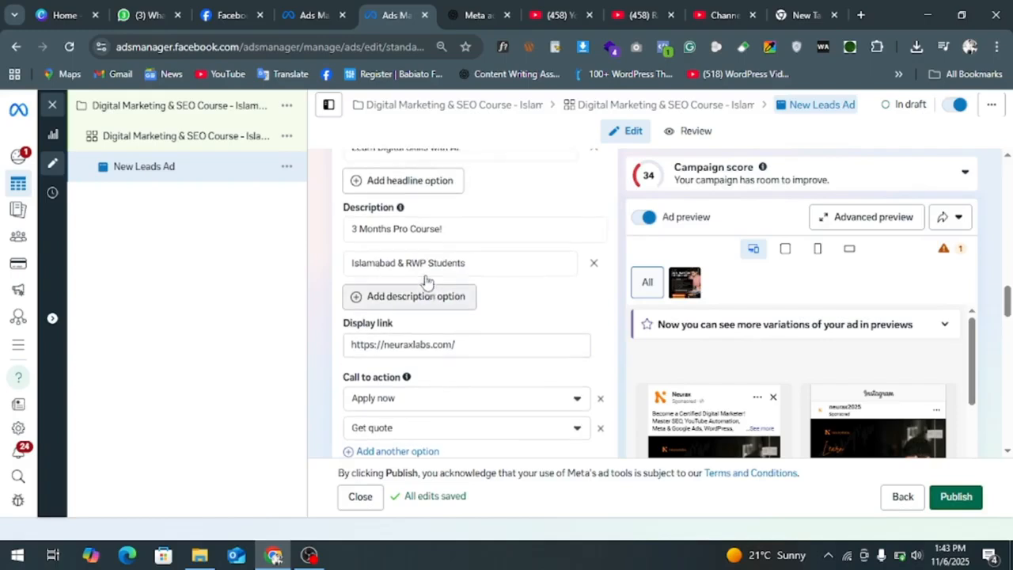
pyautogui.scroll(4, 427, 283)
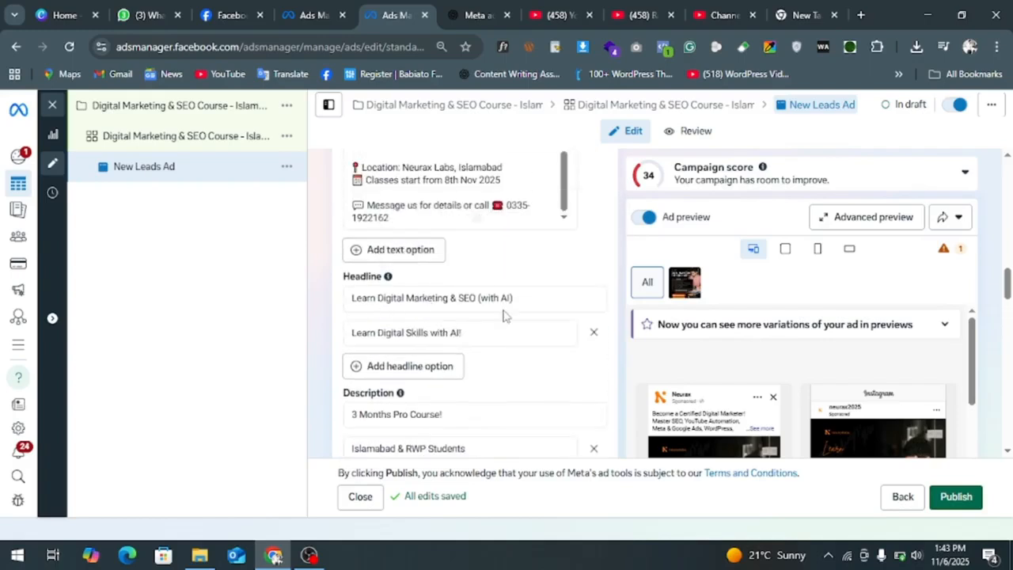
pyautogui.scroll(5, 503, 315)
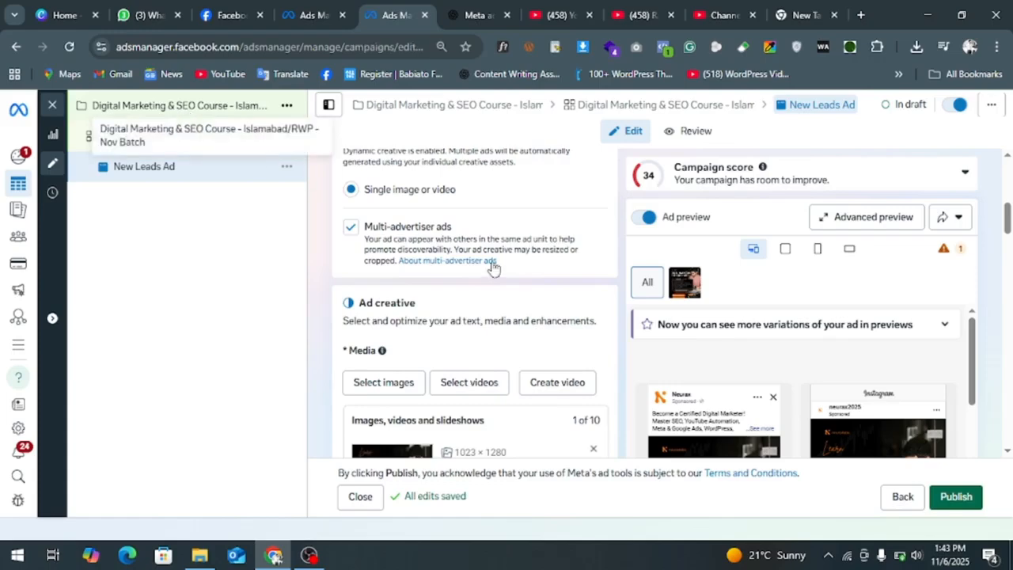
# Look over the campaign-level settings, and turn off dynamic creative for the ad set, accepting the deletion of extra creative assets.
pyautogui.scroll(-3, 535, 330)
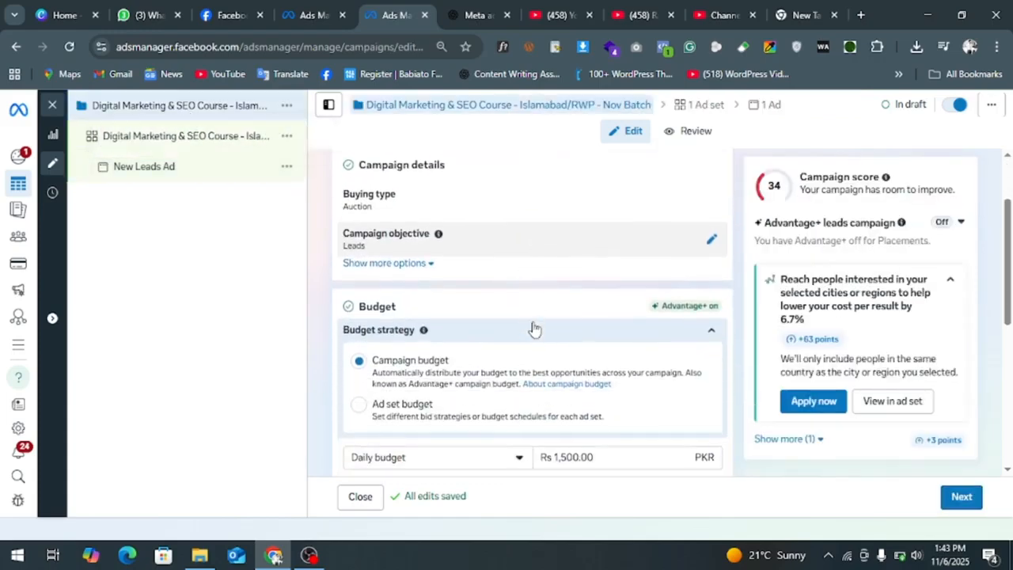
pyautogui.scroll(-4, 535, 327)
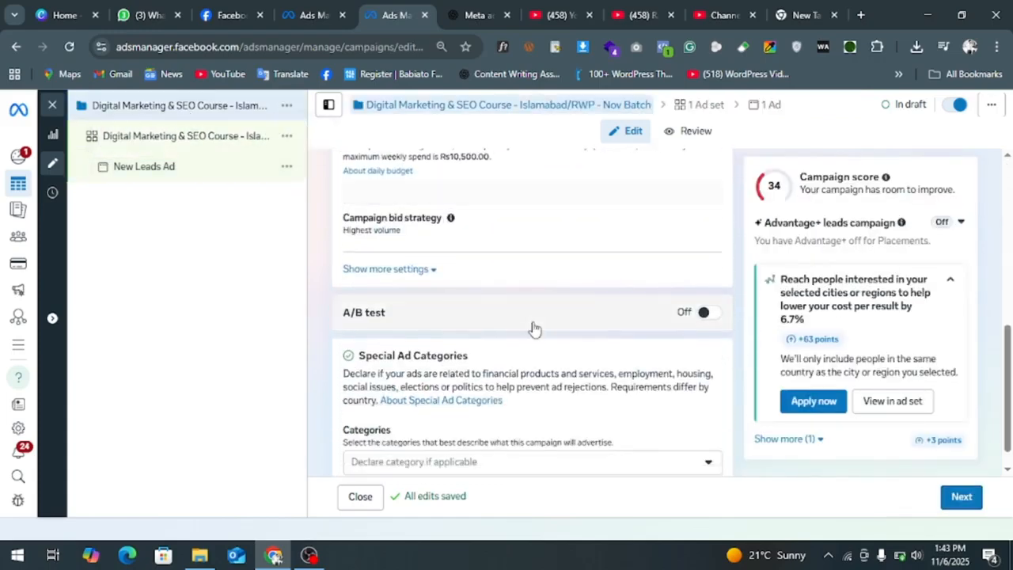
pyautogui.scroll(-1, 535, 329)
pyautogui.scroll(8, 534, 329)
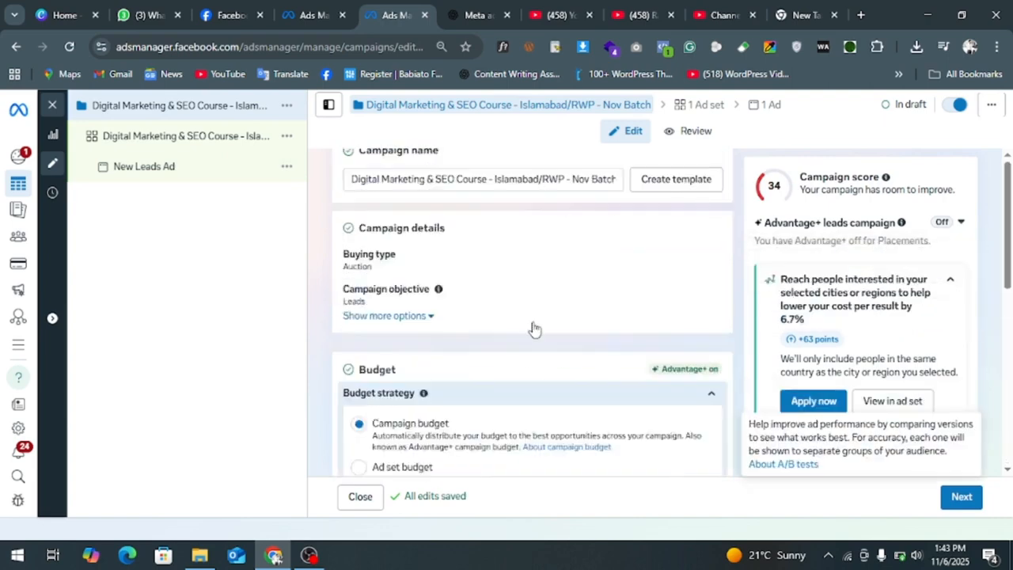
pyautogui.click(212, 141)
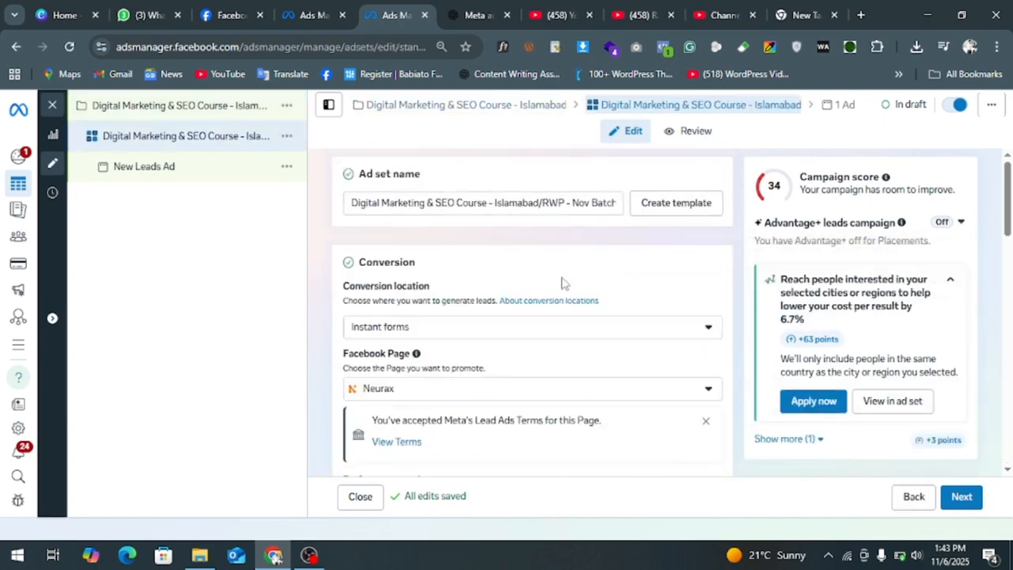
pyautogui.scroll(-4, 563, 283)
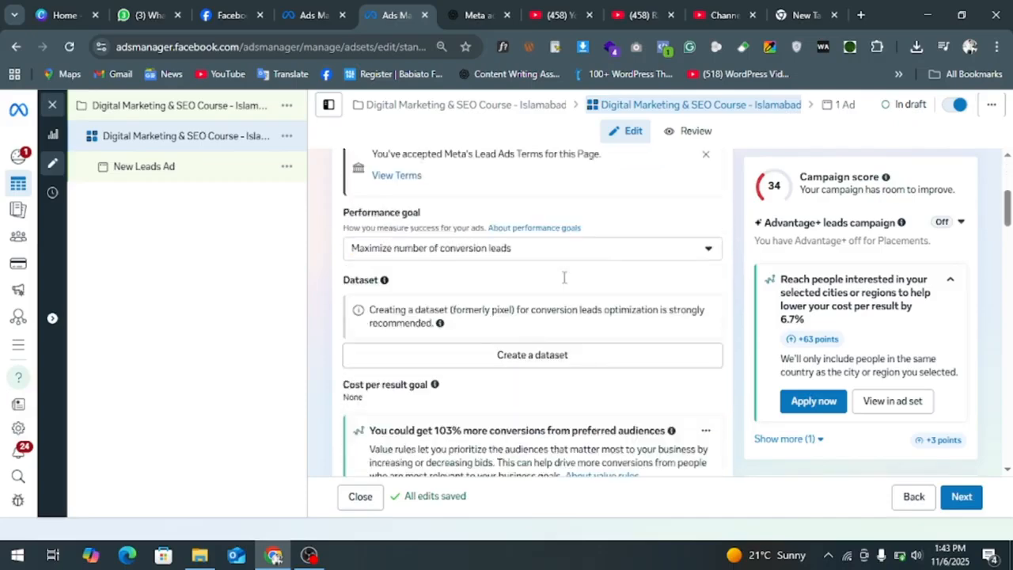
pyautogui.scroll(-5, 563, 283)
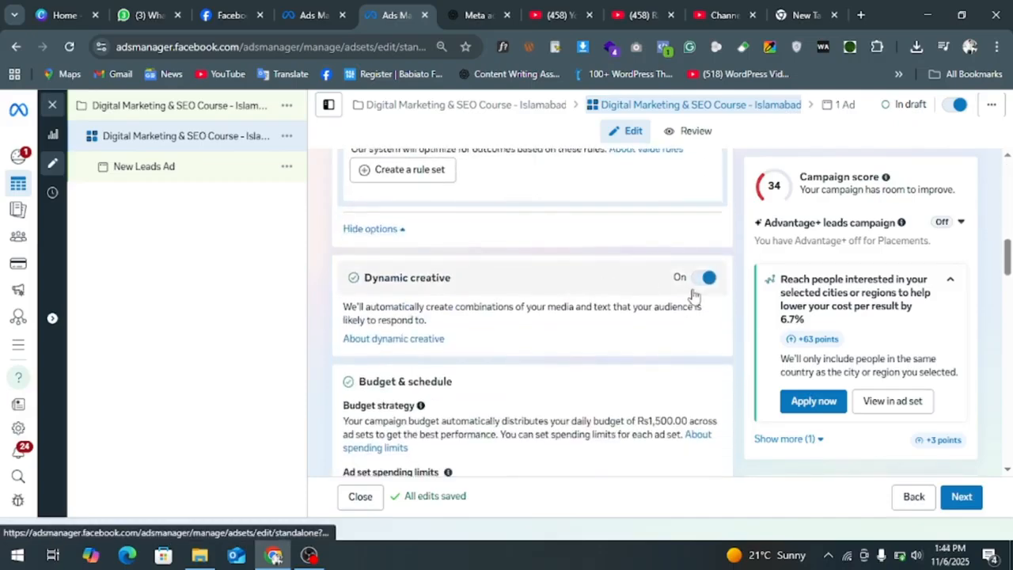
pyautogui.click(704, 283)
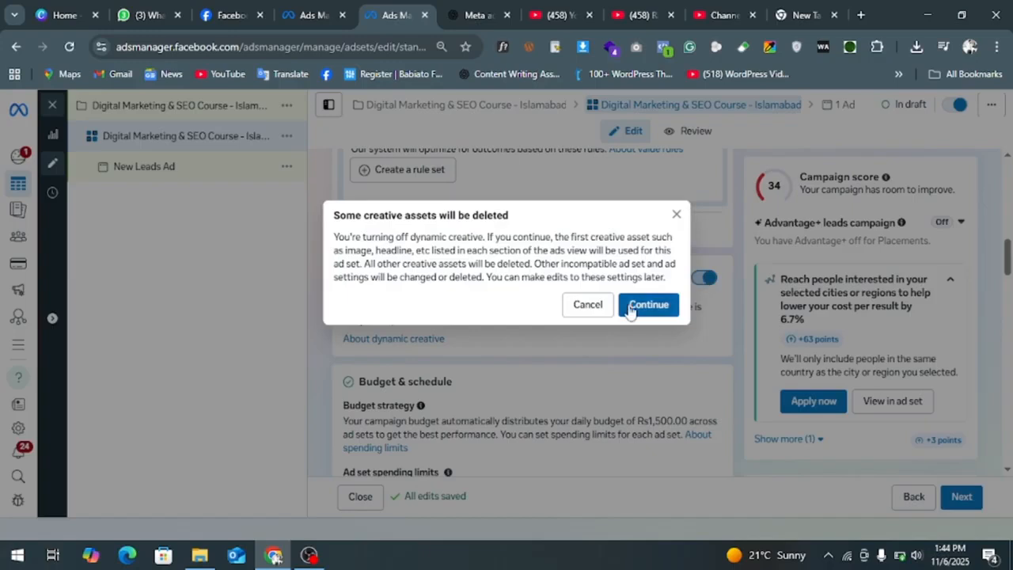
pyautogui.click(641, 308)
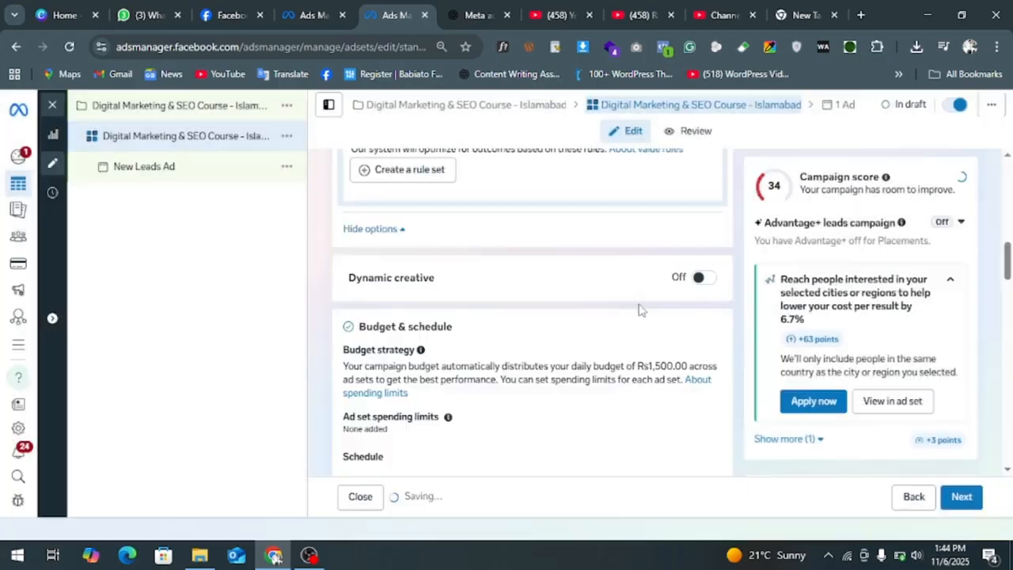
# Review the leads ad's settings from identity and instant form selection through quality filters, CRM delivery, media placements and call to action.
pyautogui.click(210, 169)
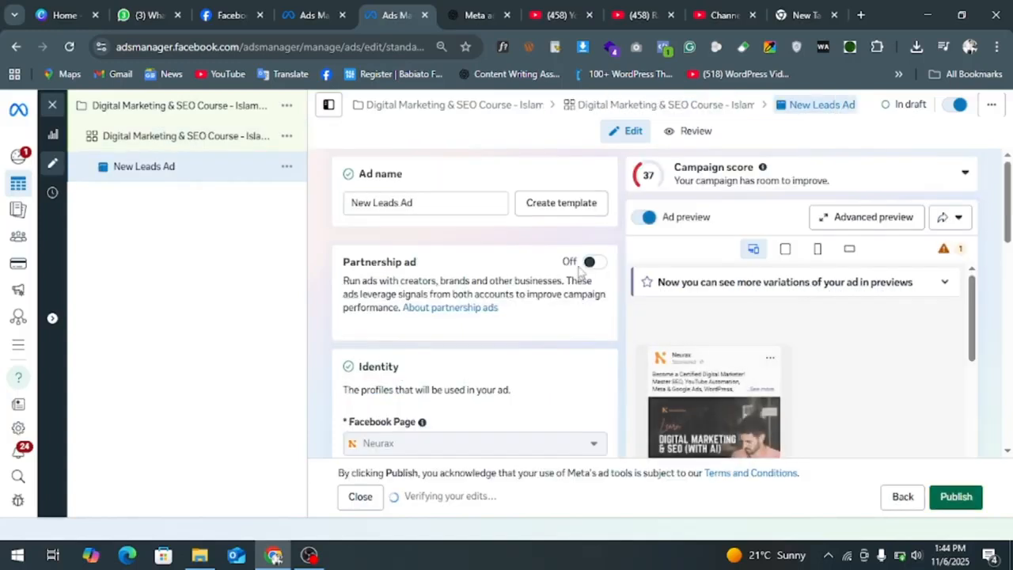
pyautogui.scroll(-10, 578, 324)
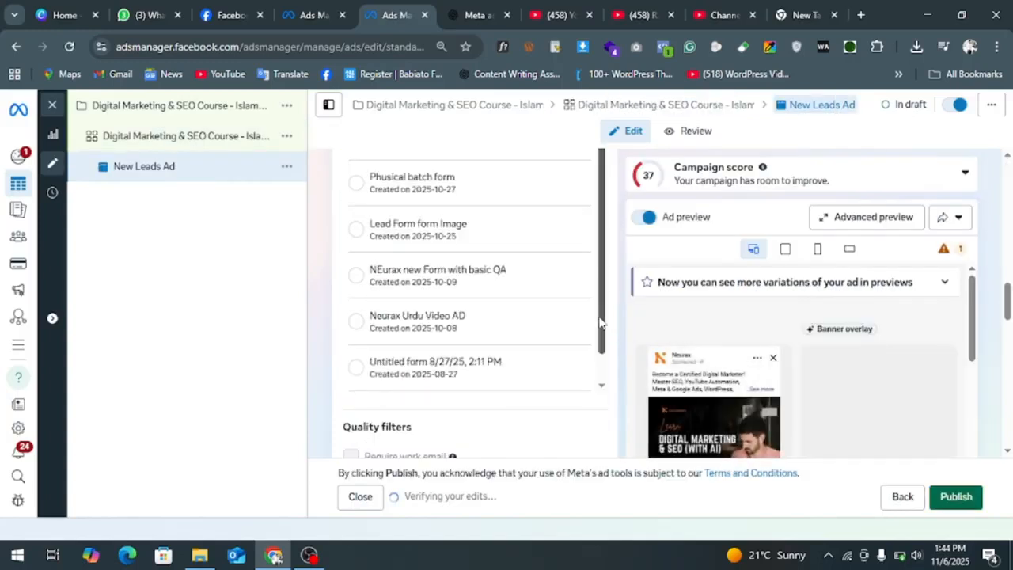
pyautogui.scroll(-1, 598, 322)
pyautogui.scroll(2, 599, 323)
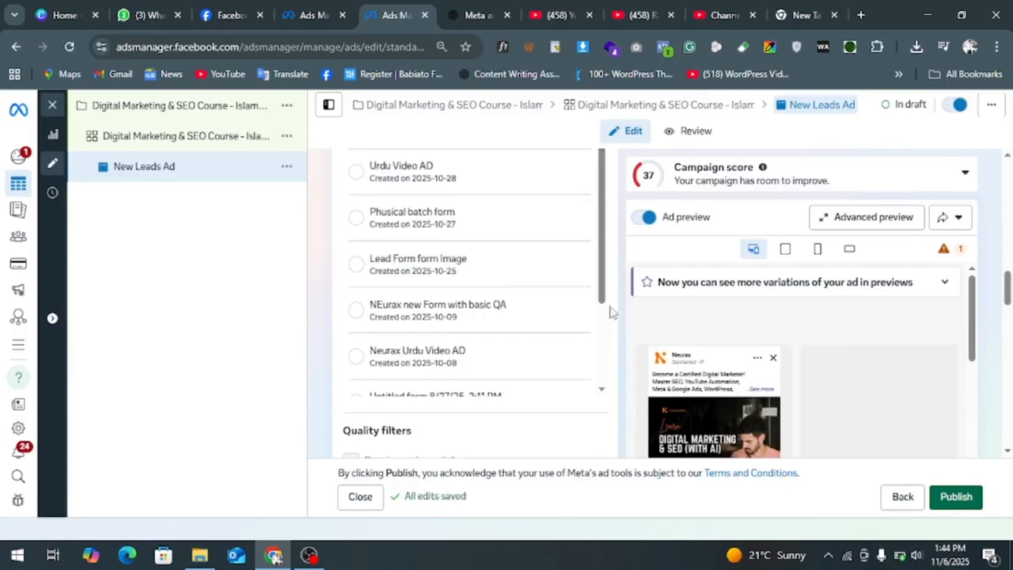
pyautogui.scroll(10, 610, 317)
pyautogui.scroll(-10, 617, 309)
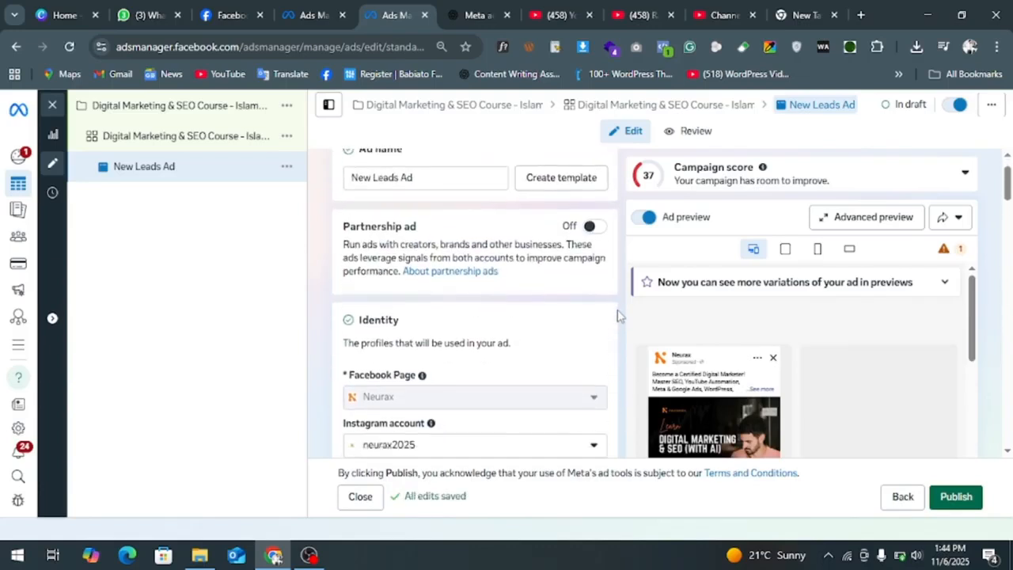
pyautogui.scroll(8, 617, 310)
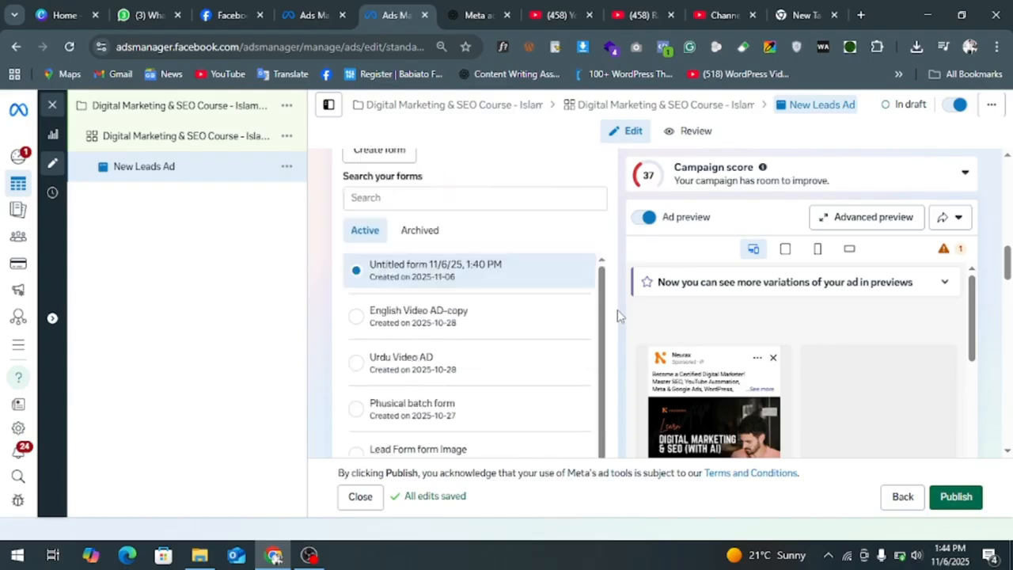
pyautogui.scroll(6, 617, 313)
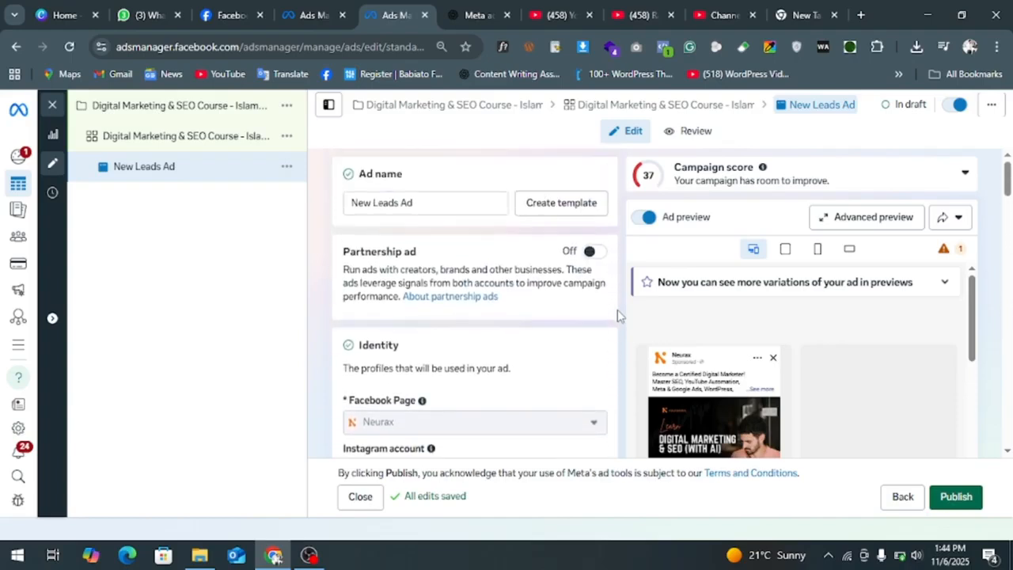
pyautogui.scroll(-2, 617, 309)
pyautogui.scroll(-8, 617, 310)
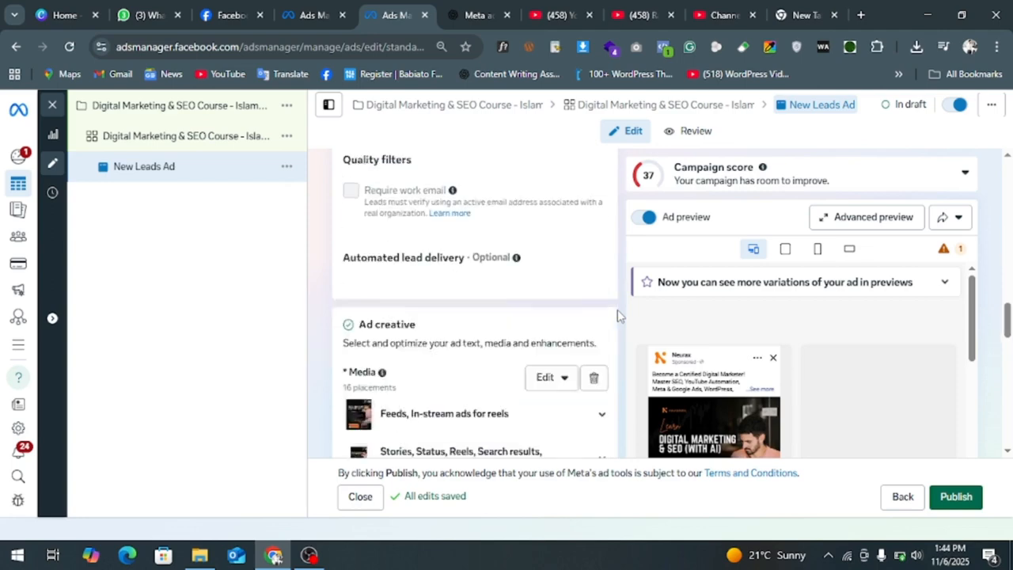
pyautogui.scroll(-8, 617, 310)
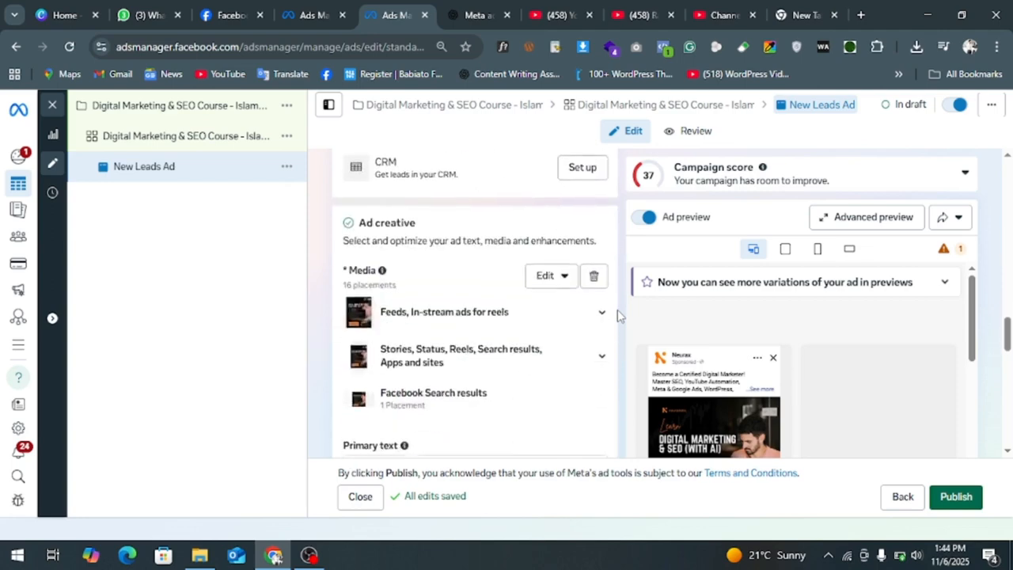
pyautogui.scroll(-3, 615, 315)
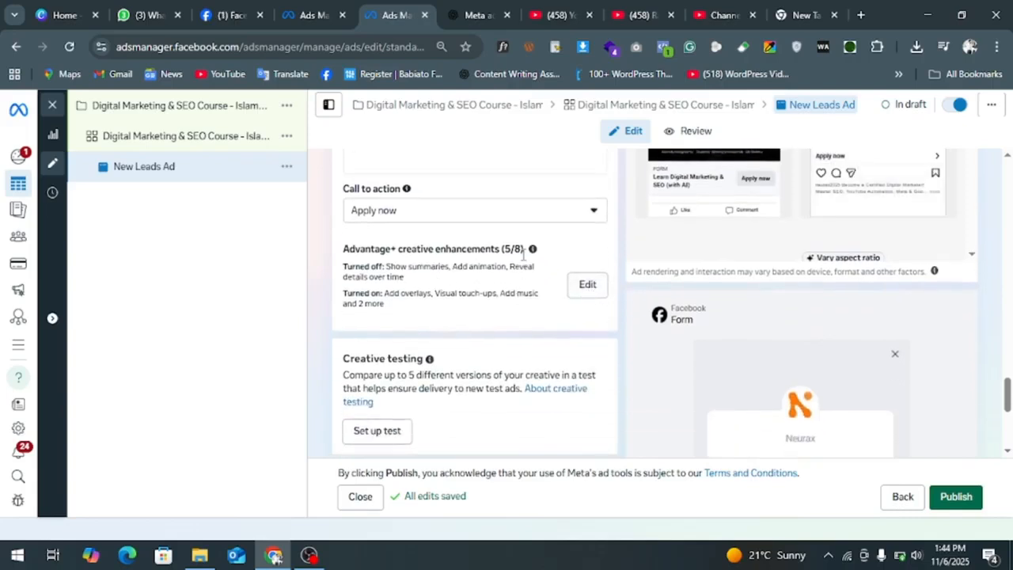
# Turn on all optimizations in the ad's Advantage+ creative enhancements and save them.
pyautogui.click(585, 286)
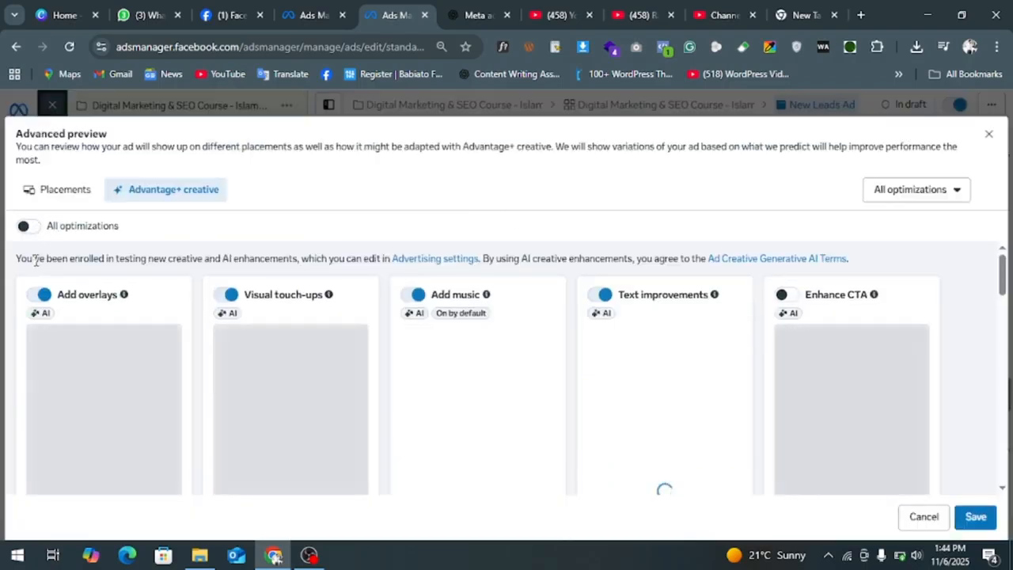
pyautogui.click(33, 228)
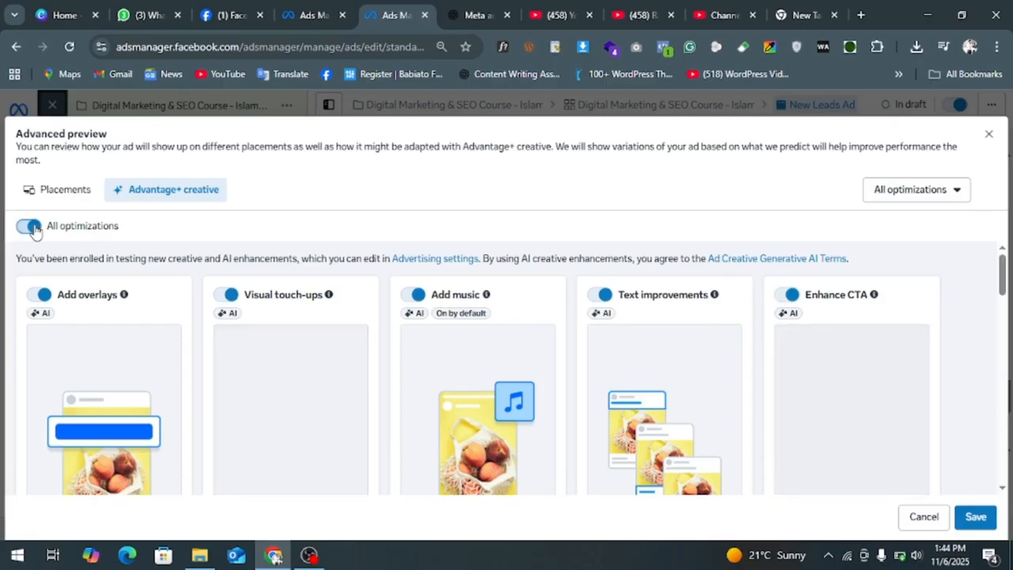
pyautogui.scroll(-10, 988, 404)
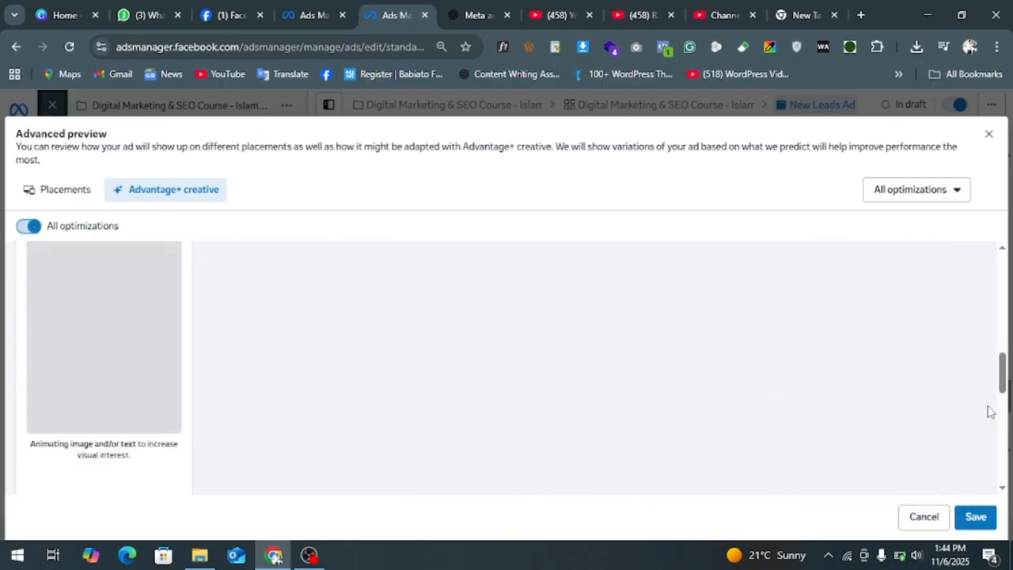
pyautogui.scroll(10, 989, 411)
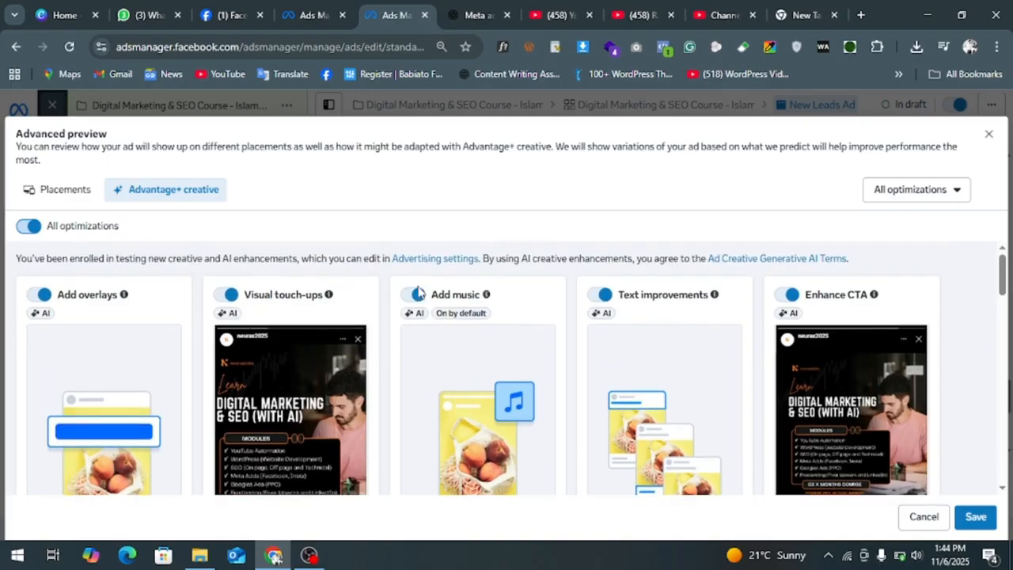
pyautogui.scroll(-5, 687, 348)
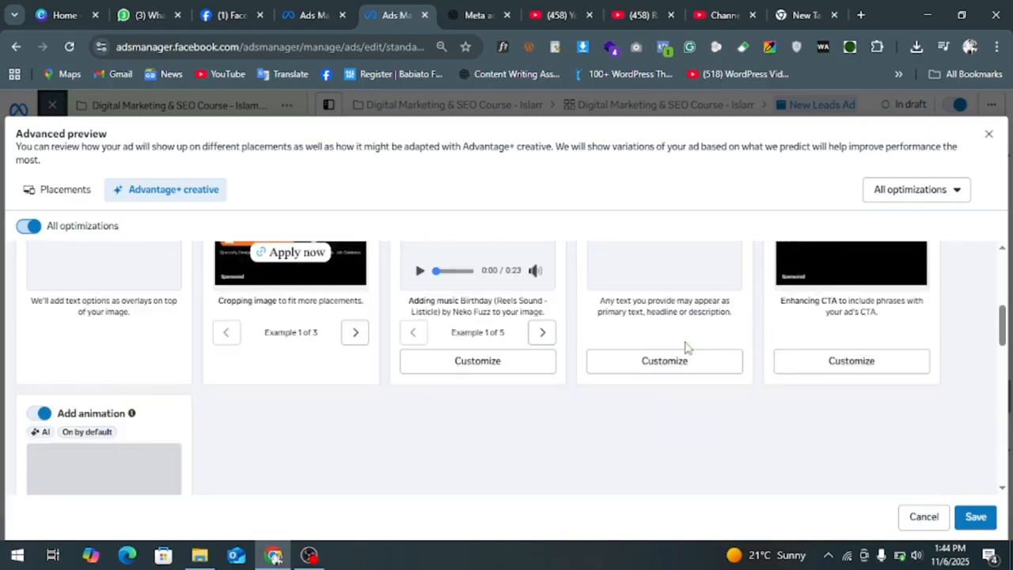
pyautogui.click(978, 520)
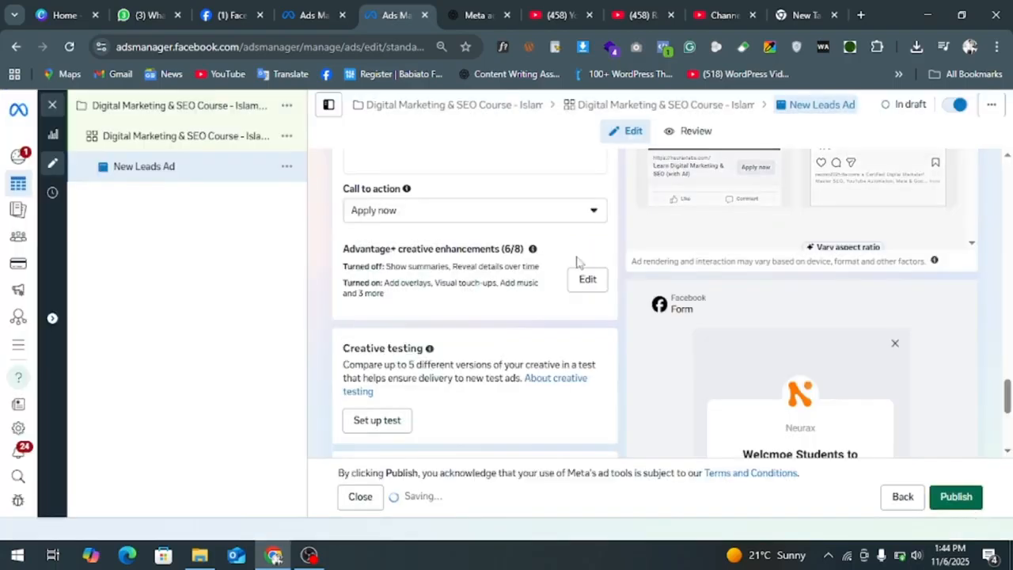
# Enable the Show summaries and Reveal details over time essential enhancements for the ad and save them.
pyautogui.scroll(2, 601, 305)
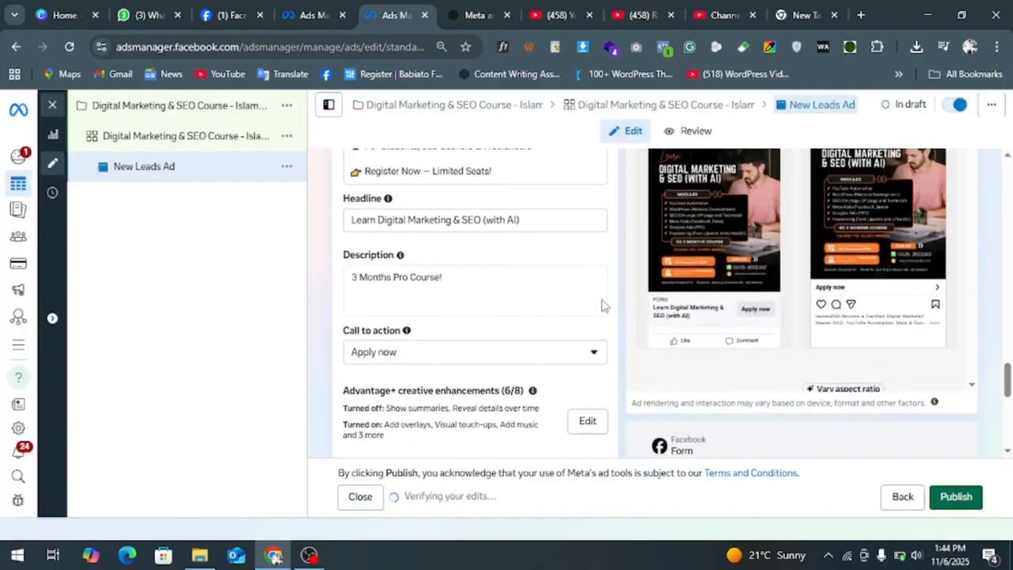
pyautogui.scroll(-3, 602, 306)
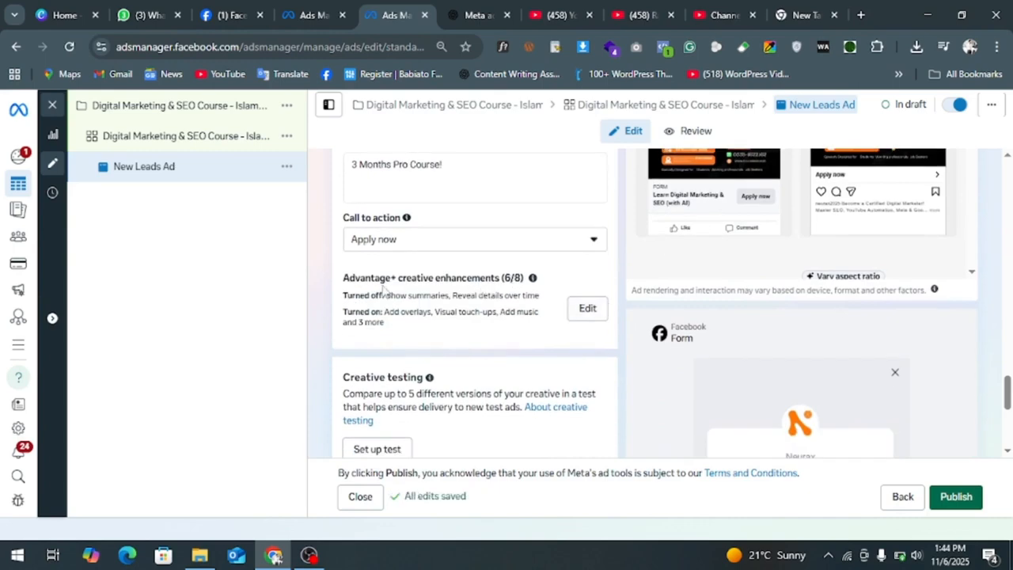
pyautogui.moveTo(585, 311)
pyautogui.click(587, 309)
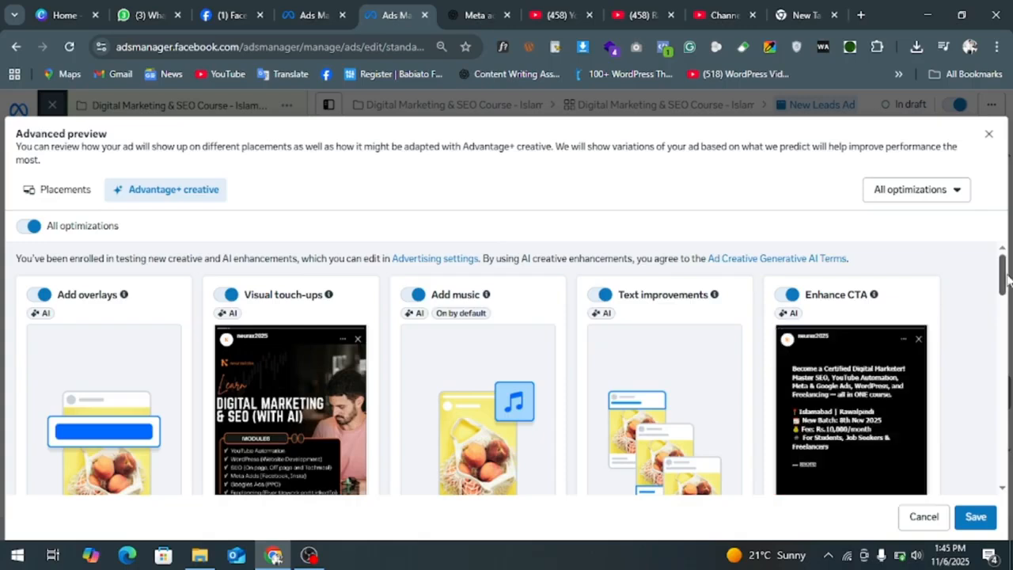
pyautogui.moveTo(1006, 277); pyautogui.dragTo(1003, 426)
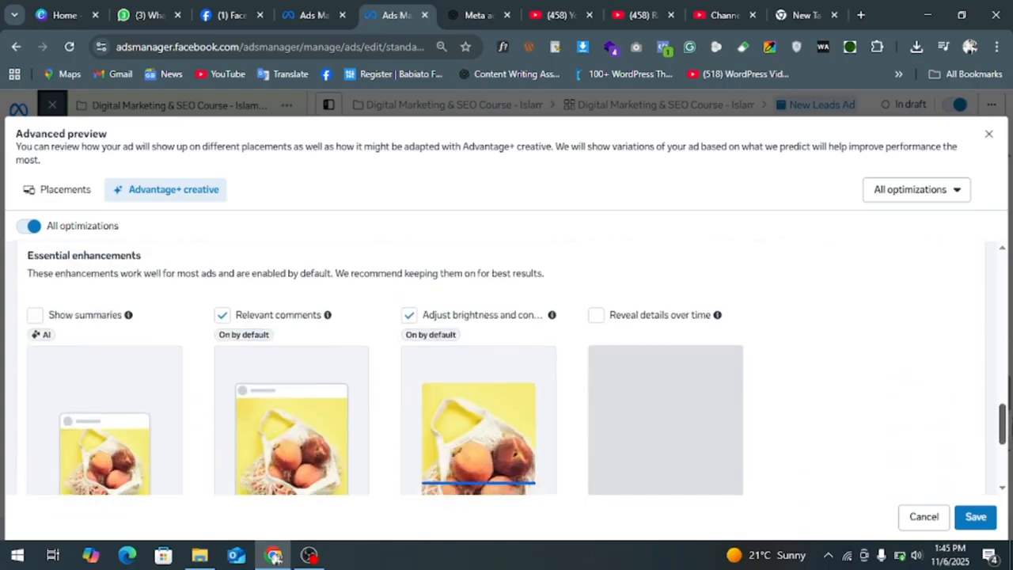
pyautogui.click(34, 316)
pyautogui.scroll(-1, 650, 294)
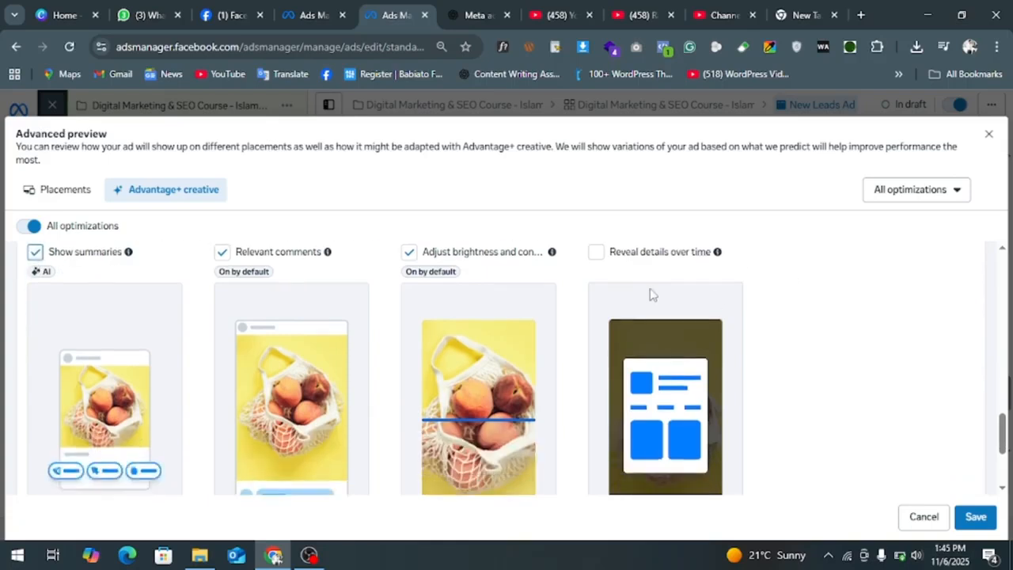
pyautogui.click(595, 252)
pyautogui.scroll(-1, 887, 385)
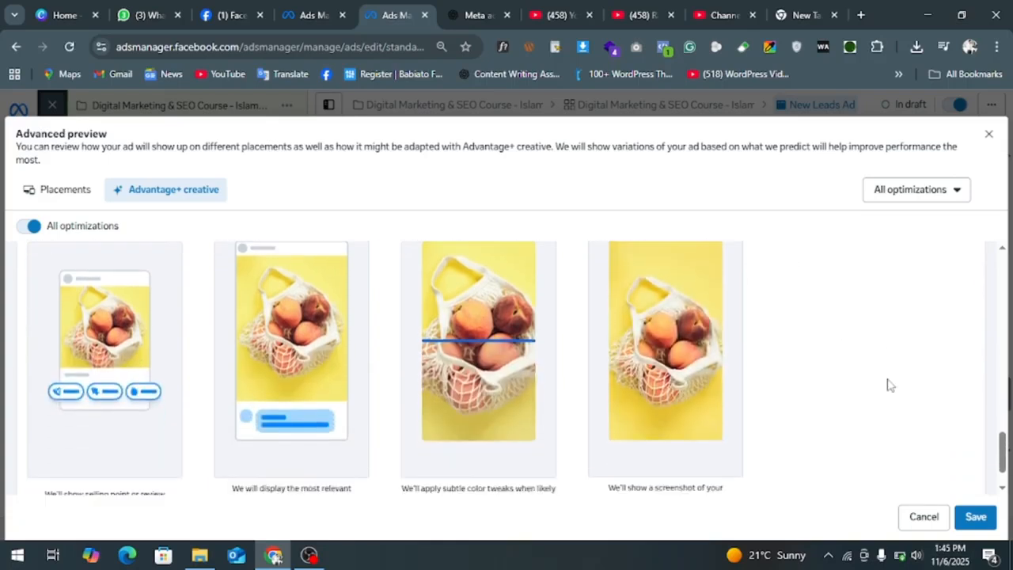
pyautogui.scroll(-1, 887, 385)
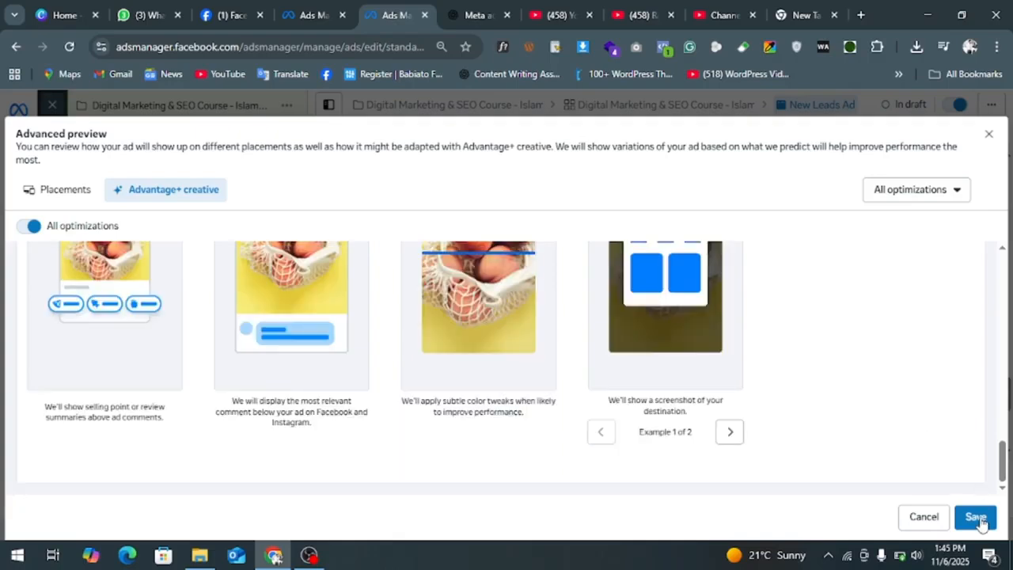
pyautogui.click(975, 515)
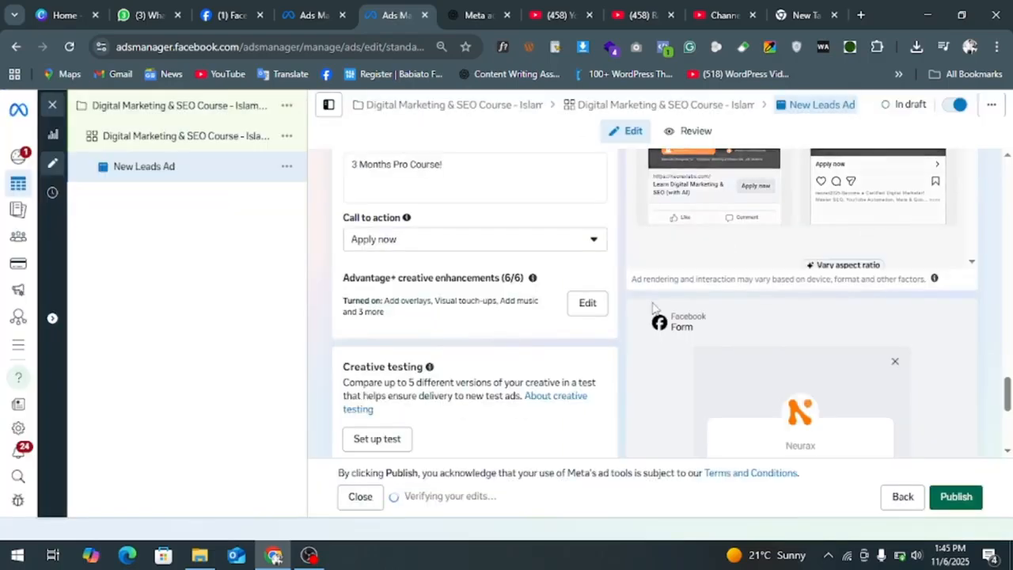
pyautogui.moveTo(532, 279)
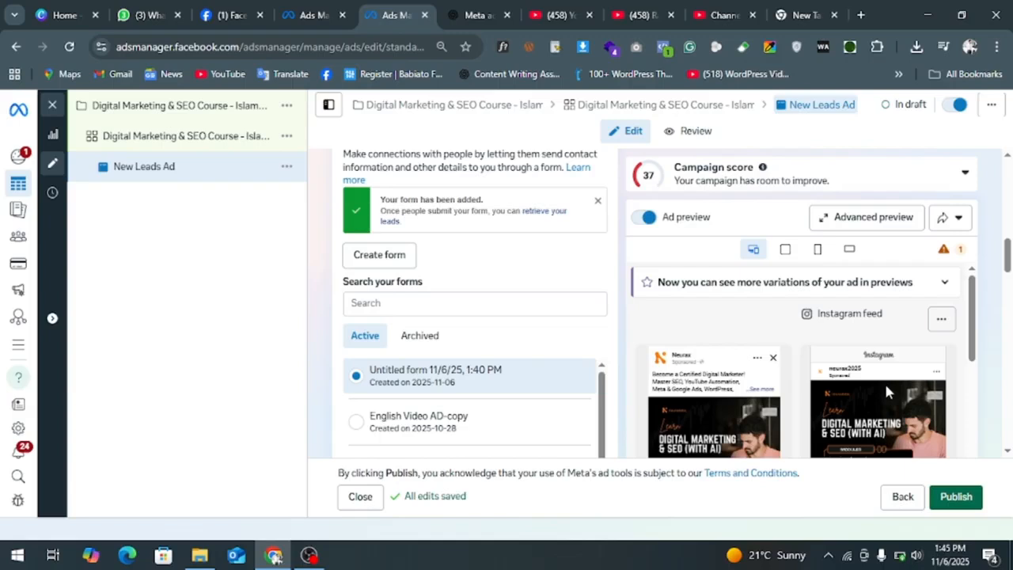
# Switch to another Chrome profile, load Facebook with the Neurax page and open its Ads Manager campaign list.
pyautogui.click(968, 46)
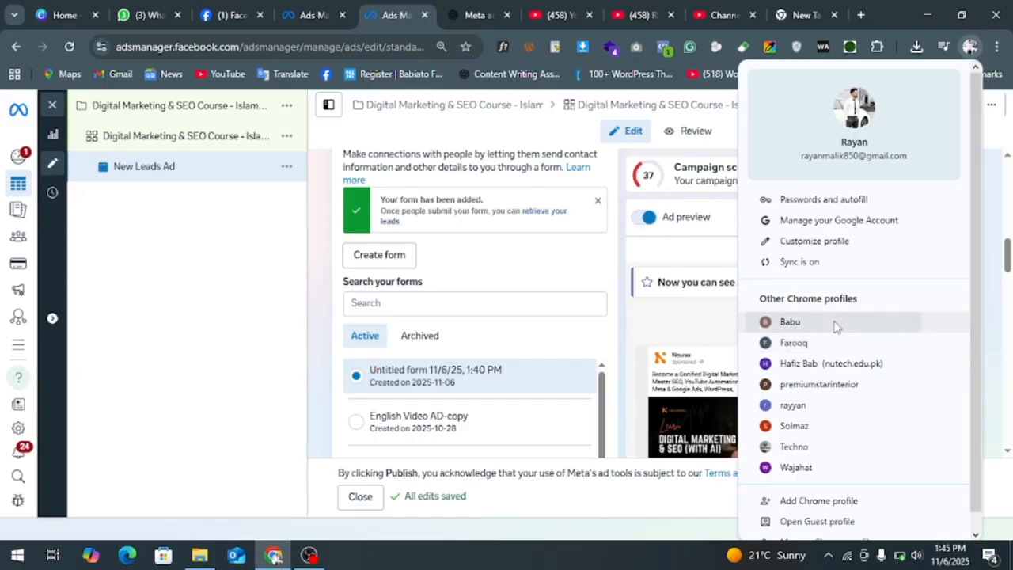
pyautogui.click(834, 322)
pyautogui.write('fa')
pyautogui.press('Return')
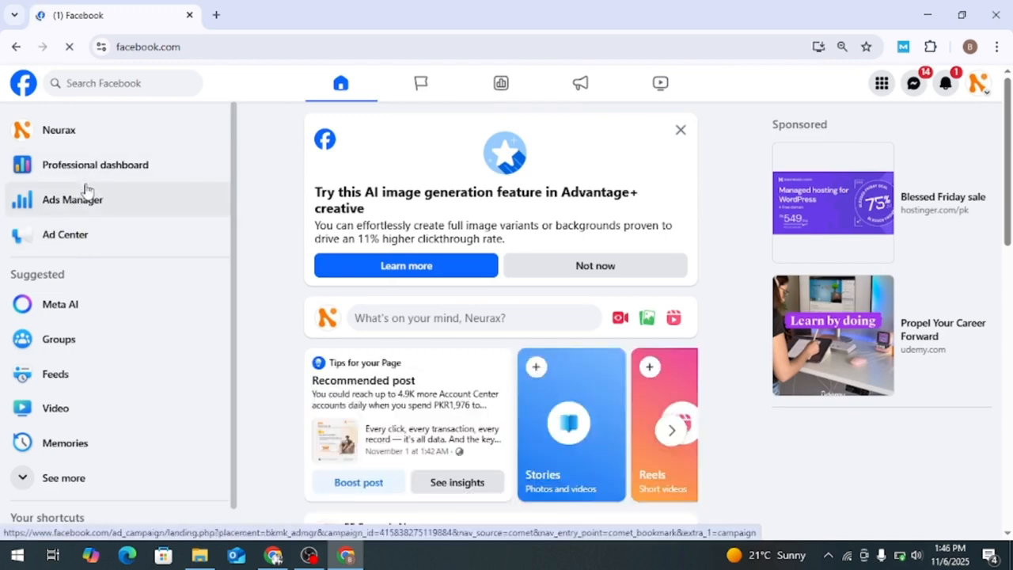
pyautogui.click(87, 190)
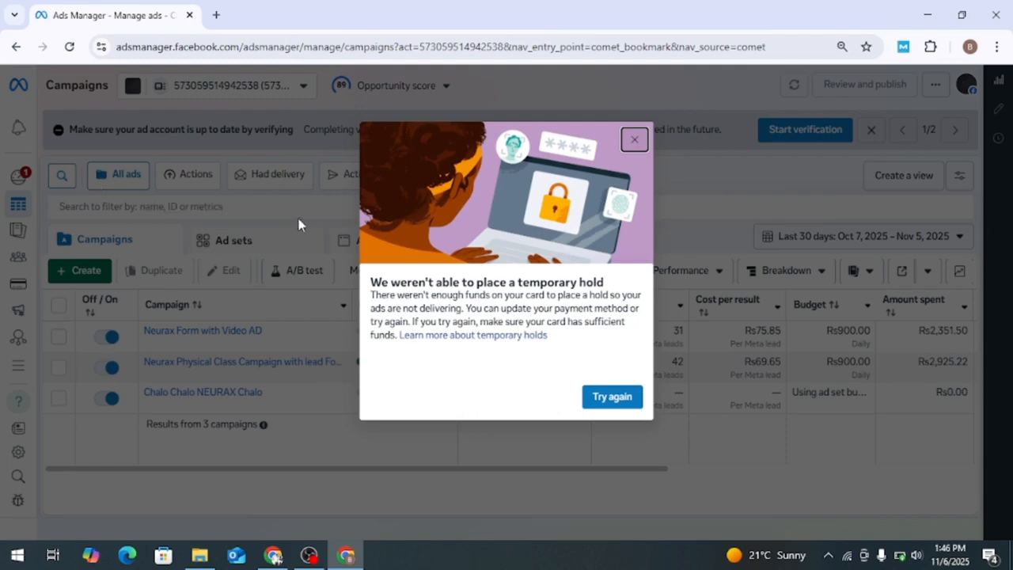
# Dismiss the temporary hold notice and limit the campaign report's date range to Nov 5, 2025.
pyautogui.click(635, 140)
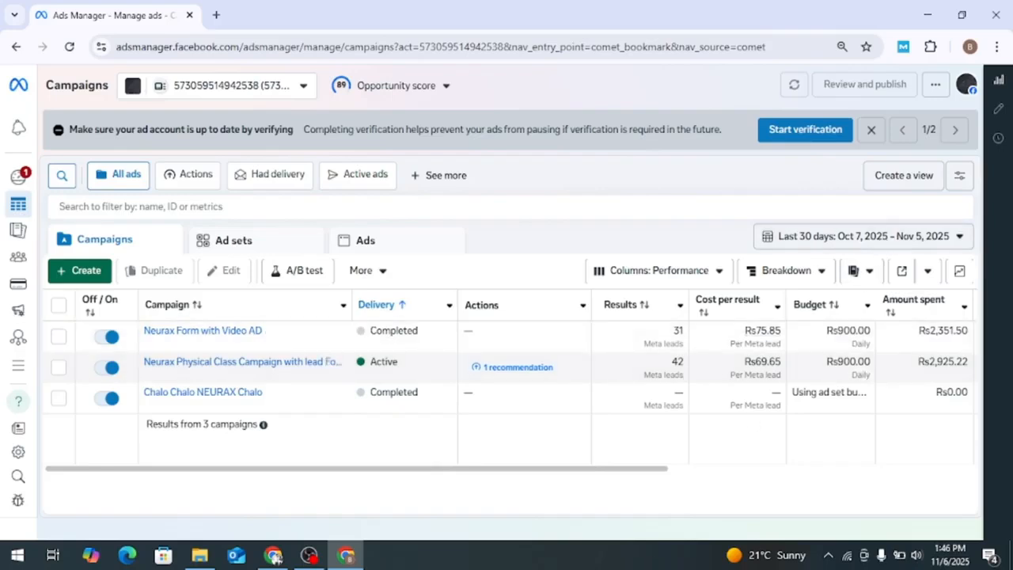
pyautogui.moveTo(593, 470); pyautogui.dragTo(704, 459)
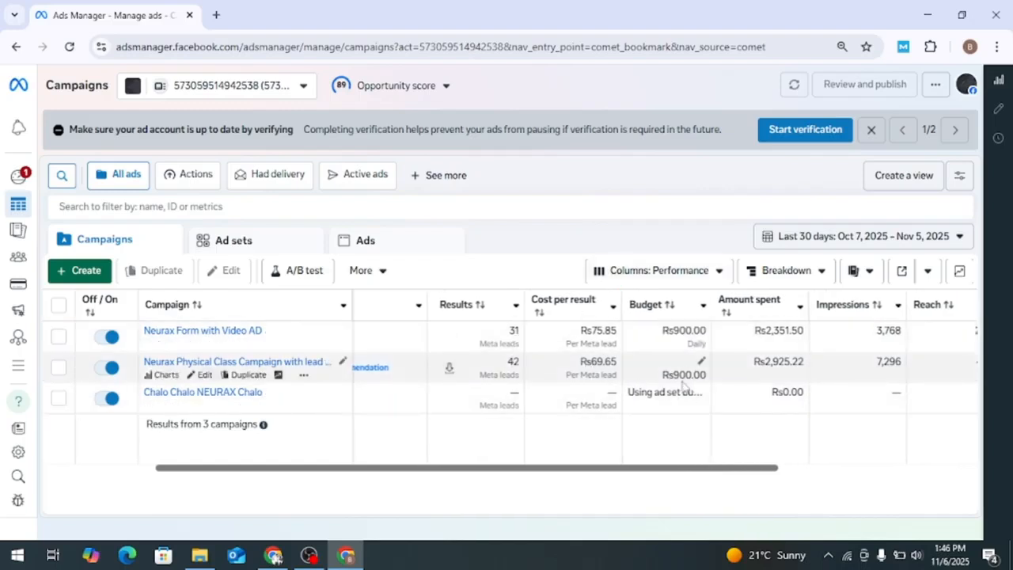
pyautogui.click(877, 242)
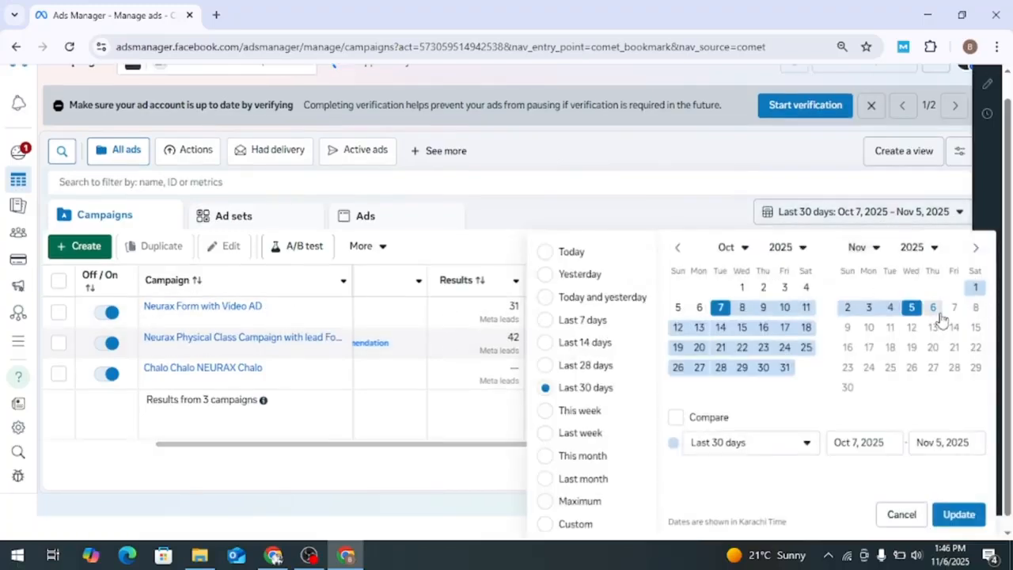
pyautogui.click(911, 310)
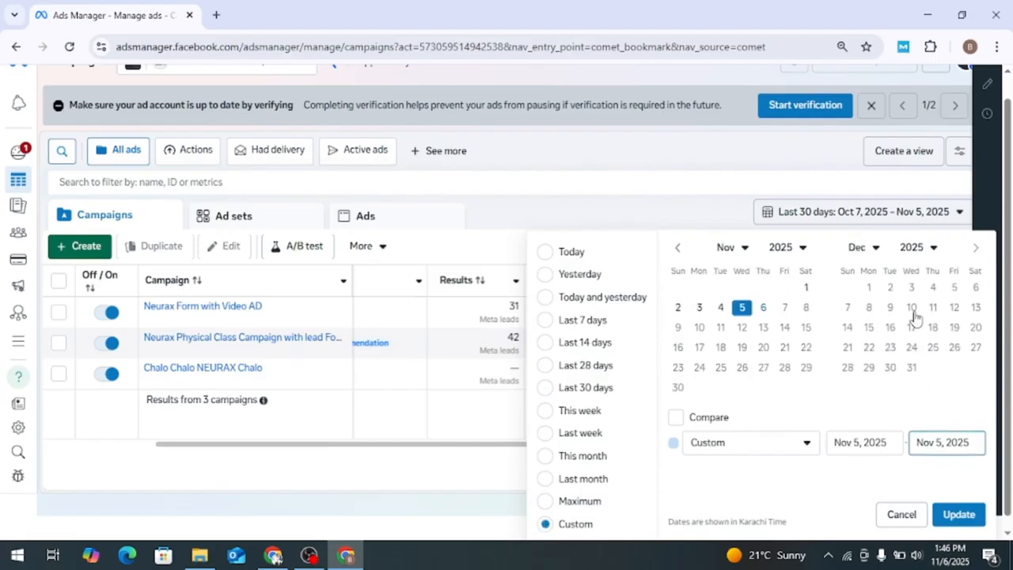
pyautogui.click(956, 515)
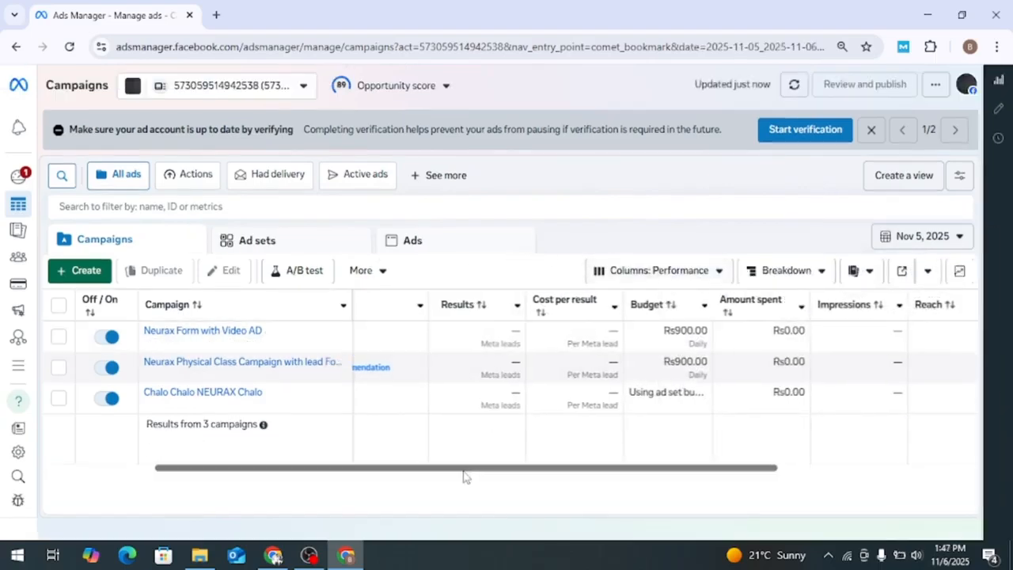
pyautogui.moveTo(465, 475); pyautogui.dragTo(285, 482)
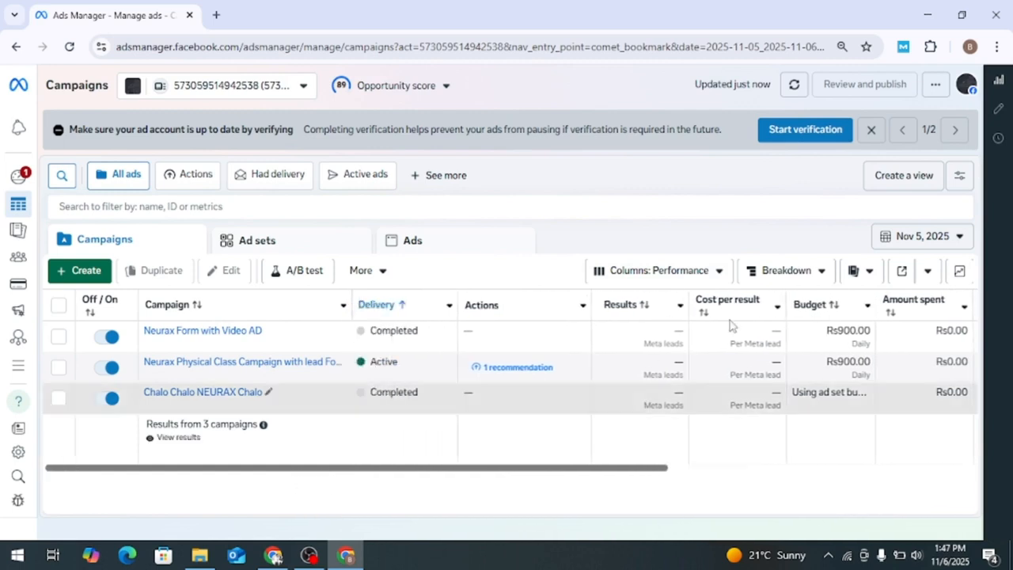
# Change the campaign report's date range to the single day Nov 4, 2025.
pyautogui.click(922, 237)
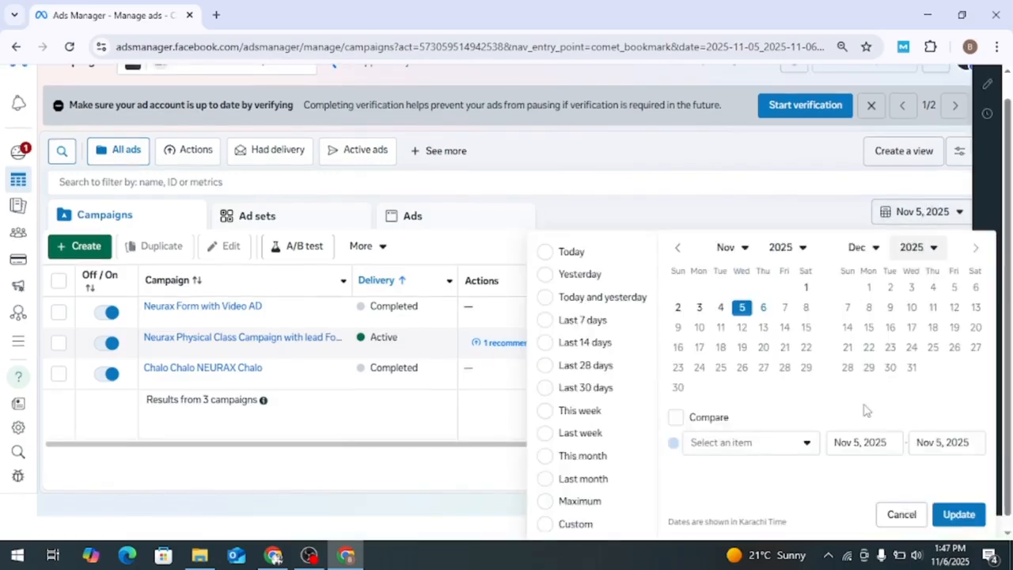
pyautogui.click(721, 307)
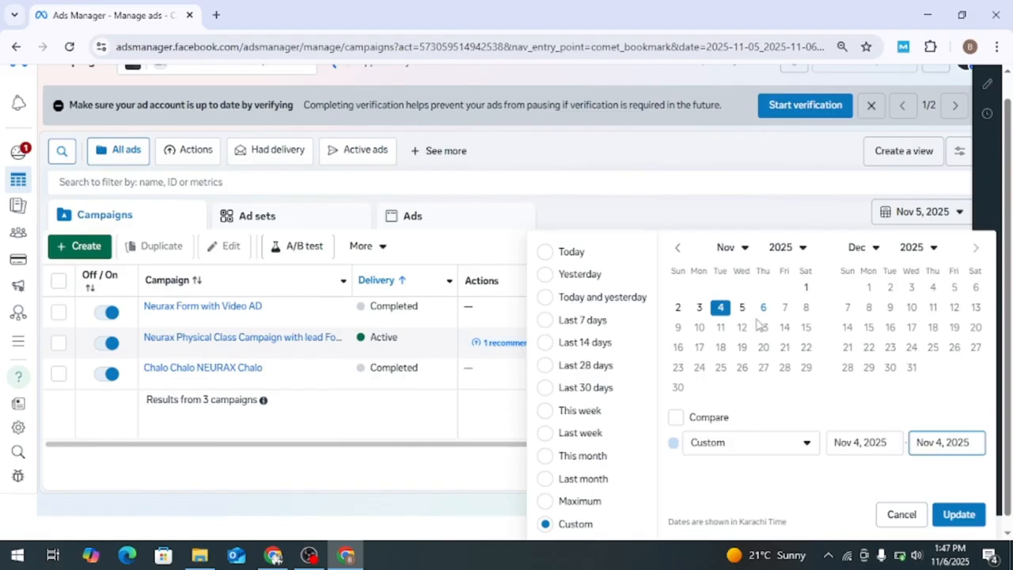
pyautogui.click(968, 515)
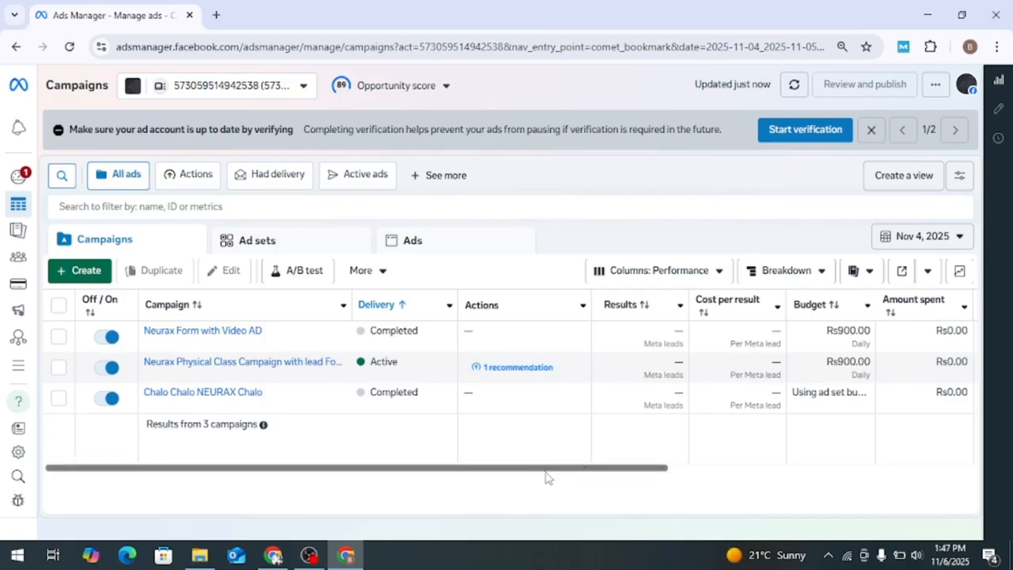
# Set the campaign report's date range to Nov 1–6, 2025 and examine results, cost per result, budget, amount spent, impressions and reach.
pyautogui.click(904, 236)
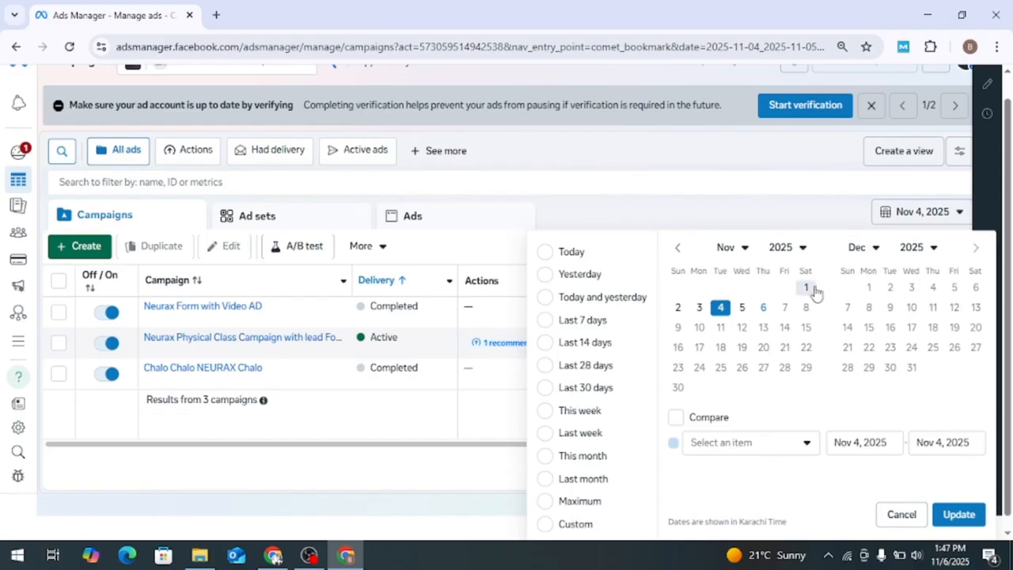
pyautogui.click(810, 289)
pyautogui.click(741, 310)
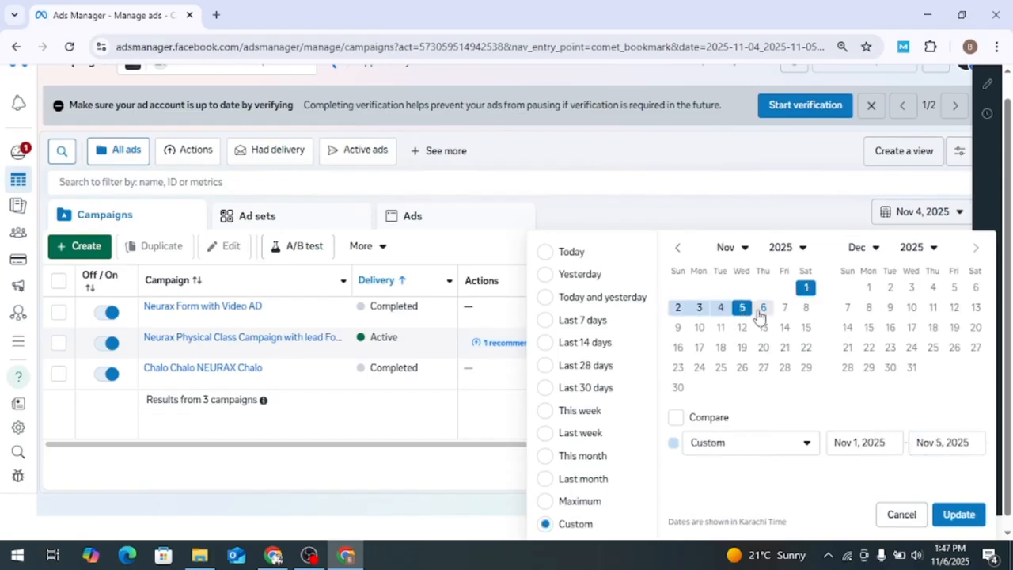
pyautogui.click(761, 311)
pyautogui.click(943, 515)
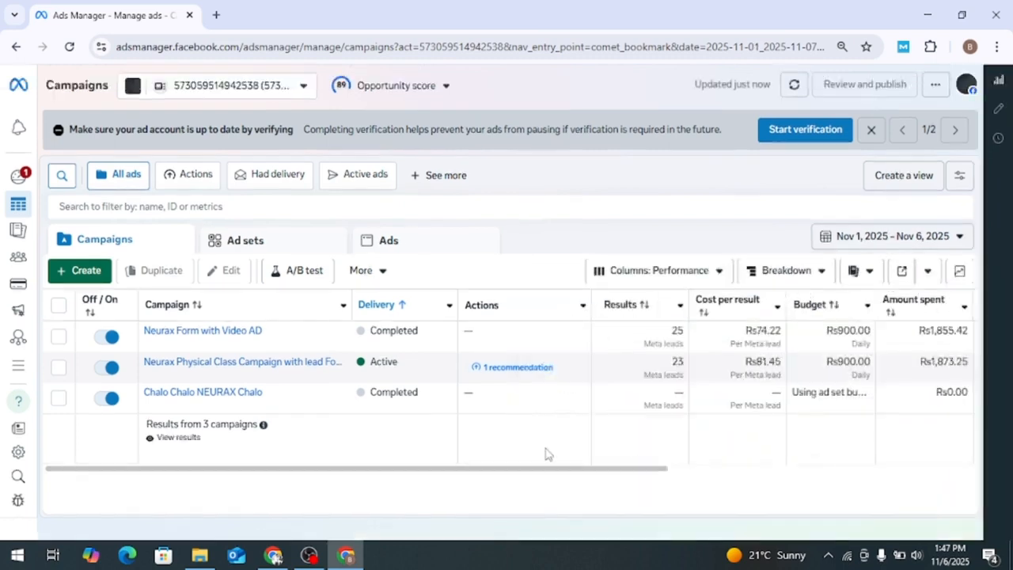
pyautogui.moveTo(525, 471); pyautogui.dragTo(703, 480)
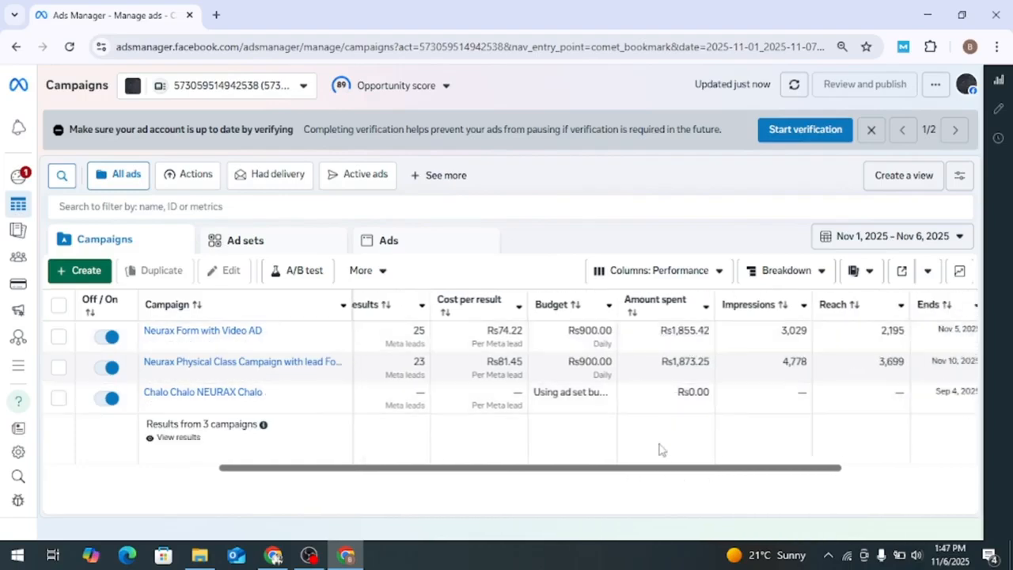
pyautogui.moveTo(660, 470); pyautogui.dragTo(657, 472)
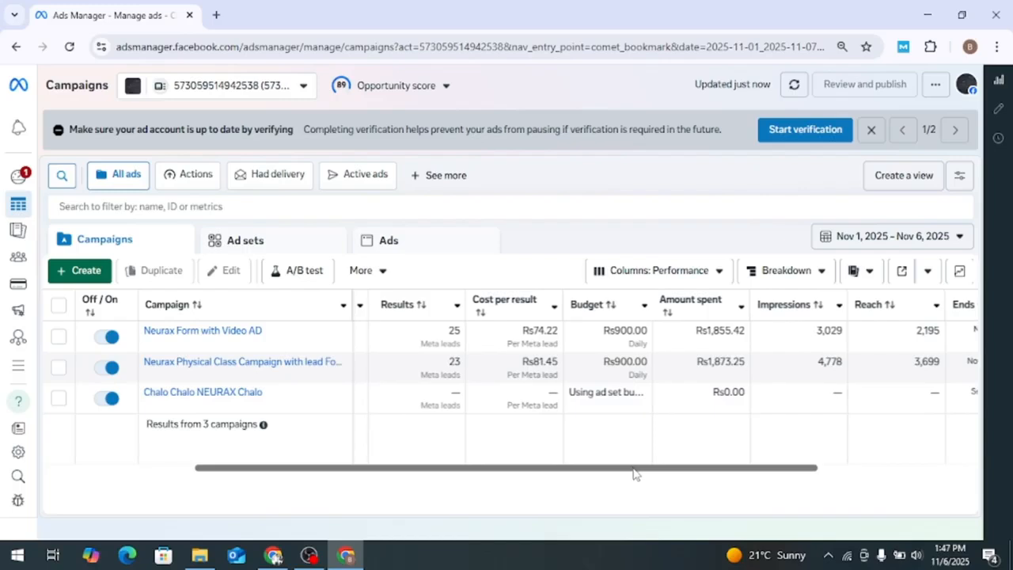
pyautogui.moveTo(630, 474); pyautogui.dragTo(417, 503)
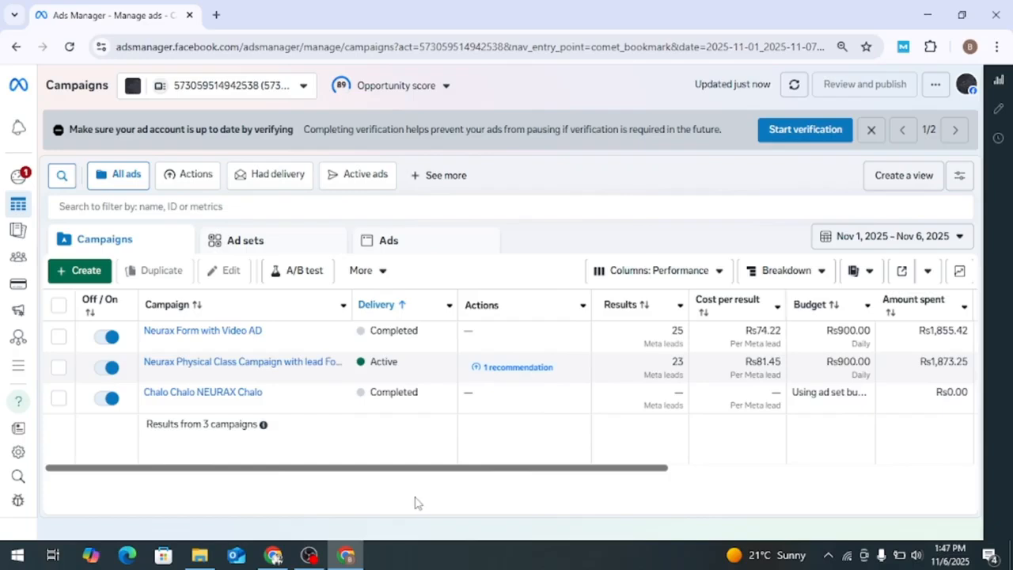